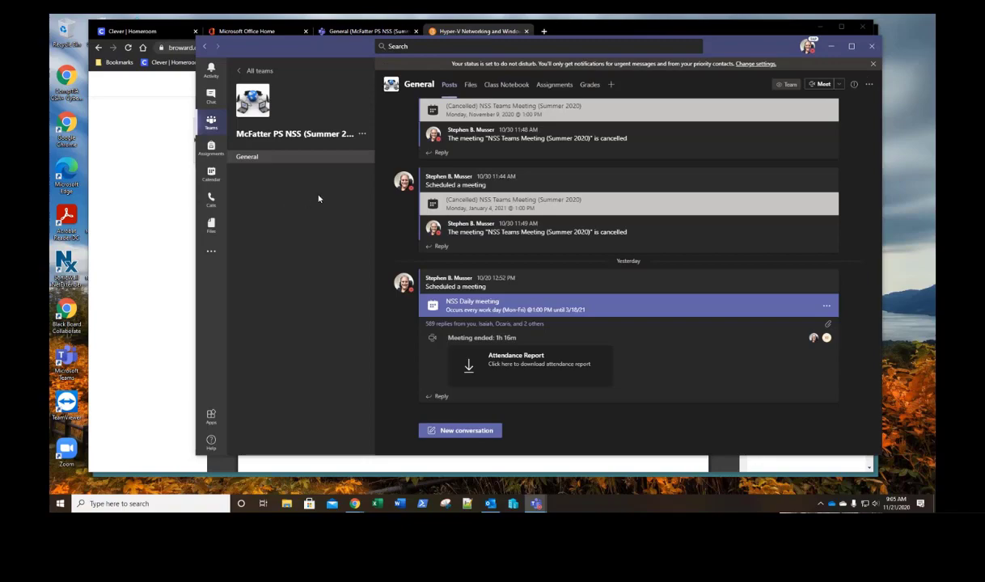
# Step: Open the Hyper-V Networking PDF from the General channel's Files tab
pyautogui.click(471, 85)
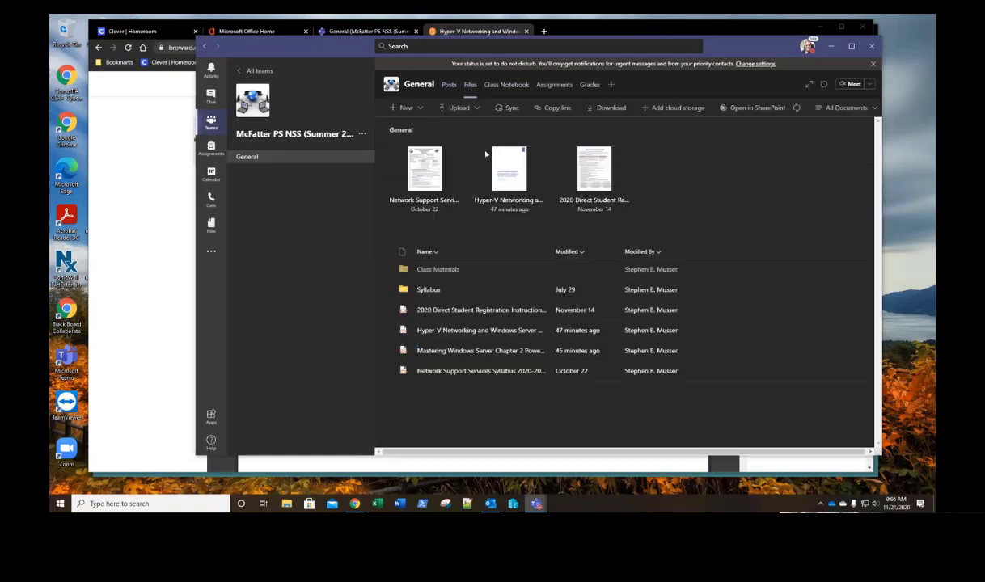
pyautogui.click(506, 207)
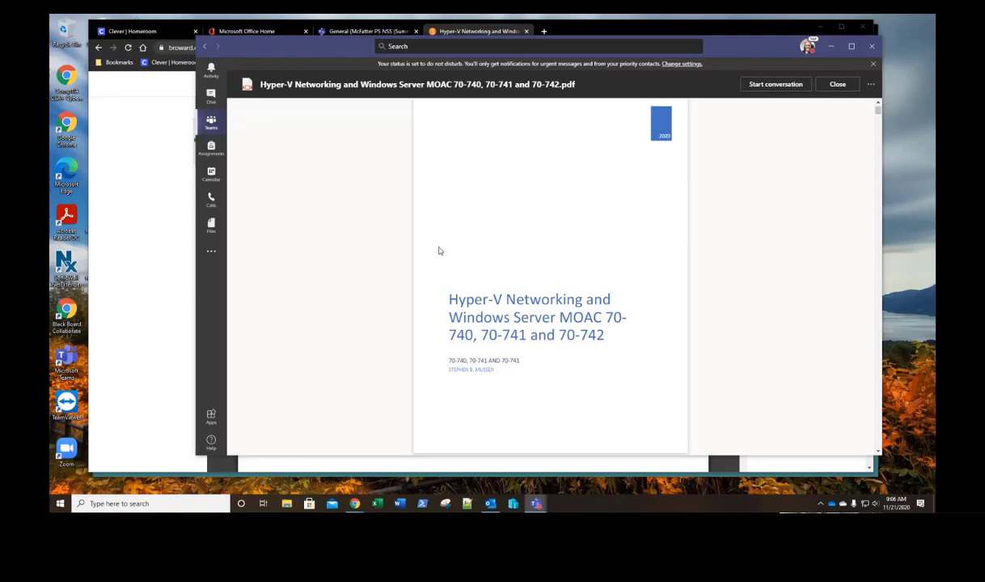
# Step: Scroll the PDF past its cover page to the page 2 table of contents
pyautogui.scroll(-5, 521, 273)
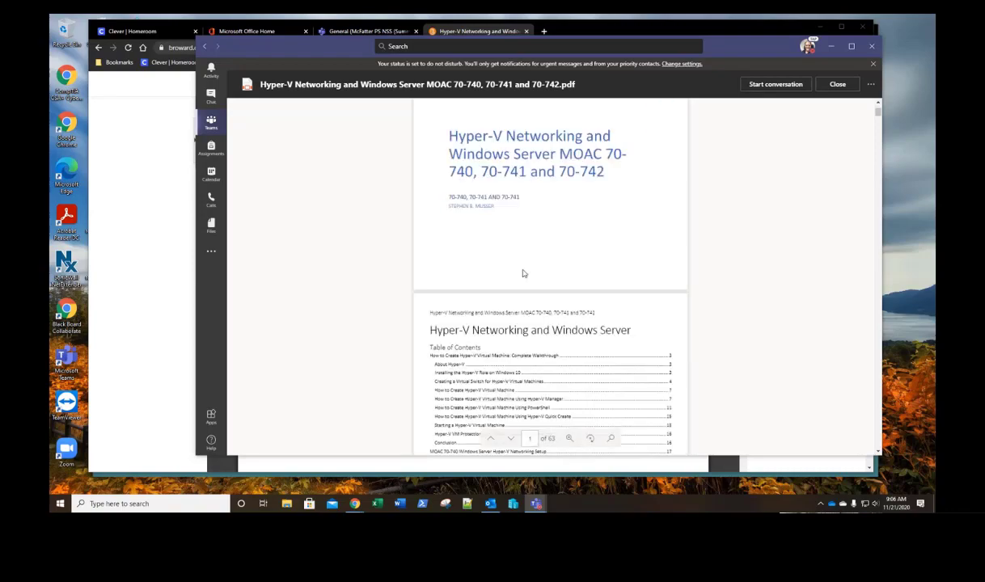
pyautogui.scroll(-1, 526, 276)
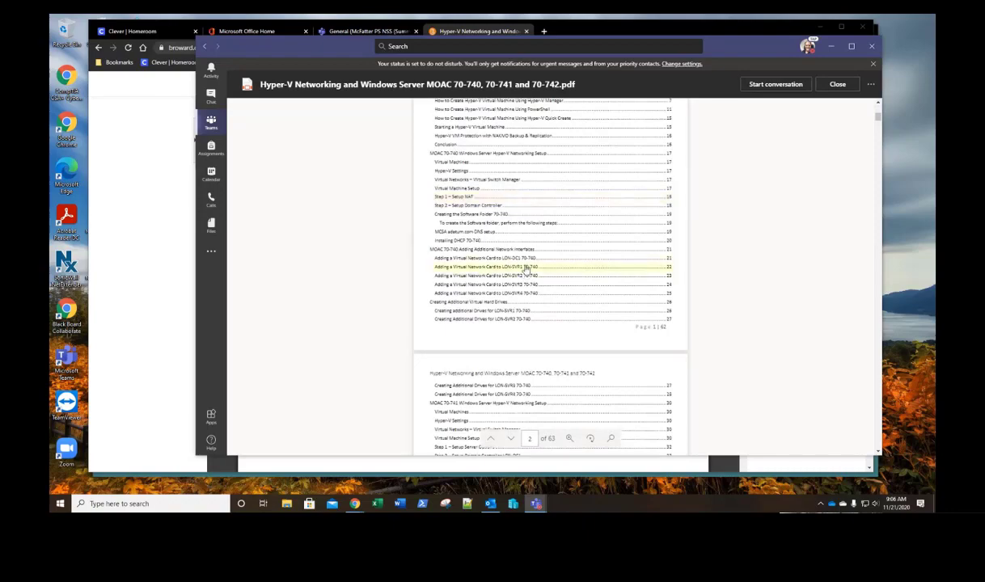
pyautogui.scroll(1, 524, 258)
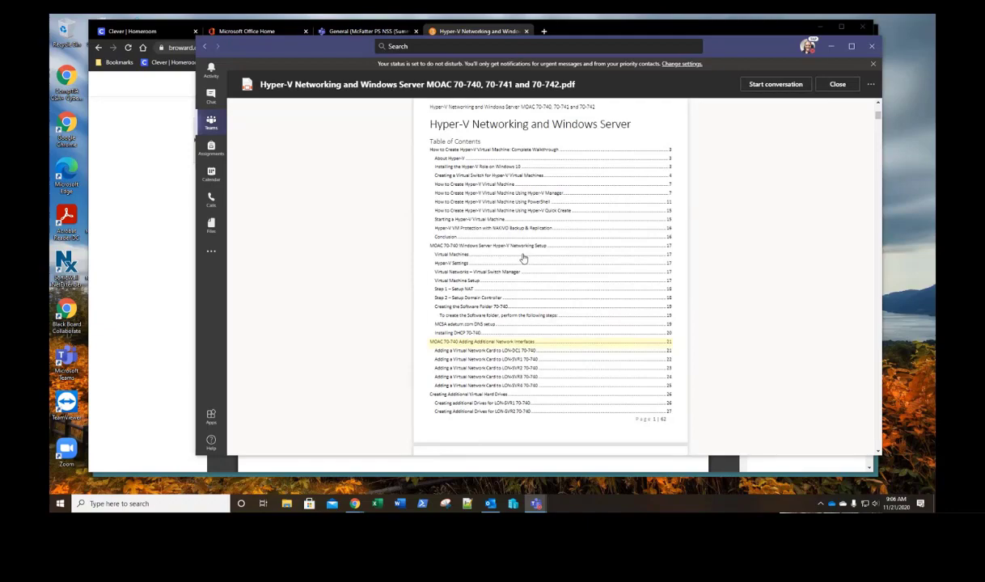
pyautogui.scroll(-2, 524, 257)
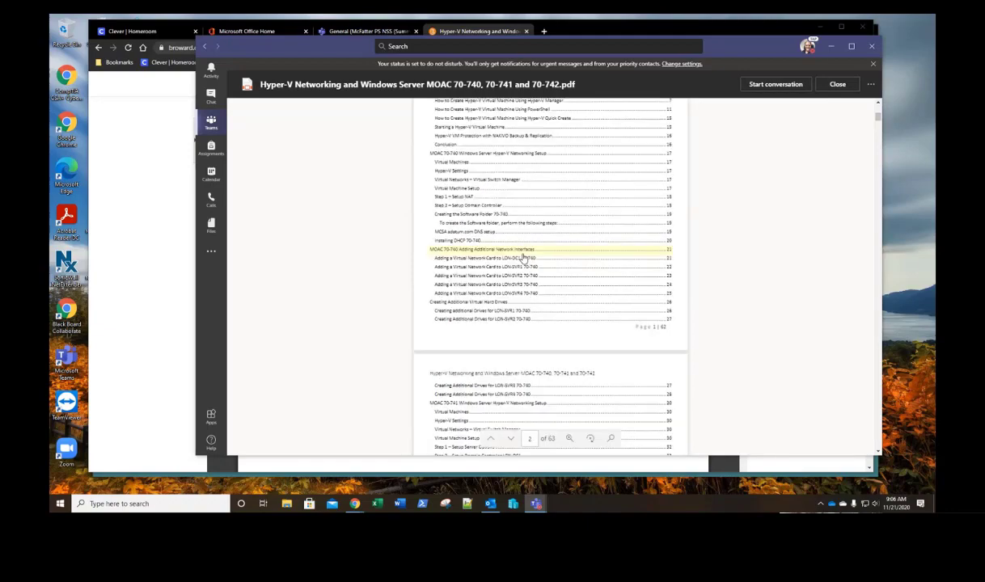
pyautogui.scroll(1, 523, 257)
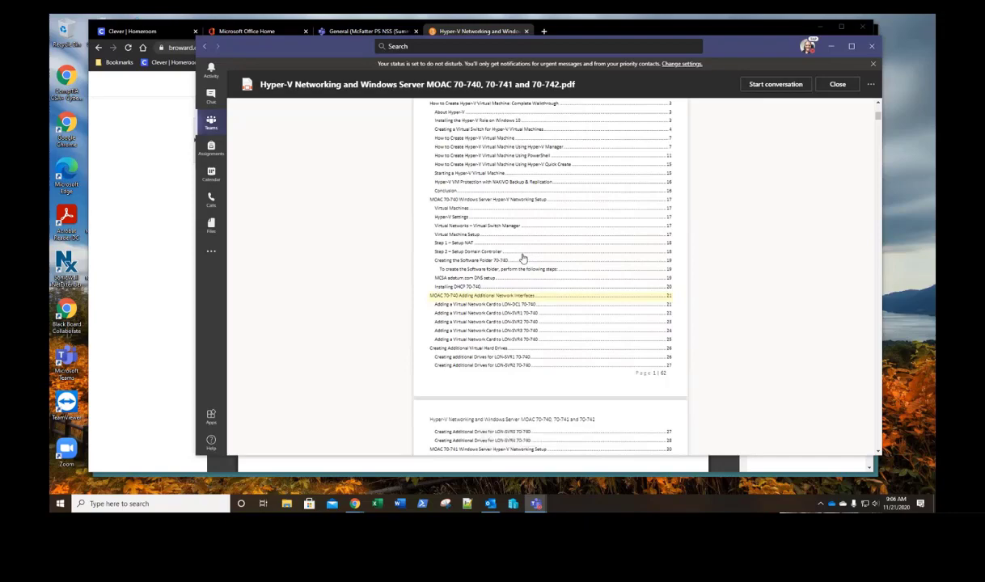
pyautogui.scroll(2, 523, 258)
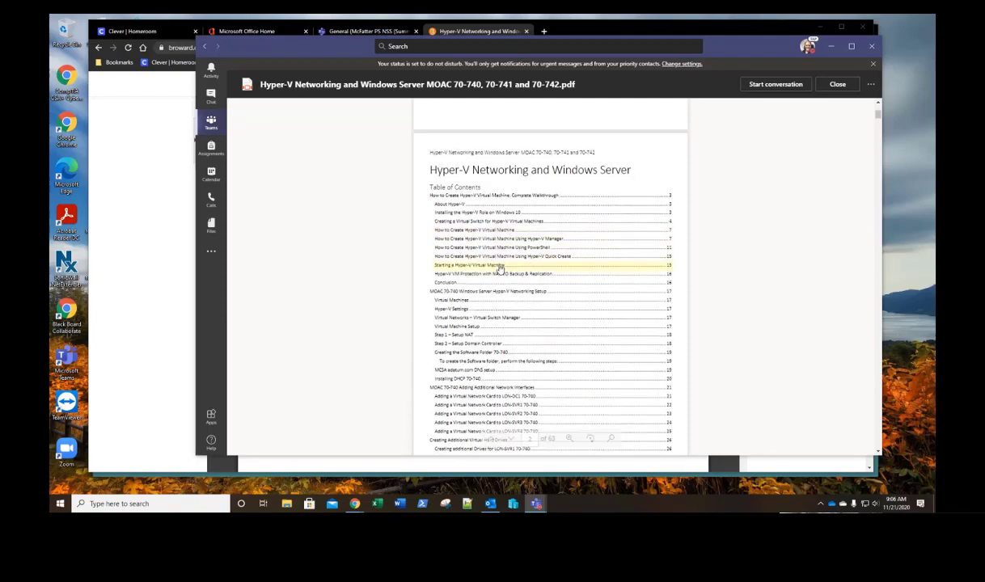
pyautogui.scroll(-1, 489, 279)
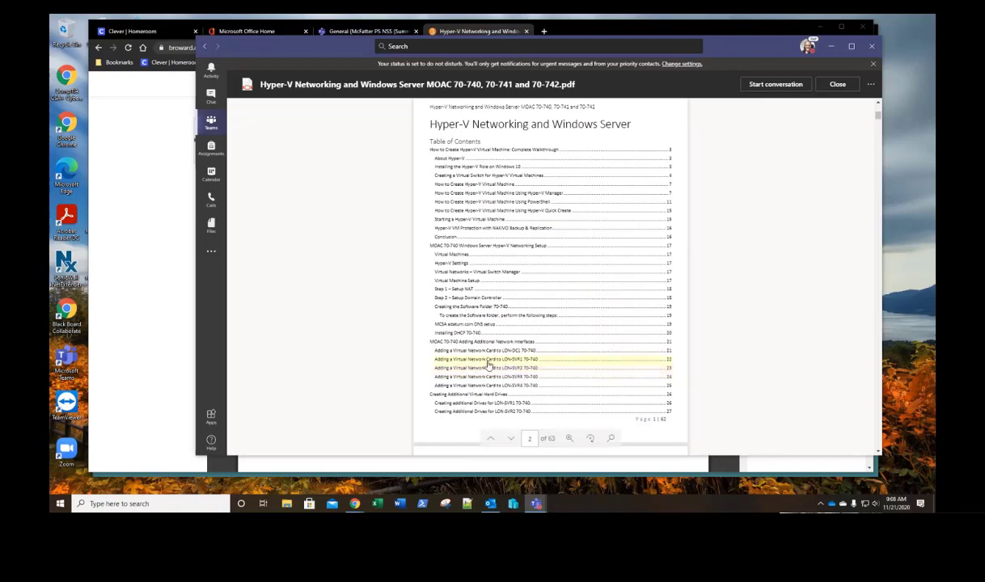
# Step: Scroll to page 3 of the contents, covering the 70-741 and 70-742 setups
pyautogui.scroll(-3, 483, 351)
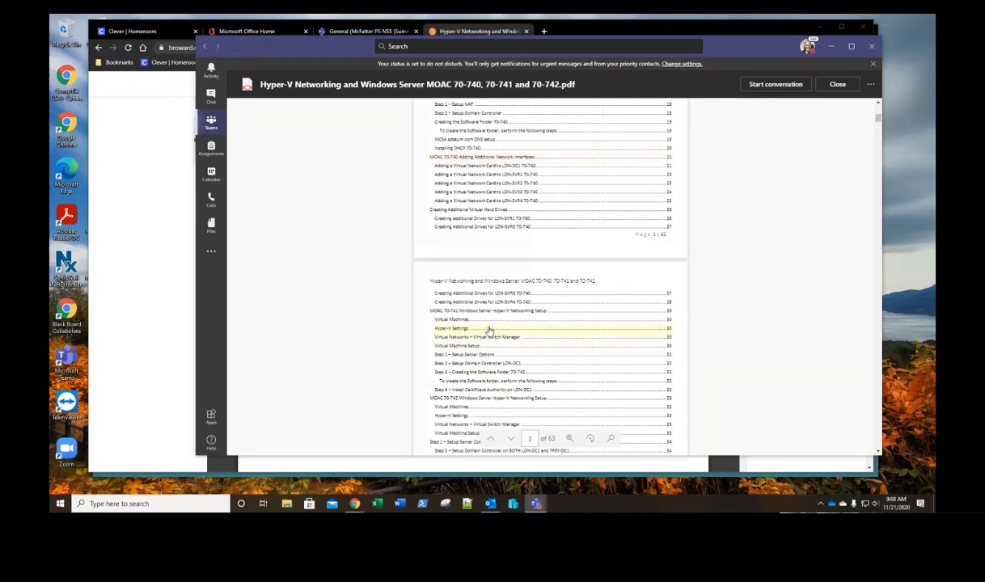
pyautogui.click(513, 504)
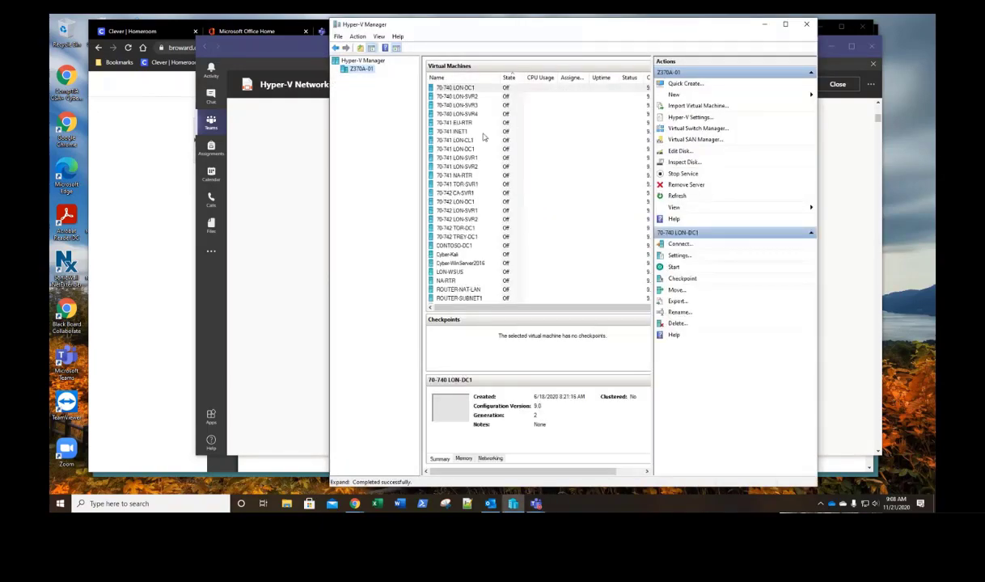
pyautogui.scroll(-1, 482, 226)
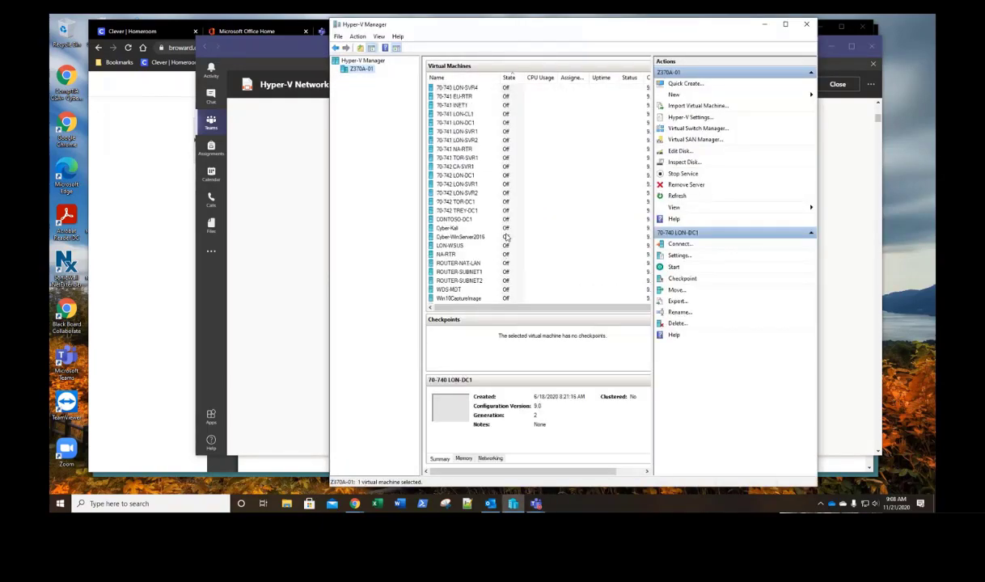
pyautogui.scroll(-1, 505, 236)
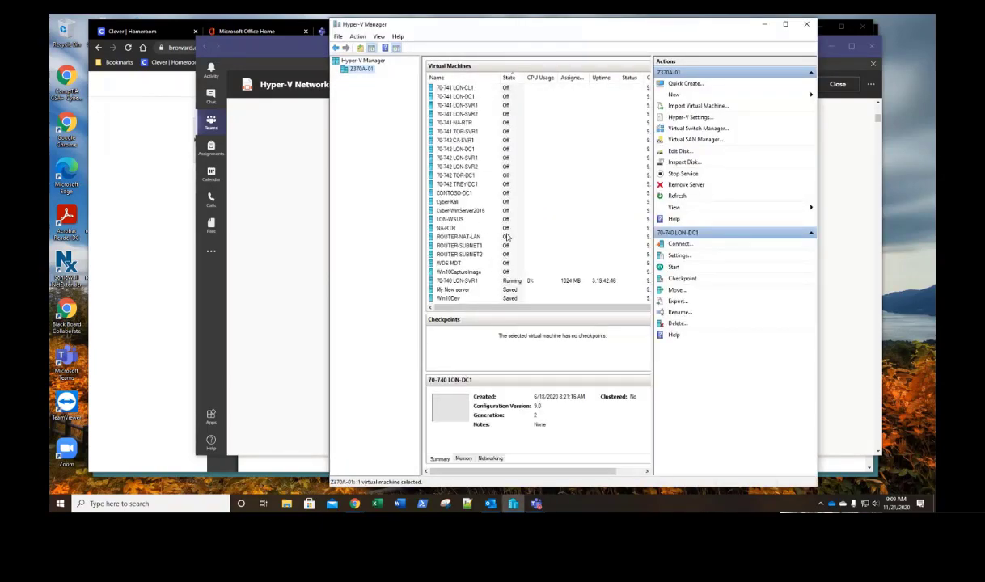
pyautogui.click(805, 25)
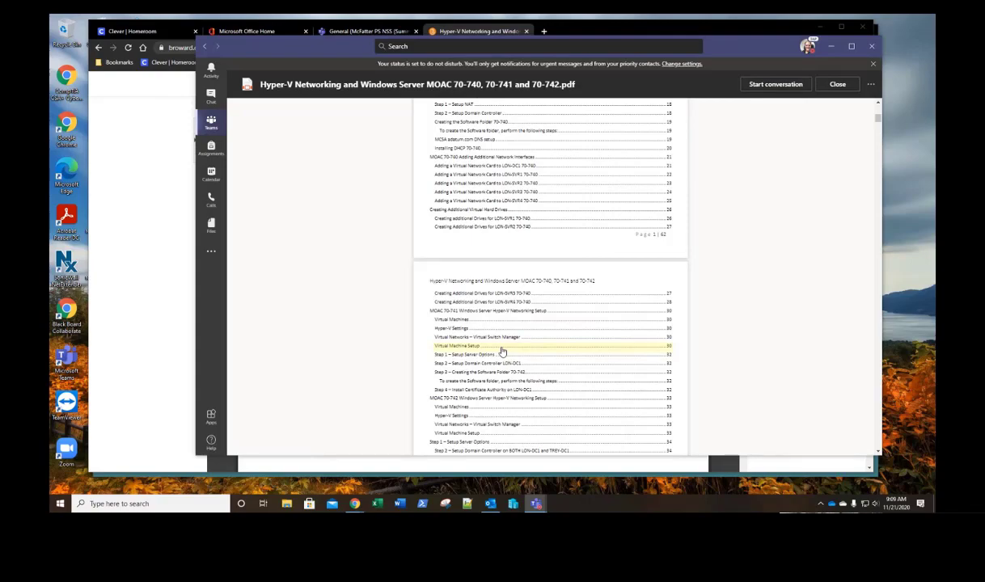
# Step: Scroll through the contents pages, ending on page 2's 70-740 NAT and domain controller steps
pyautogui.scroll(-2, 502, 349)
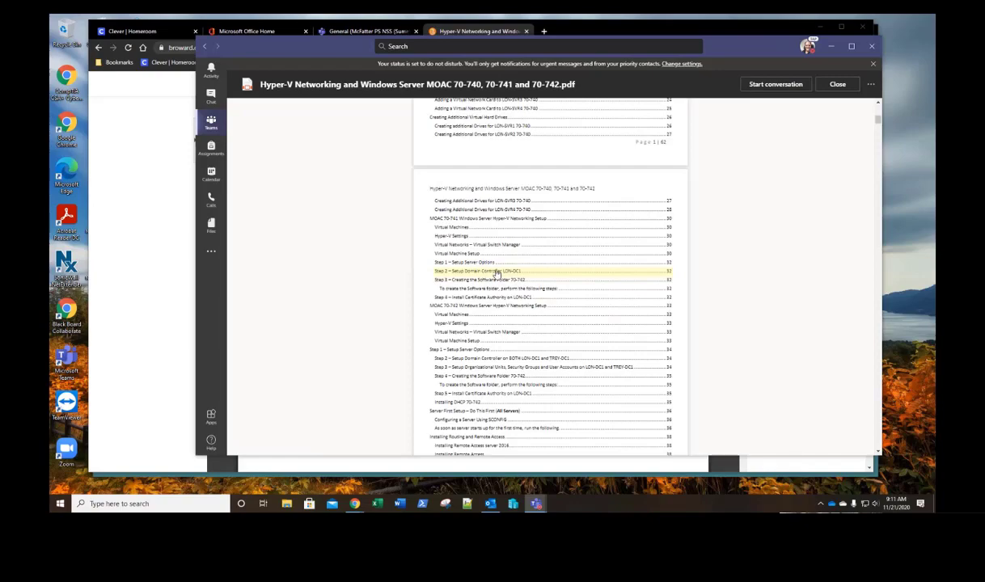
pyautogui.scroll(-3, 497, 279)
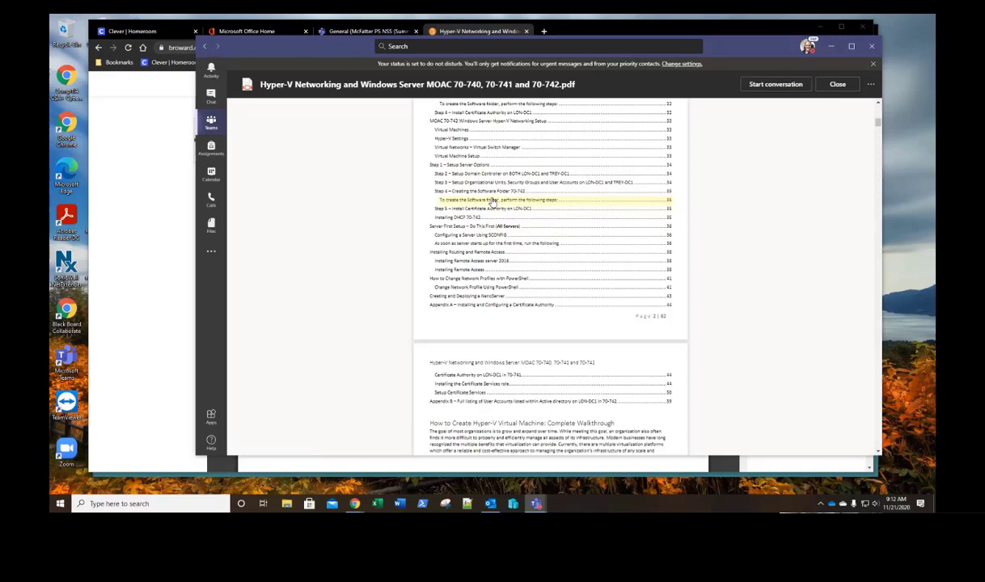
pyautogui.scroll(5, 506, 215)
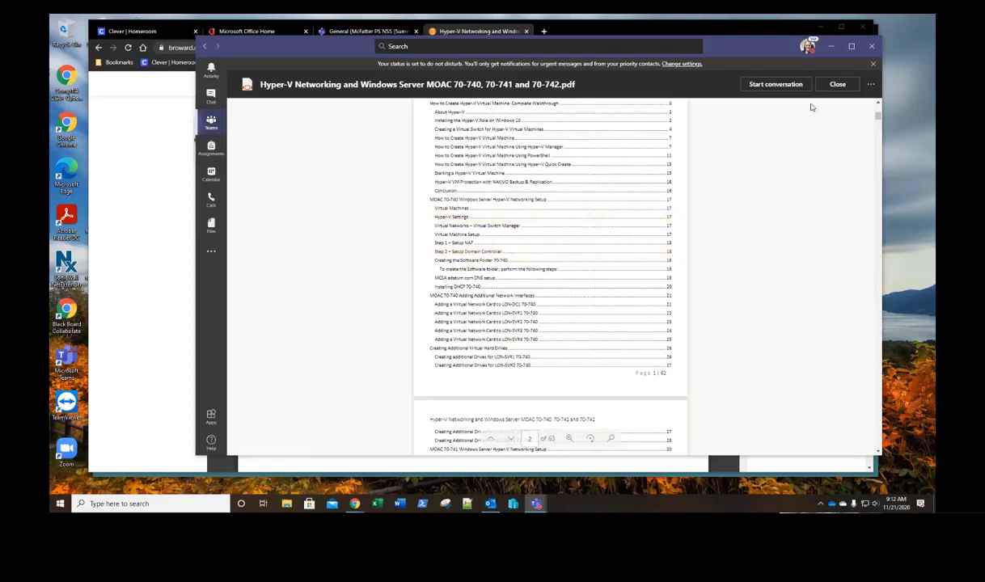
# Step: Close the Teams PDF and jump to the D2L document's Creating the Software Folder 70-740 section
pyautogui.click(837, 85)
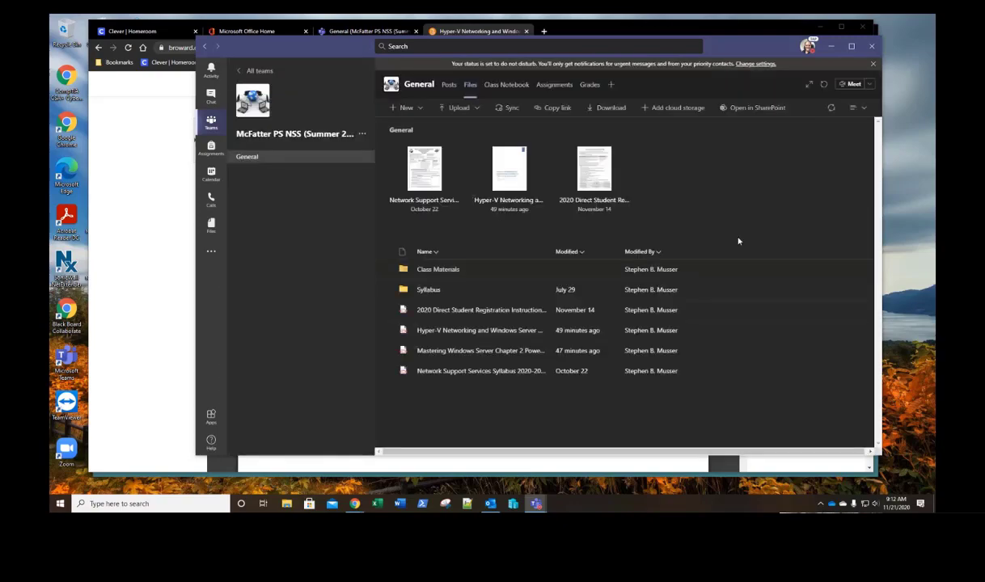
pyautogui.click(829, 48)
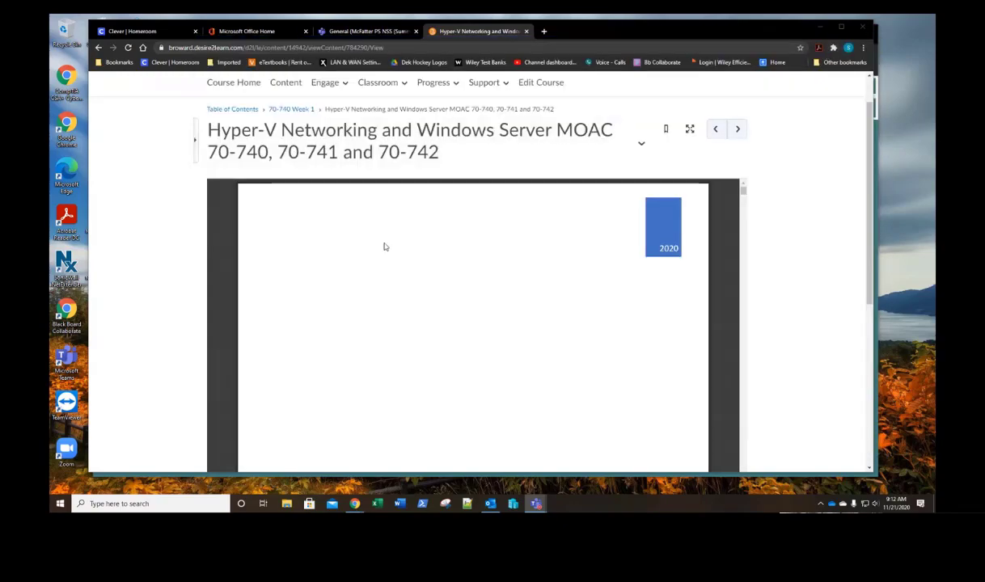
pyautogui.scroll(-10, 450, 316)
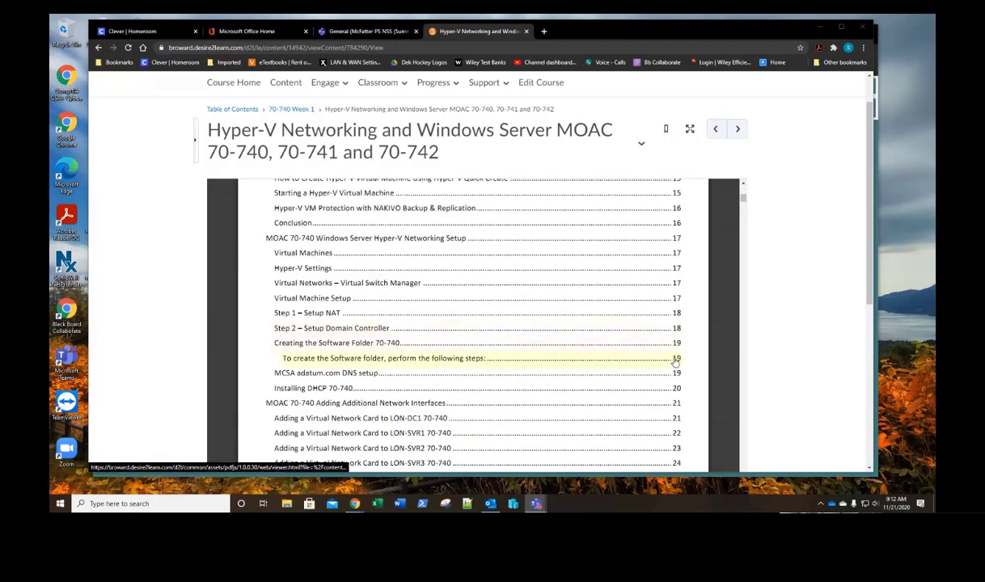
pyautogui.click(677, 348)
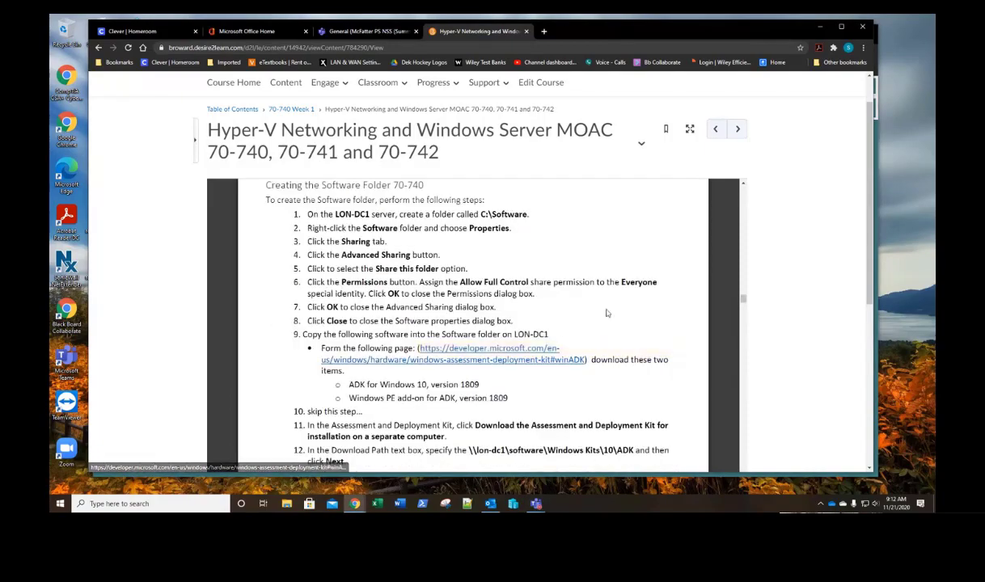
pyautogui.scroll(-1, 297, 369)
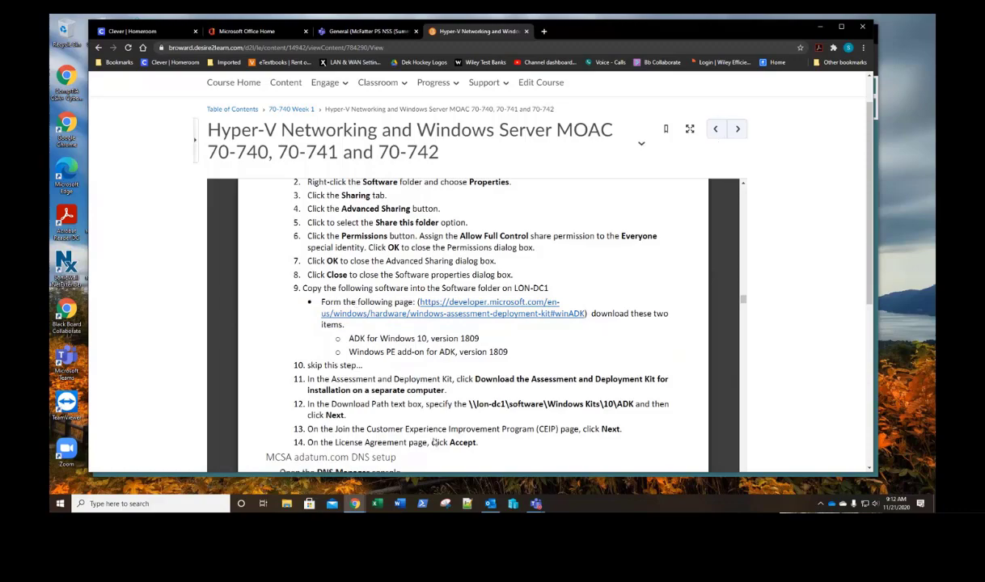
# Step: Bring ACEITLab to the front and load the 70-740 / 70-742 lab
pyautogui.moveTo(354, 502)
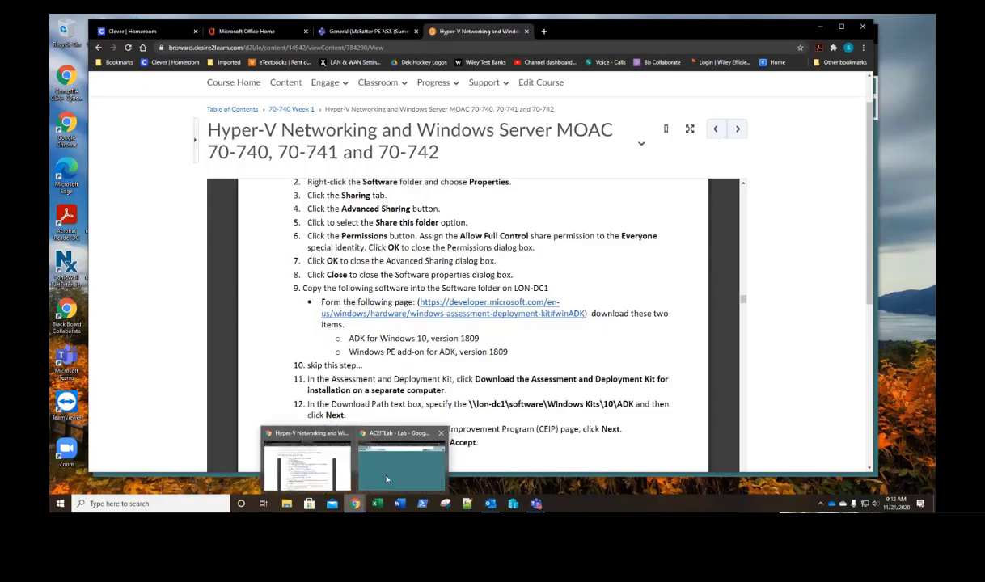
pyautogui.click(386, 479)
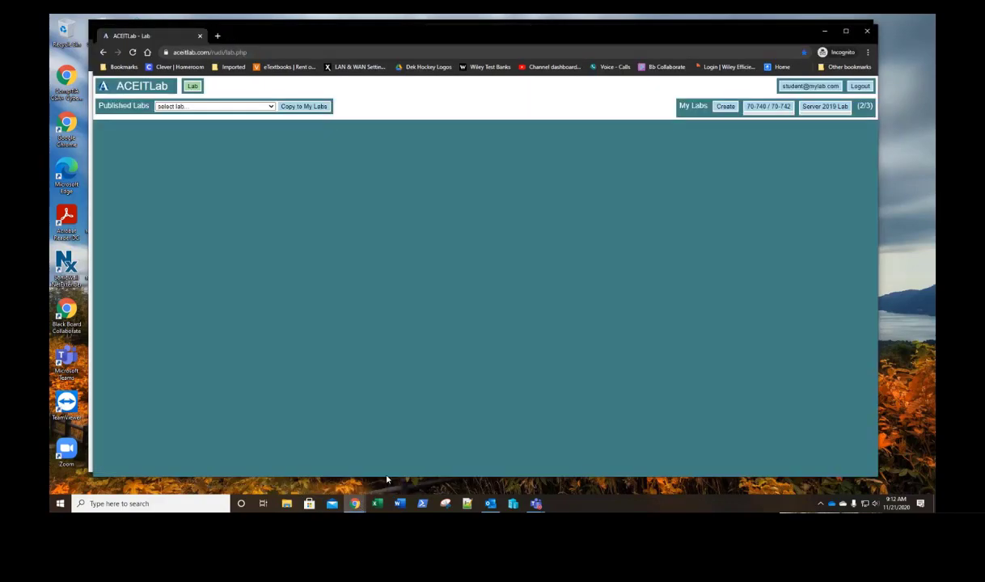
pyautogui.click(770, 111)
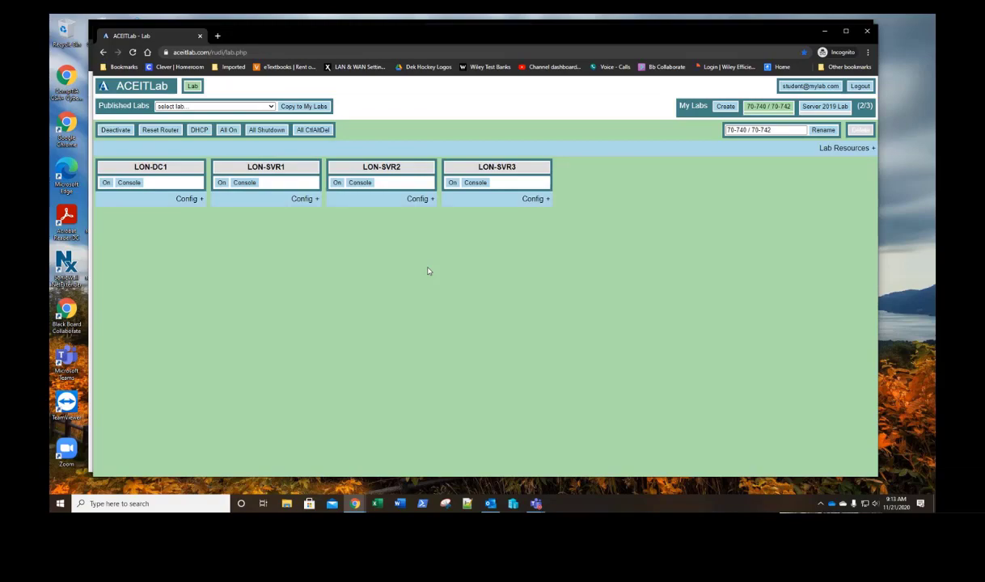
# Step: Launch Windows Magnifier from the Start search
pyautogui.press('super')
pyautogui.write('mas')
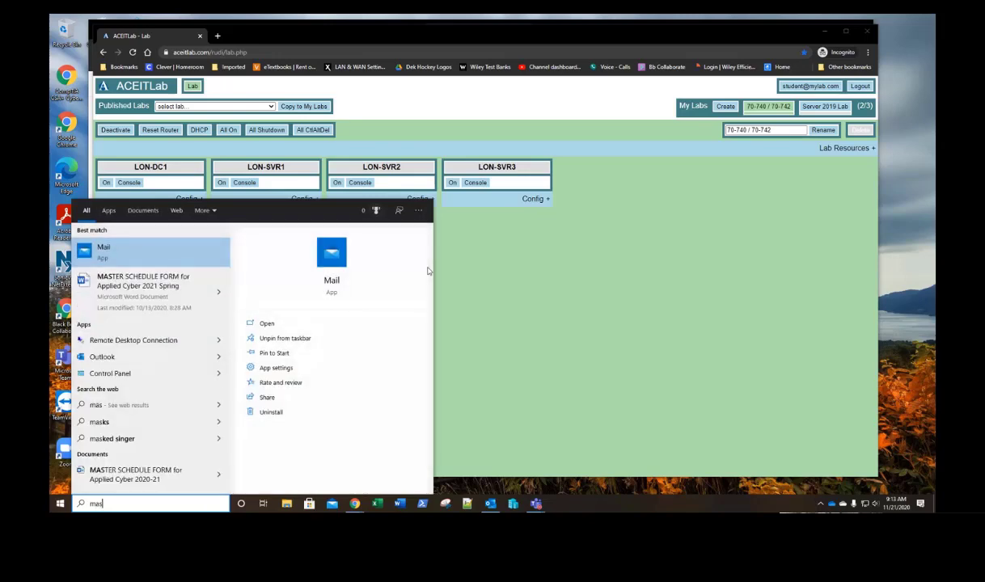
pyautogui.write('g')
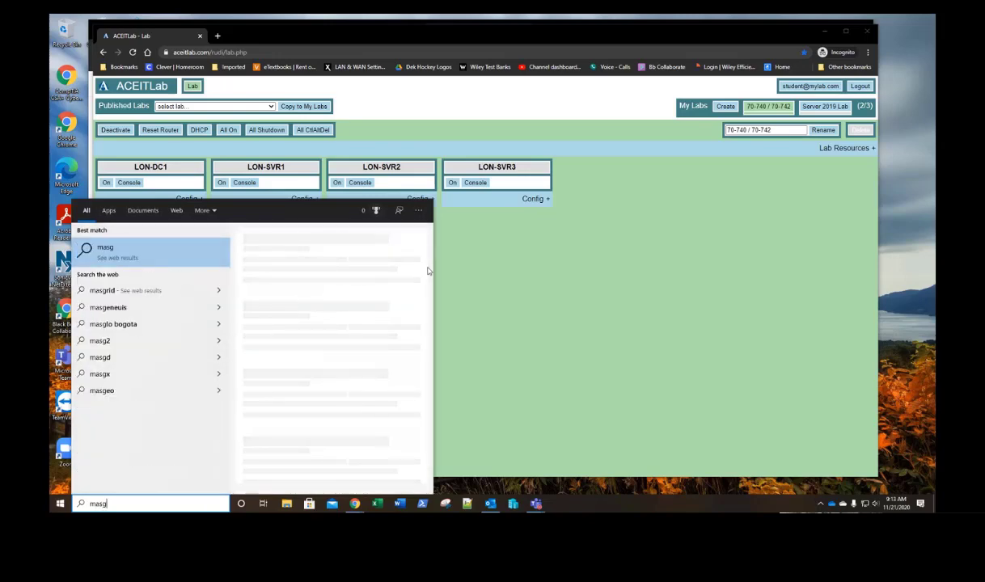
pyautogui.press('BackSpace')
pyautogui.press('BackSpace')
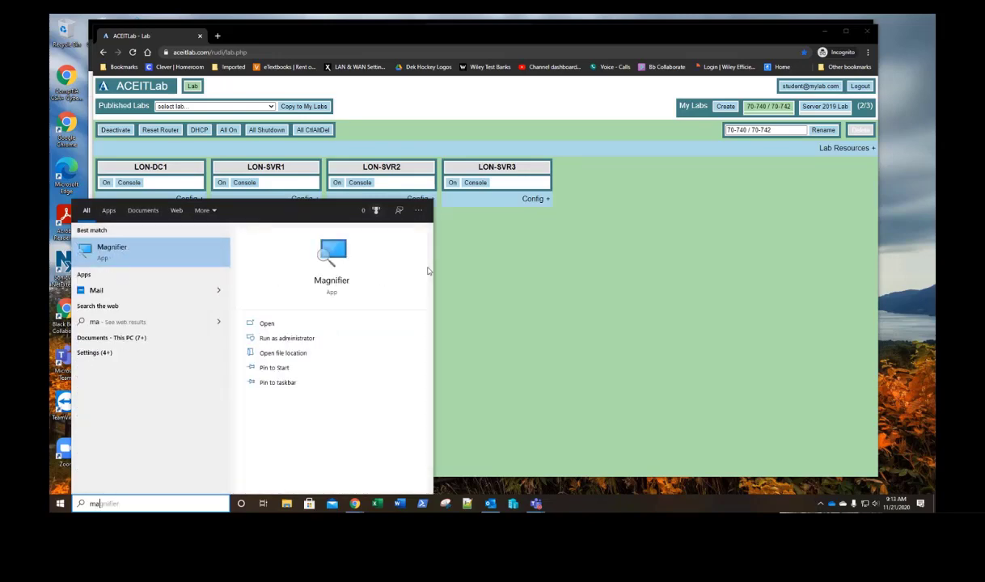
pyautogui.press('Return')
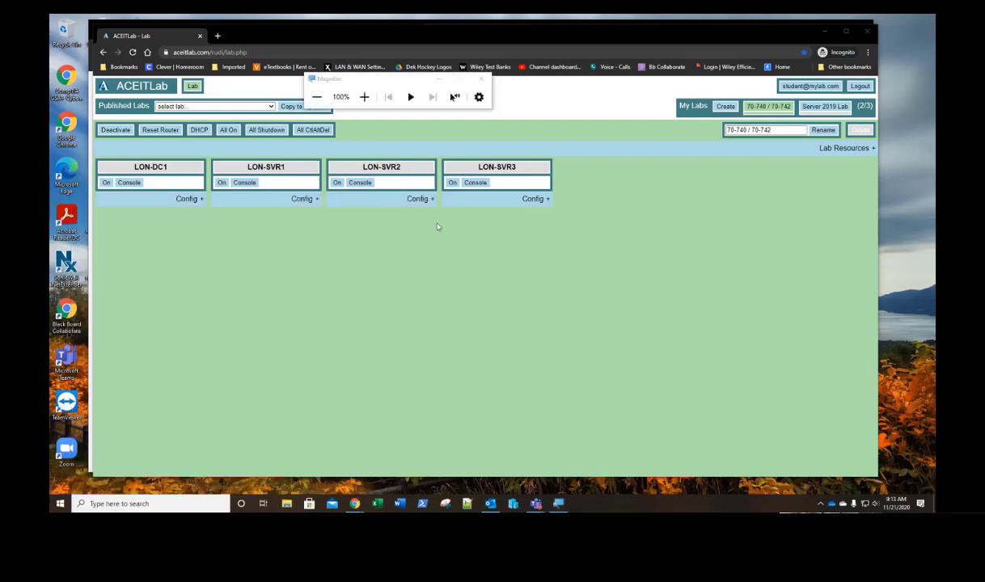
# Step: Zoom to 200% and back to 100%, then deactivate the 70-740 / 70-742 lab
pyautogui.click(363, 96)
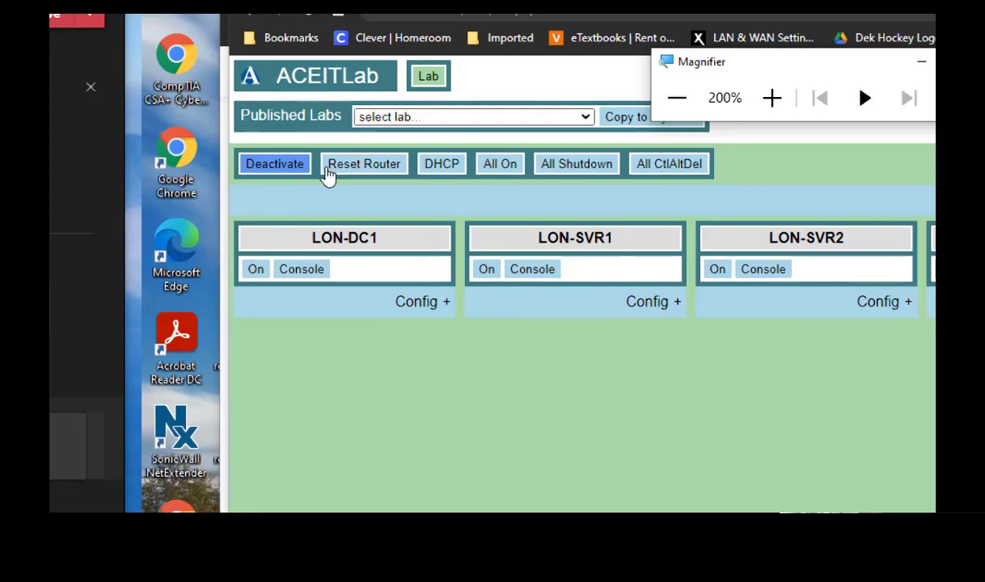
pyautogui.click(574, 105)
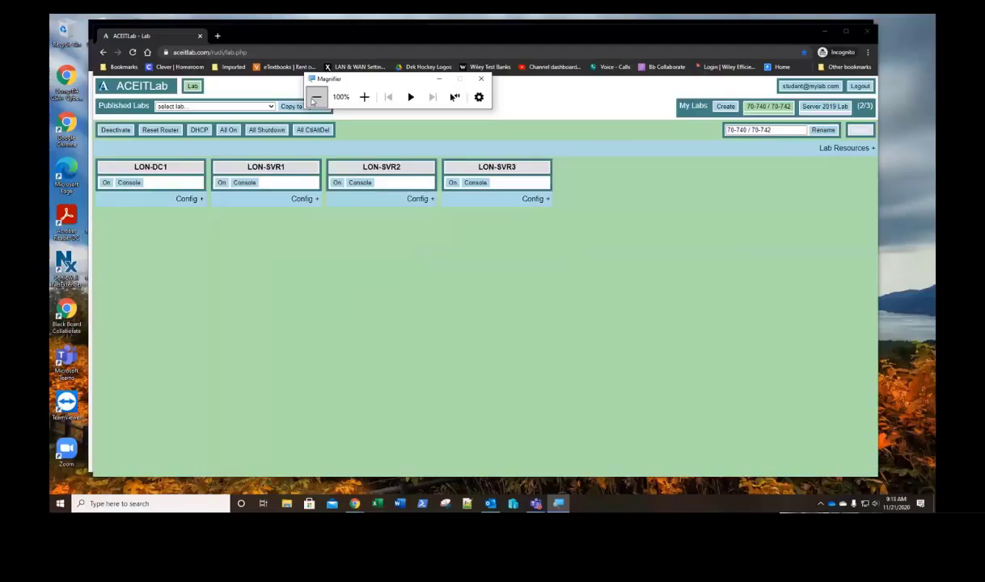
pyautogui.click(113, 136)
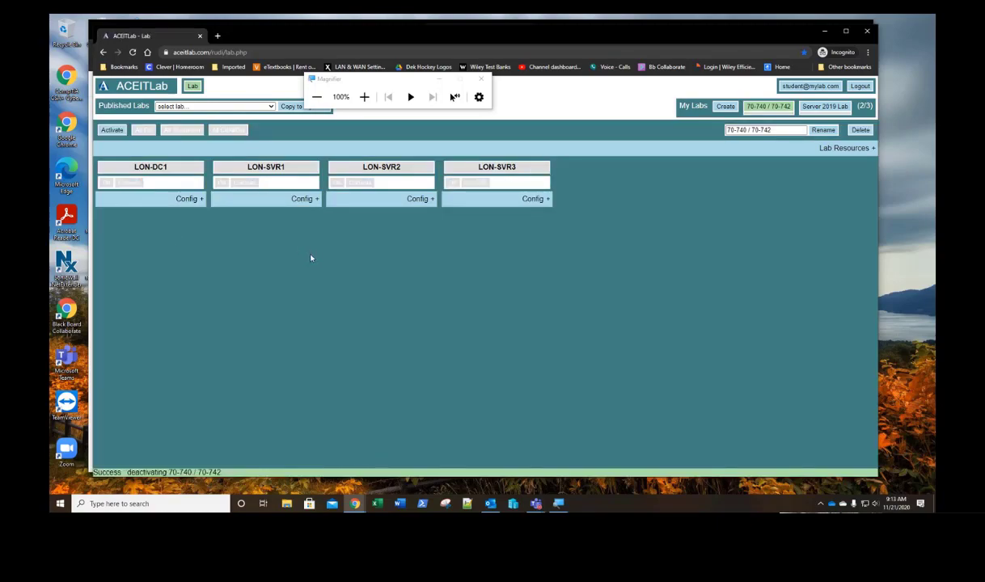
# Step: Delete the deactivated 70-740 / 70-742 lab
pyautogui.click(364, 97)
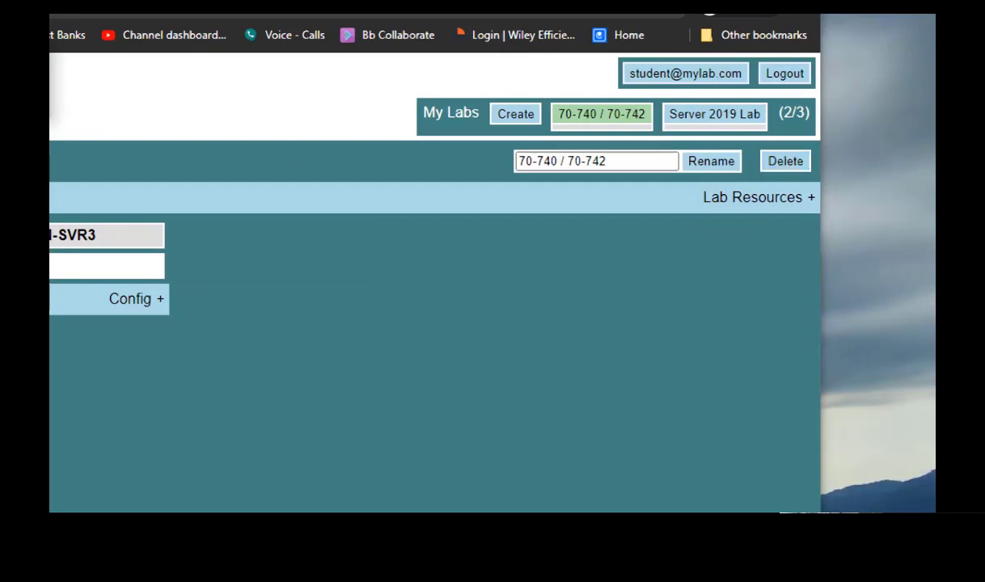
pyautogui.press('super+minus')
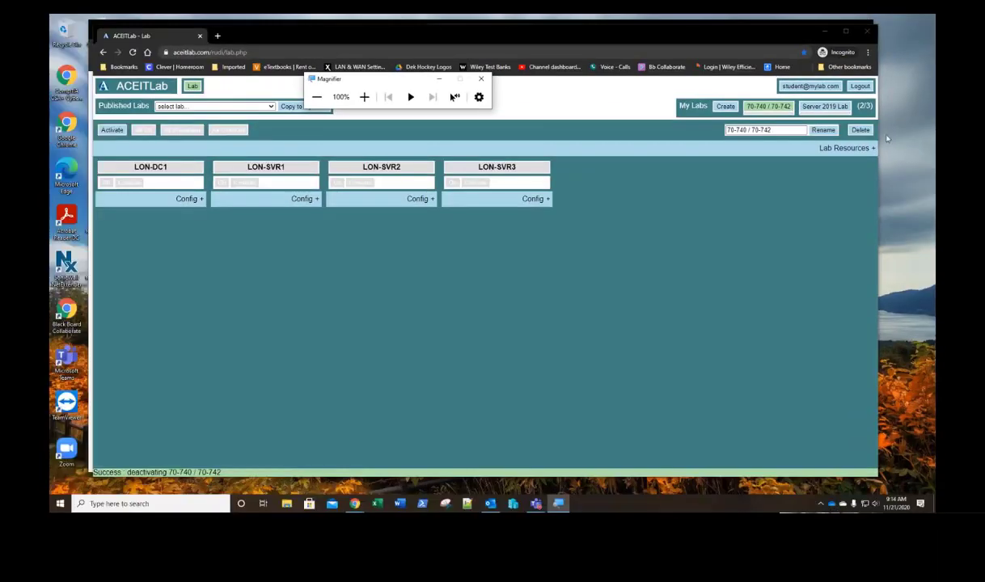
pyautogui.click(860, 130)
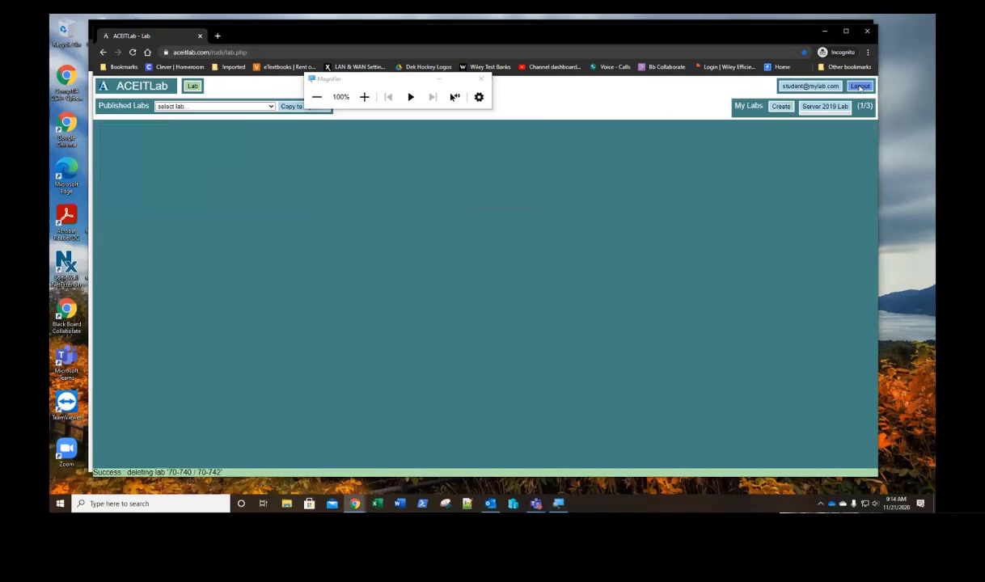
# Step: Maximize Chrome, leave Published Labs on 'select lab...', and open Server 2019 Lab
pyautogui.click(846, 31)
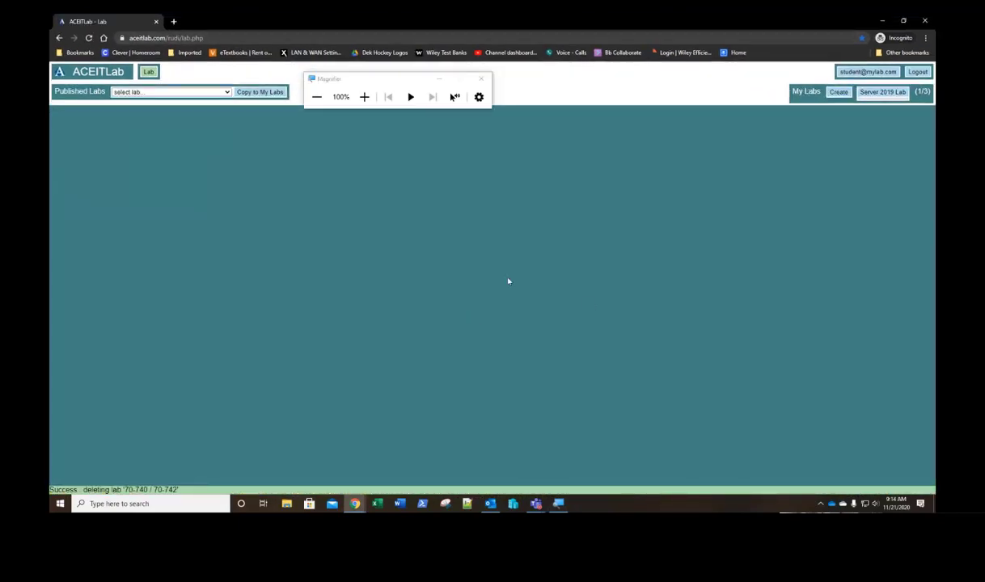
pyautogui.click(209, 94)
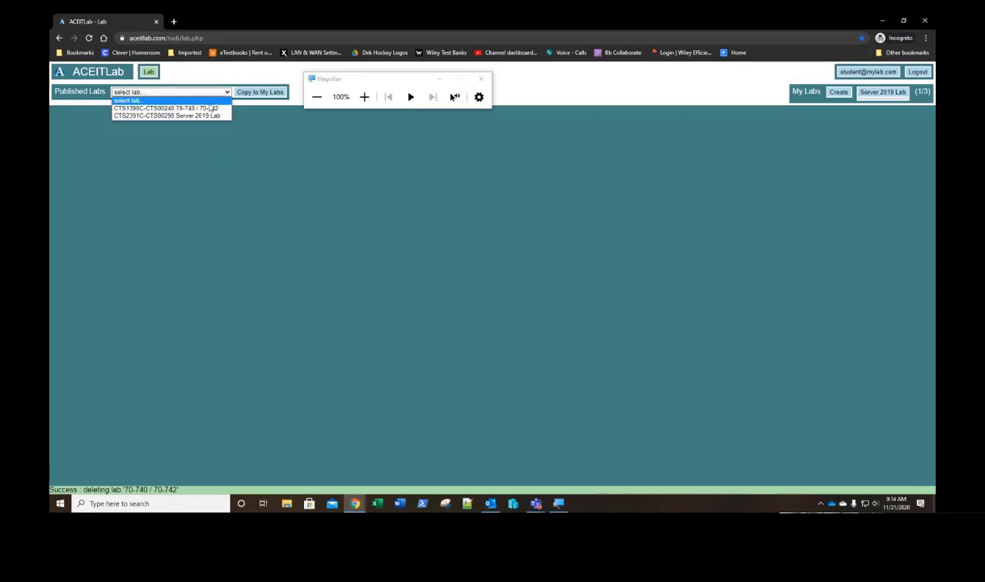
pyautogui.click(208, 109)
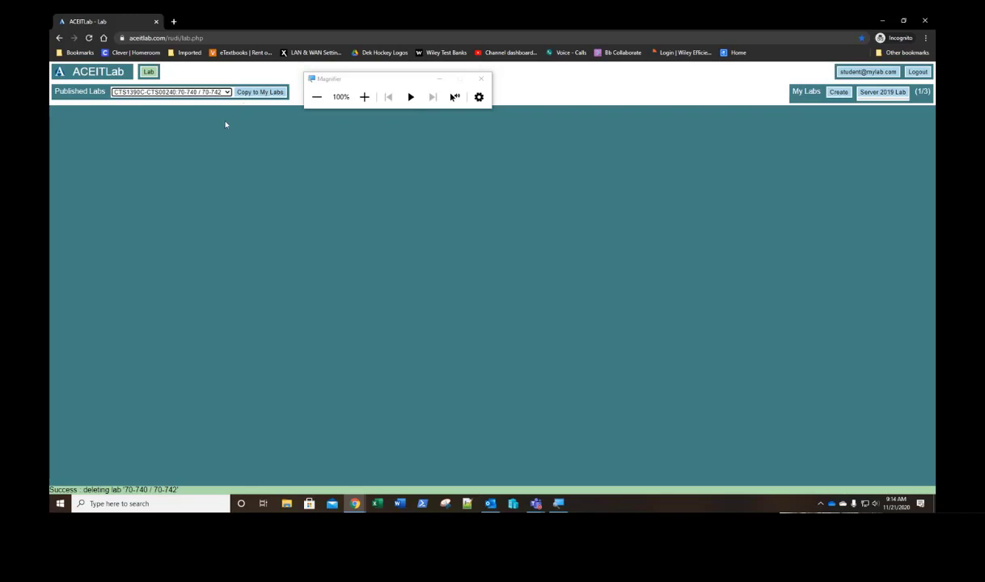
pyautogui.click(208, 94)
pyautogui.click(208, 101)
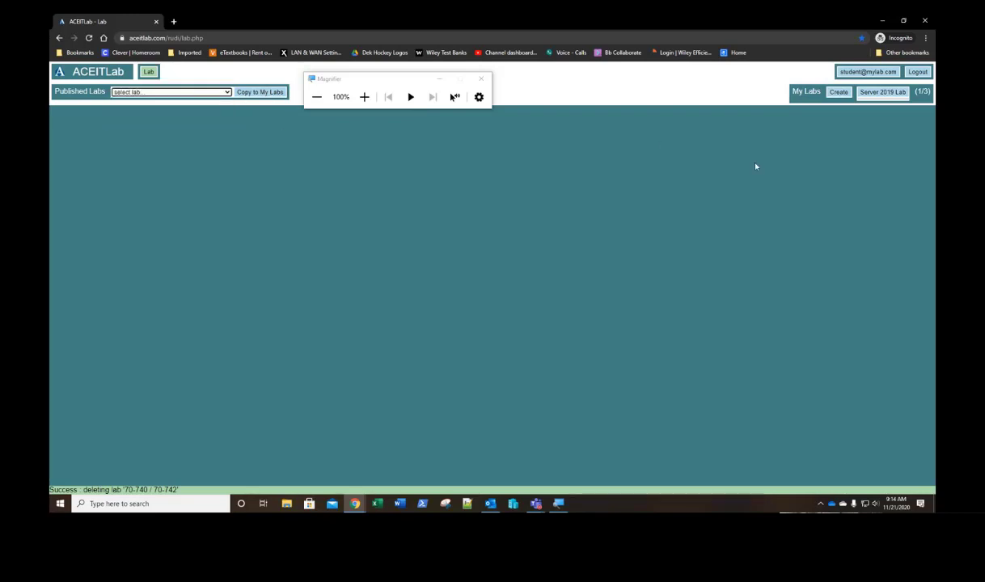
pyautogui.doubleClick(882, 94)
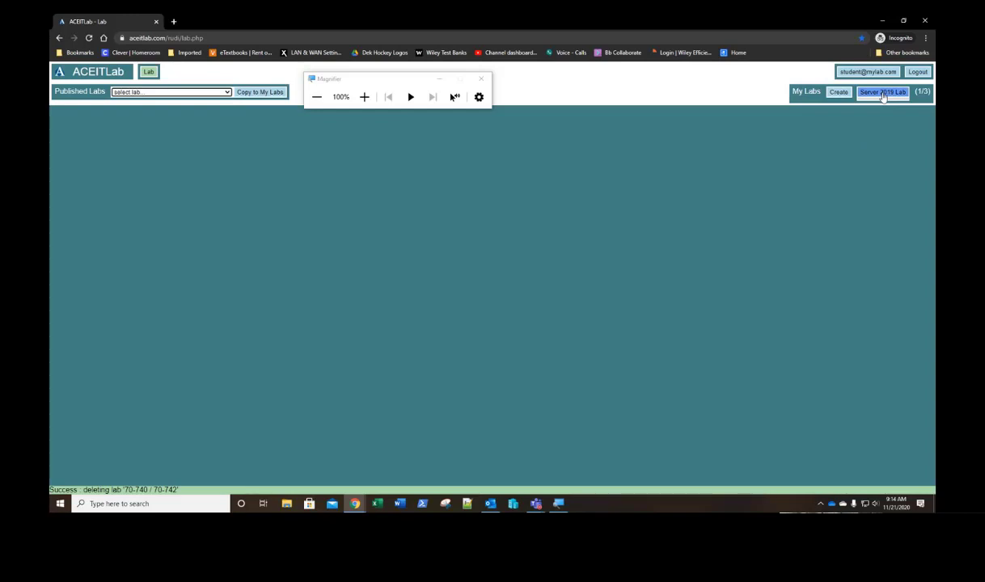
# Step: Deactivate and delete Server 2019 Lab, then open the account Profile page
pyautogui.click(883, 93)
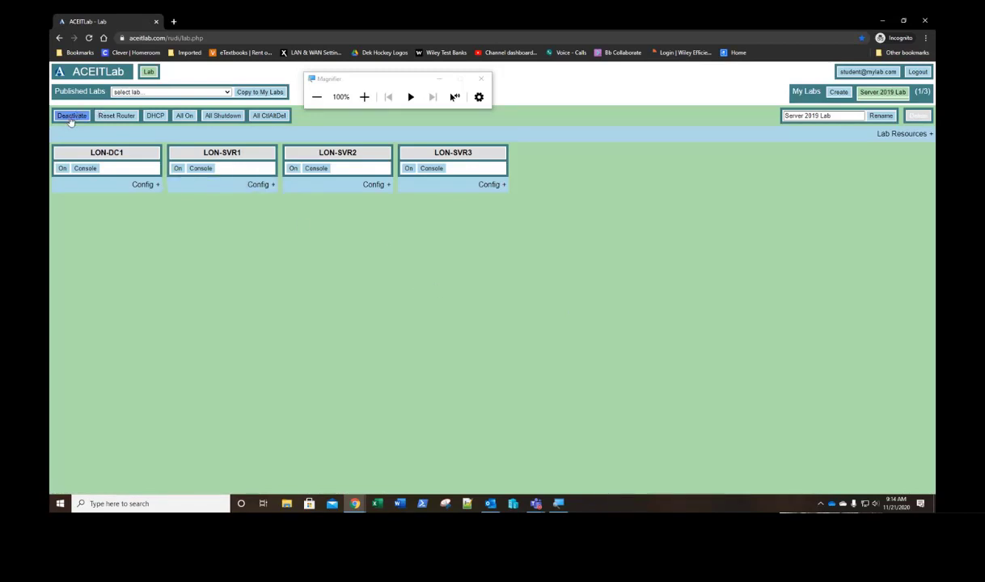
pyautogui.click(71, 117)
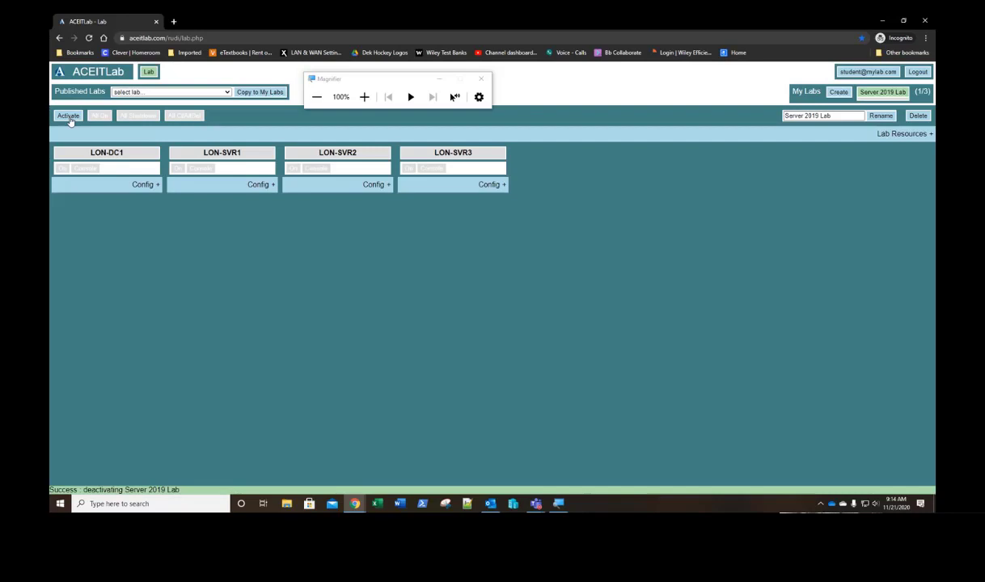
pyautogui.click(917, 116)
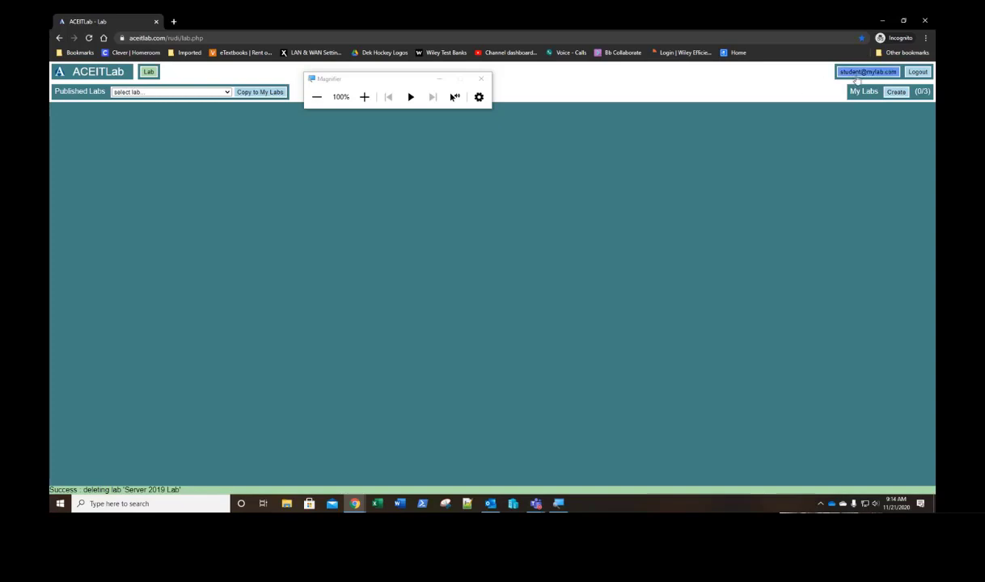
pyautogui.click(860, 74)
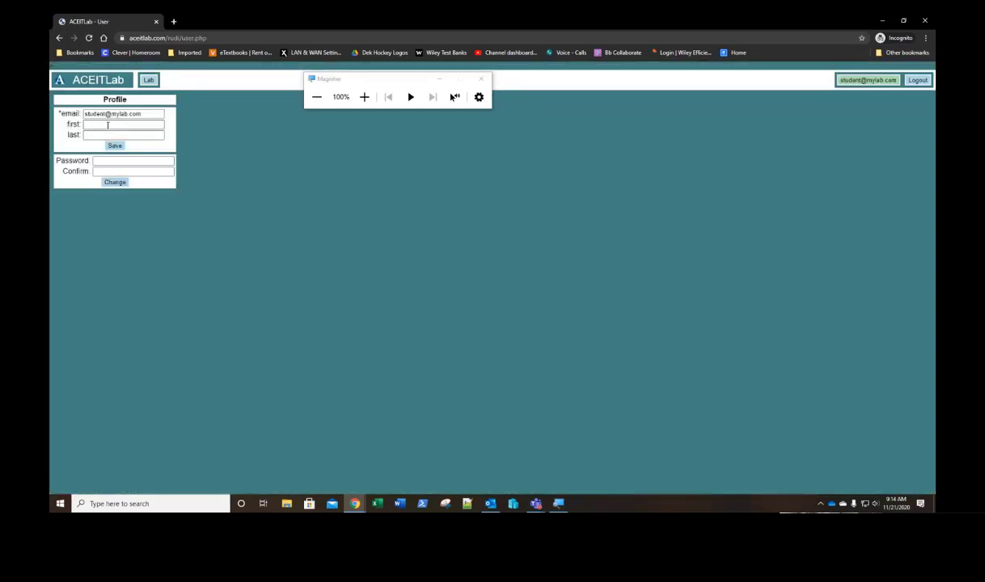
pyautogui.click(149, 125)
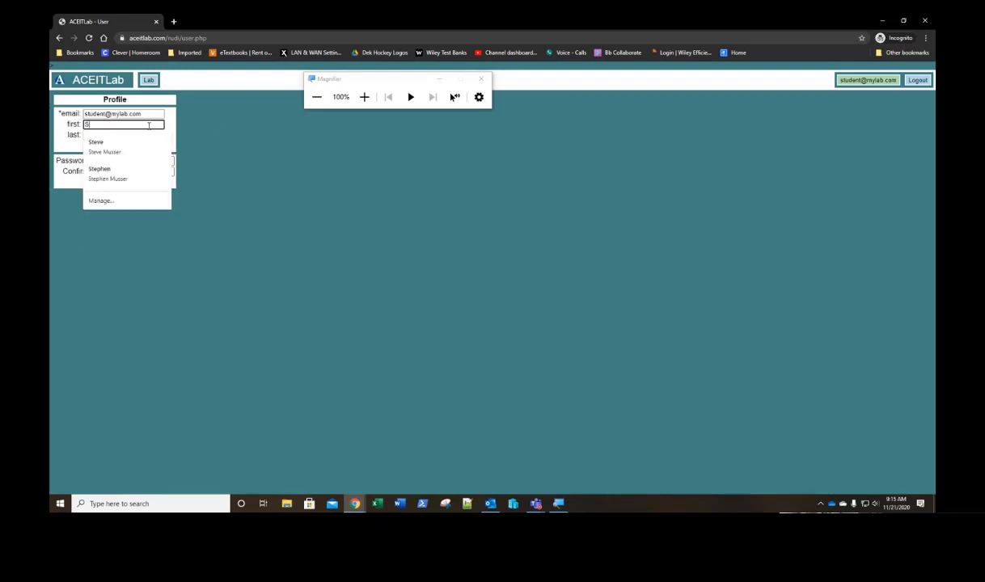
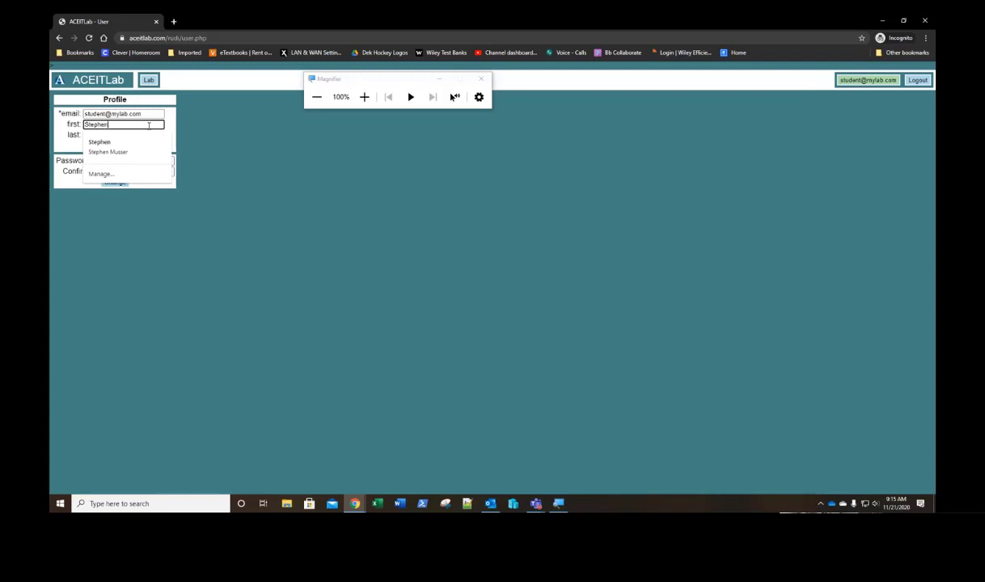
pyautogui.press('Tab')
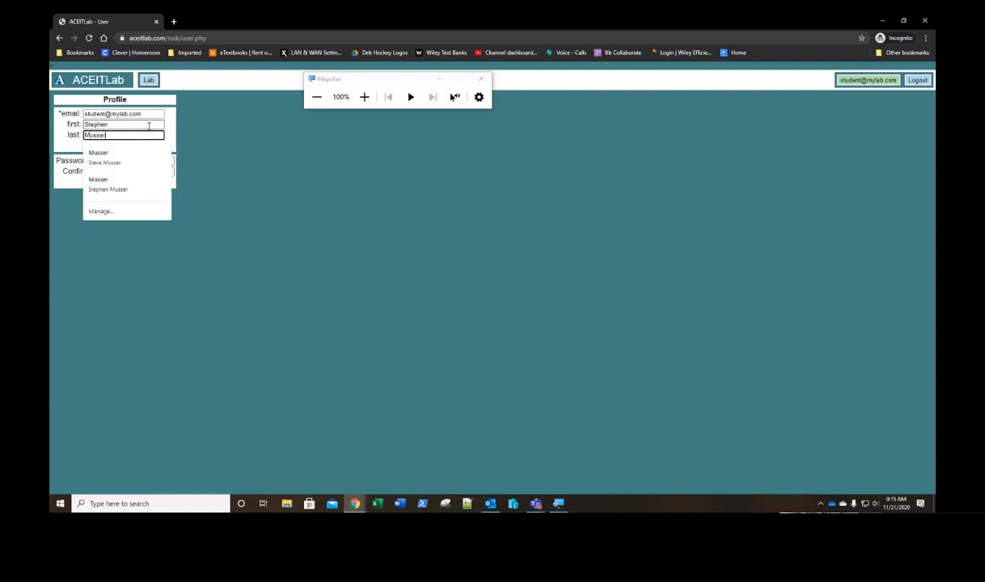
pyautogui.press('Tab')
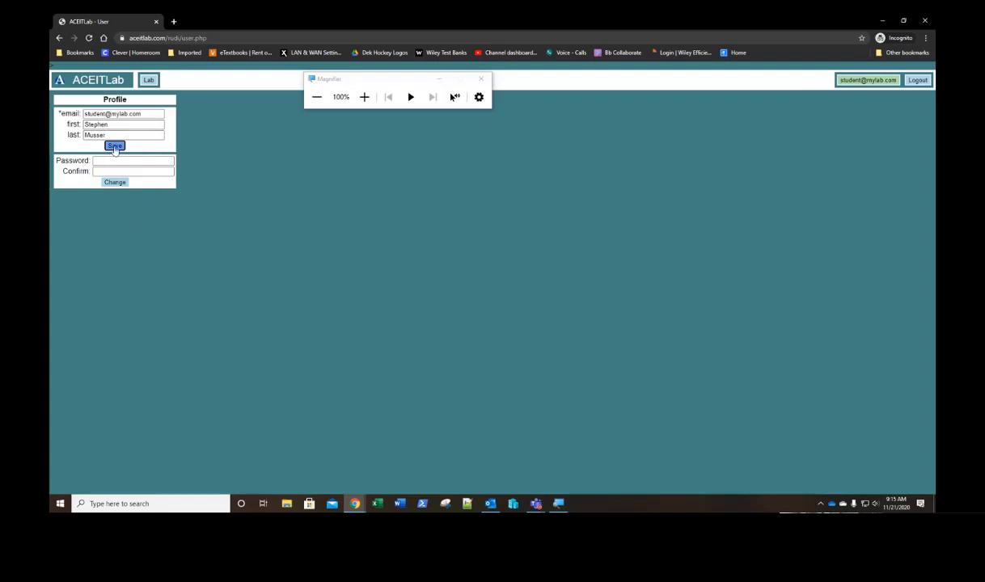
pyautogui.click(115, 147)
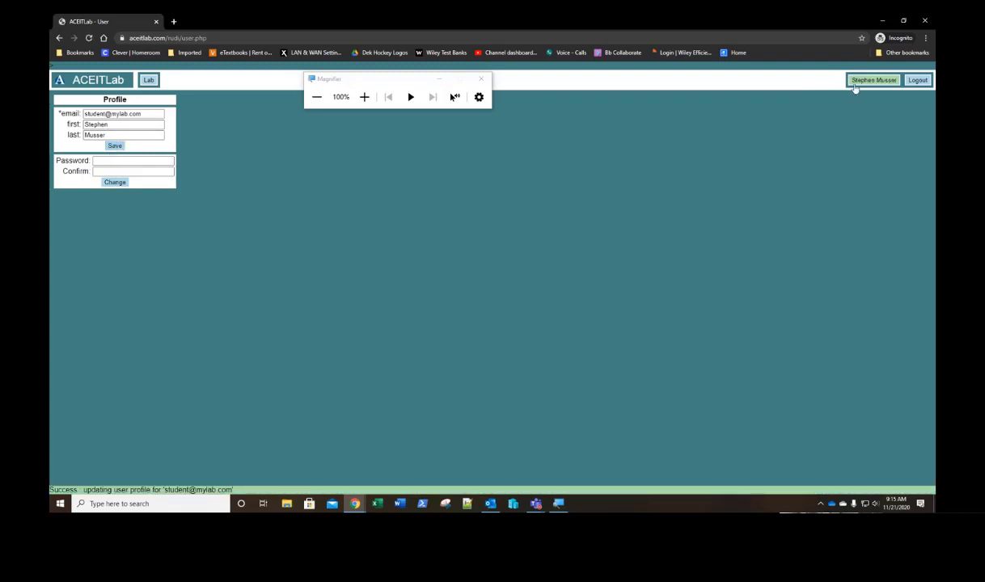
pyautogui.click(364, 97)
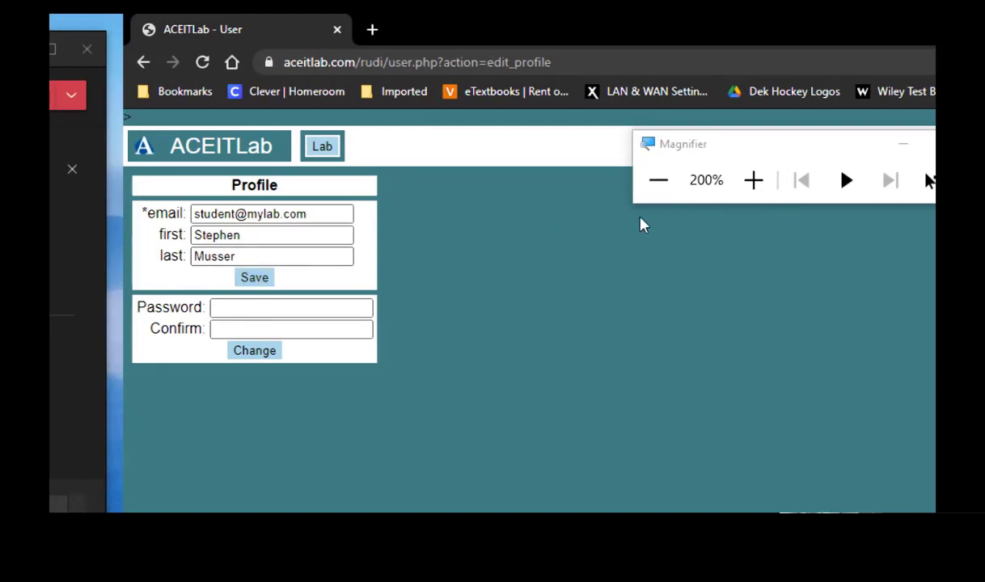
pyautogui.click(661, 181)
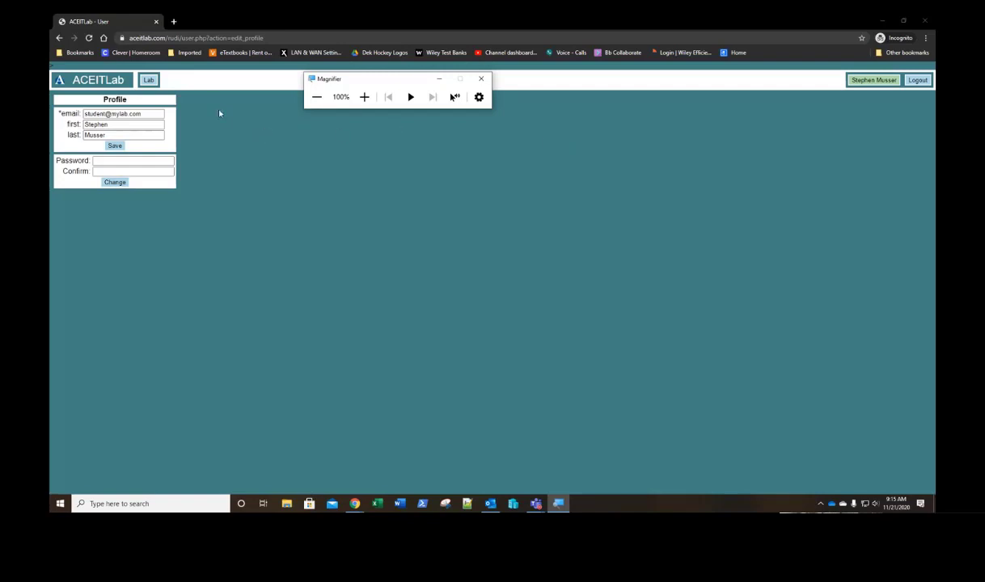
# Step: Copy the published CTS2391C-CTS00290:Server 2019 Lab into My Labs from the Lab page
pyautogui.click(149, 81)
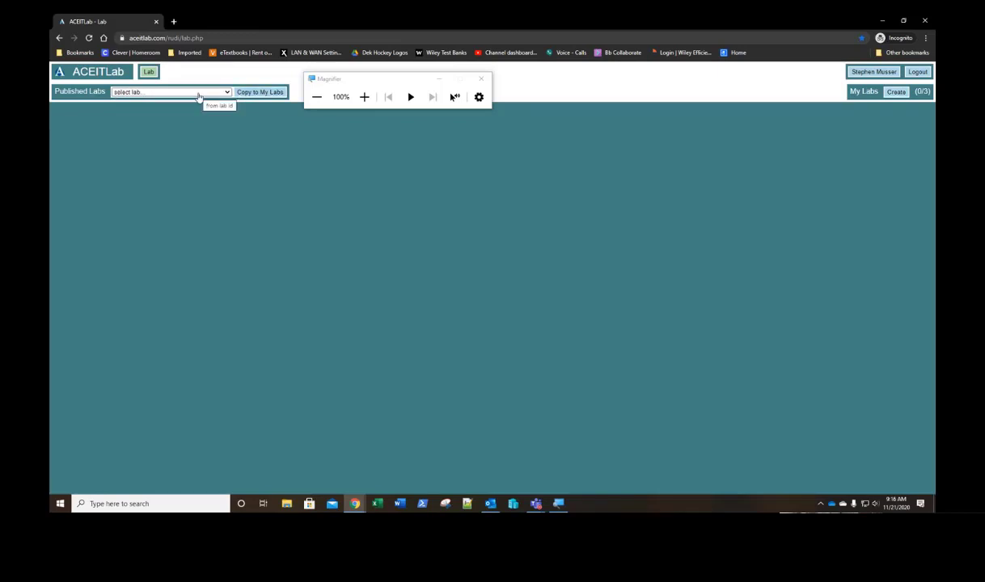
pyautogui.click(363, 97)
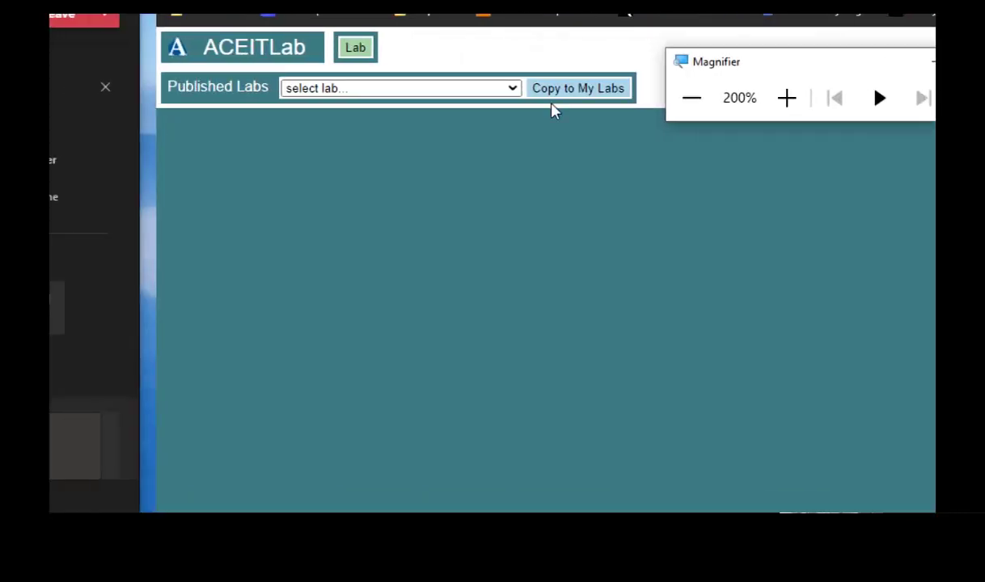
pyautogui.click(479, 92)
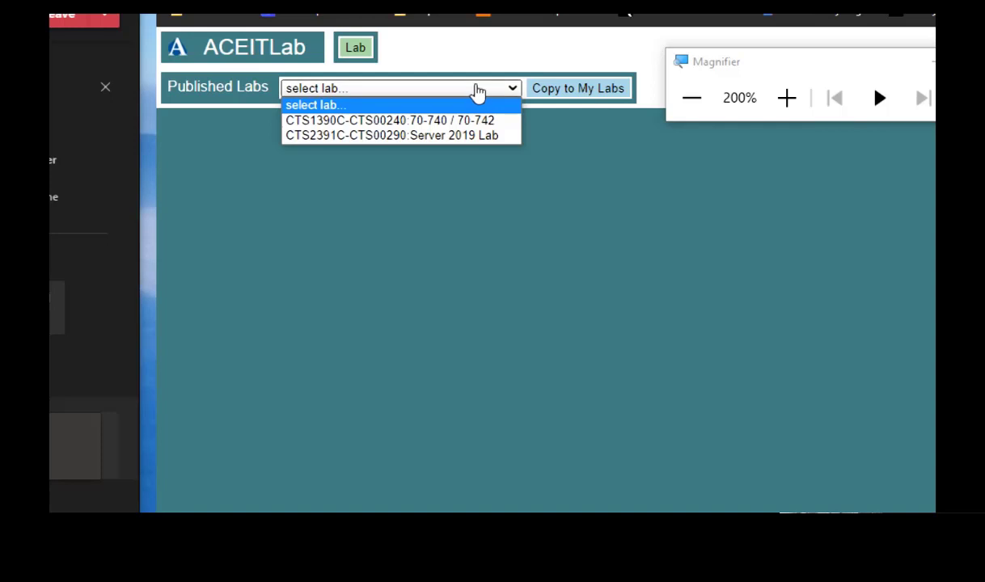
pyautogui.click(436, 139)
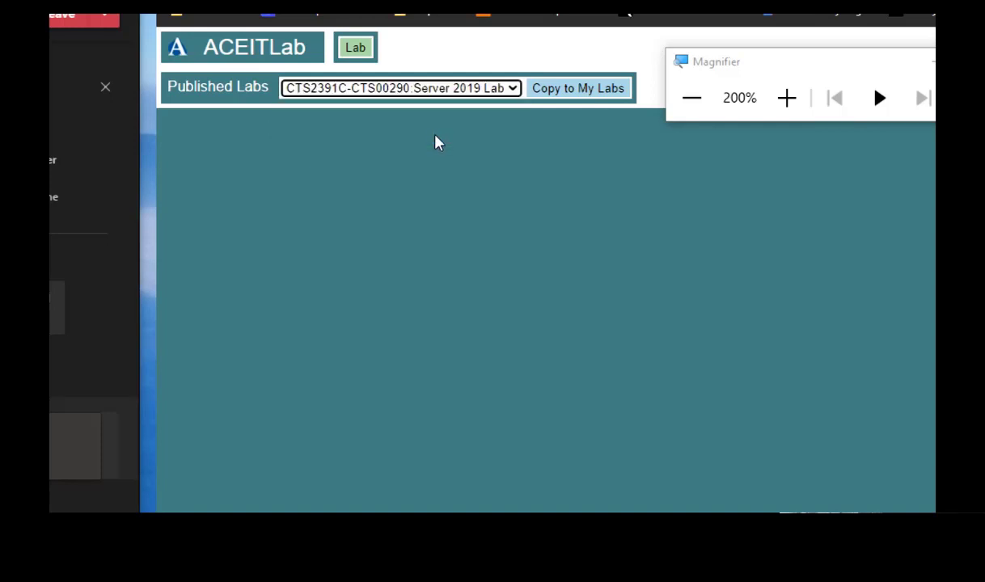
pyautogui.click(583, 90)
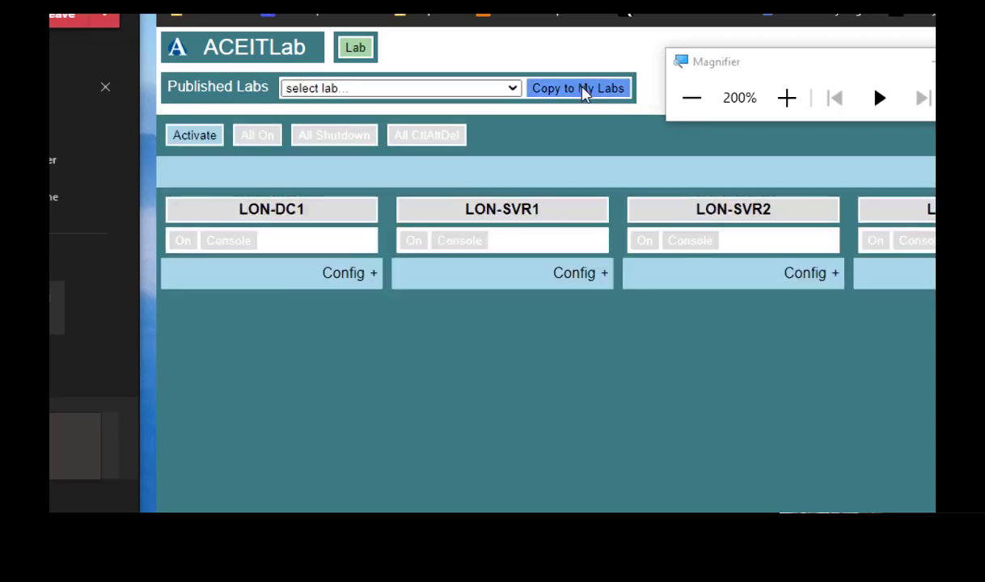
# Step: Activate the Server 2019 Lab so LON-DC1, LON-SVR1, LON-SVR2 and LON-SVR3 become available
pyautogui.click(693, 98)
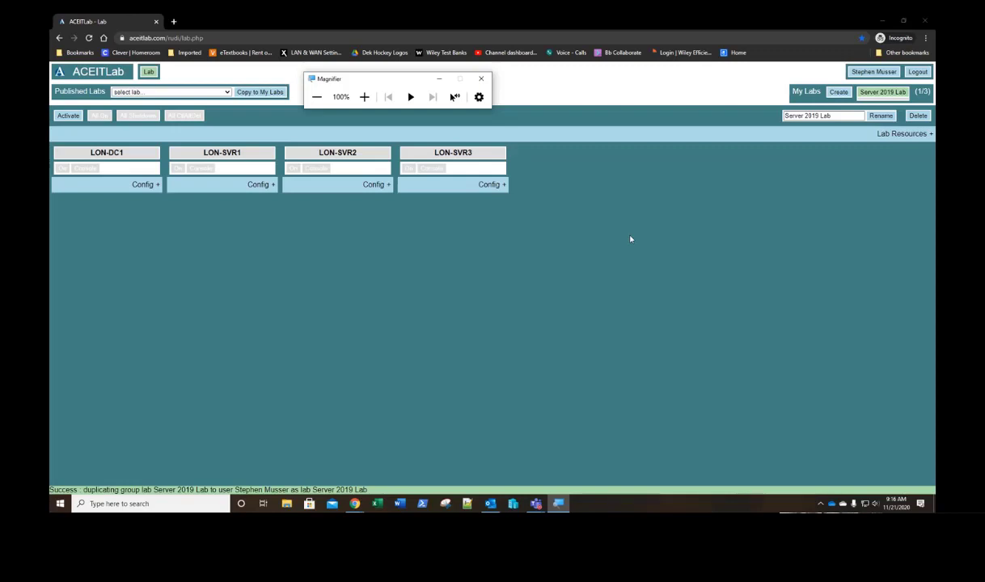
pyautogui.click(364, 97)
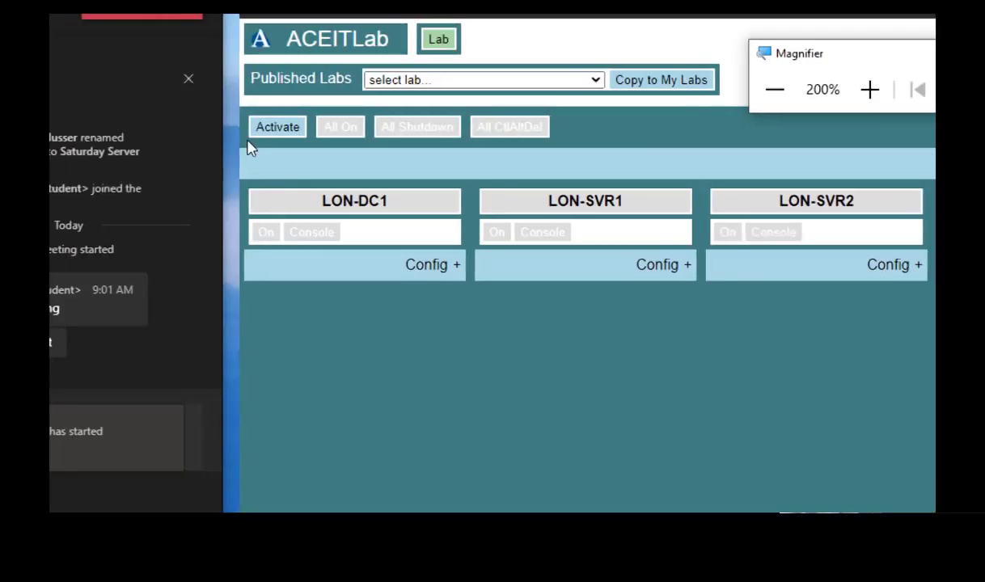
pyautogui.click(290, 132)
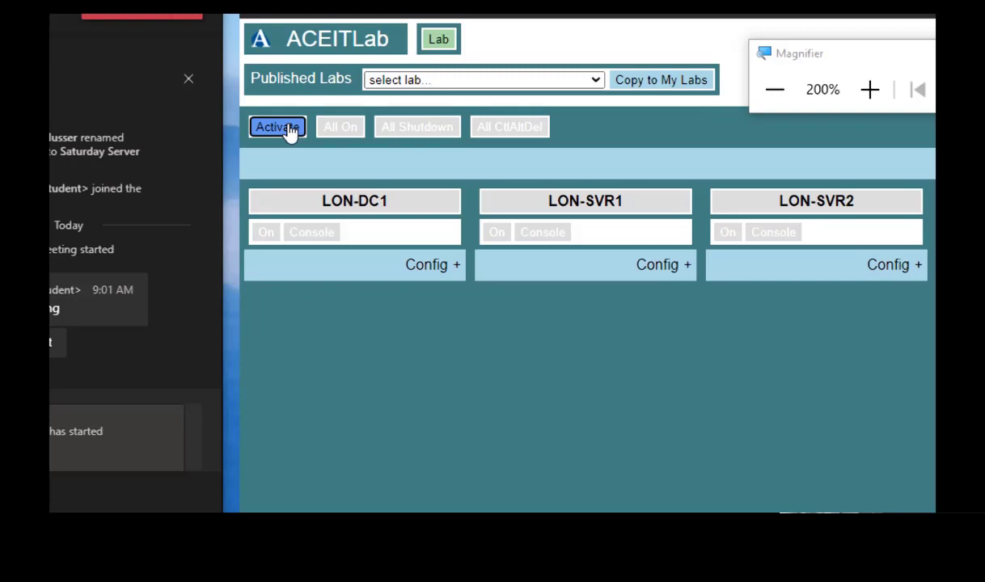
pyautogui.click(774, 89)
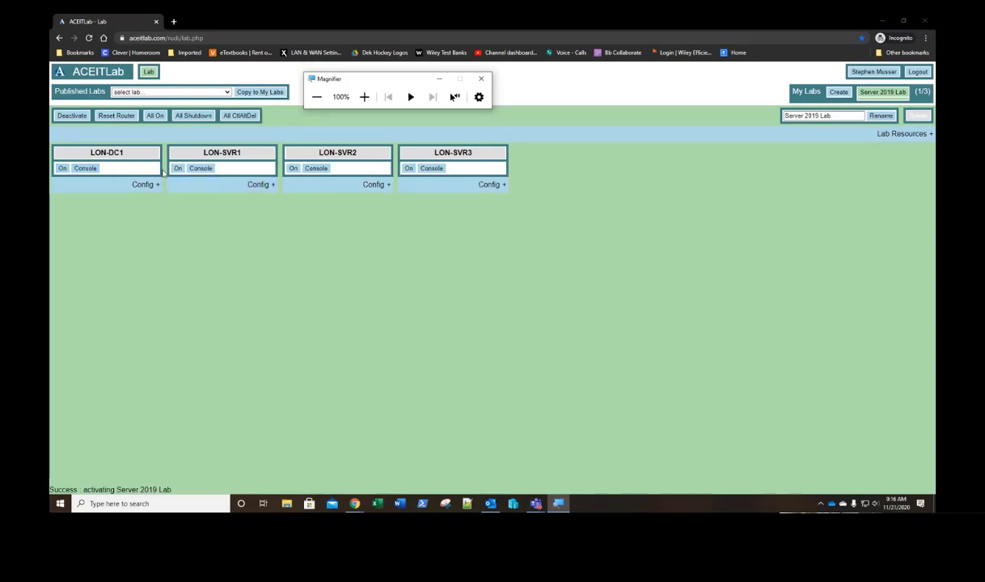
# Step: Power on LON-DC1, leaving the three LON-SVR machines off
pyautogui.click(63, 168)
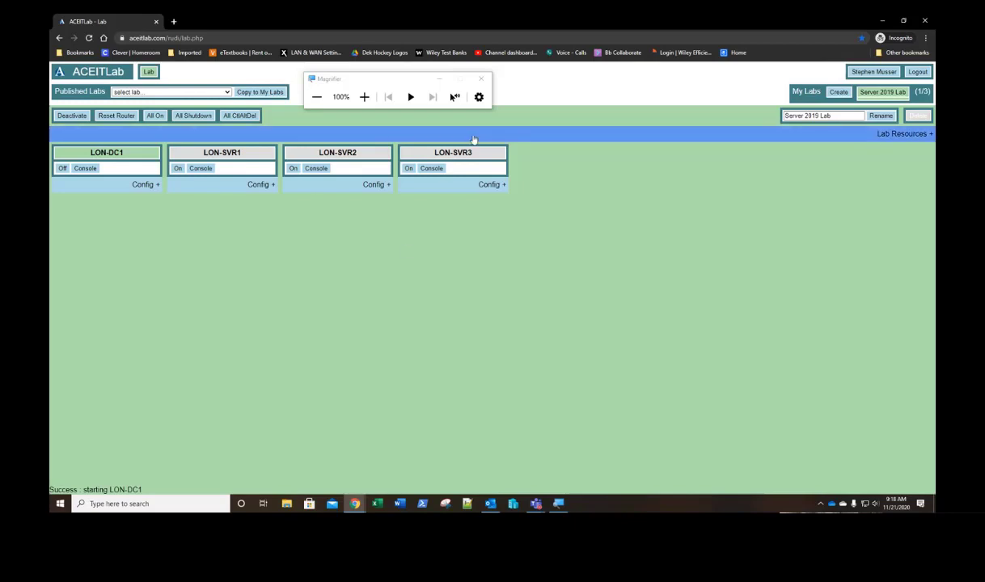
# Step: Open LON-DC1's console and move the Magnifier window to the top right
pyautogui.click(82, 175)
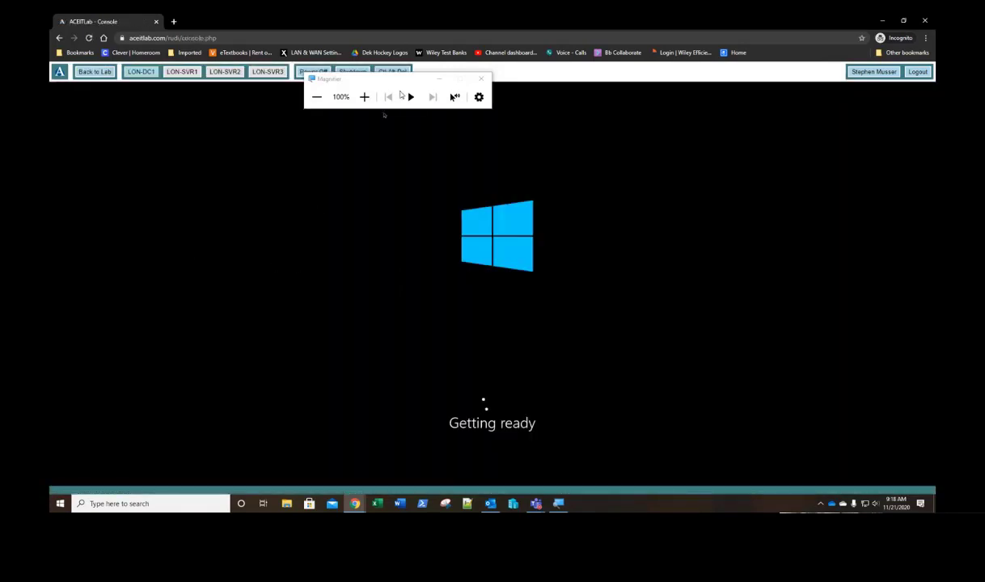
pyautogui.moveTo(406, 81); pyautogui.dragTo(663, 42)
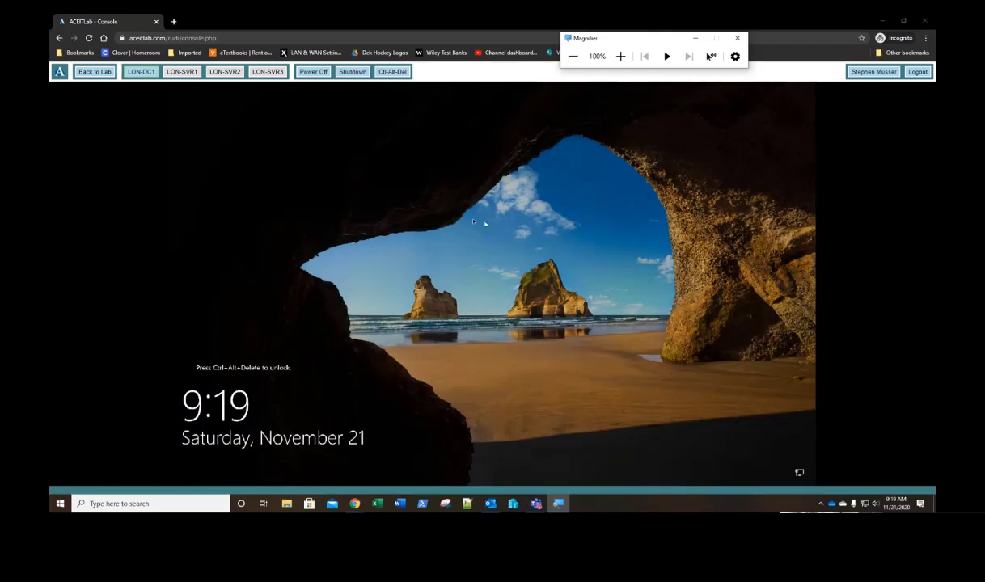
pyautogui.click(620, 57)
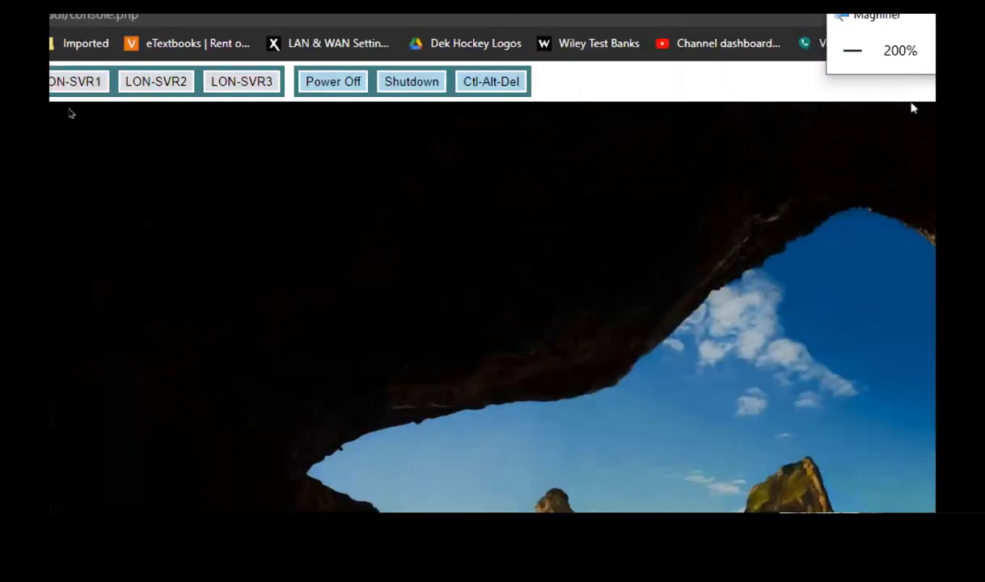
pyautogui.click(854, 53)
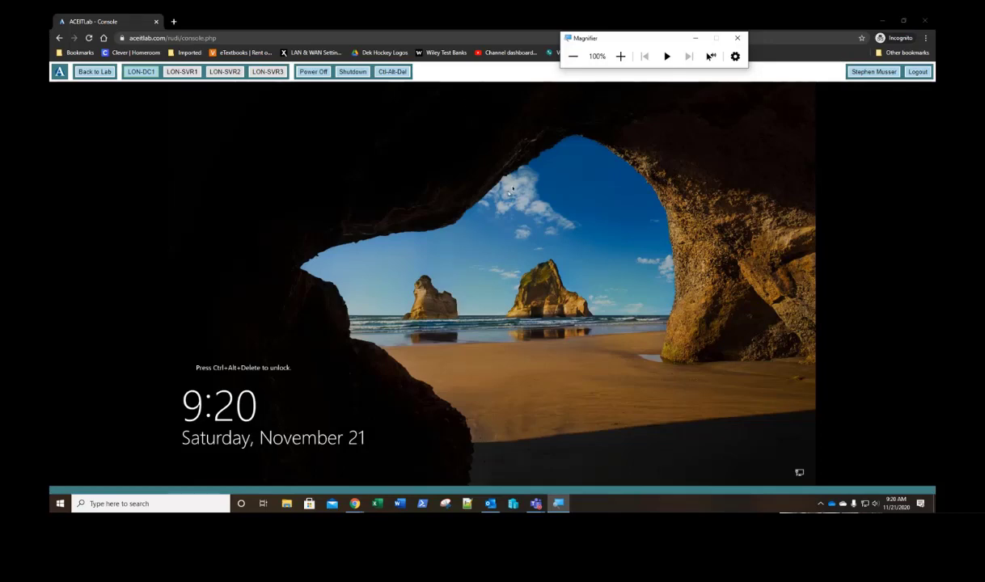
# Step: Send Ctrl-Alt-Del to LON-DC1 and sign in with the Administrator password
pyautogui.click(393, 74)
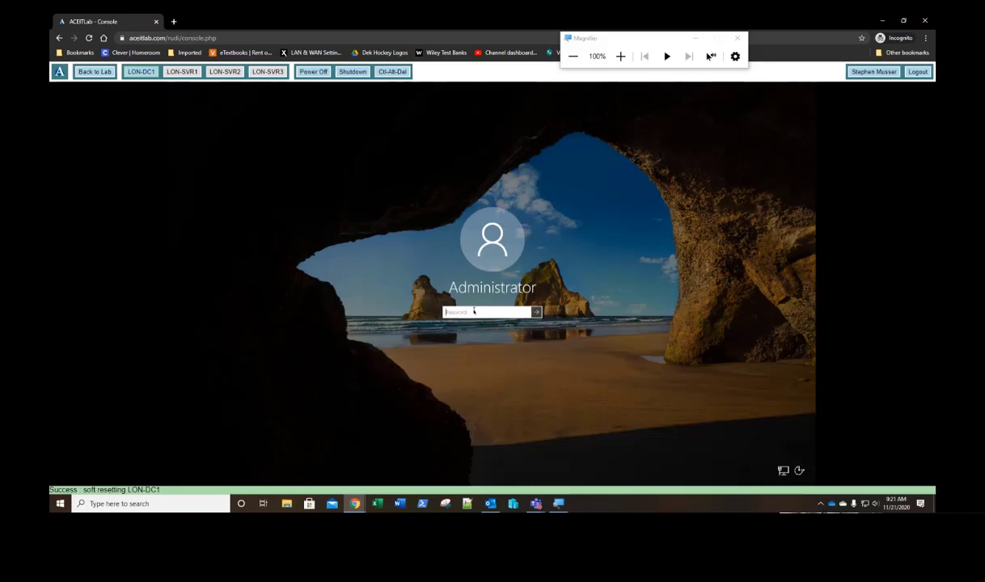
pyautogui.write('P•••••')
pyautogui.press('Return')
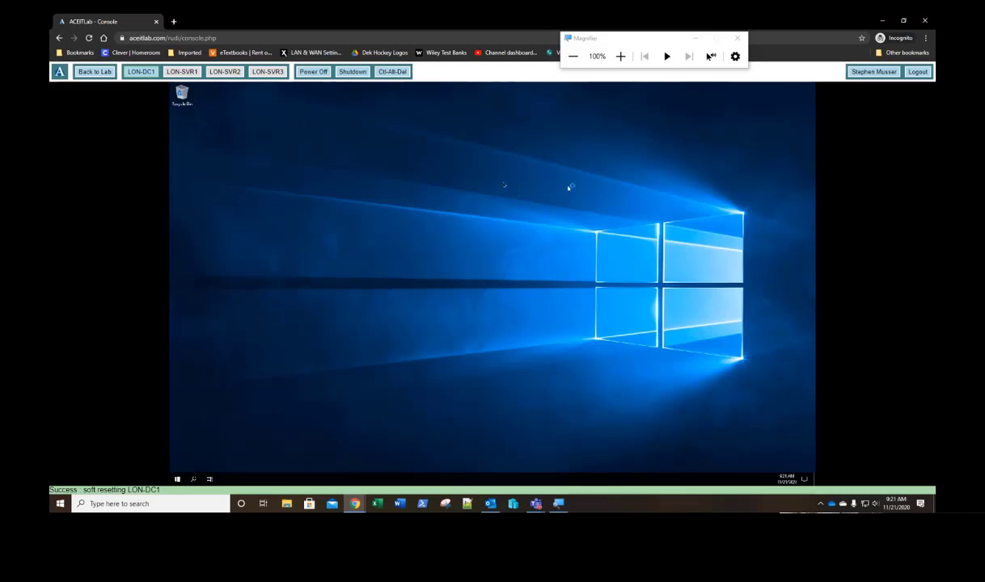
# Step: Open the context menu on an empty area of LON-DC1's remote desktop
pyautogui.rightClick(434, 196)
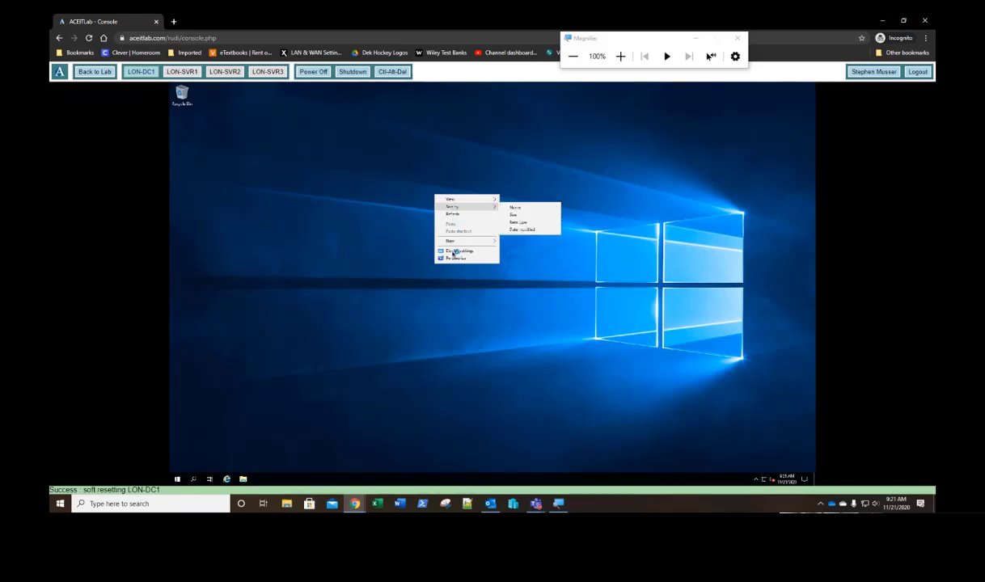
# Step: In Display settings, change the resolution from 1920 × 1200 to 1280 × 800 and keep it
pyautogui.click(451, 253)
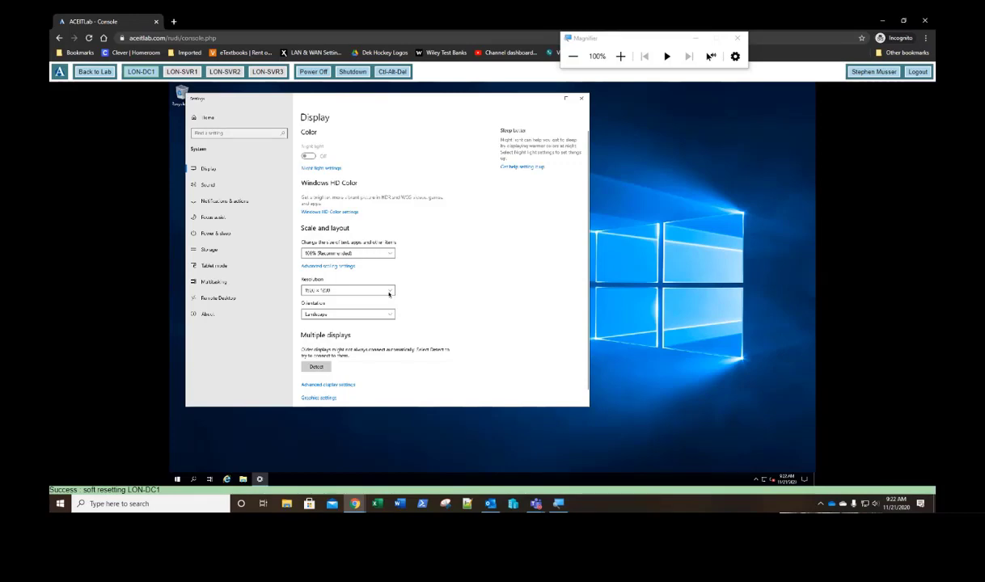
pyautogui.click(389, 293)
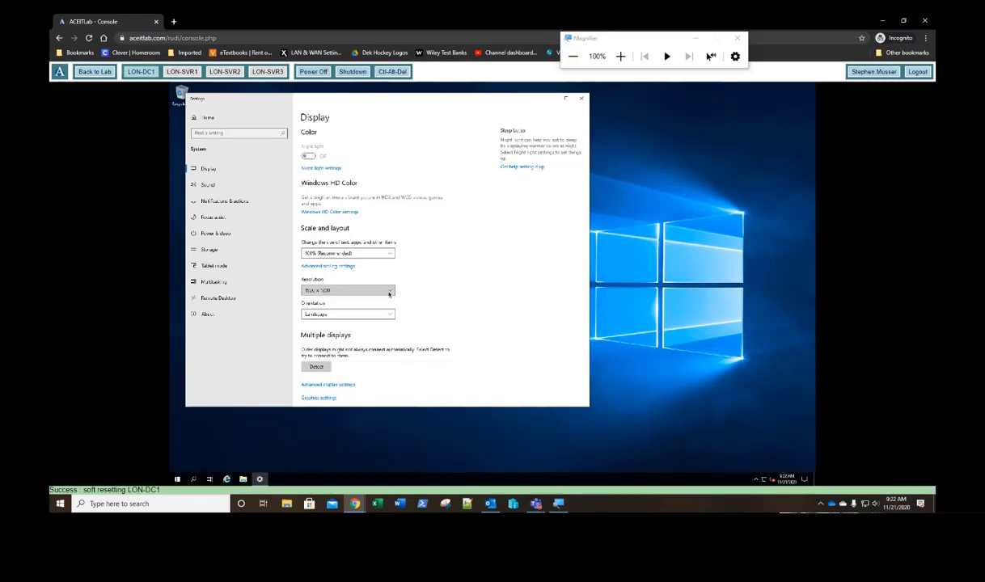
pyautogui.click(390, 290)
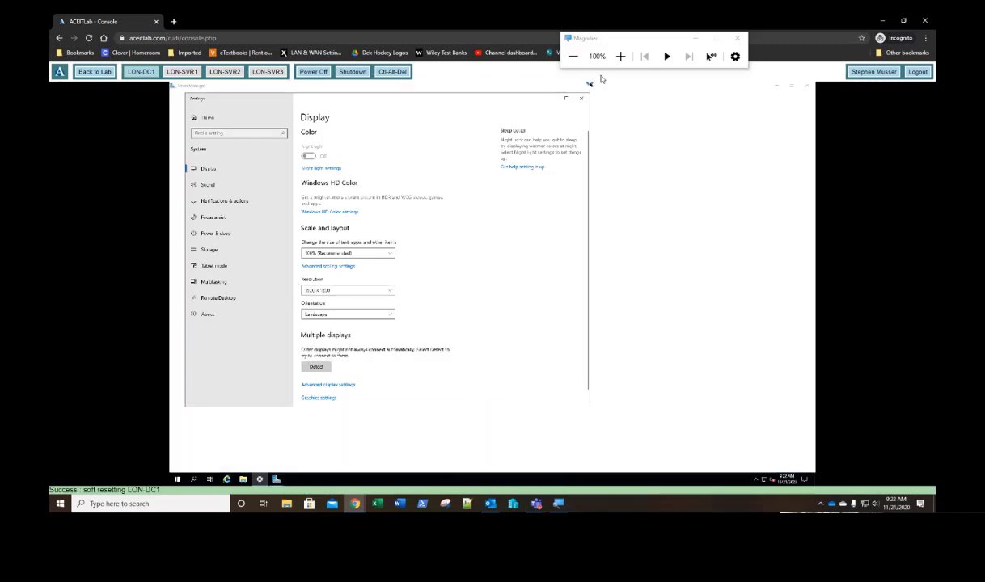
pyautogui.click(620, 55)
pyautogui.click(620, 56)
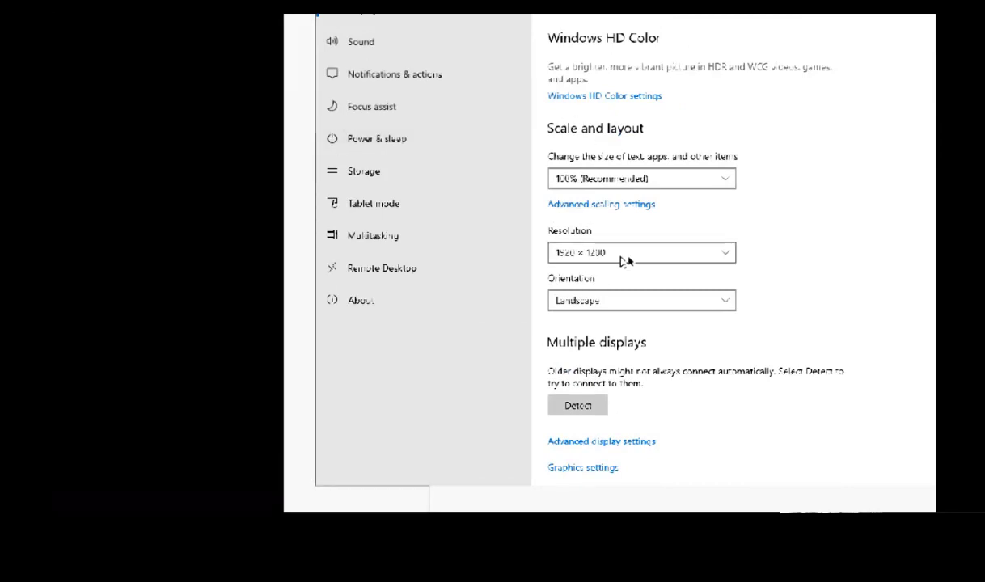
pyautogui.click(596, 255)
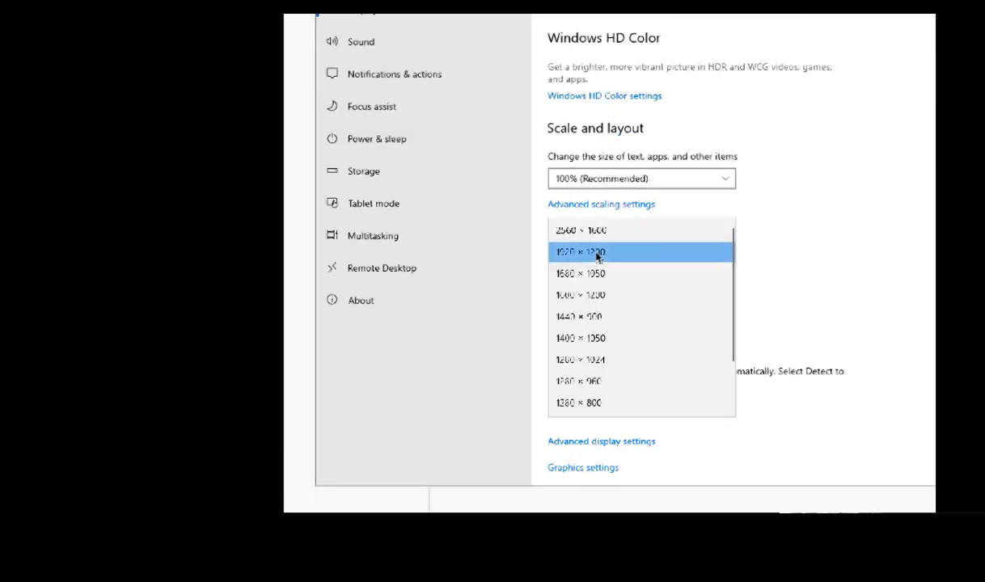
pyautogui.click(575, 405)
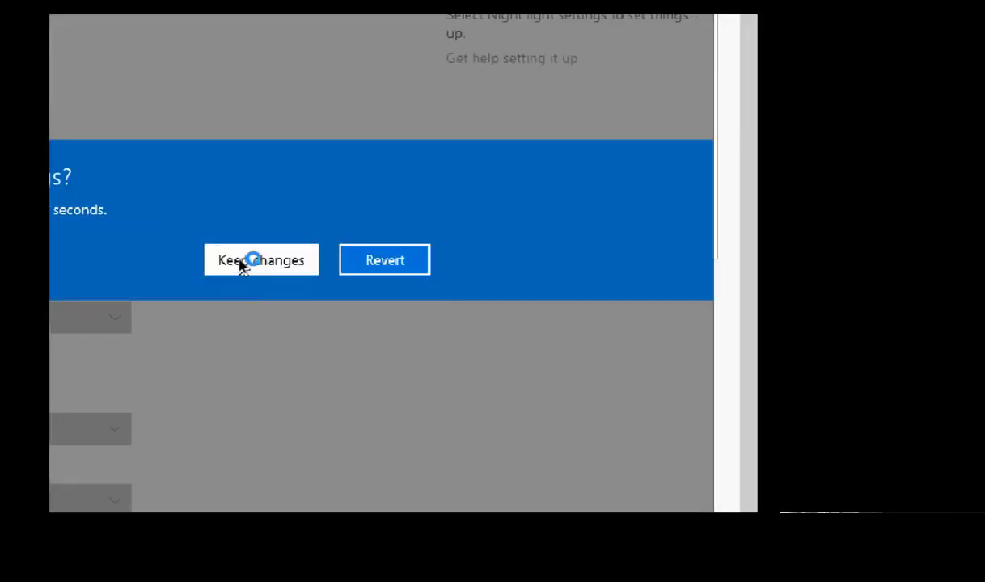
pyautogui.click(241, 260)
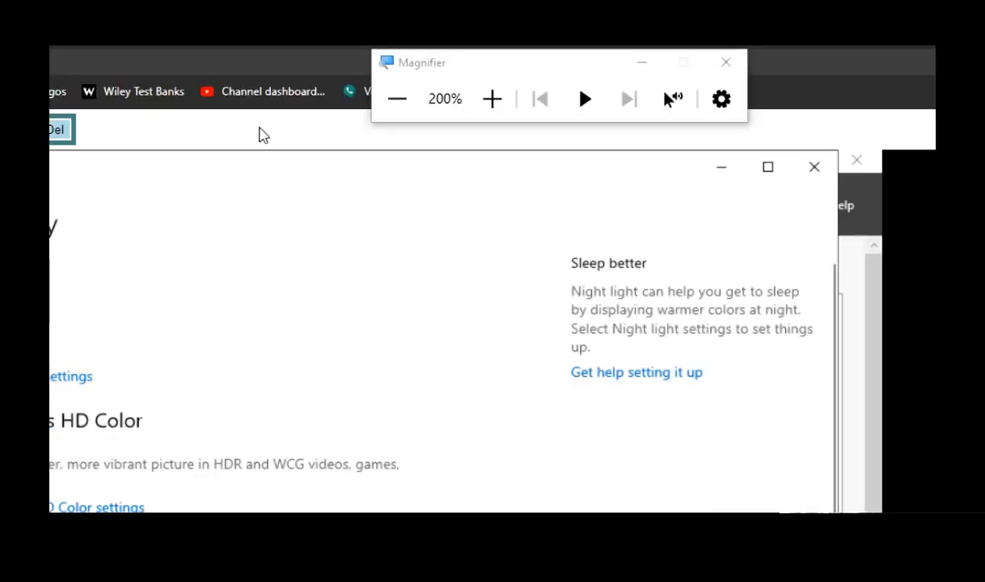
# Step: Revert to the previous display resolution and close the Settings window
pyautogui.click(397, 100)
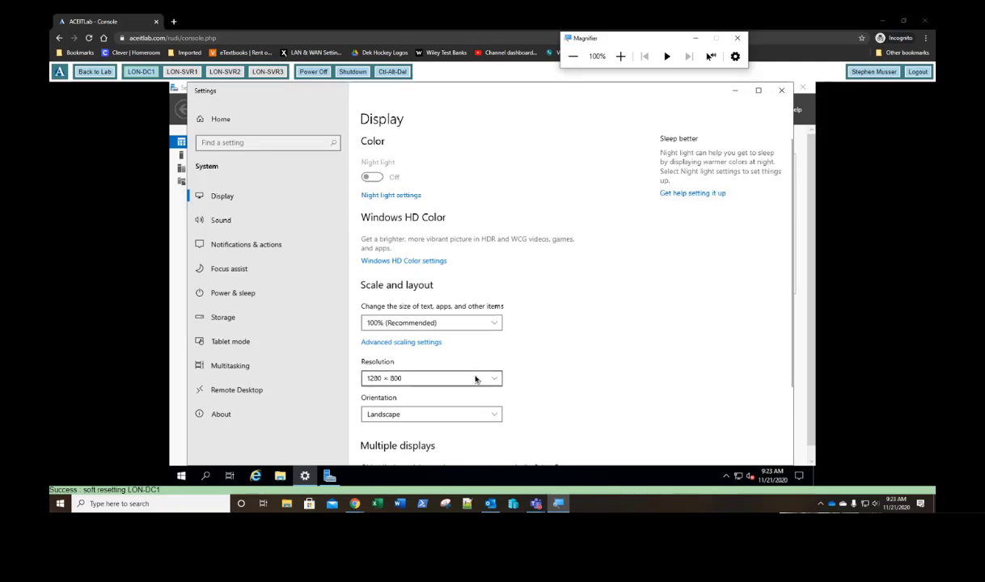
pyautogui.click(446, 378)
pyautogui.click(445, 377)
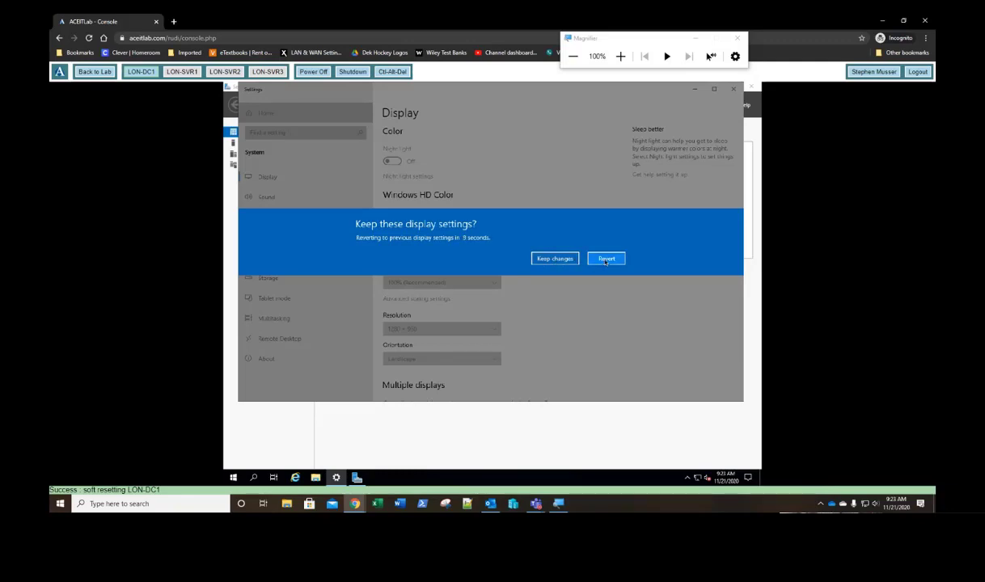
pyautogui.click(606, 260)
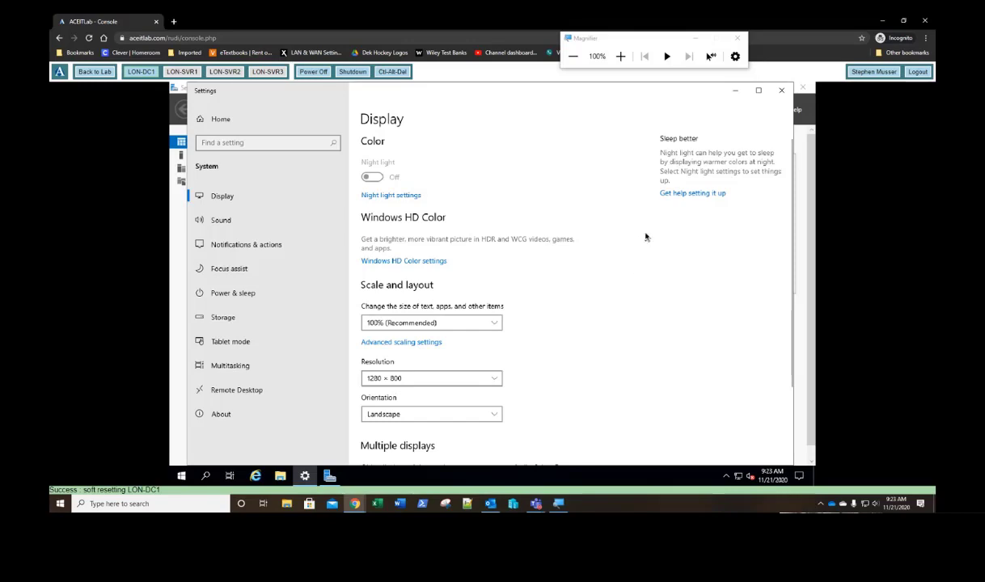
pyautogui.click(781, 91)
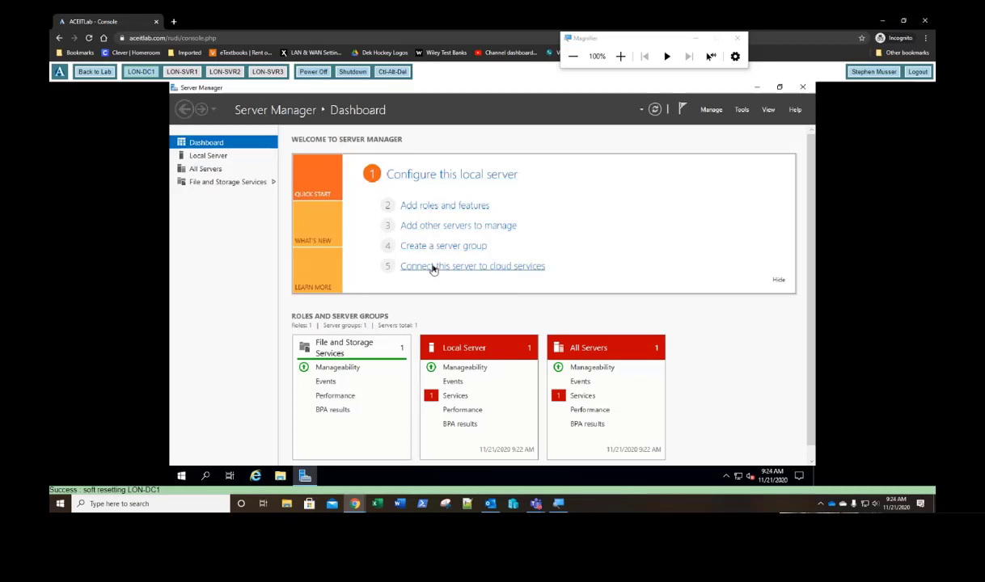
# Step: Hide the Welcome to Server Manager panel and show the Local Server properties
pyautogui.click(777, 283)
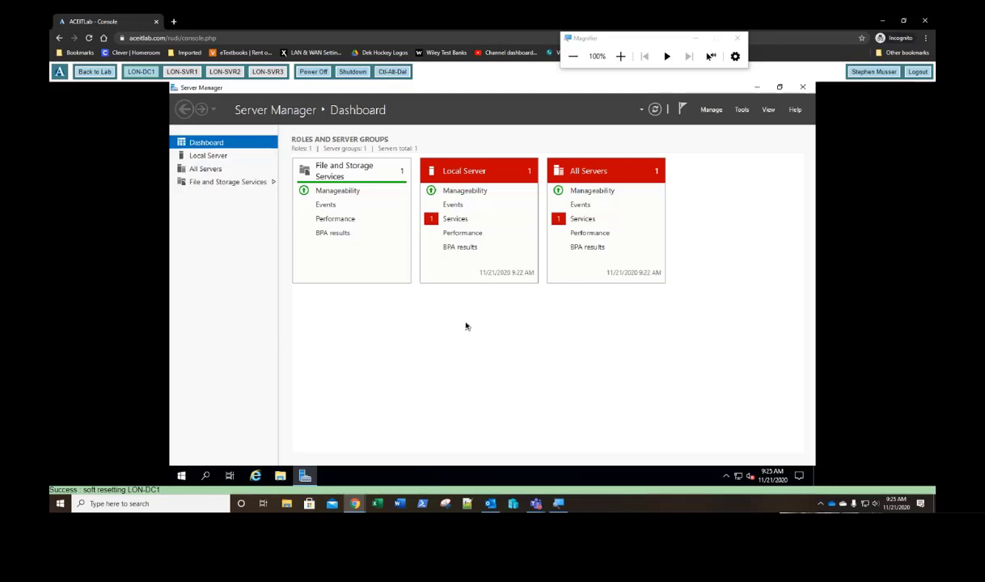
pyautogui.click(207, 156)
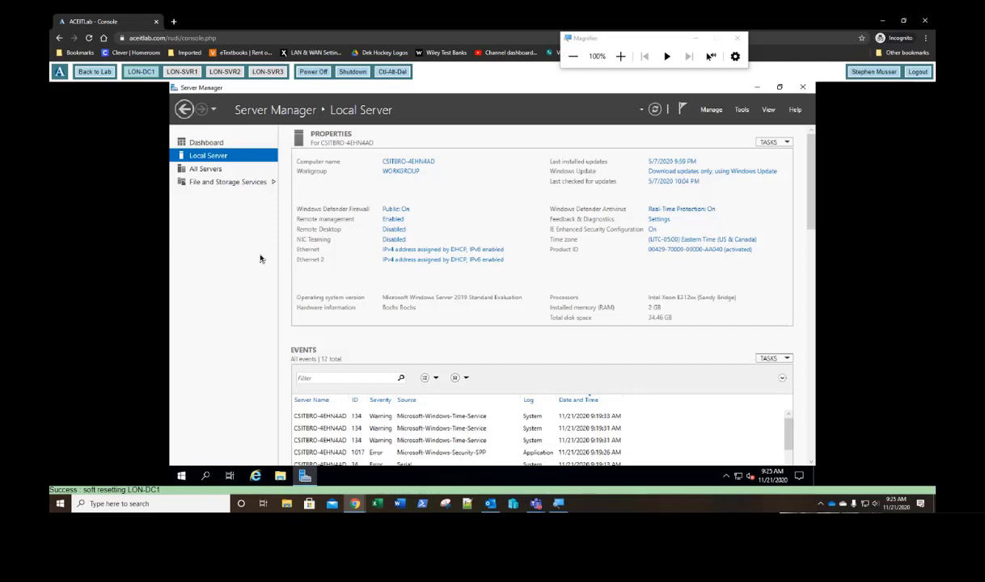
# Step: Go back to the Server 2019 Lab overview page
pyautogui.click(95, 72)
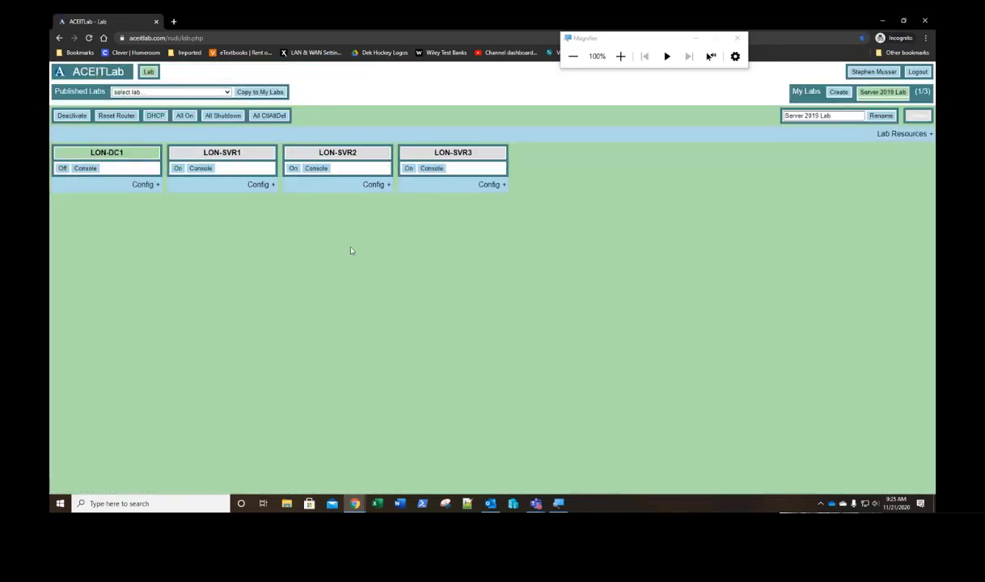
# Step: Check LON-DC1's hardware and NICs under Config +, collapse it, and reopen LON-DC1's console
pyautogui.click(142, 185)
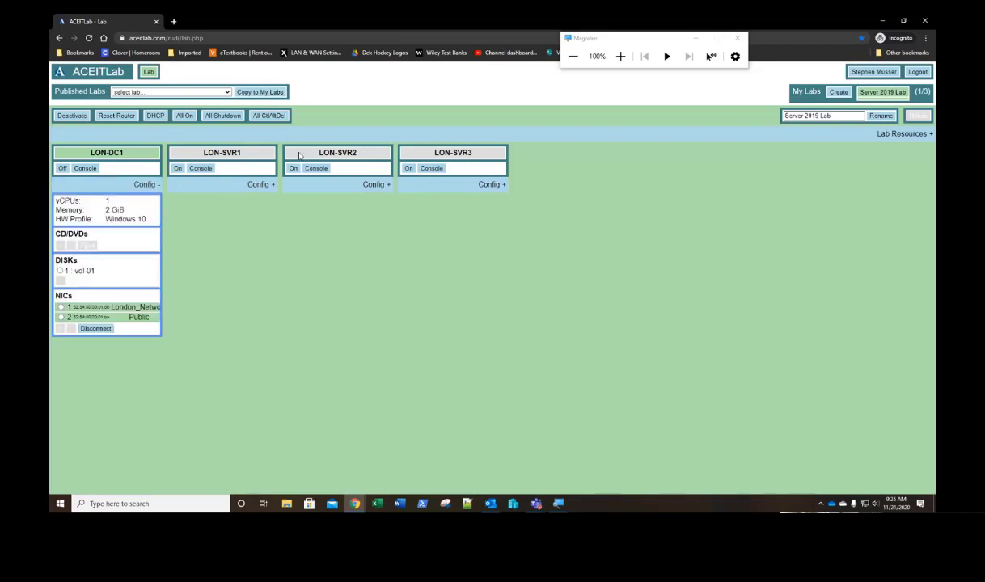
pyautogui.click(620, 57)
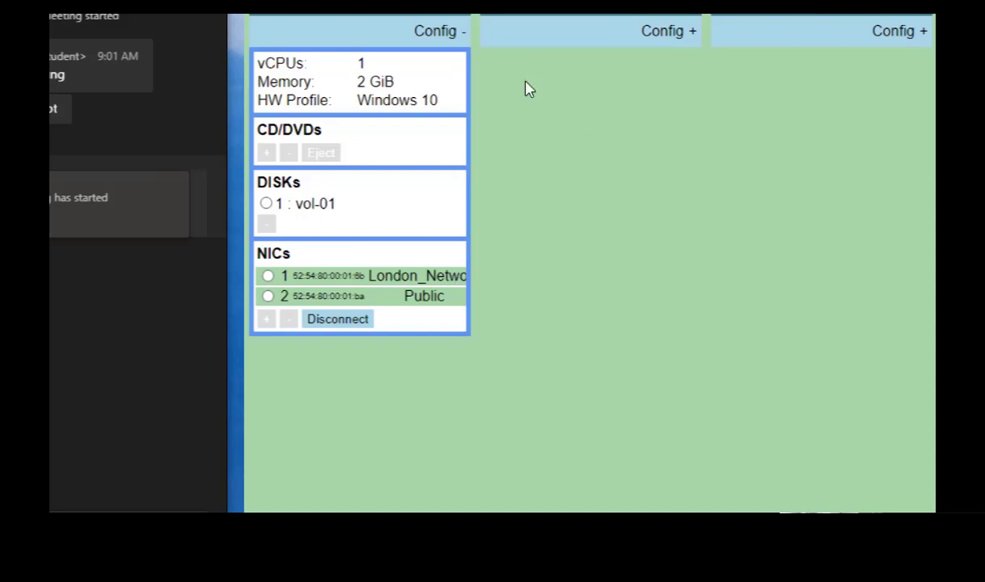
pyautogui.click(440, 33)
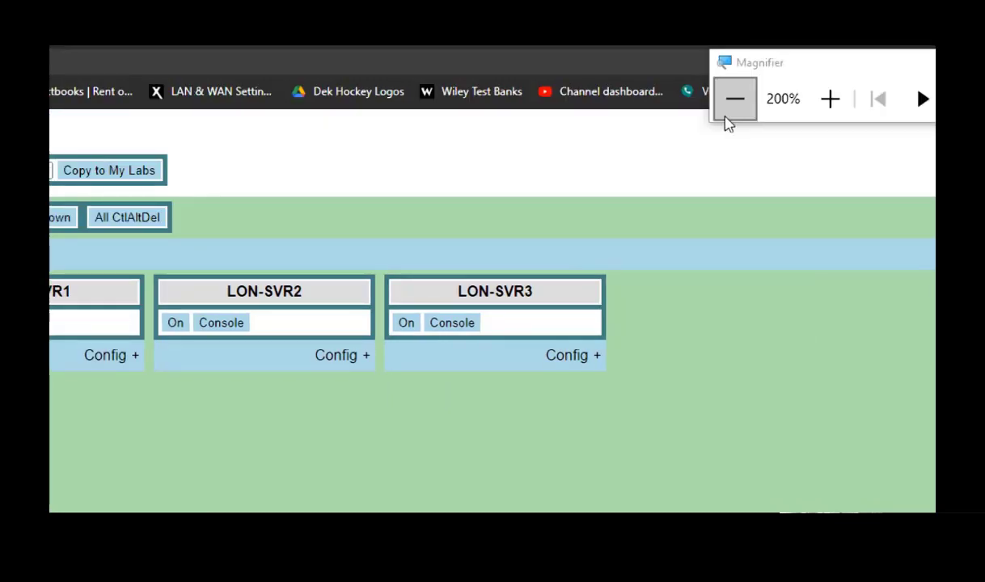
pyautogui.click(730, 109)
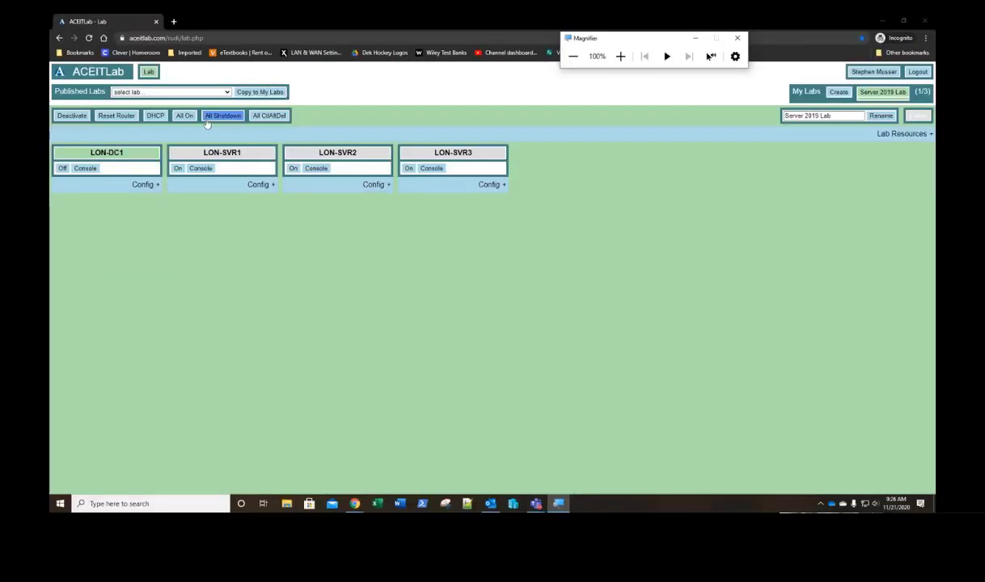
pyautogui.click(85, 168)
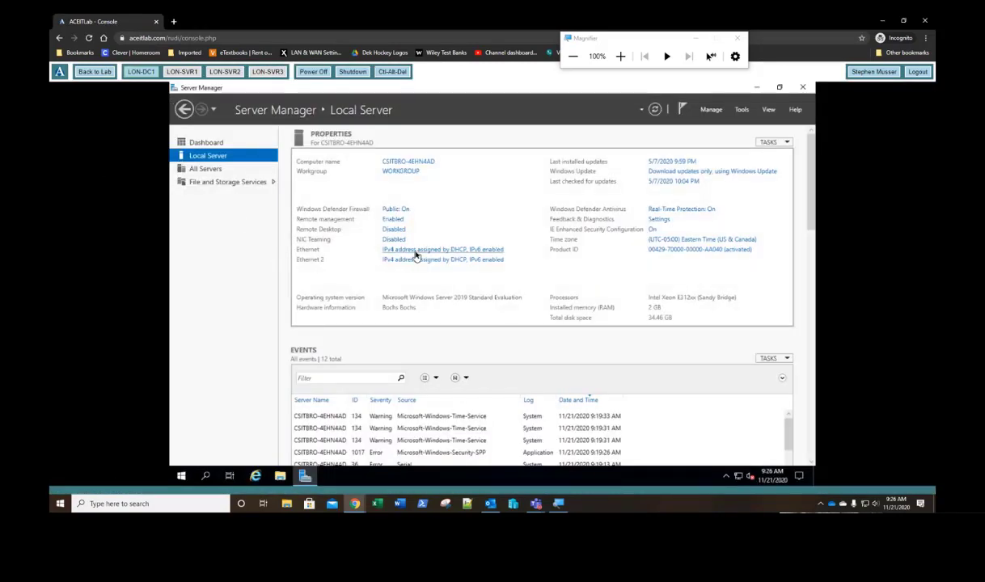
# Step: Open Network Connections and confirm Ethernet's details show only a 169.254 autoconfiguration address
pyautogui.click(415, 252)
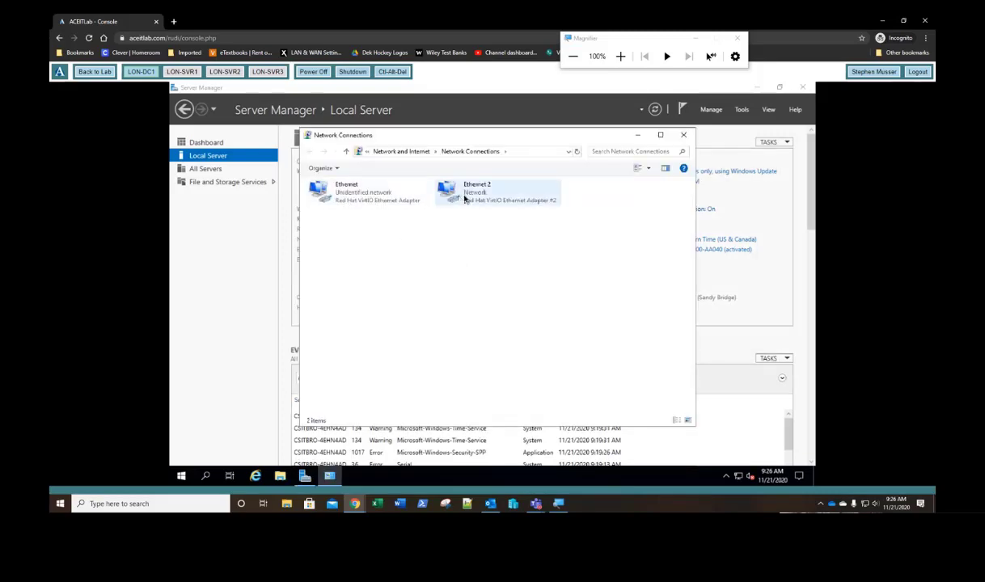
pyautogui.rightClick(365, 197)
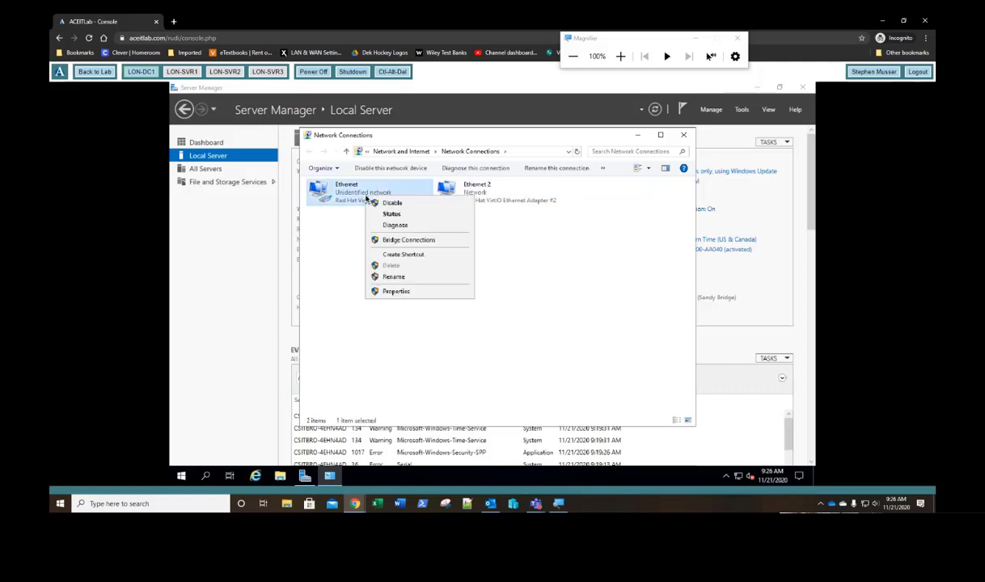
pyautogui.click(374, 214)
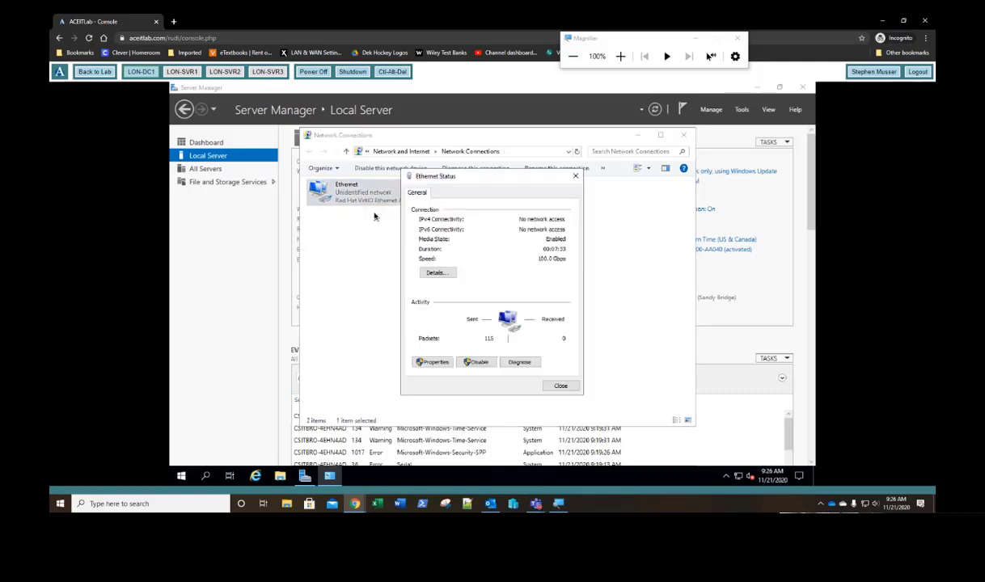
pyautogui.click(435, 273)
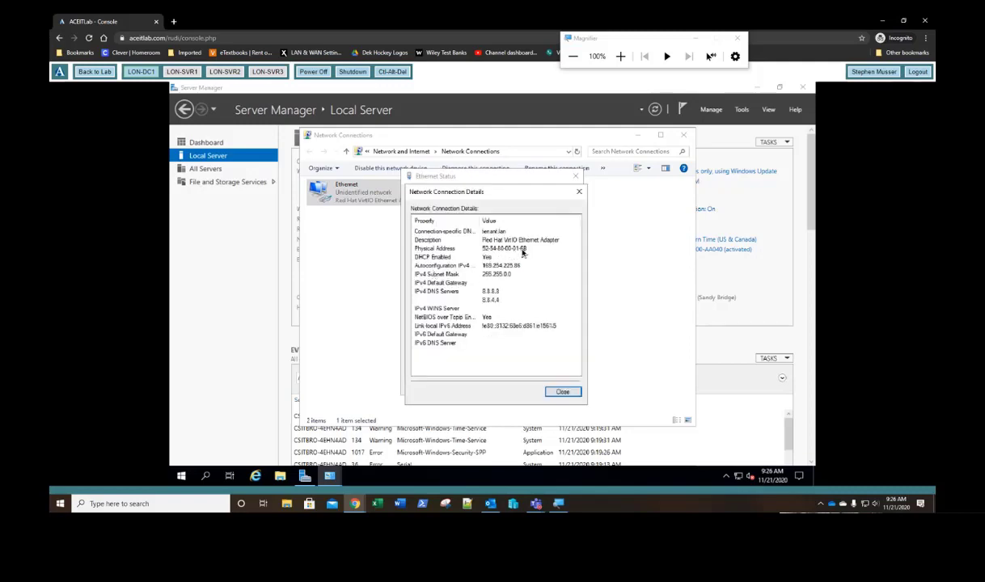
pyautogui.click(578, 196)
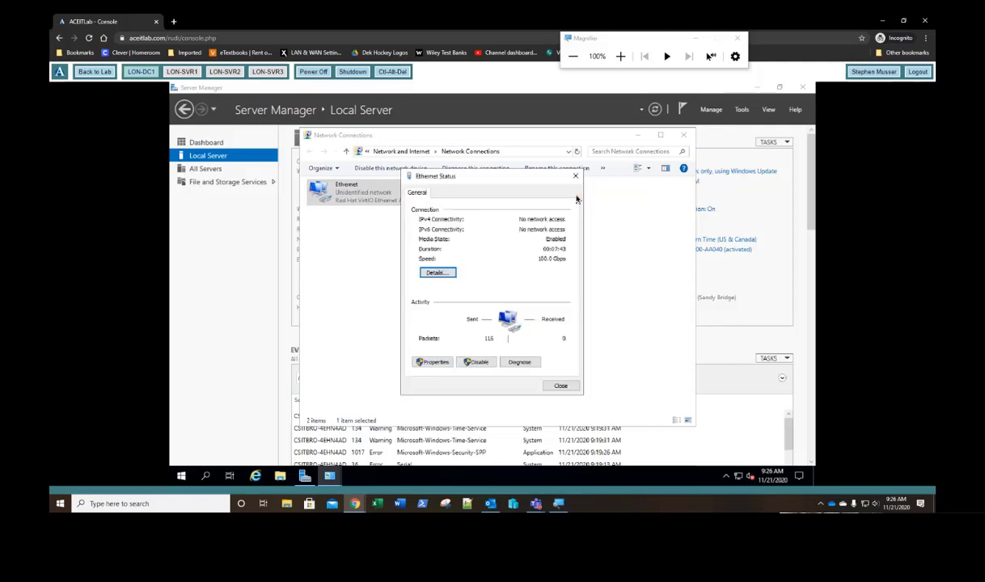
pyautogui.click(575, 175)
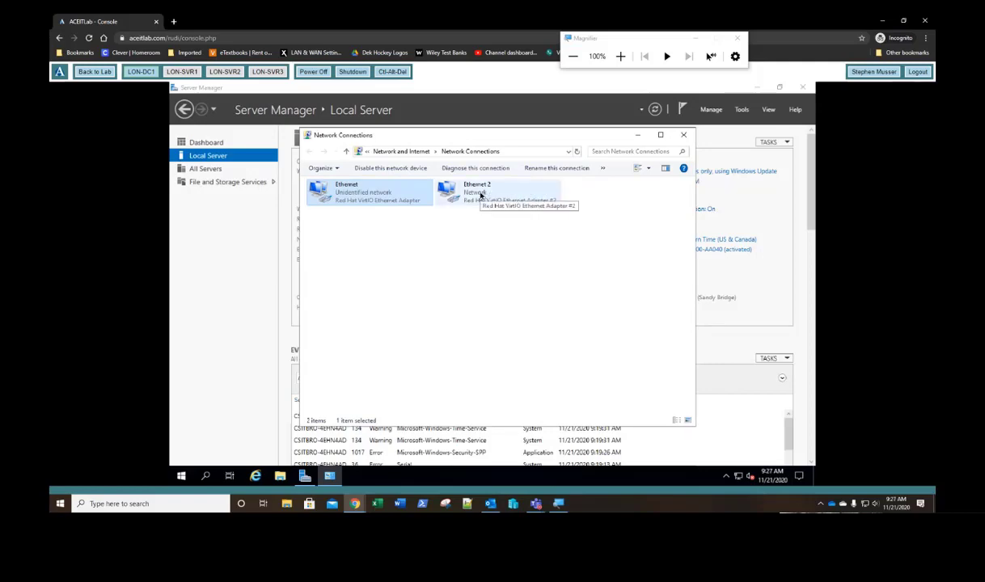
# Step: Check the Ethernet 2 status details to confirm its DHCP address 10.0.0.10
pyautogui.rightClick(480, 195)
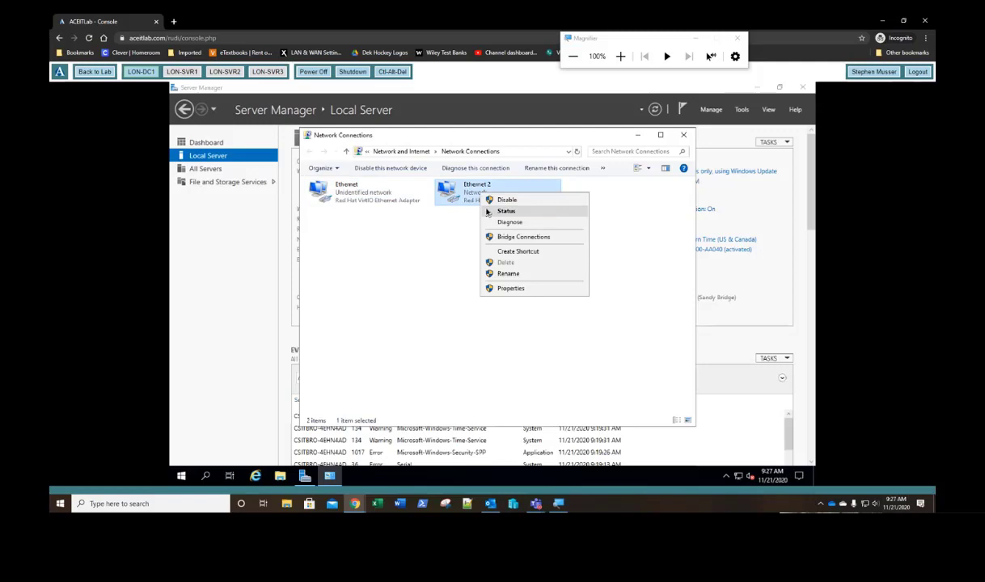
pyautogui.click(490, 211)
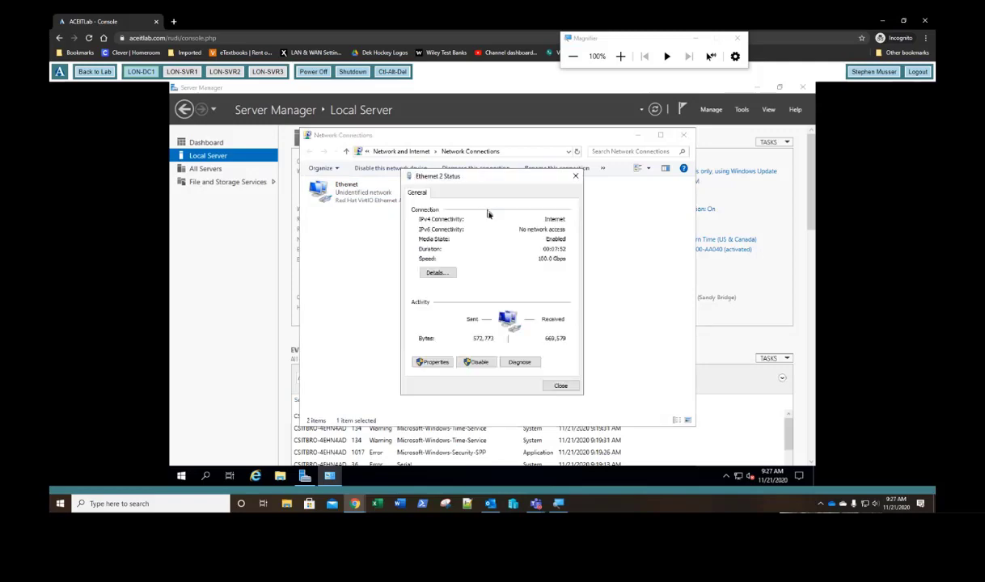
pyautogui.click(435, 273)
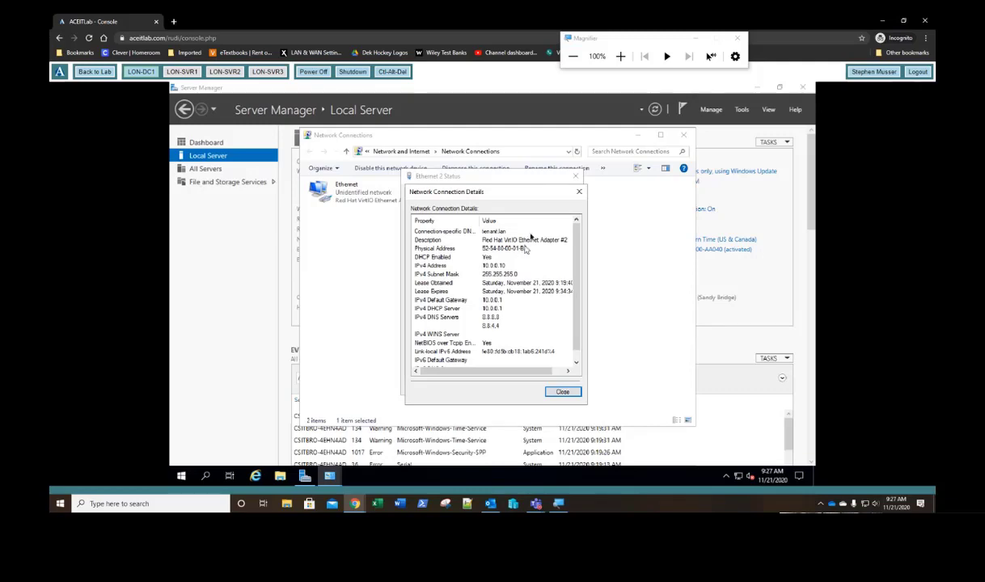
pyautogui.click(579, 194)
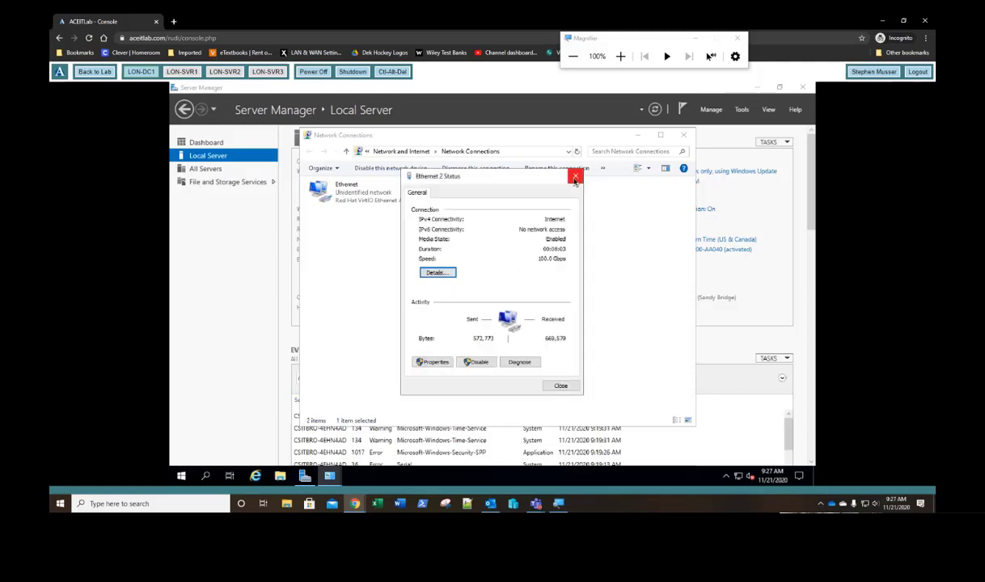
pyautogui.click(575, 179)
# Step: Rename the Ethernet 2 adapter to 'Public'
pyautogui.rightClick(491, 197)
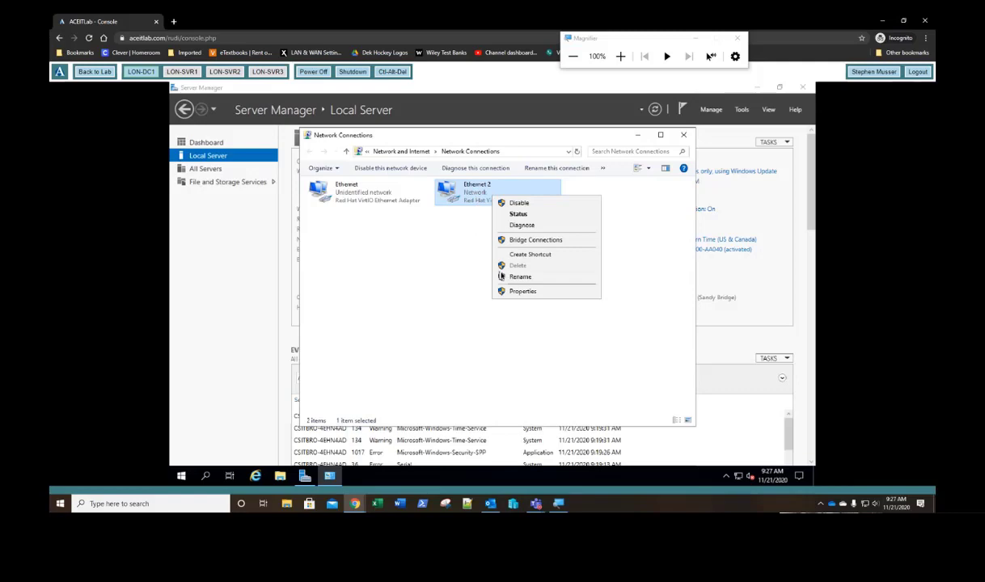
pyautogui.click(503, 276)
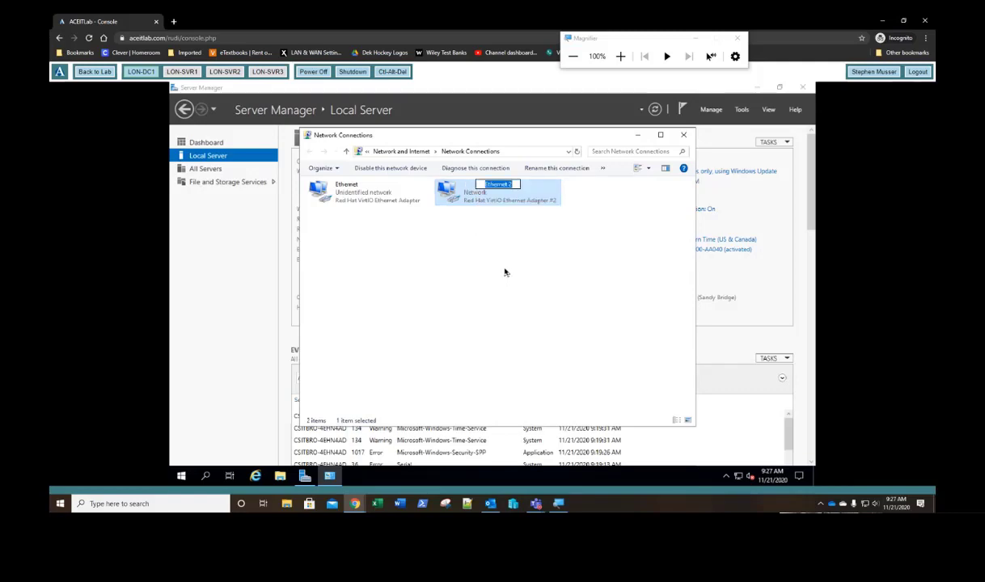
pyautogui.write('Public')
# Step: Confirm the 'Public' name, then set Ethernet IPv4 to 172.16.0.10, mask 255.255.0.0, DNS 127.0.0.1
pyautogui.press('Return')
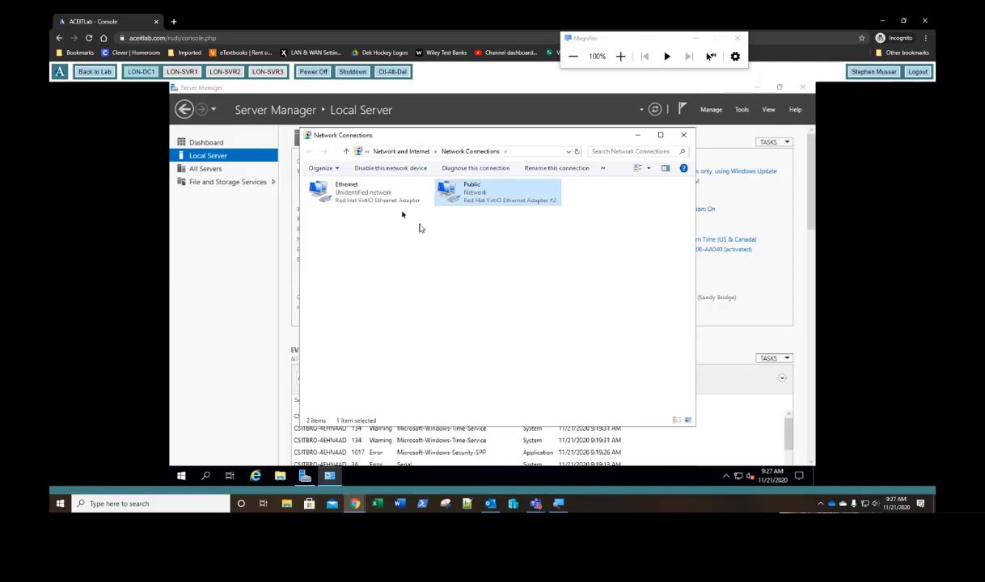
pyautogui.rightClick(354, 191)
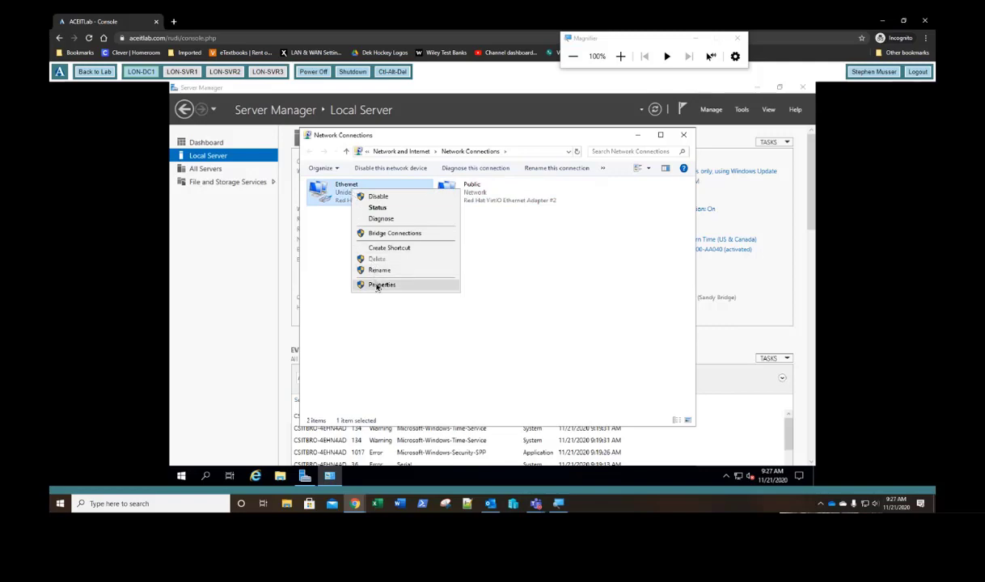
pyautogui.click(380, 284)
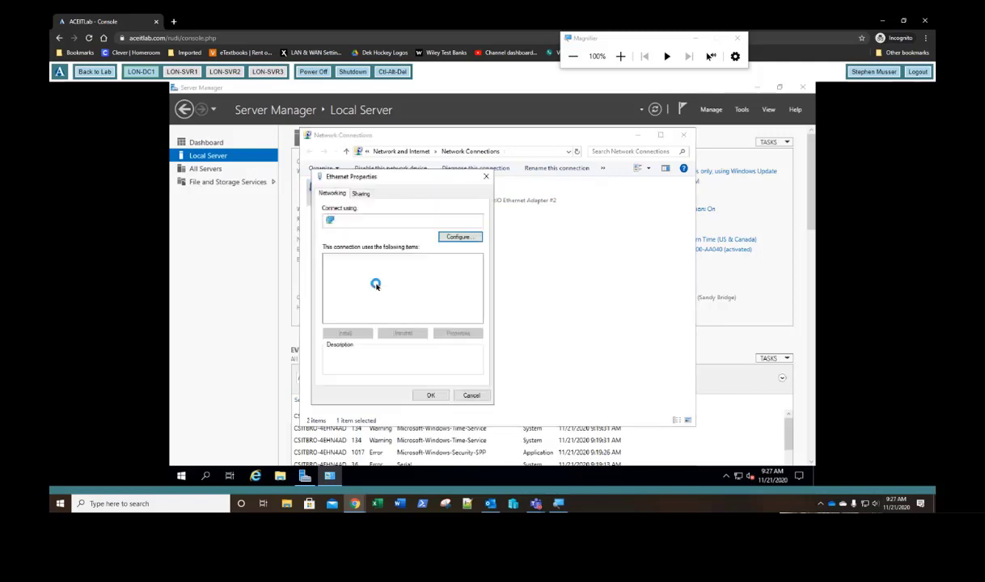
pyautogui.doubleClick(396, 285)
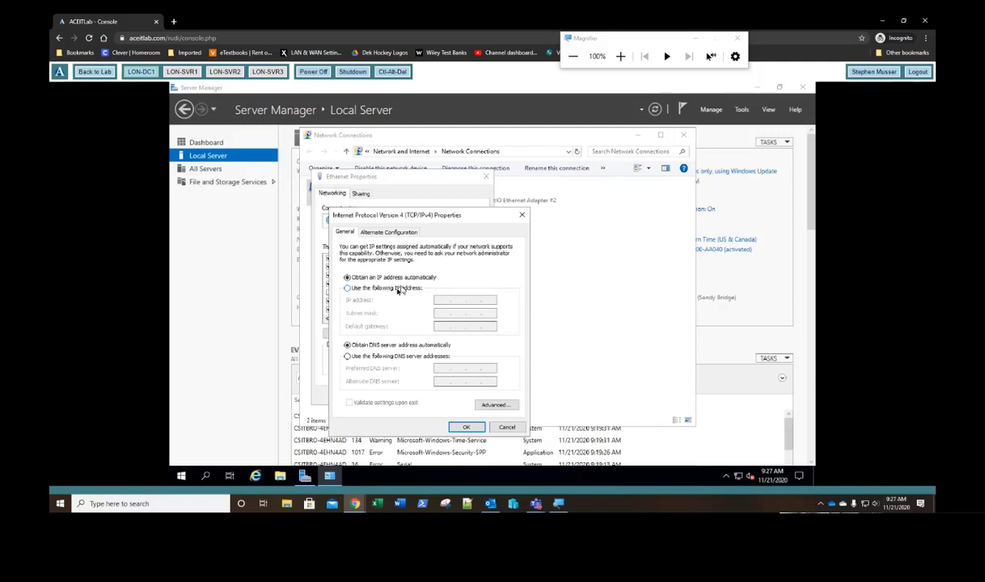
pyautogui.click(400, 288)
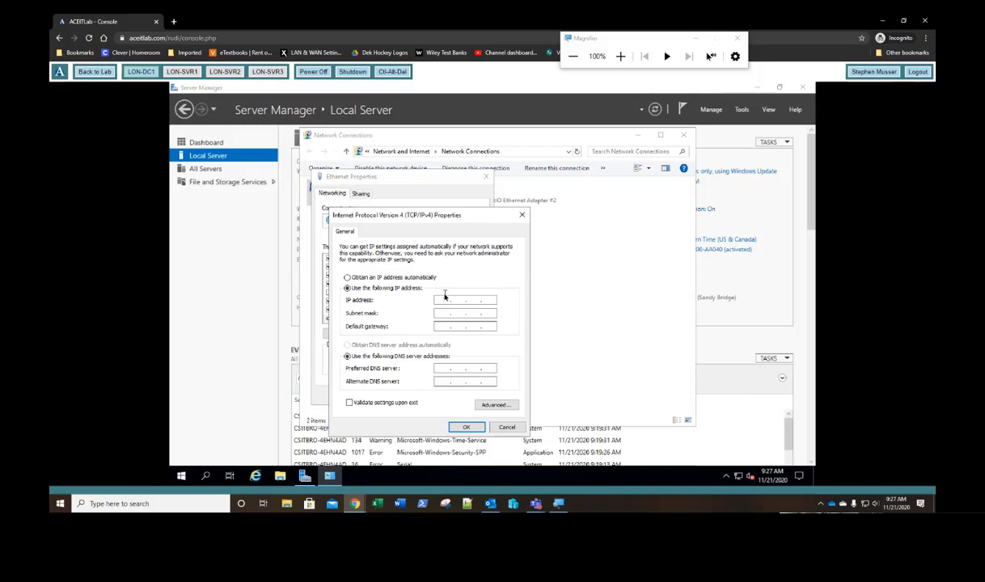
pyautogui.click(444, 299)
pyautogui.write('172.16.0.10')
pyautogui.press('Tab')
pyautogui.click(440, 369)
pyautogui.write('10')
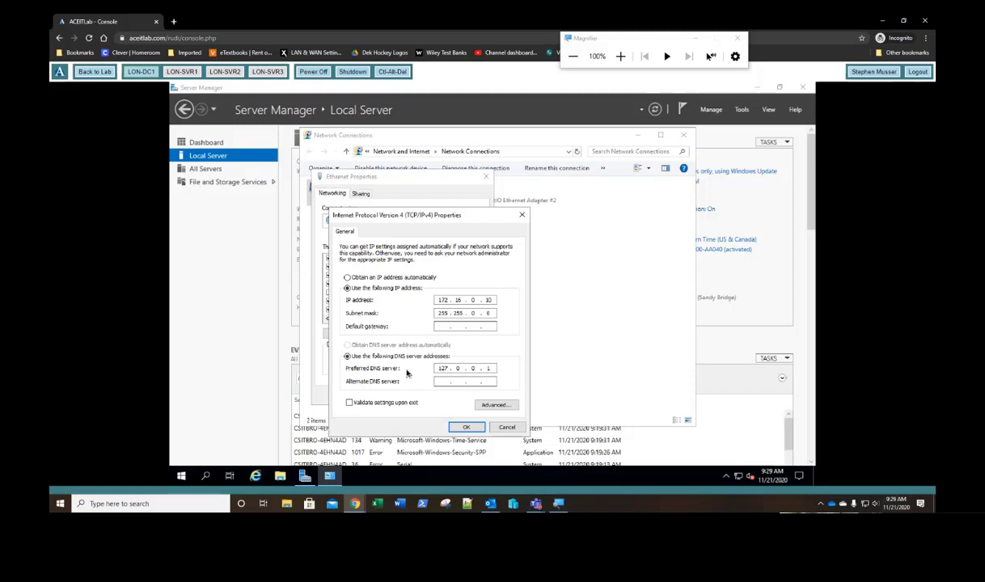
# Step: Apply the static IPv4 settings and refresh Local Server so Ethernet shows 172.16.0.10
pyautogui.click(465, 430)
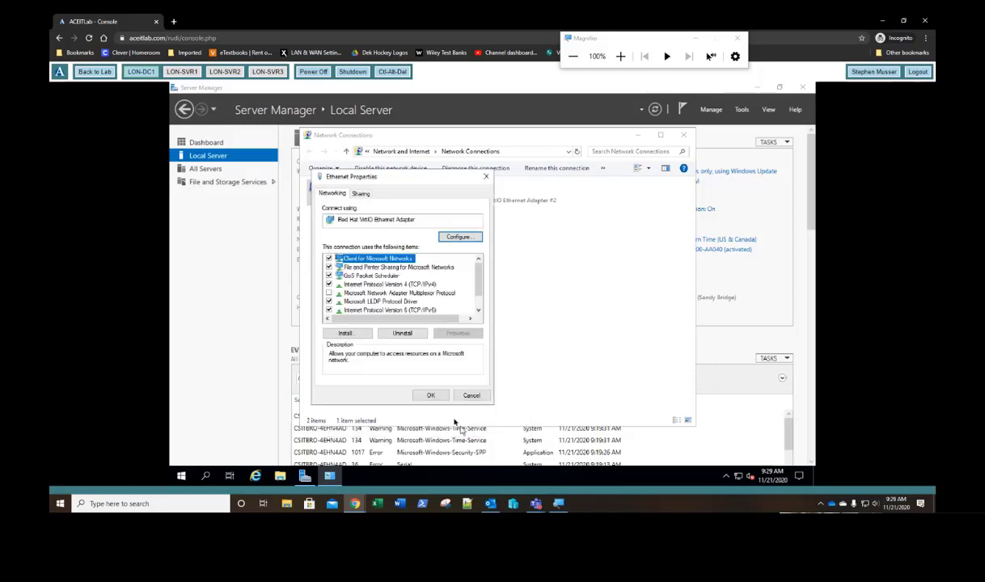
pyautogui.click(431, 397)
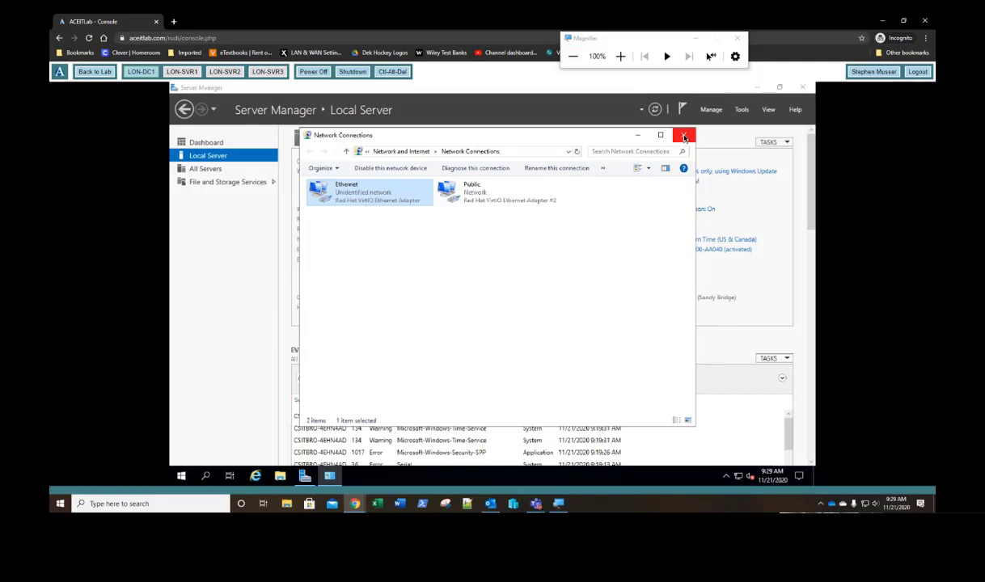
pyautogui.click(683, 135)
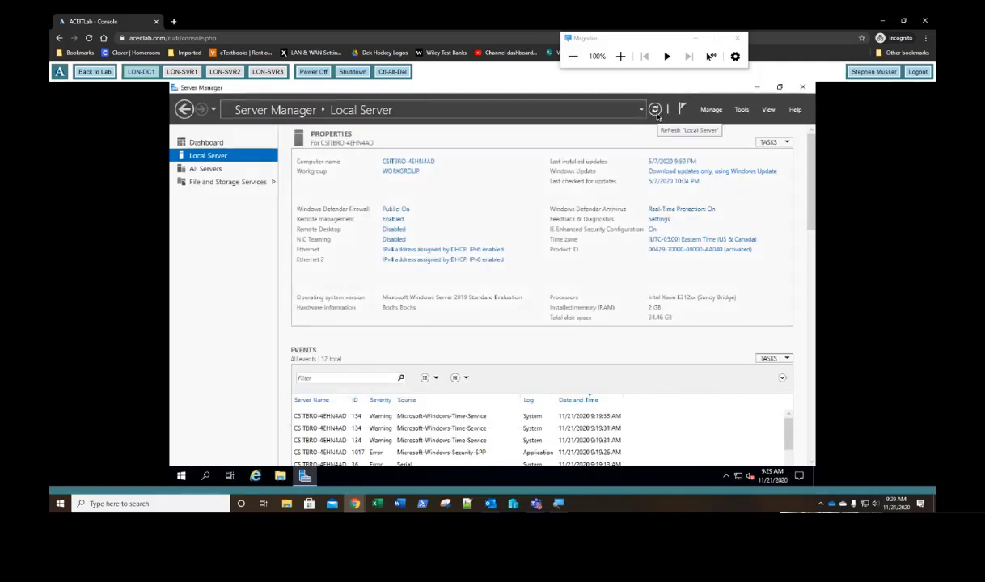
pyautogui.click(655, 110)
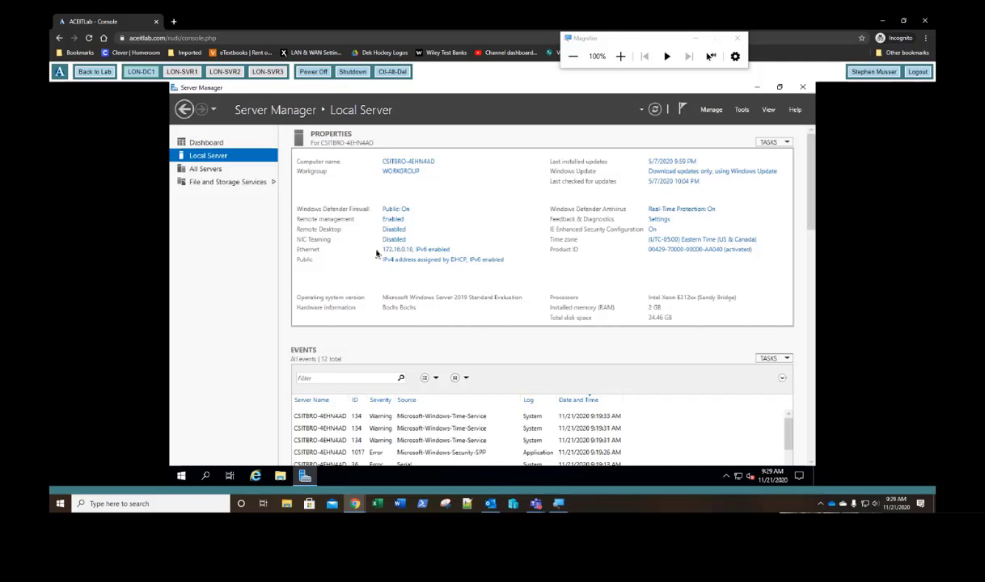
pyautogui.click(418, 260)
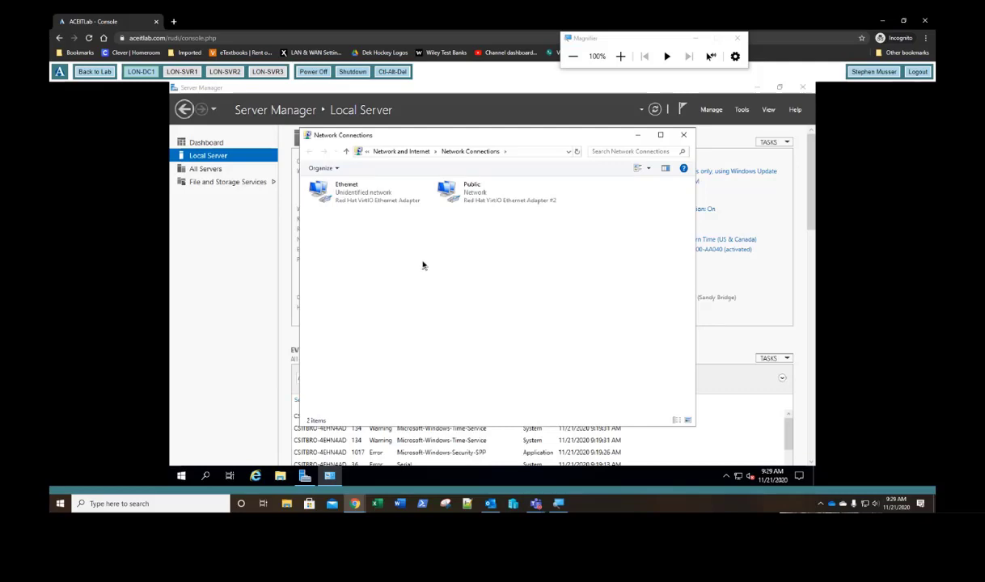
# Step: Disable the Public adapter and close Network Connections
pyautogui.rightClick(473, 198)
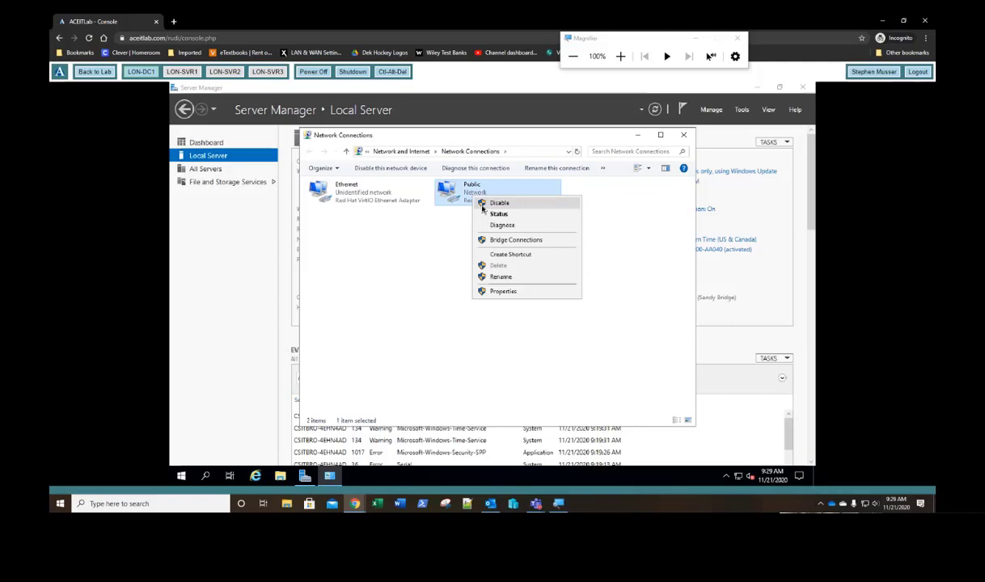
pyautogui.click(483, 204)
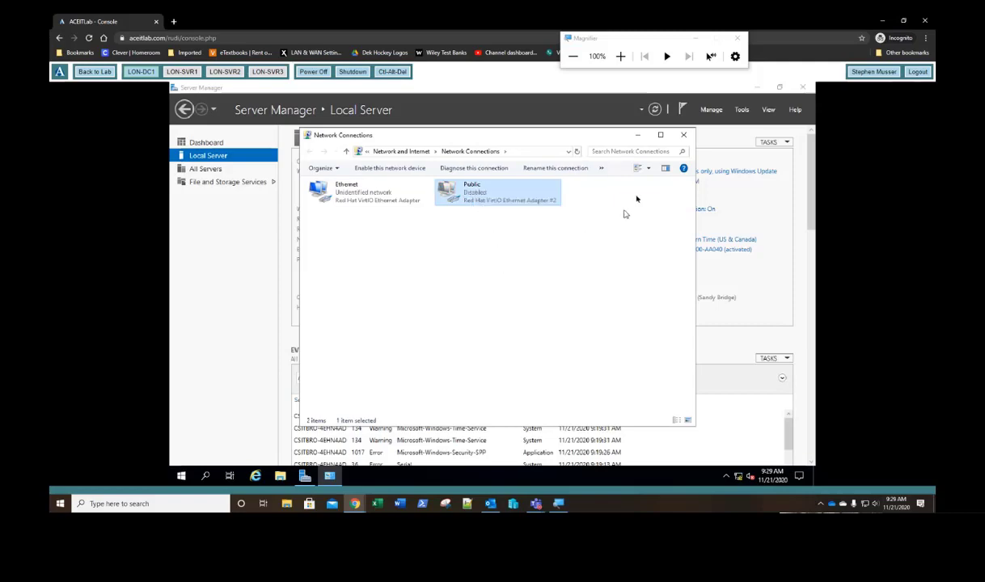
pyautogui.click(683, 135)
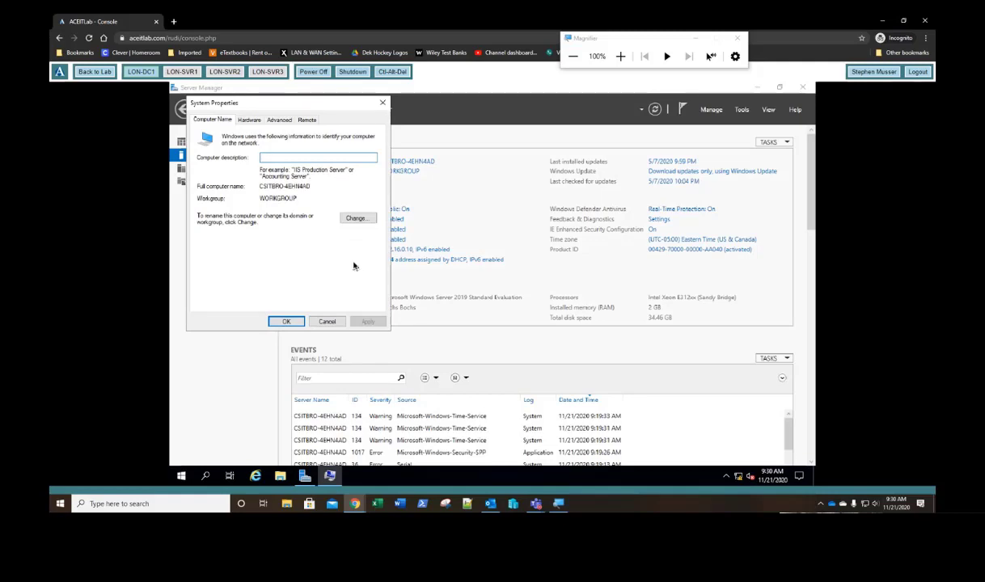
# Step: Change the computer name to LON-DC1, acknowledge the restart notice, and close System Properties
pyautogui.click(357, 219)
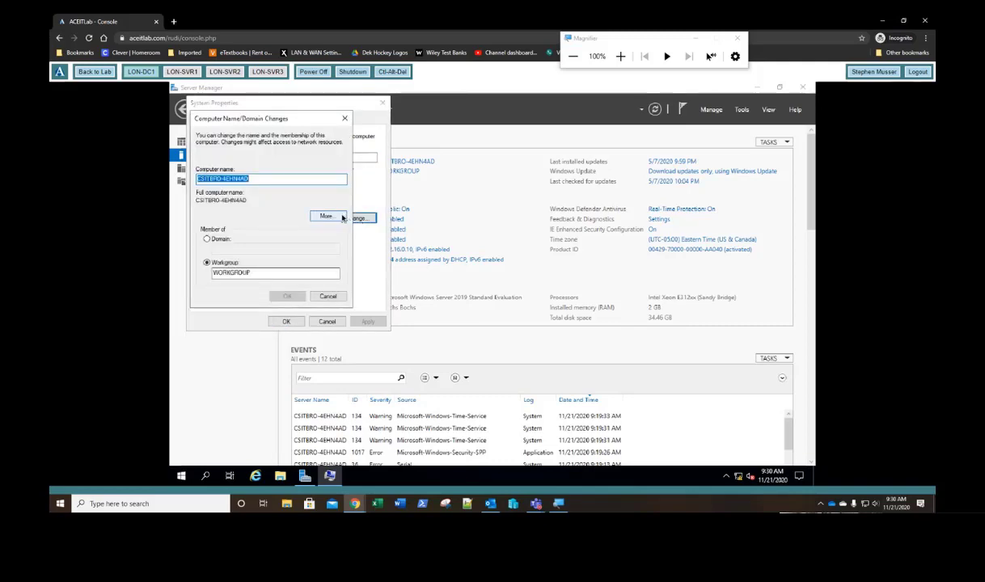
pyautogui.write('LON-')
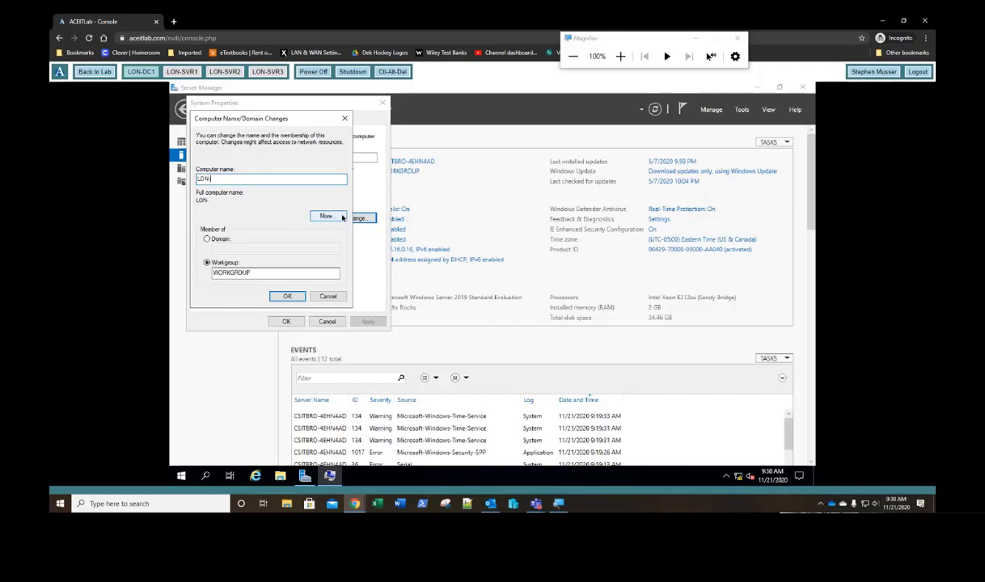
pyautogui.write('DC1')
pyautogui.click(288, 297)
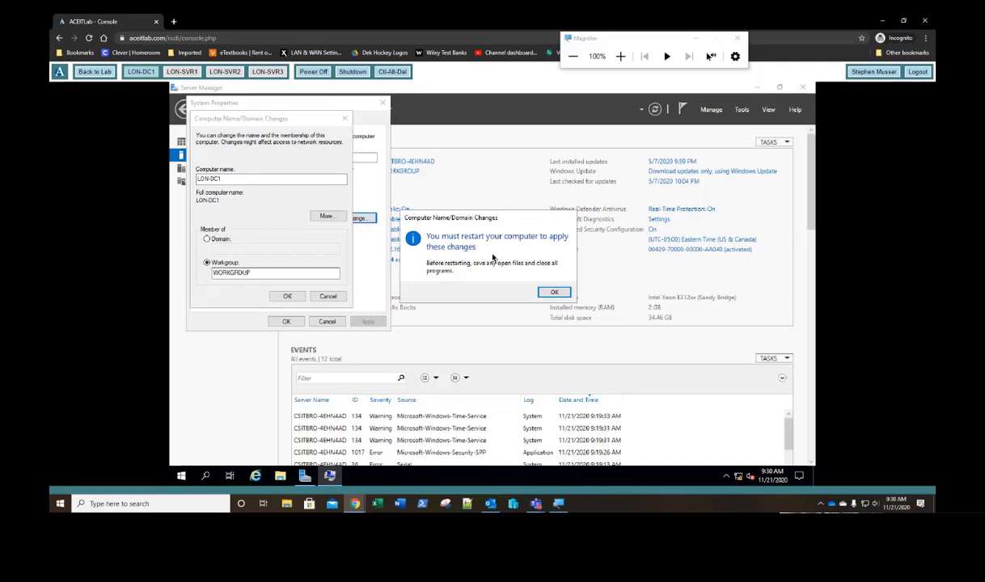
pyautogui.press('Return')
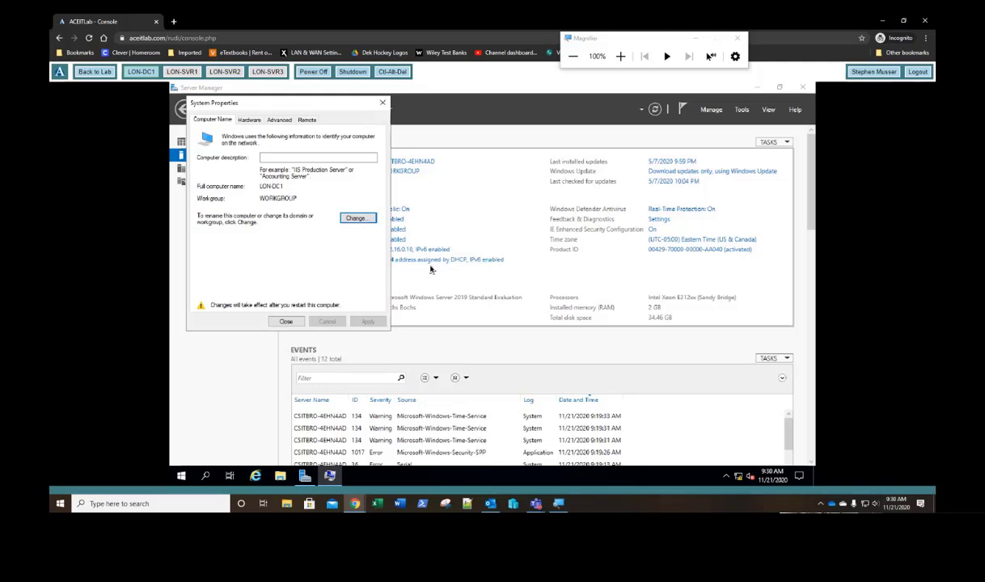
pyautogui.press('Tab')
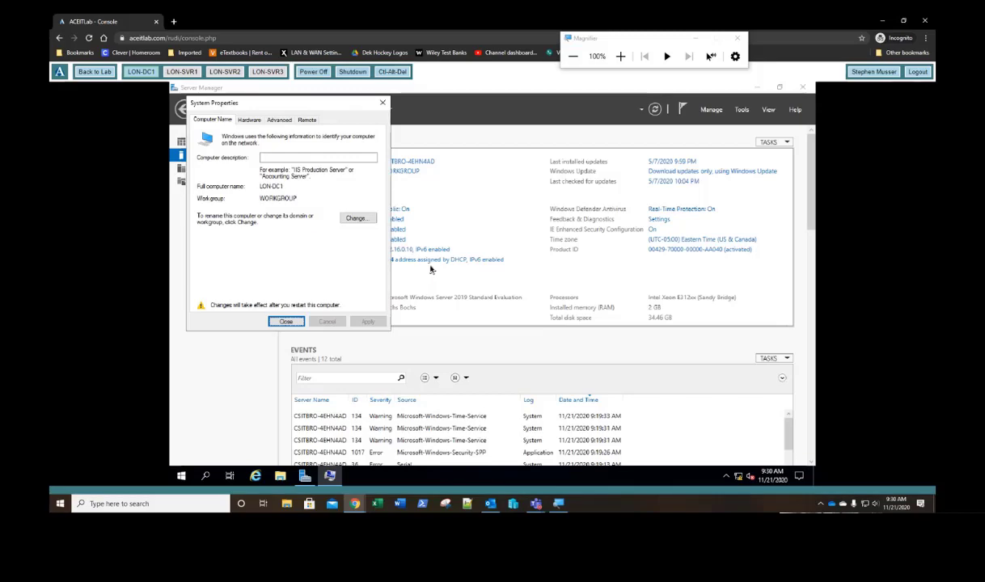
pyautogui.press('Return')
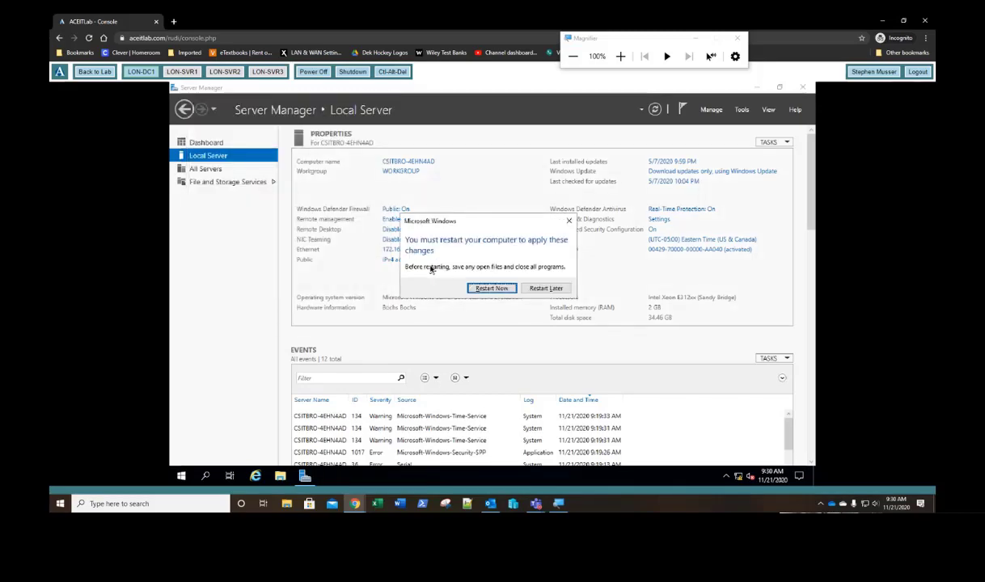
# Step: Choose Restart Now so the server reboots with the LON-DC1 name
pyautogui.press('Return')
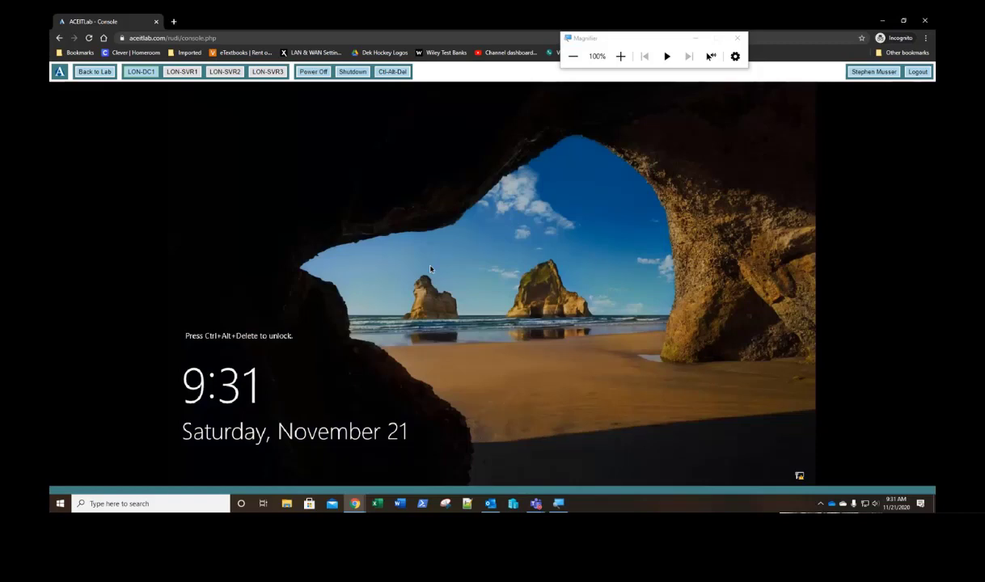
# Step: Sign in to LON-DC1 as Administrator using Ctrl-Alt-Del and the account password
pyautogui.click(392, 72)
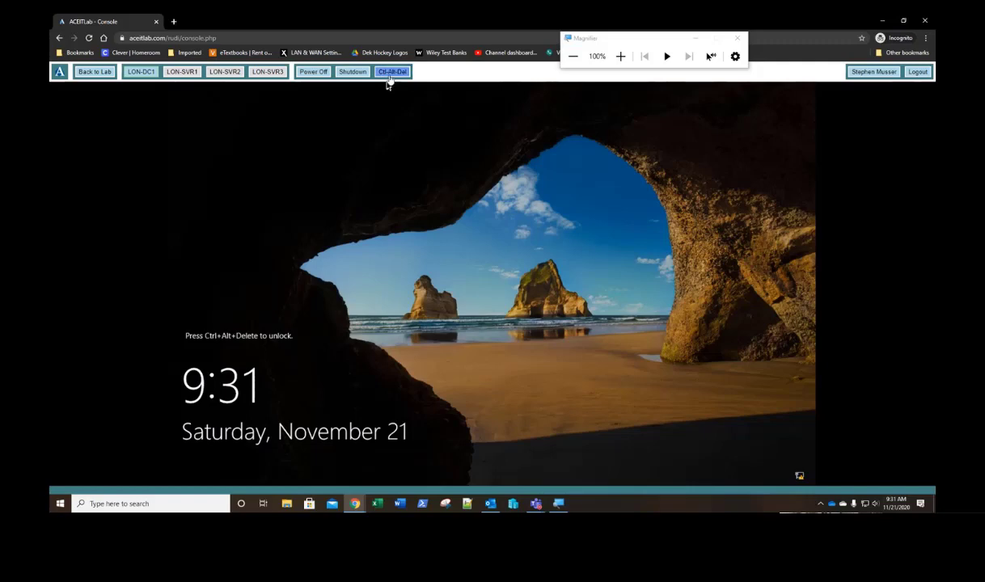
pyautogui.click(389, 79)
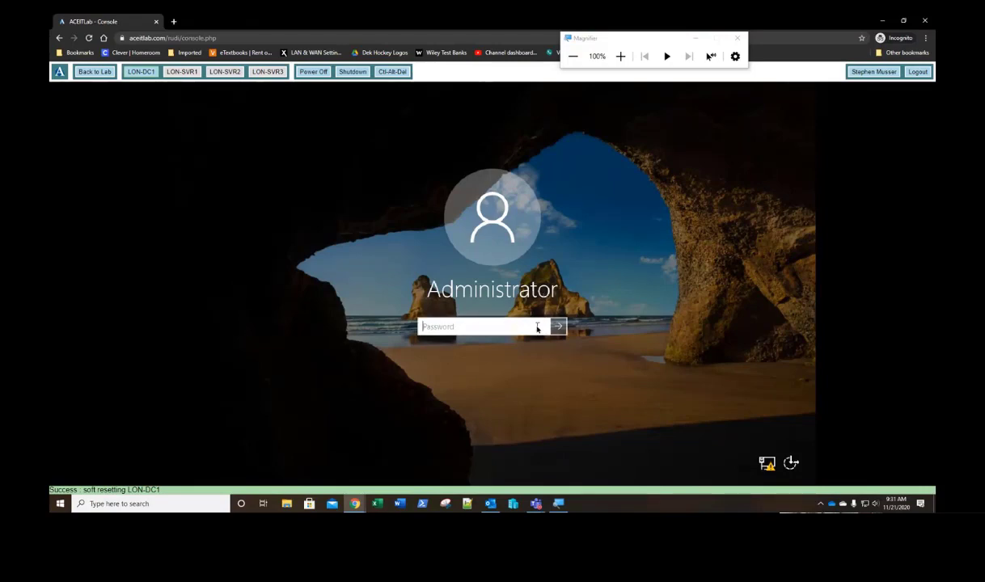
pyautogui.write('Pa$$w0rd')
pyautogui.press('Return')
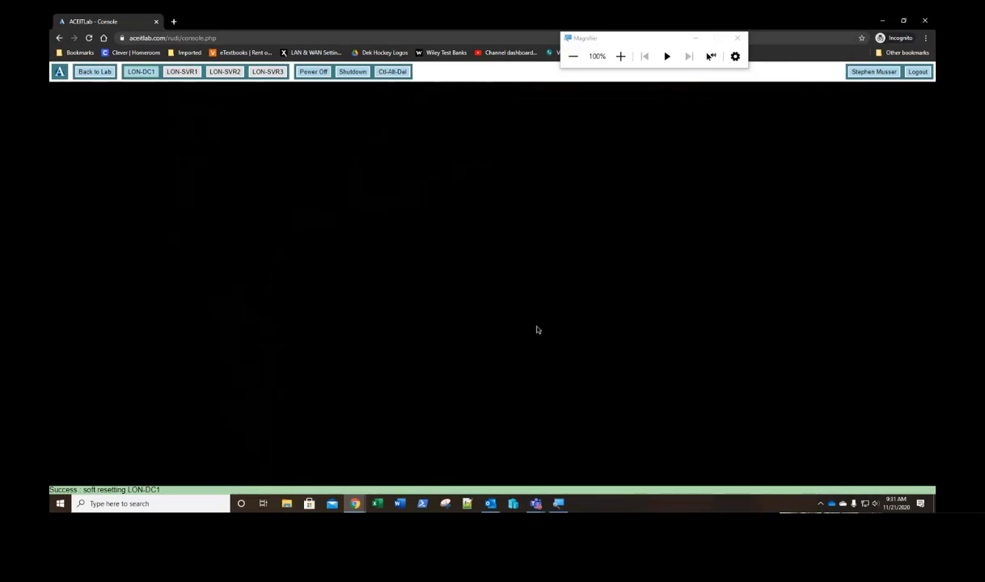
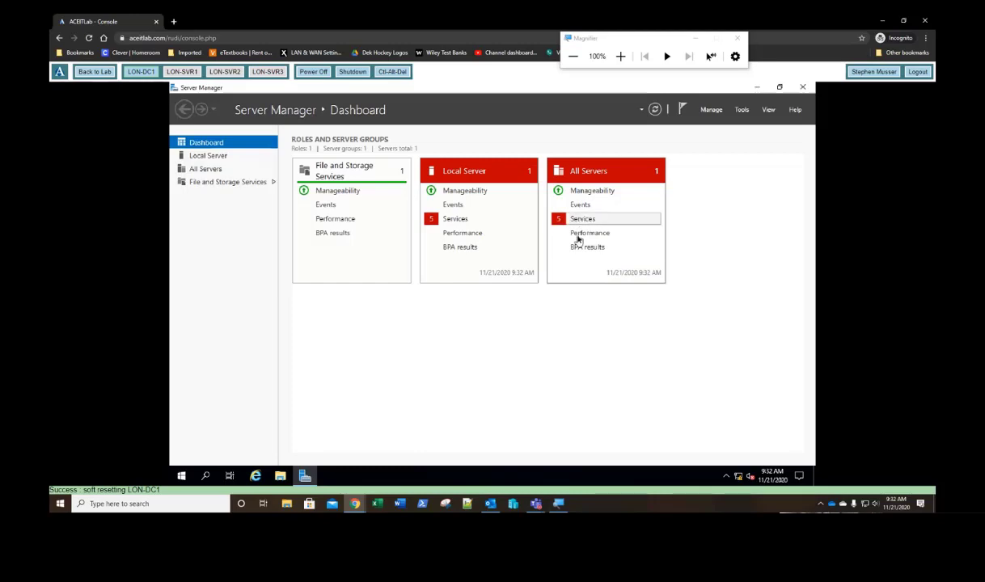
# Step: Check the stopped-services details on the All Servers tile, then show LON-DC1's Local Server properties
pyautogui.click(581, 219)
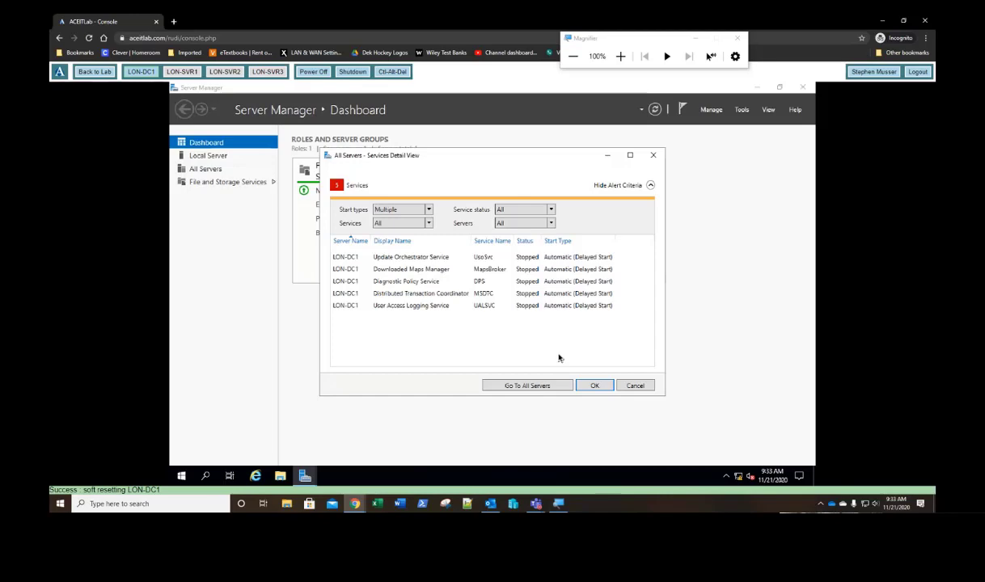
pyautogui.click(592, 385)
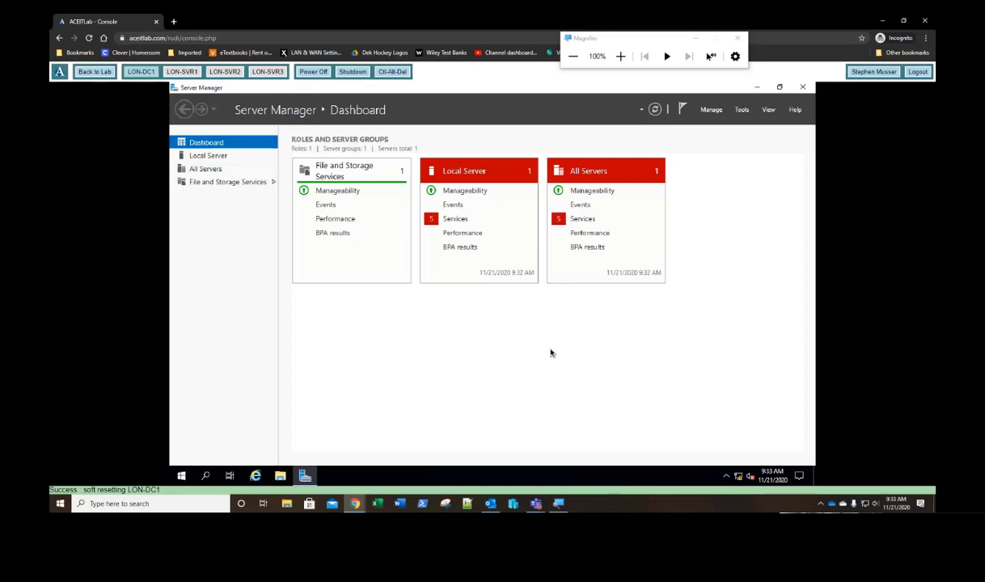
pyautogui.click(207, 158)
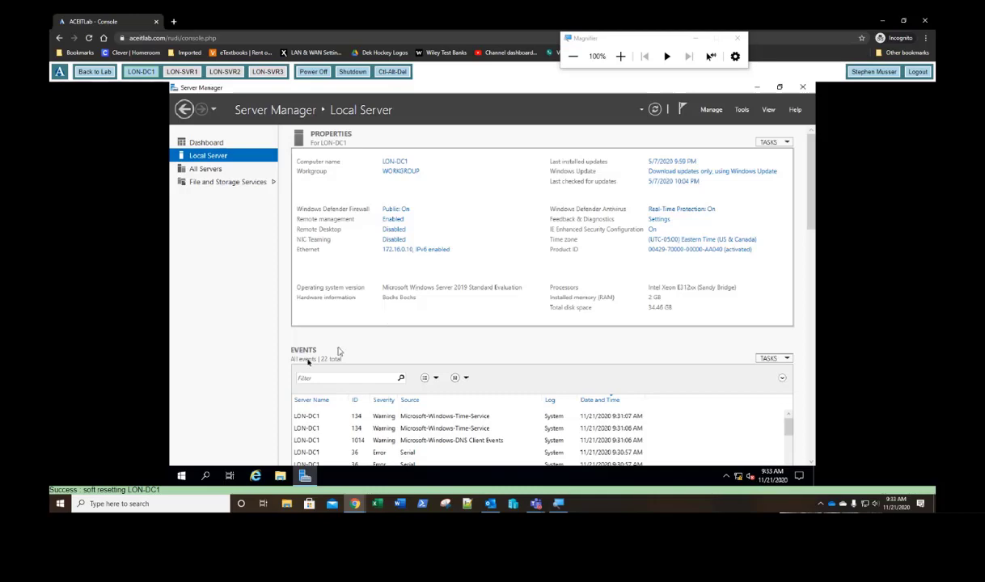
pyautogui.click(182, 476)
# Step: Launch an administrator PowerShell, run sconfig, and pick option 5, Windows Update Settings
pyautogui.rightClick(182, 476)
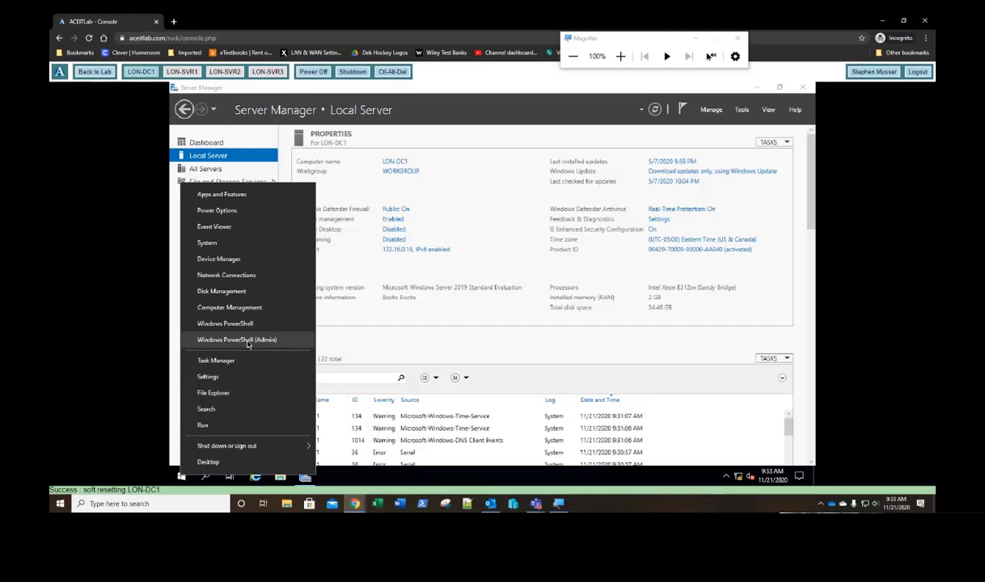
pyautogui.click(247, 340)
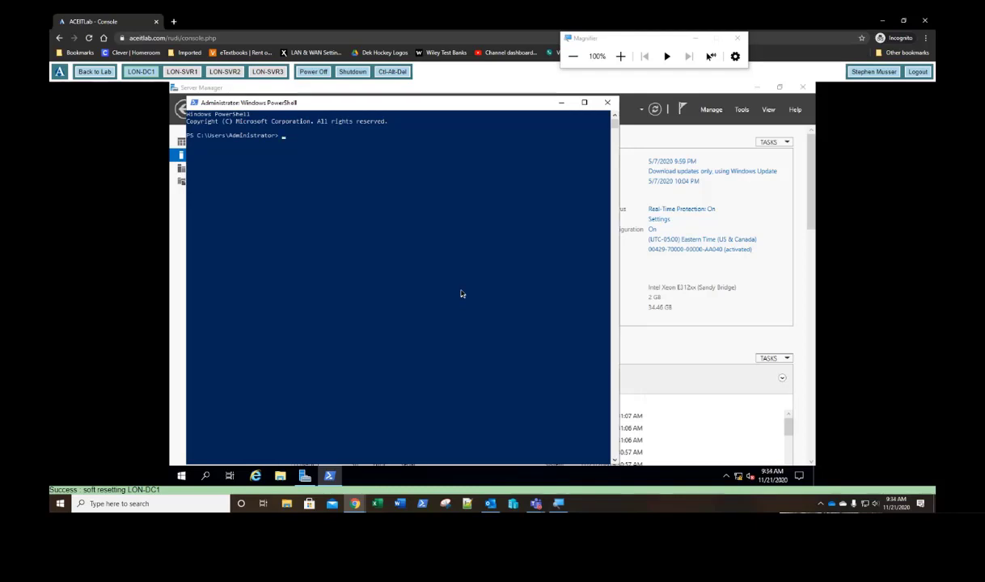
pyautogui.write('sconfig')
pyautogui.press('Return')
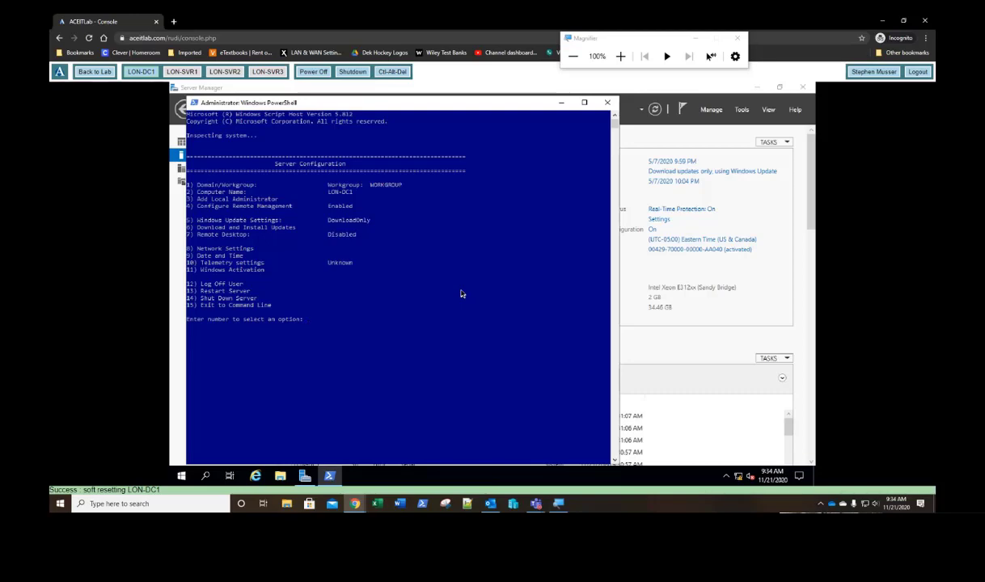
pyautogui.write('5')
pyautogui.press('Return')
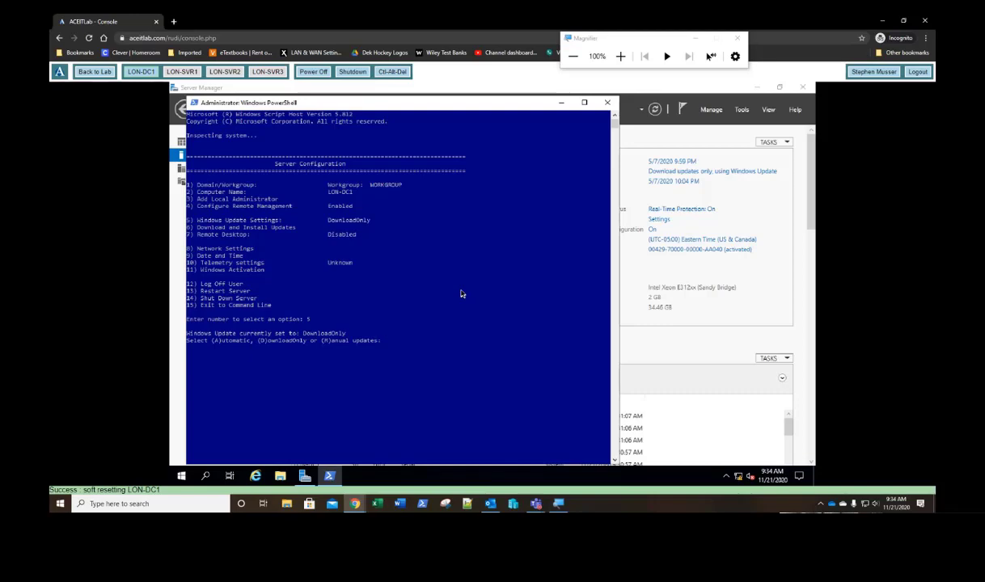
# Step: Set Windows Update to Manual (M) and acknowledge the confirmation message
pyautogui.write('M')
pyautogui.press('Return')
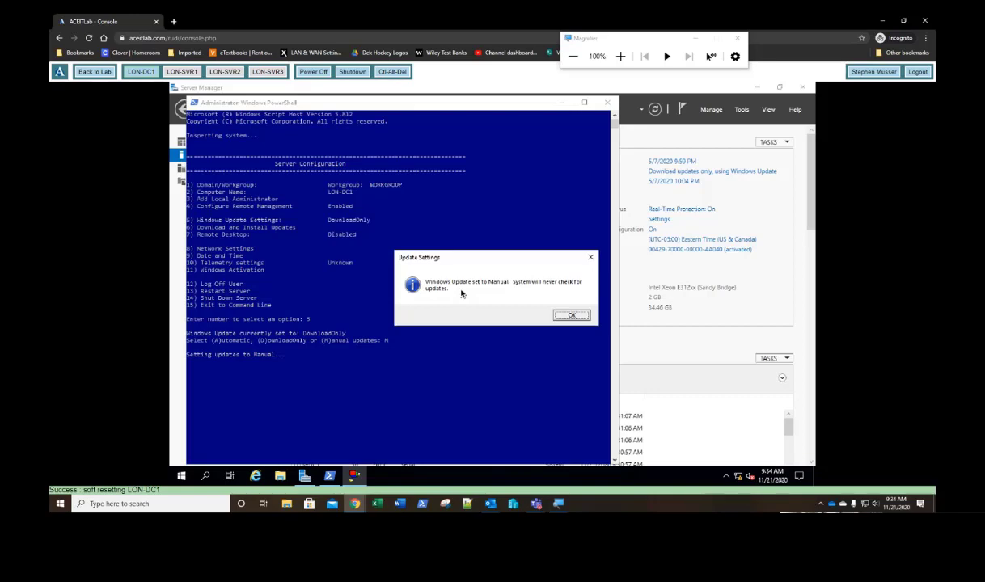
pyautogui.press('Return')
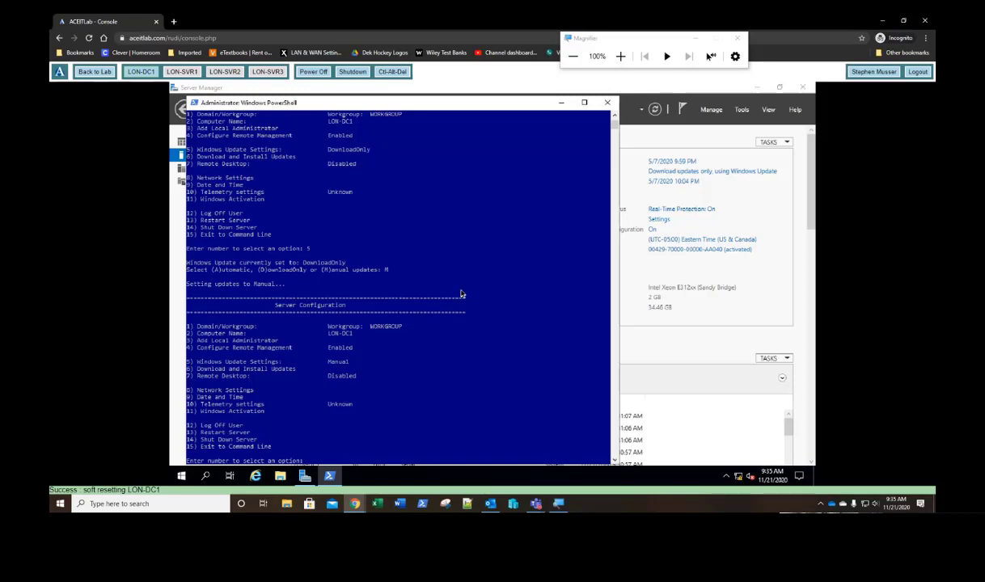
# Step: Leave sconfig with option 15 and close PowerShell with exit
pyautogui.write('15')
pyautogui.press('Return')
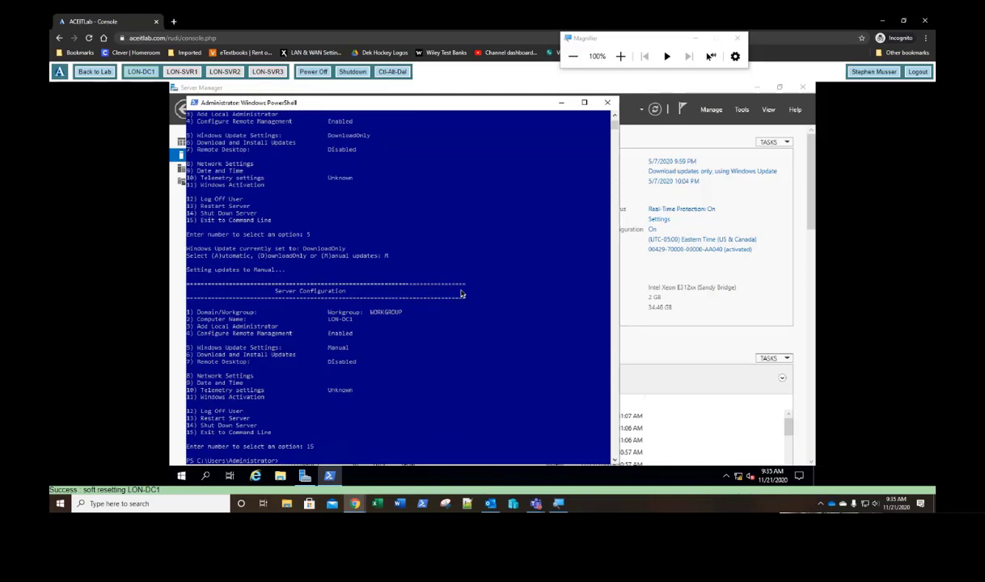
pyautogui.write('exit')
pyautogui.press('Return')
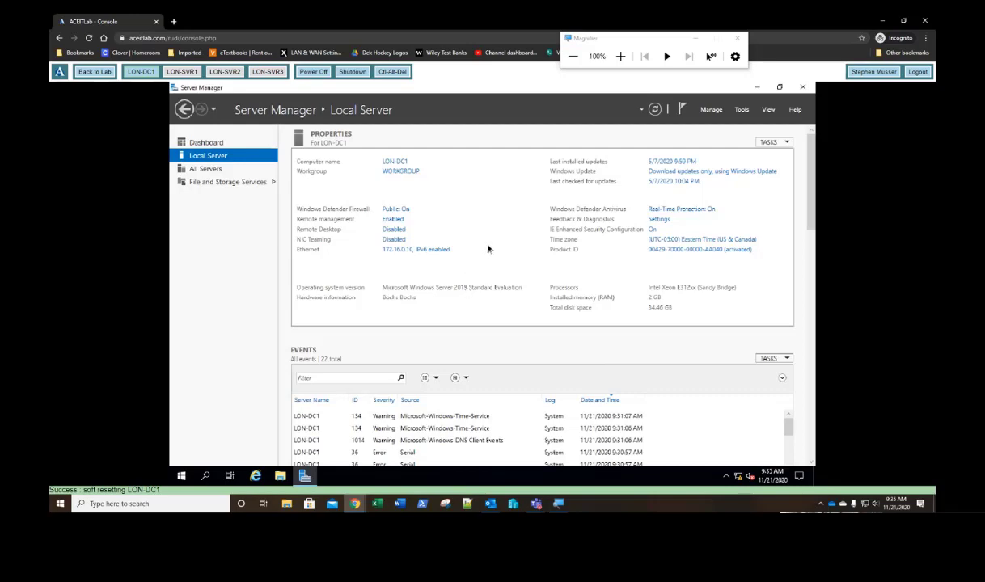
# Step: Launch Add Roles and Features from Server Manager's Manage menu
pyautogui.click(711, 111)
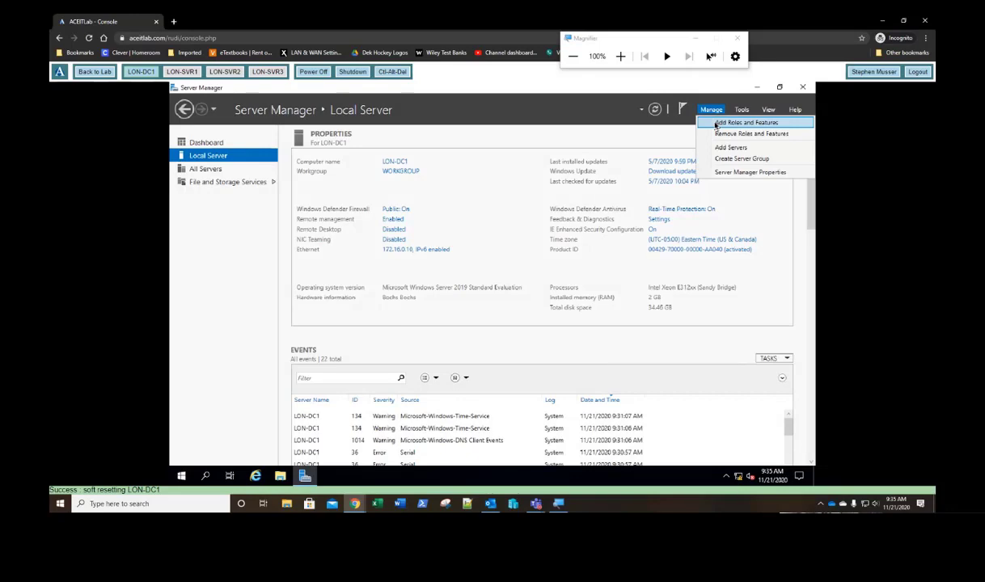
pyautogui.click(671, 146)
pyautogui.click(743, 111)
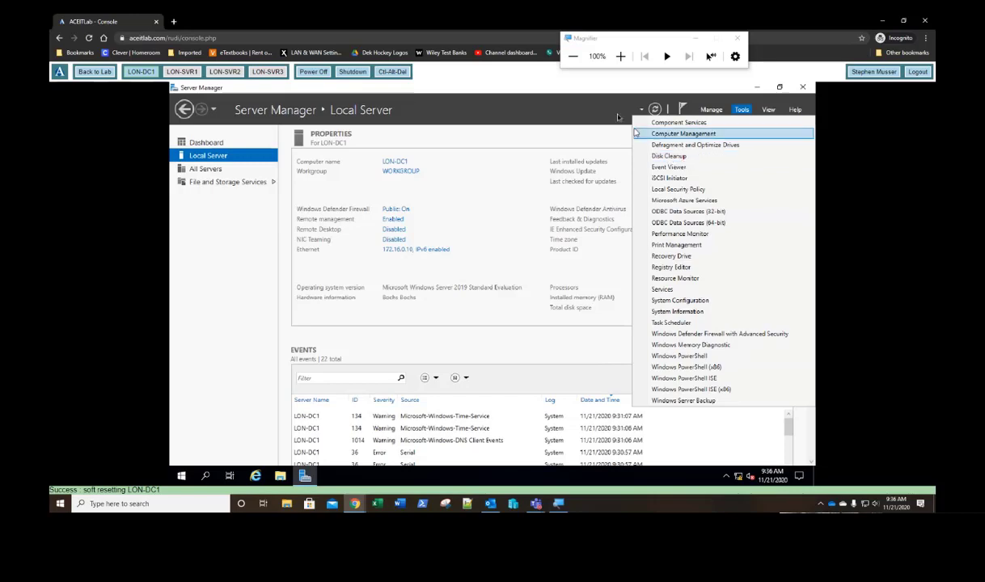
pyautogui.click(683, 133)
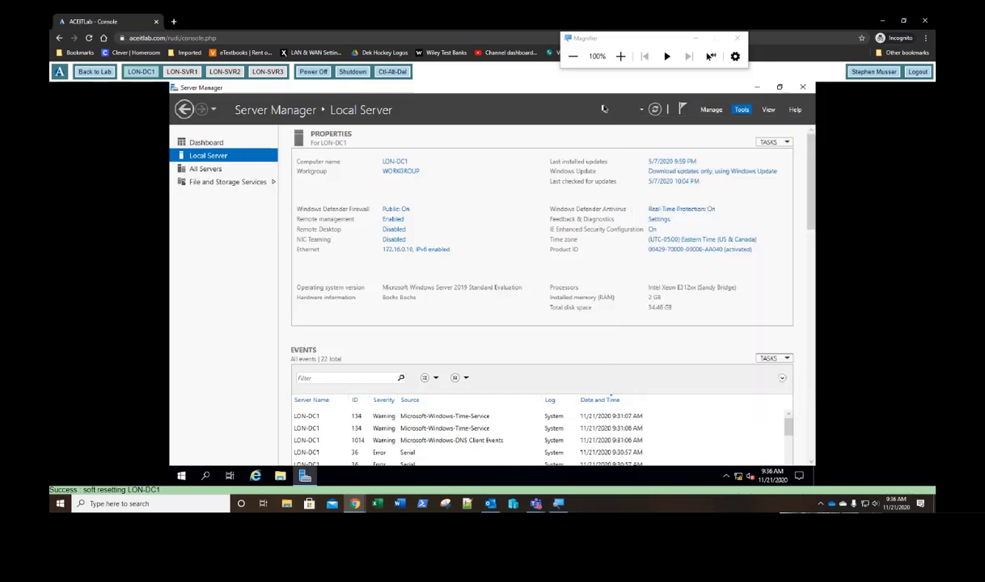
pyautogui.click(713, 117)
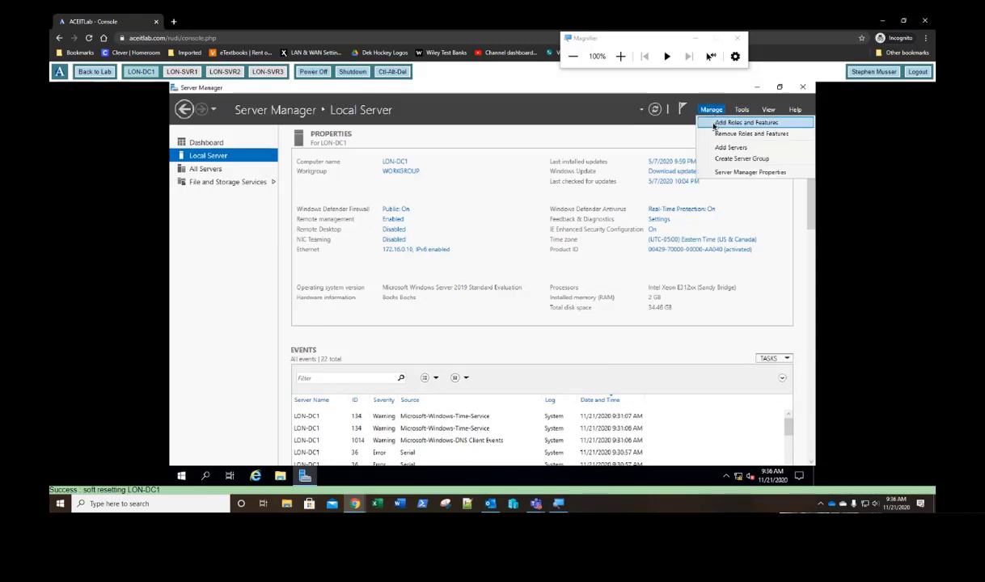
pyautogui.click(714, 124)
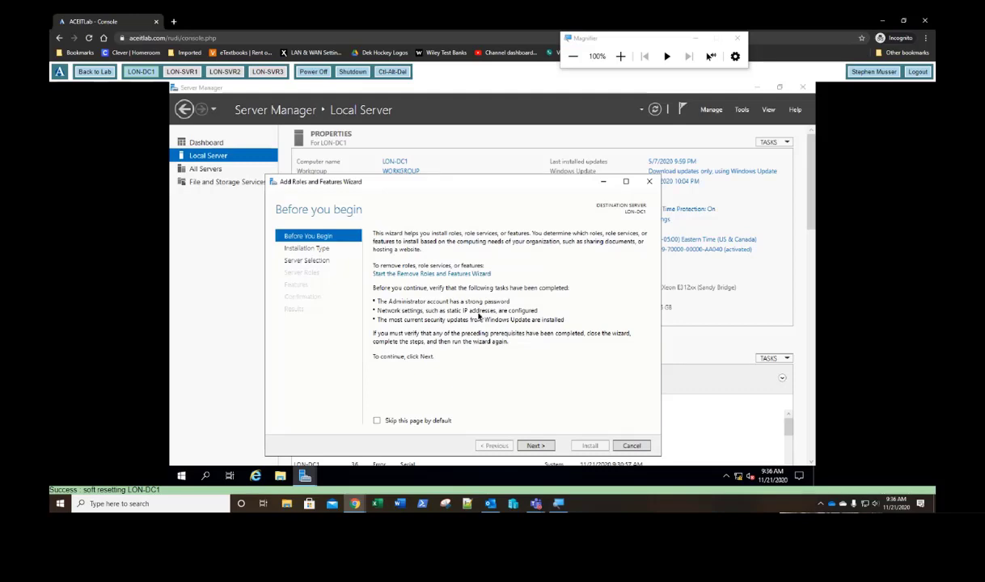
# Step: Advance the wizard with role-based installation and LON-DC1 as the destination server
pyautogui.click(535, 445)
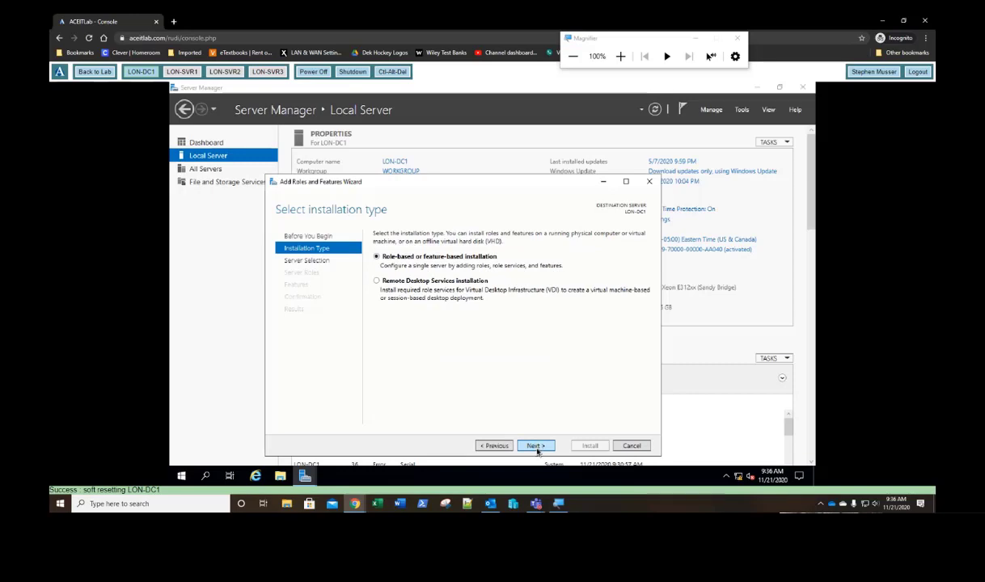
pyautogui.click(535, 445)
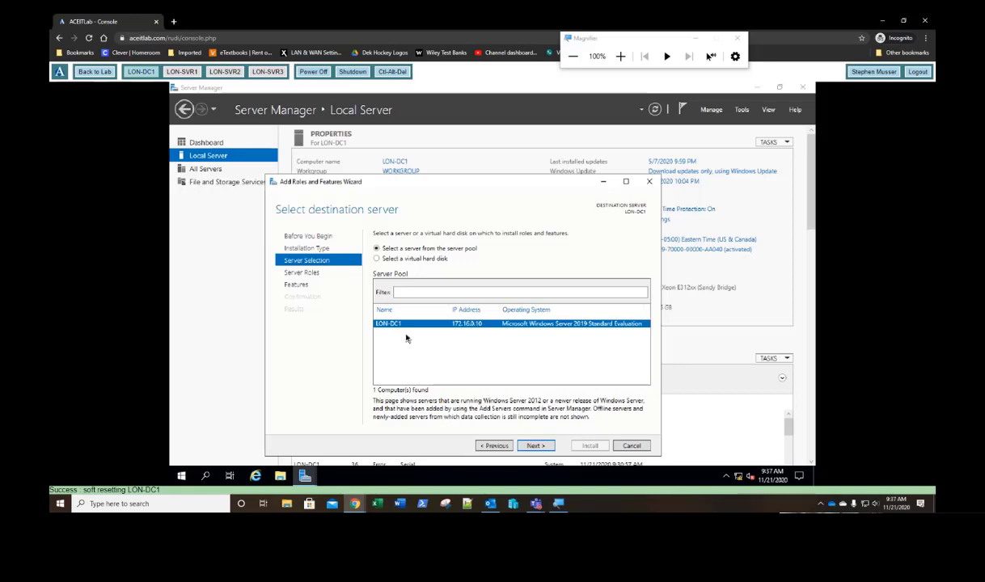
pyautogui.click(539, 445)
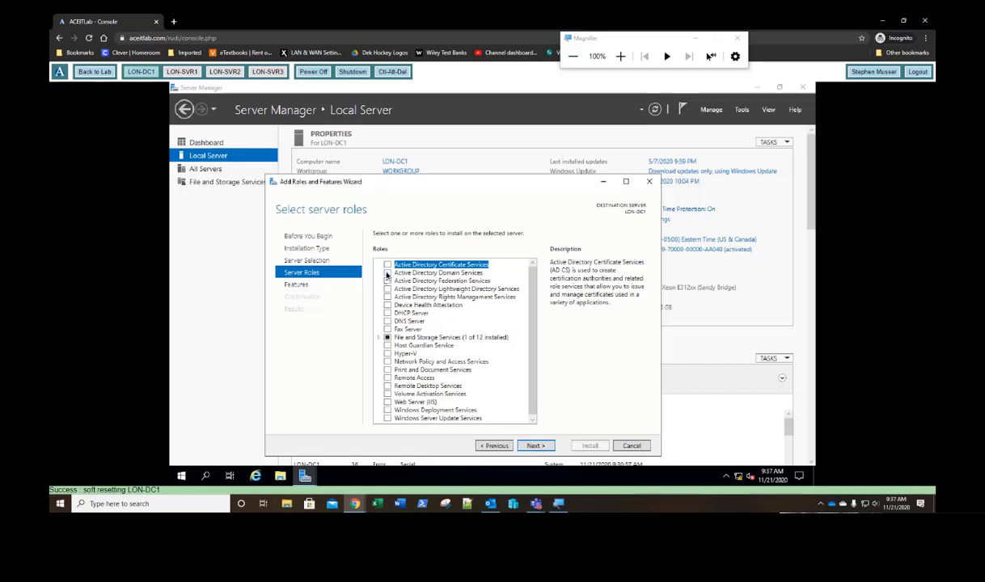
# Step: Select Active Directory Domain Services with its required features and install with default settings
pyautogui.click(388, 274)
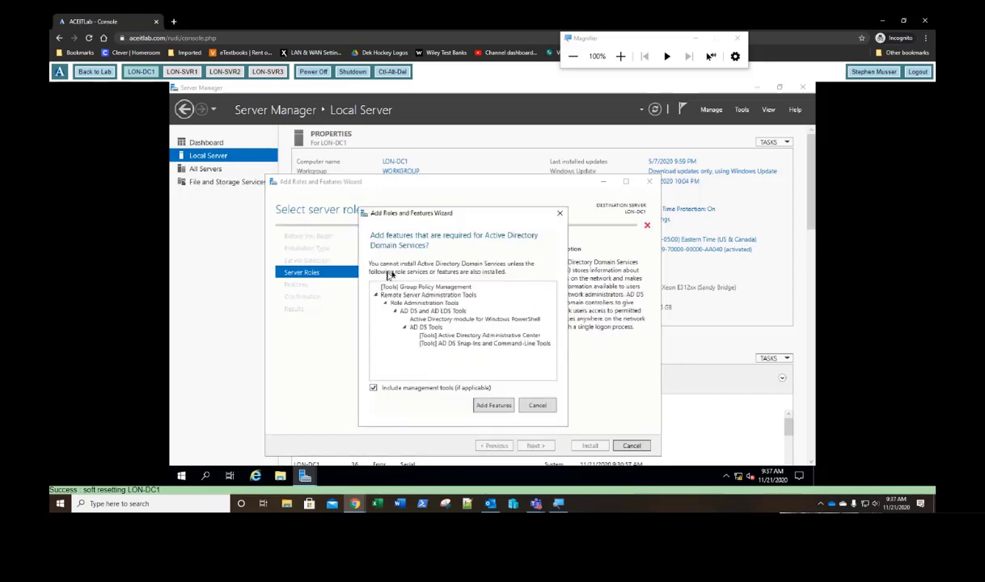
pyautogui.click(495, 406)
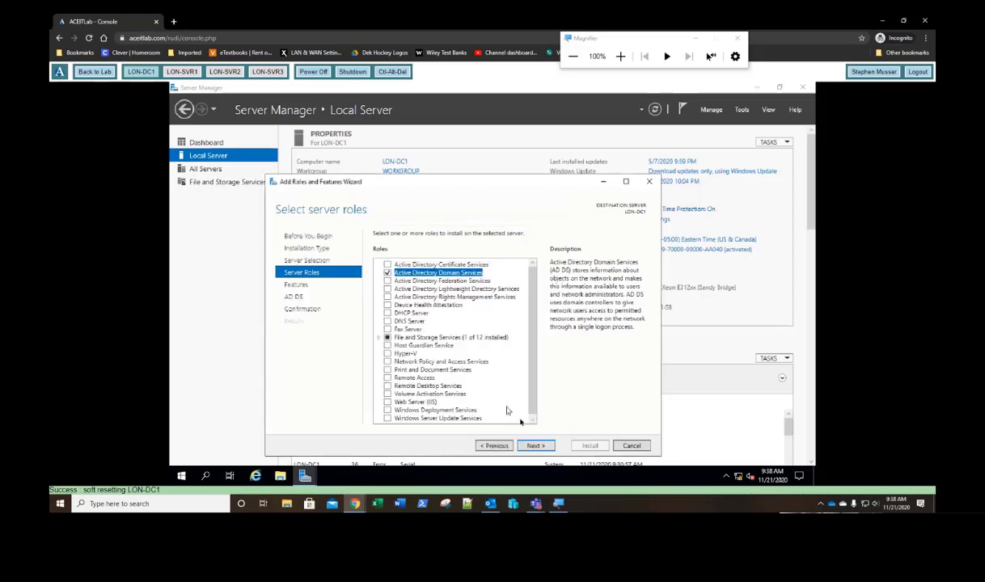
pyautogui.click(536, 446)
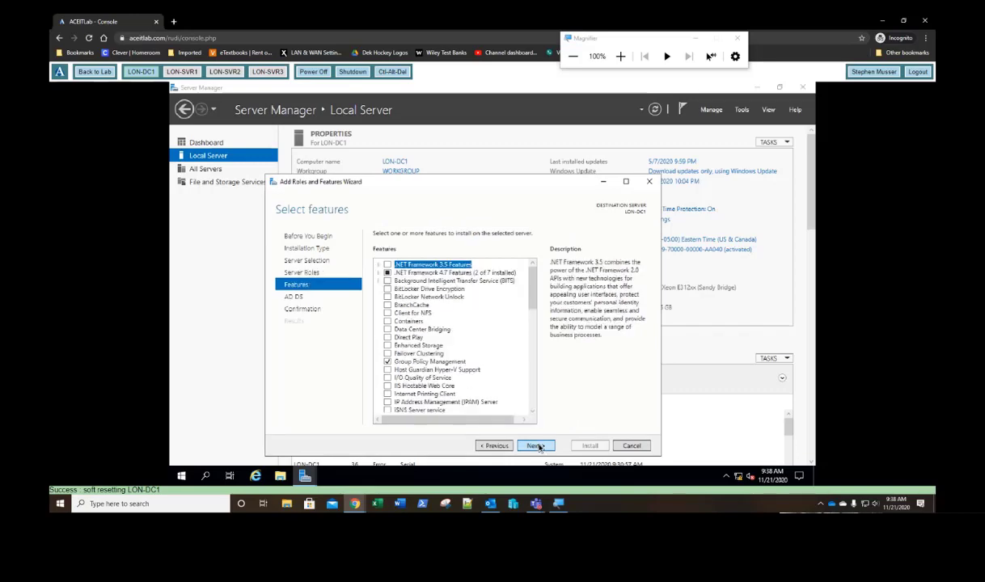
pyautogui.click(536, 446)
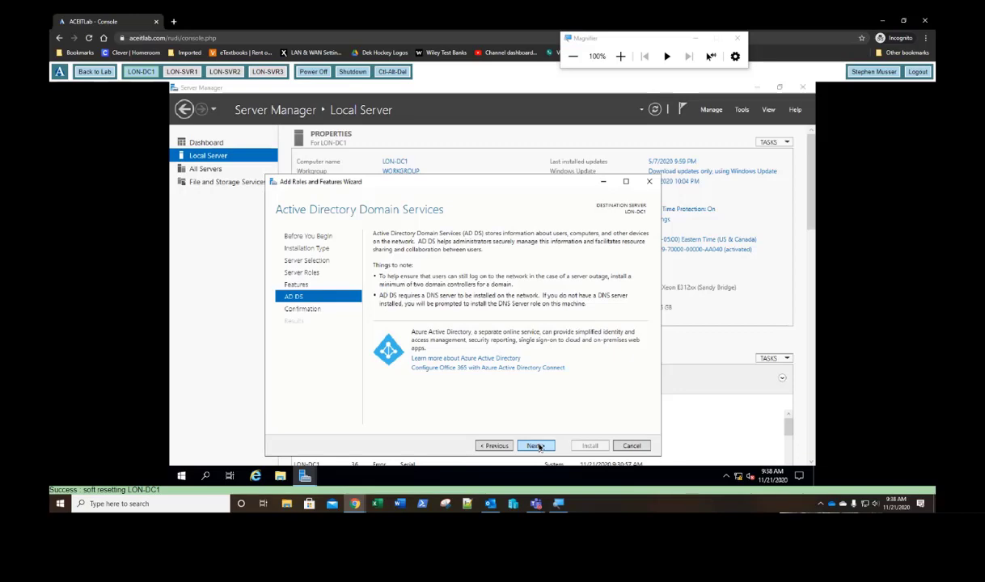
pyautogui.click(536, 445)
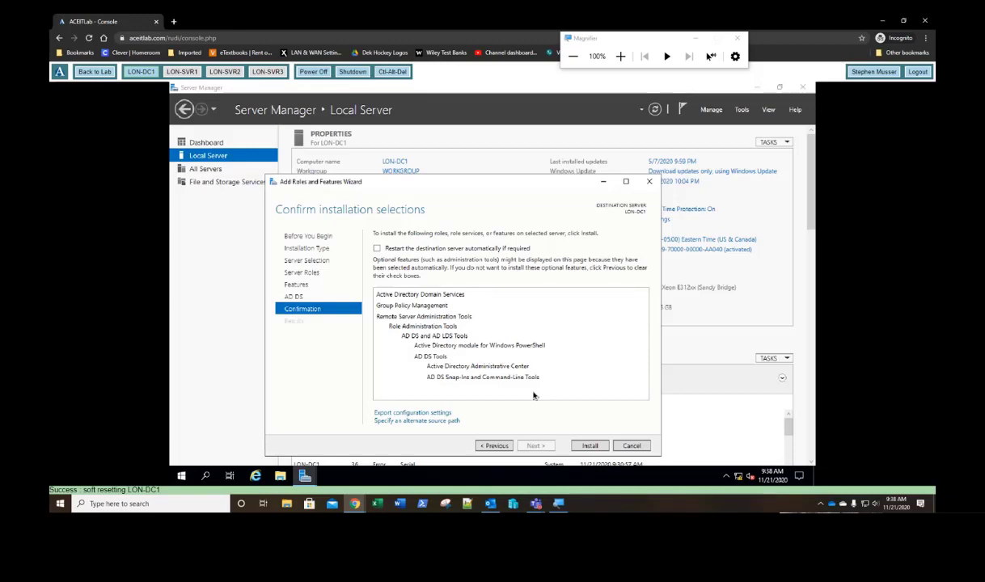
pyautogui.click(589, 446)
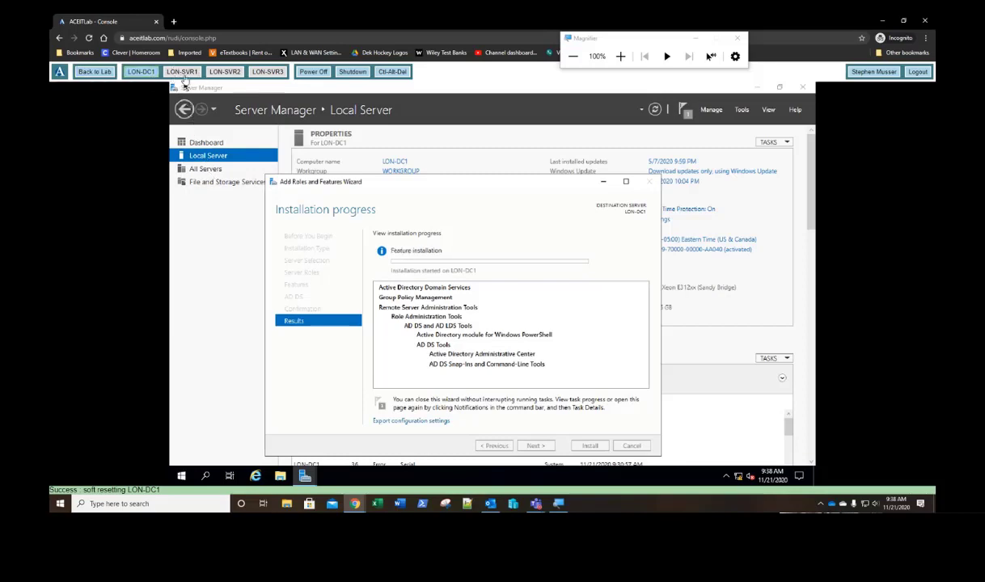
# Step: Power on LON-SVR1, LON-SVR2 and LON-SVR3, then watch LON-SVR1 boot
pyautogui.click(183, 72)
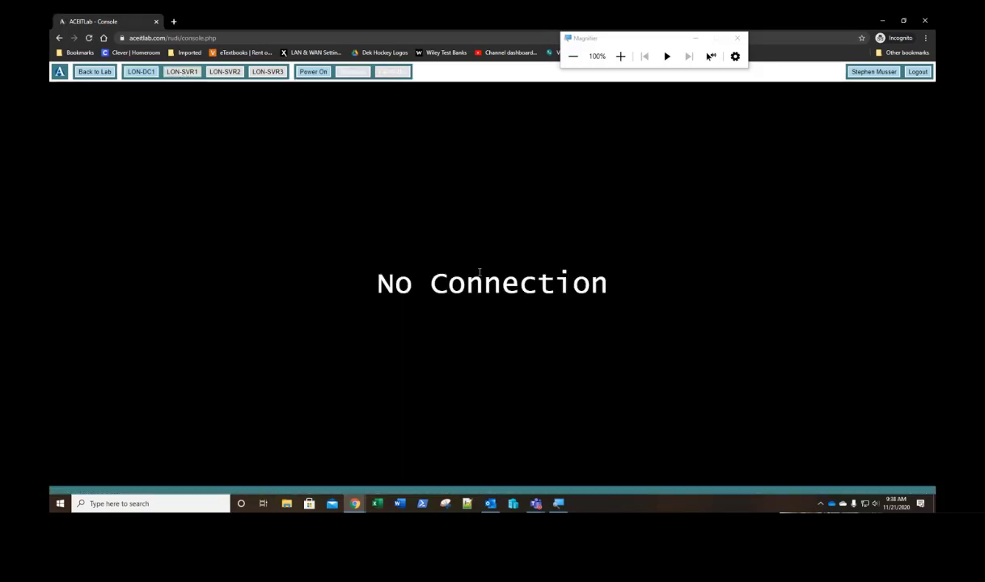
pyautogui.click(313, 71)
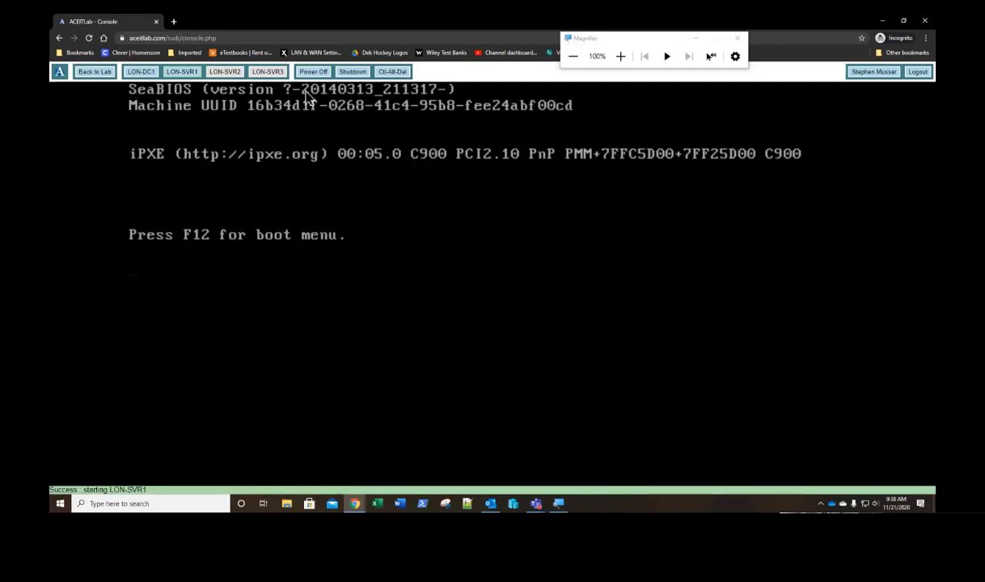
pyautogui.click(227, 72)
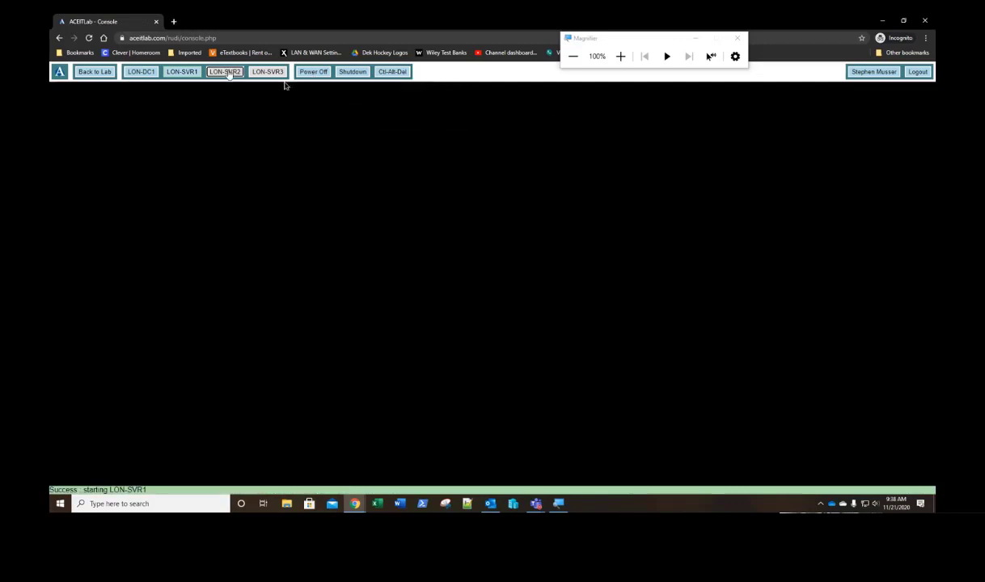
pyautogui.click(314, 72)
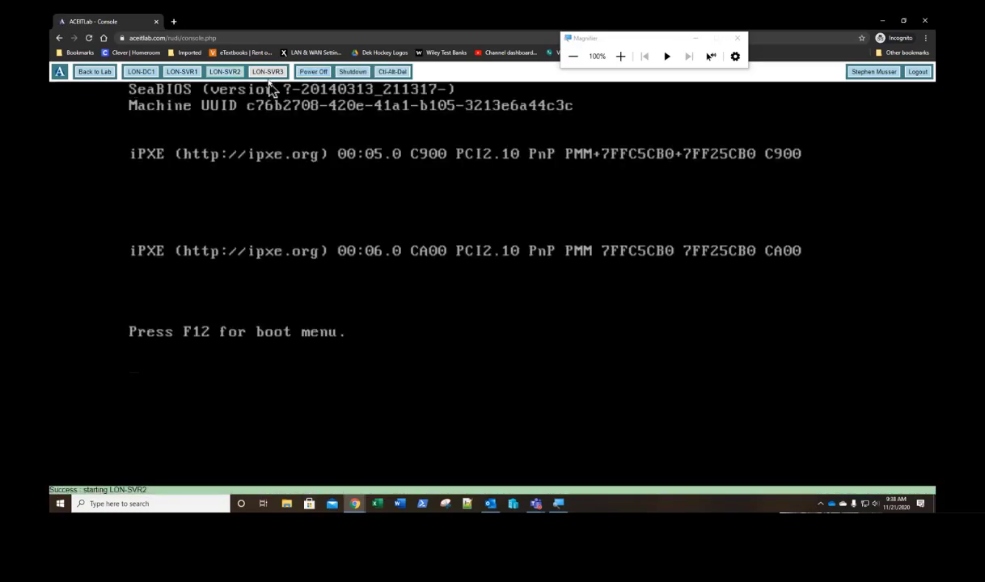
pyautogui.click(268, 76)
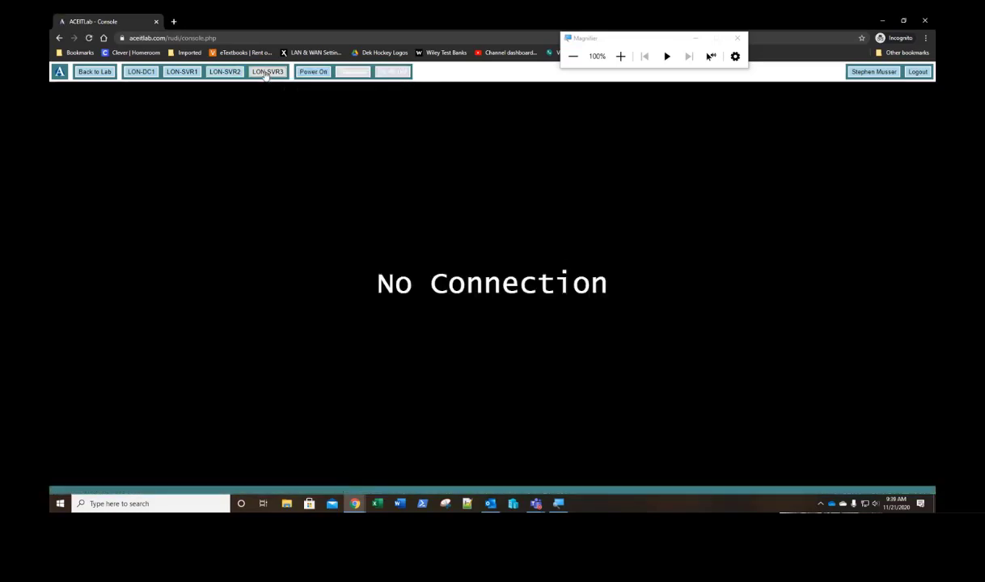
pyautogui.click(308, 73)
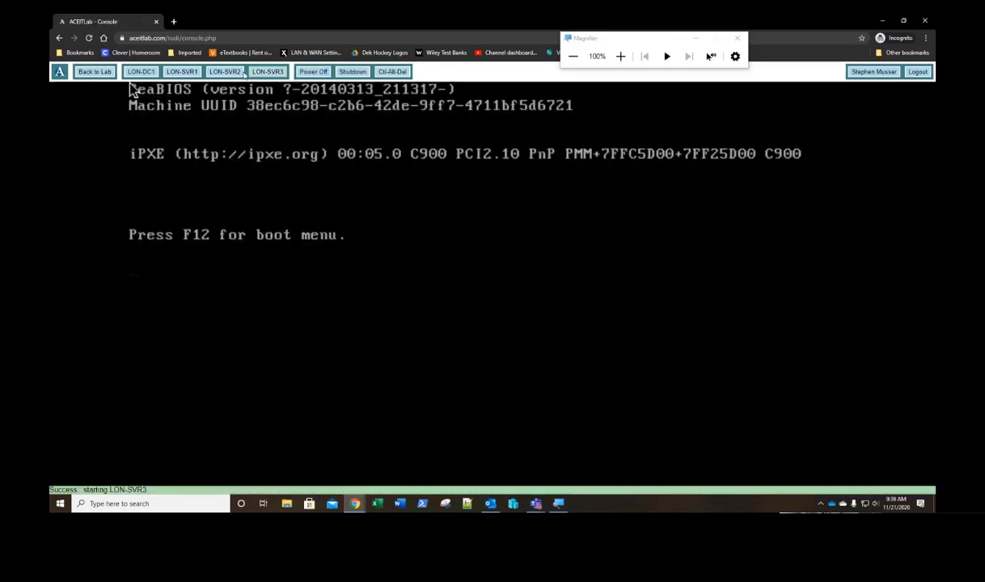
pyautogui.click(190, 74)
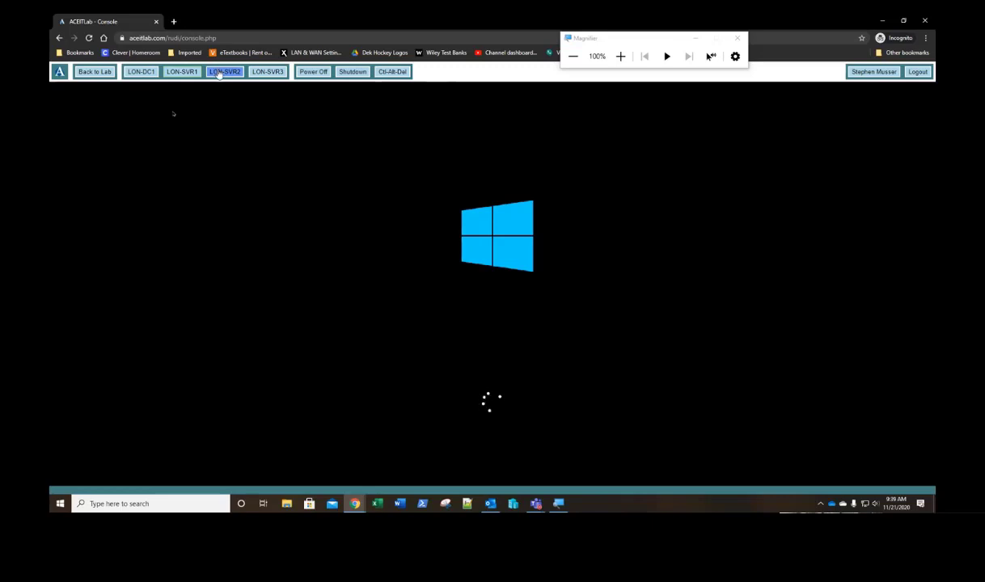
# Step: Check LON-SVR3's boot progress, then switch the console back to LON-DC1
pyautogui.click(260, 74)
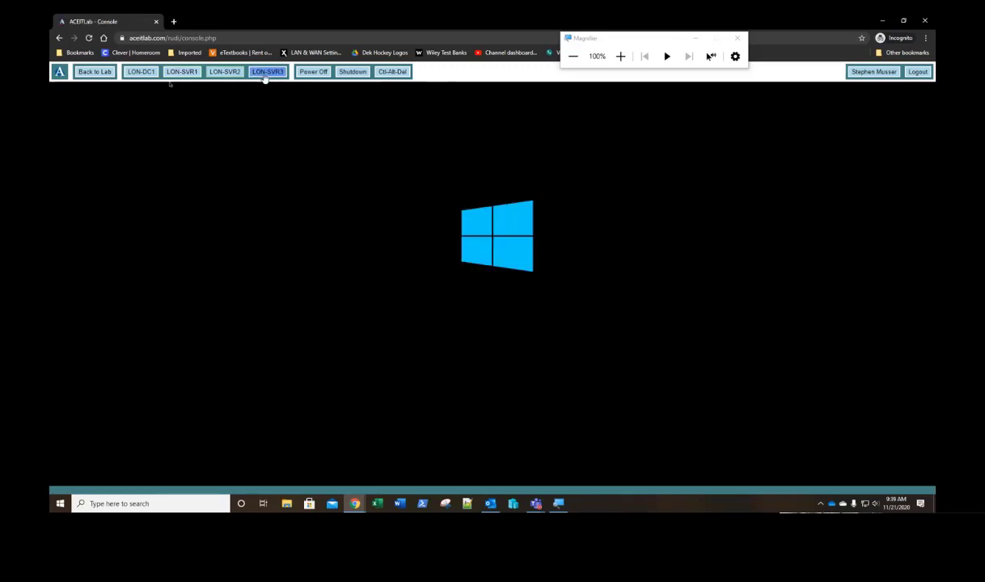
pyautogui.click(265, 74)
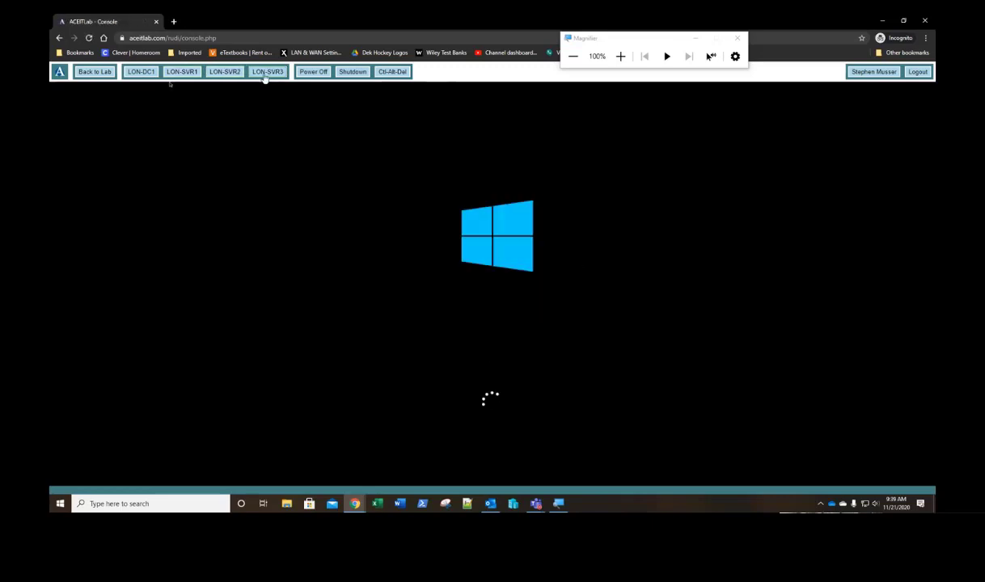
pyautogui.click(263, 76)
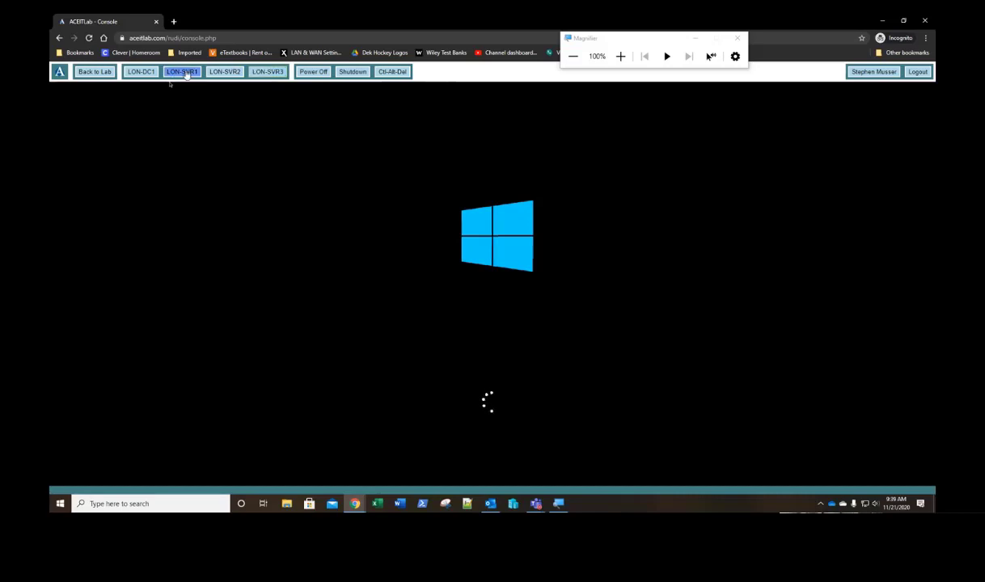
pyautogui.click(141, 72)
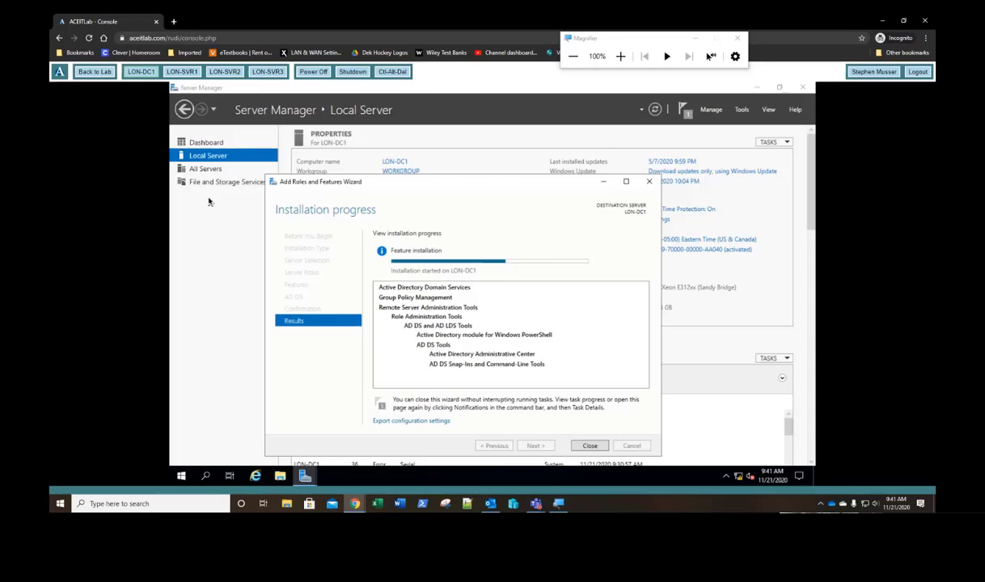
# Step: Check startup on LON-SVR1, LON-SVR2 and LON-SVR3, then view LON-DC1's finished installation
pyautogui.click(184, 72)
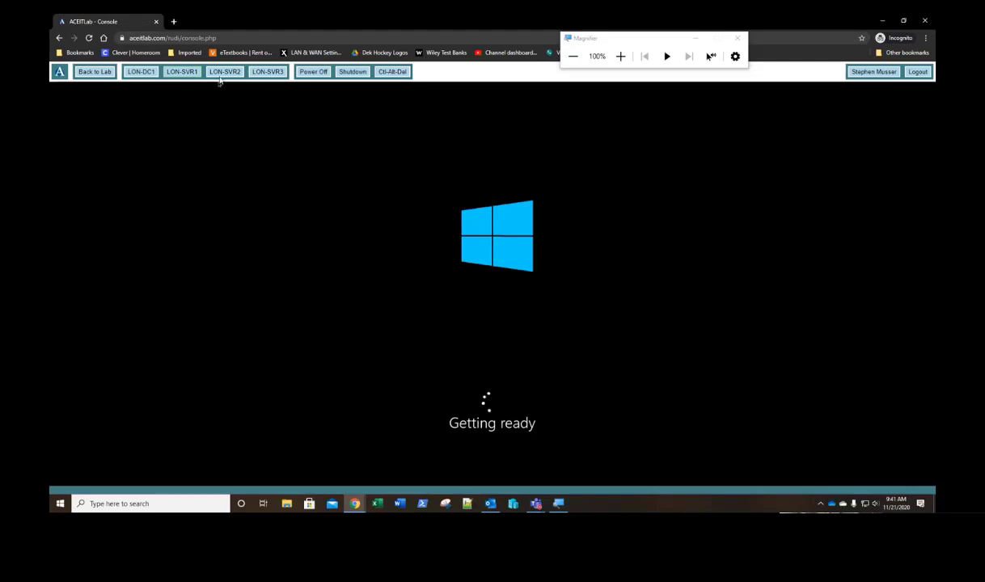
pyautogui.click(220, 72)
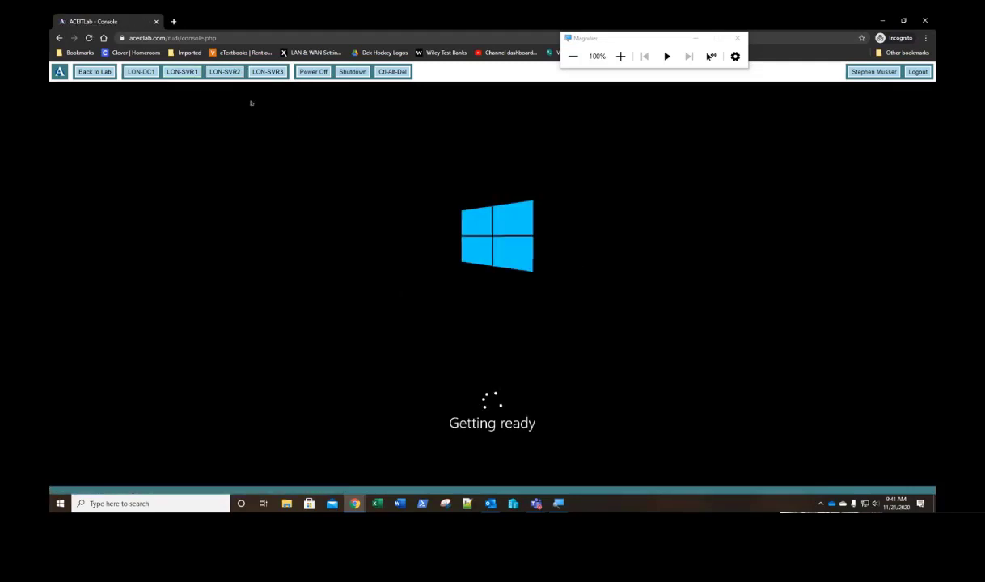
pyautogui.click(268, 72)
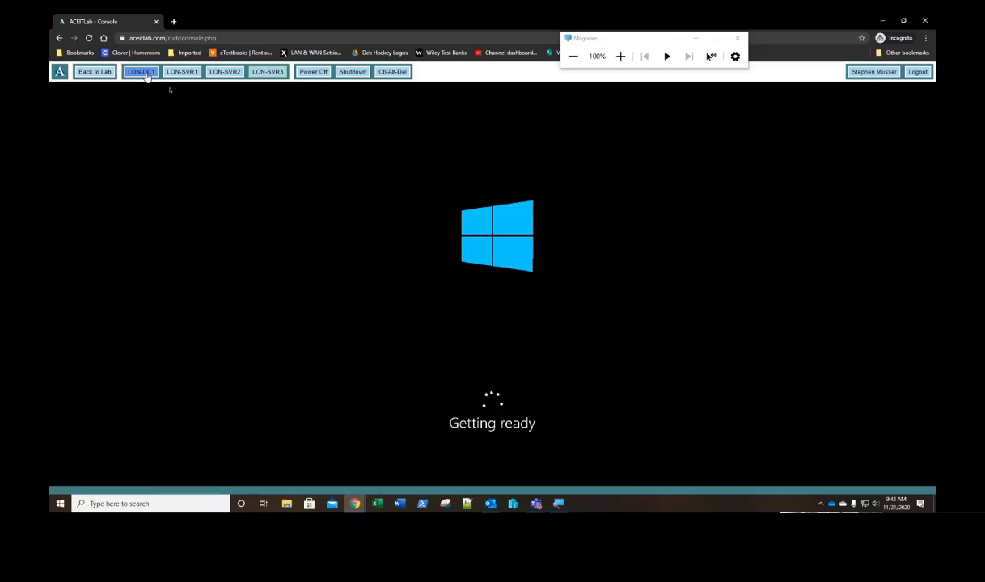
pyautogui.click(146, 74)
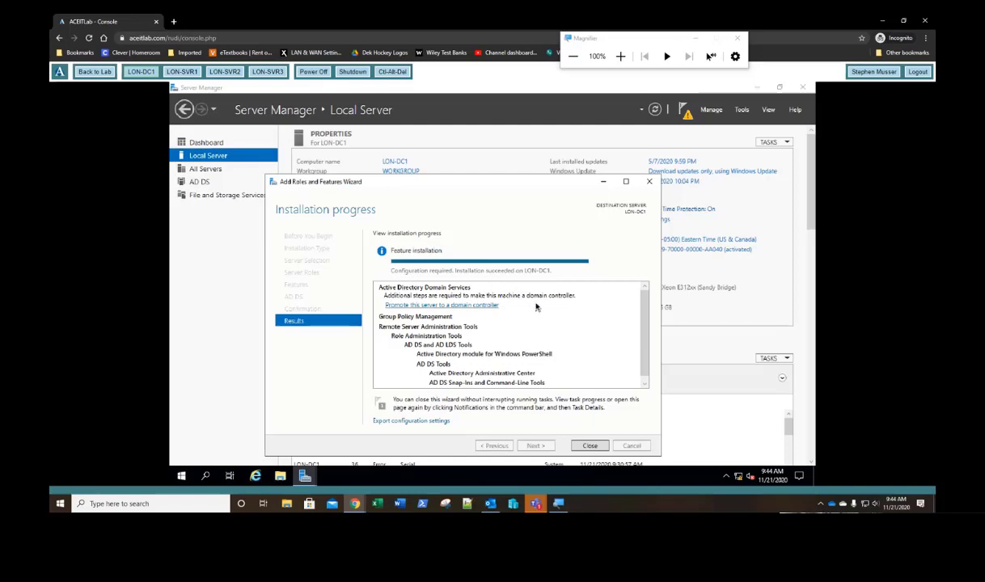
# Step: Follow the 'Promote this server to a domain controller' link in the installation results
pyautogui.click(388, 305)
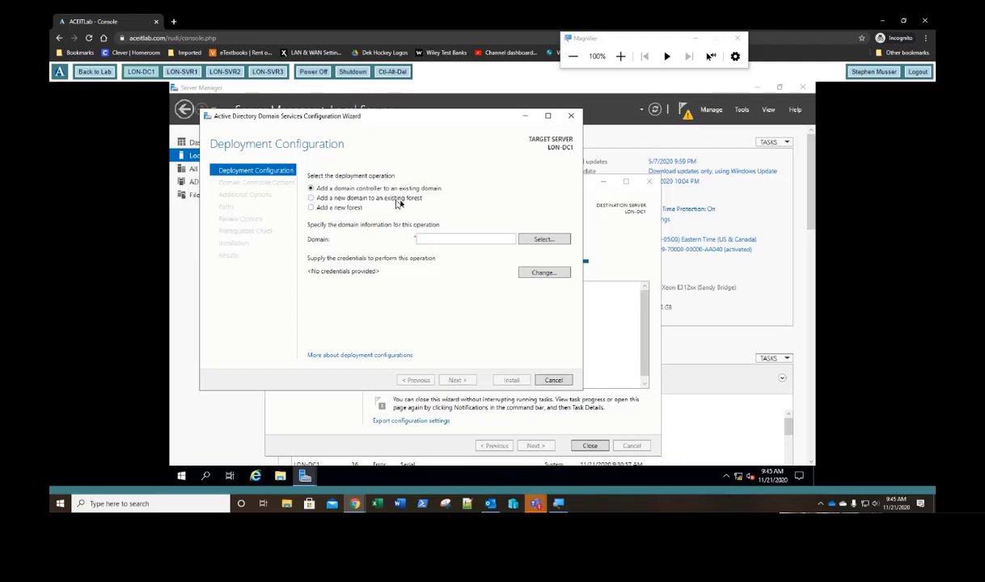
# Step: Choose to add a new forest with root domain name adatum.com and continue
pyautogui.click(332, 211)
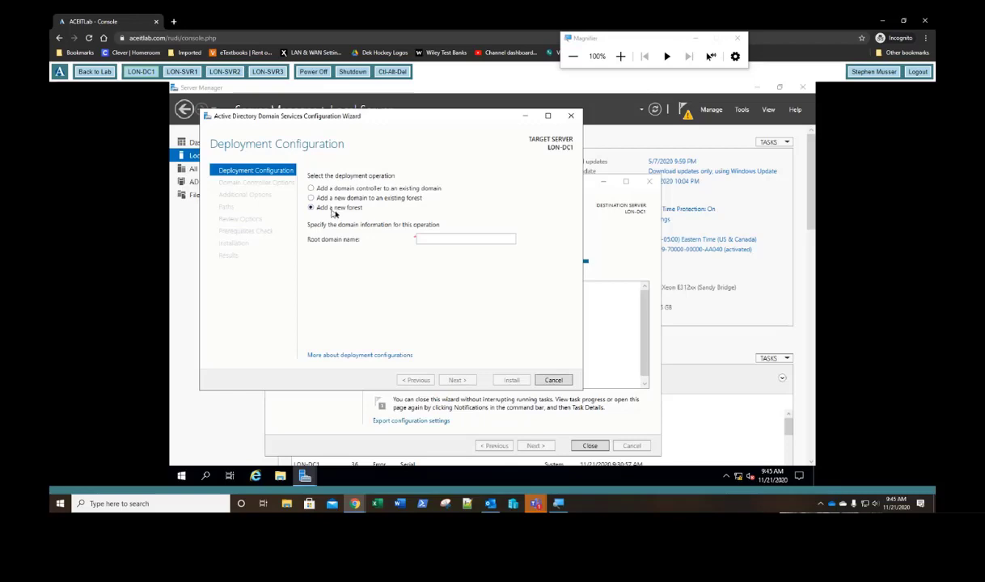
pyautogui.click(433, 240)
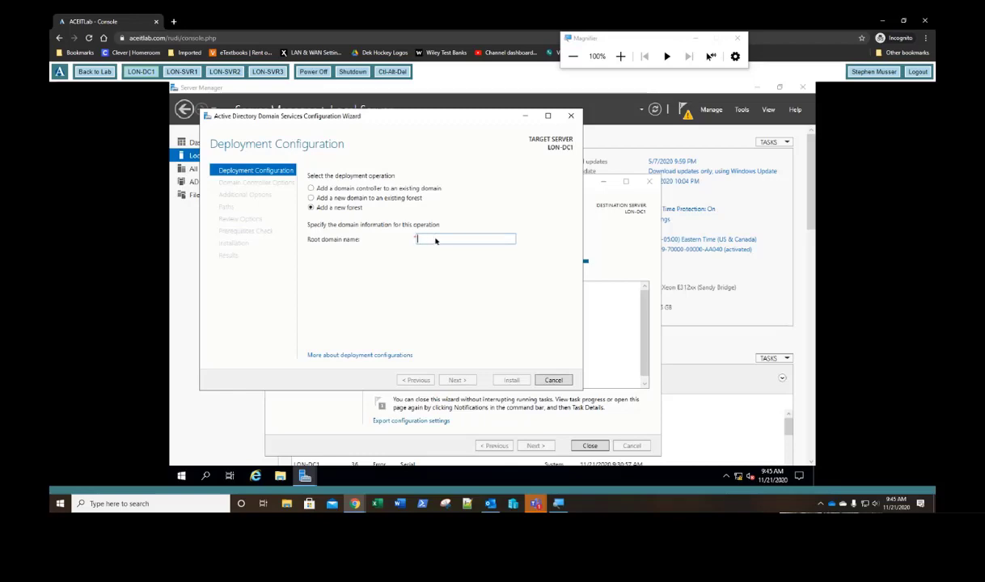
pyautogui.write('adatum.com')
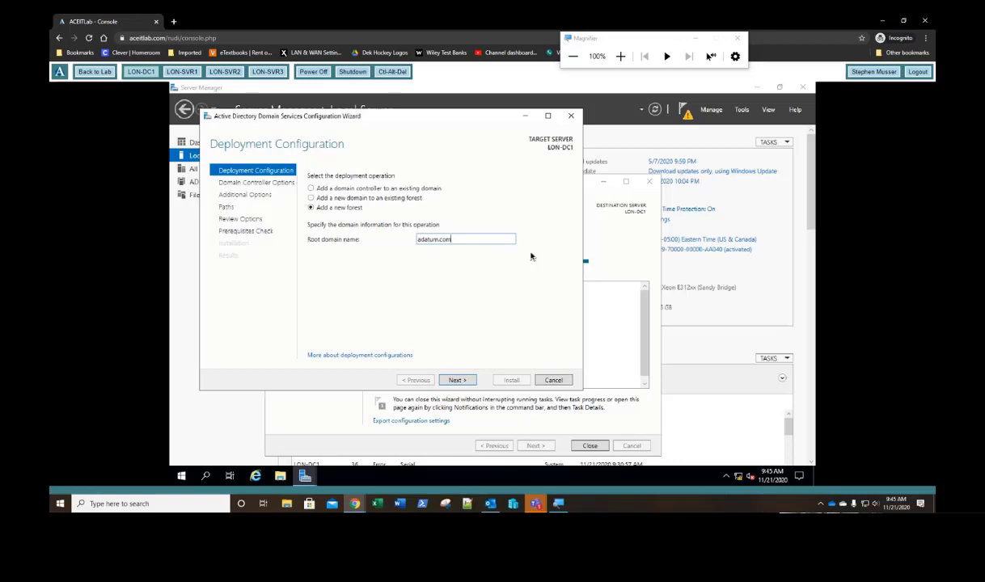
pyautogui.press('Return')
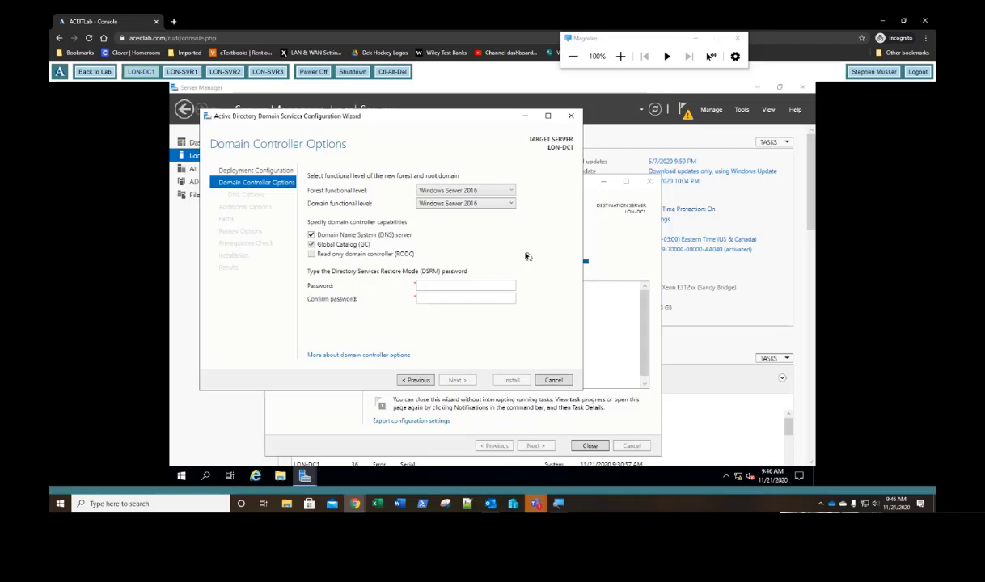
# Step: Enter and confirm the Directory Services Restore Mode password, keeping DNS and Global Catalog enabled
pyautogui.click(459, 286)
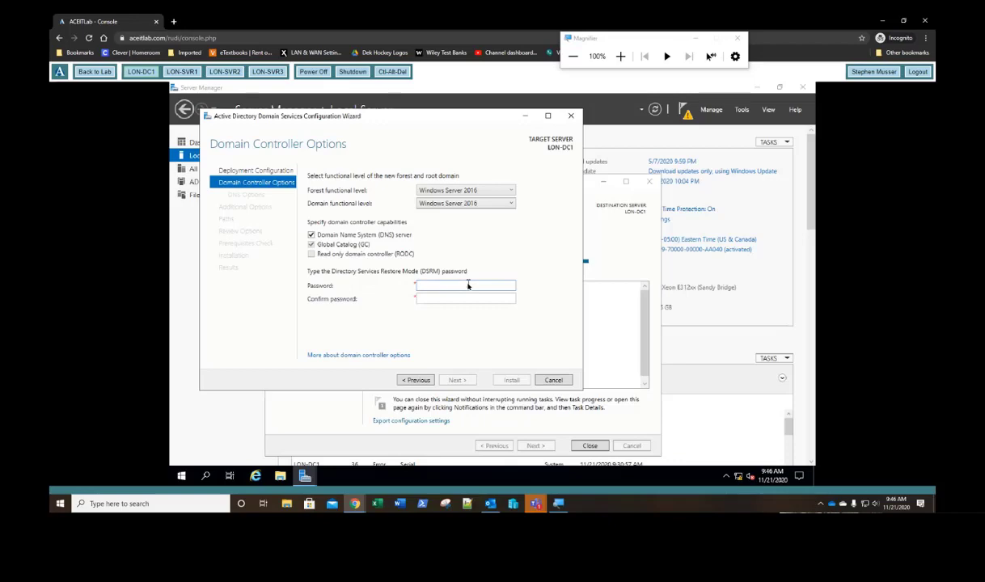
pyautogui.write('Pa$$w0rd')
pyautogui.press('Tab')
pyautogui.write('Pa$$w0rd')
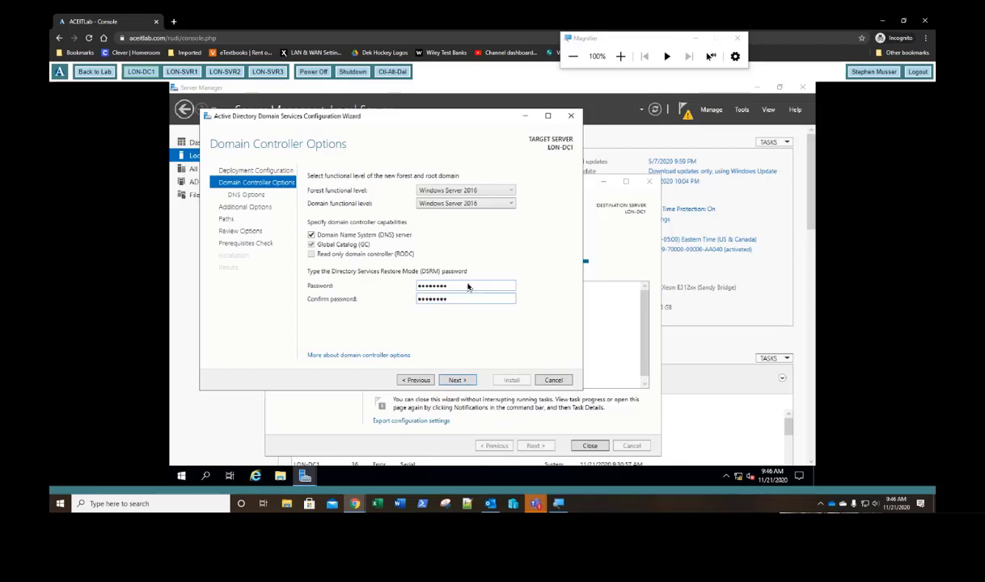
pyautogui.press('Return')
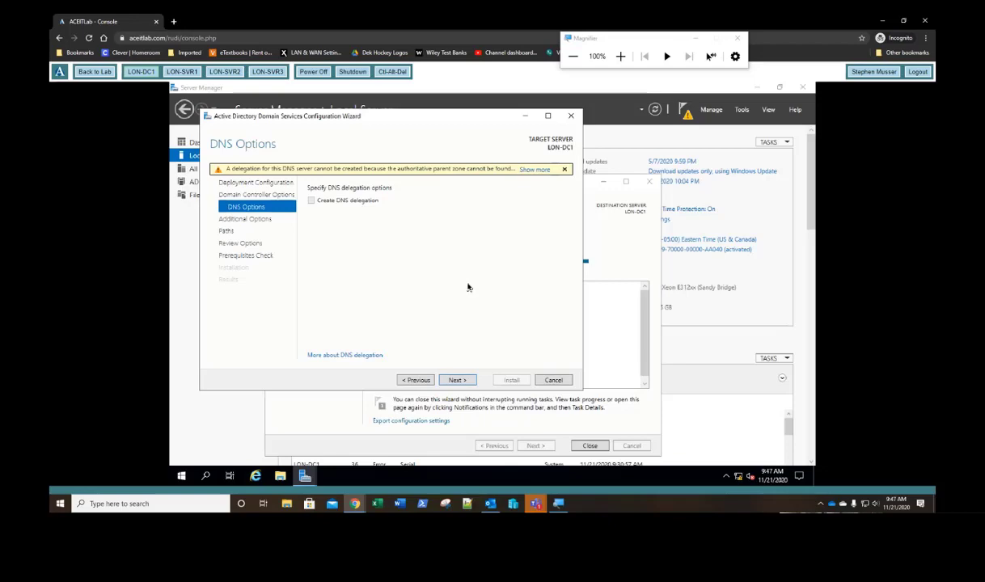
# Step: Skip DNS delegation and accept the ADATUM NetBIOS name to reach the Paths page
pyautogui.press('Return')
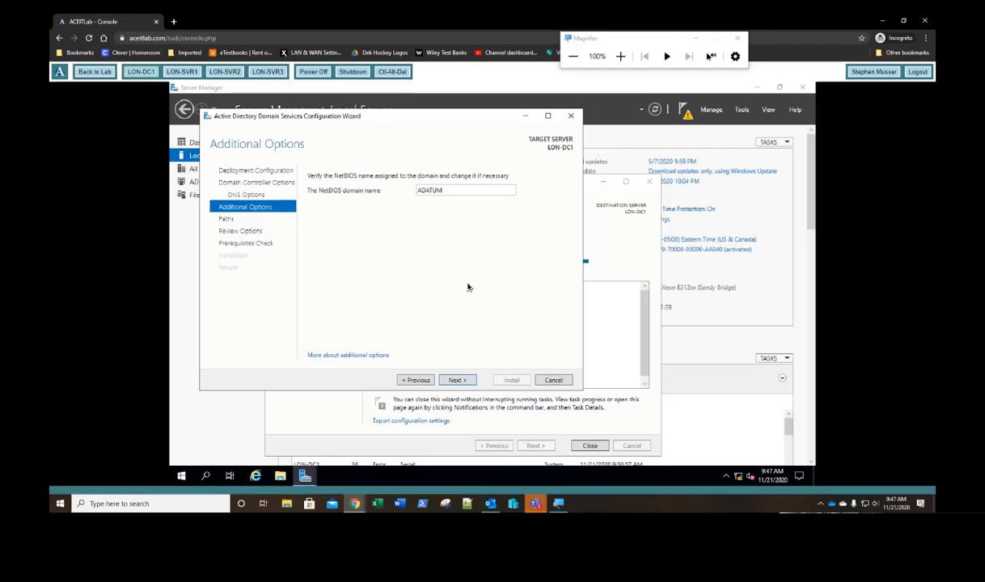
pyautogui.press('Return')
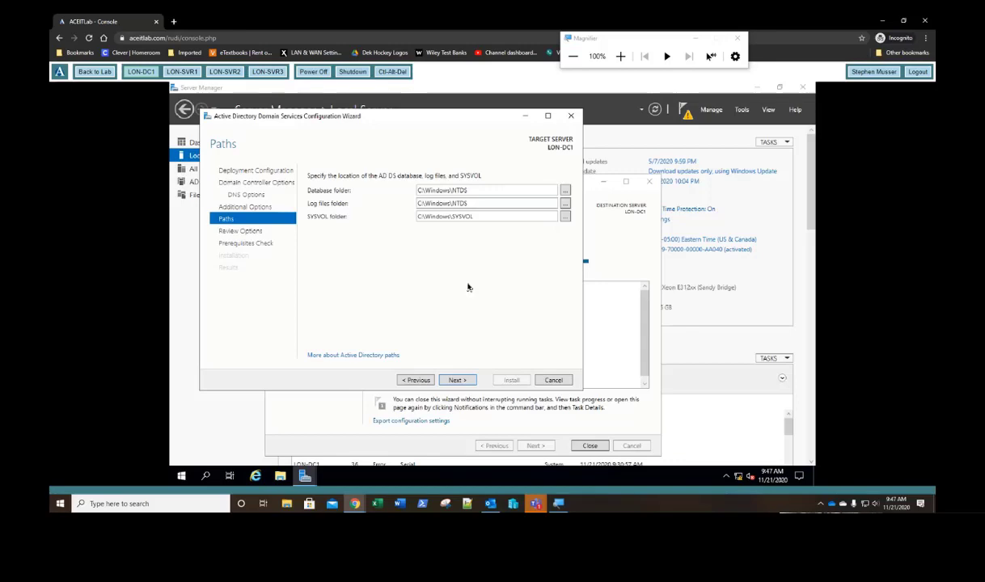
# Step: Accept default NTDS and SYSVOL paths and the review, then check the prerequisites results
pyautogui.press('Return')
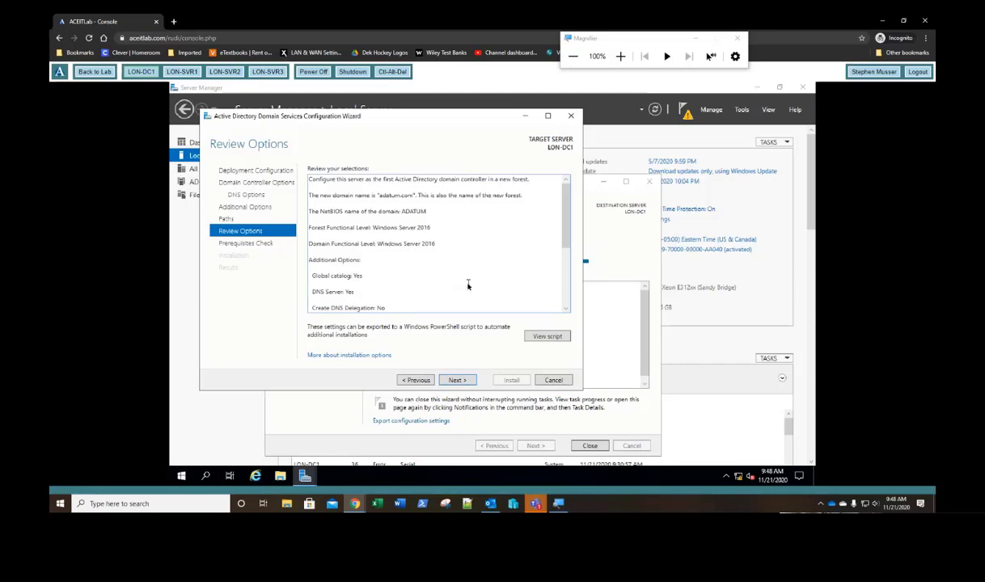
pyautogui.press('Return')
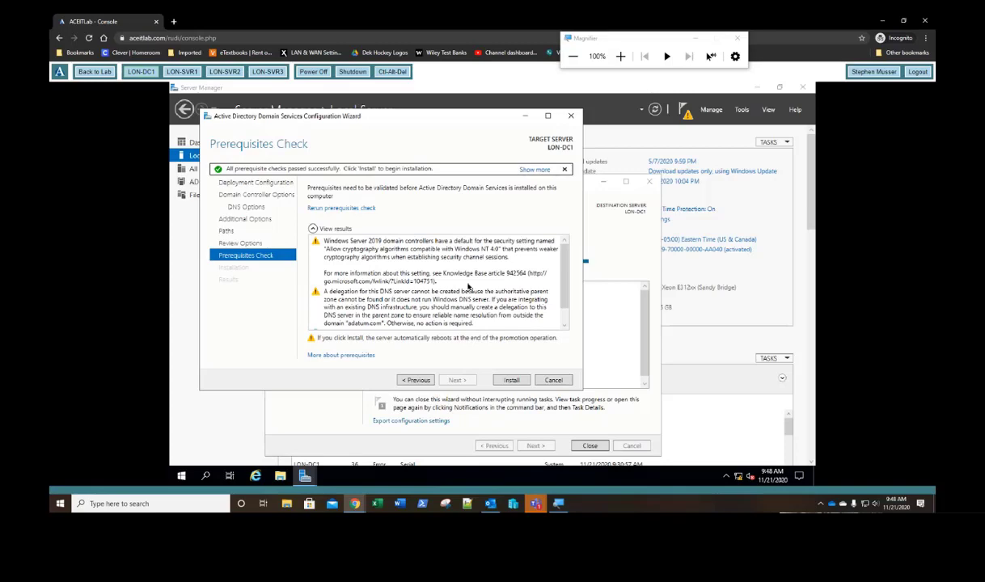
pyautogui.scroll(-1, 386, 280)
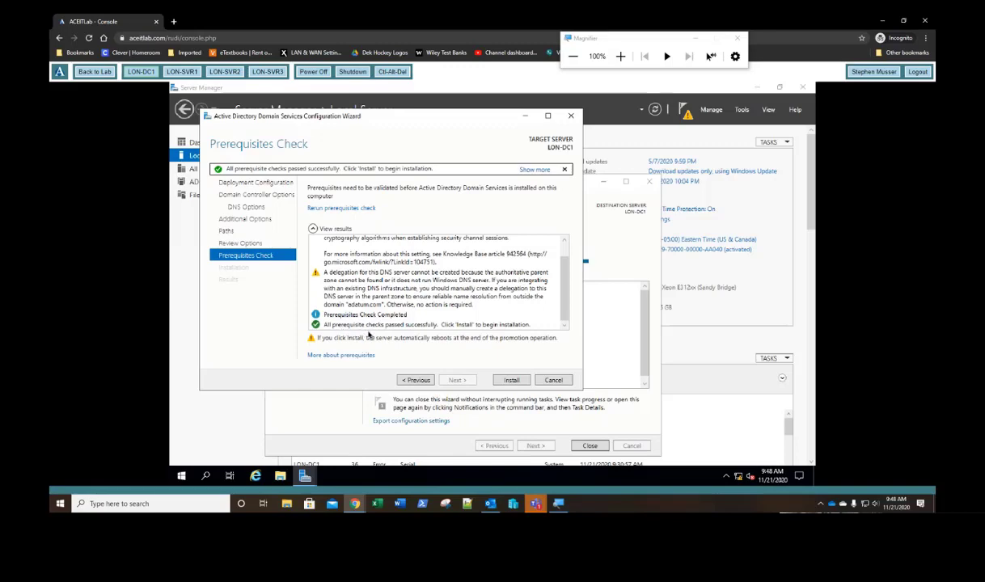
# Step: Start the AD DS installation on LON-DC1 and switch to the LON-SVR1 console
pyautogui.click(512, 381)
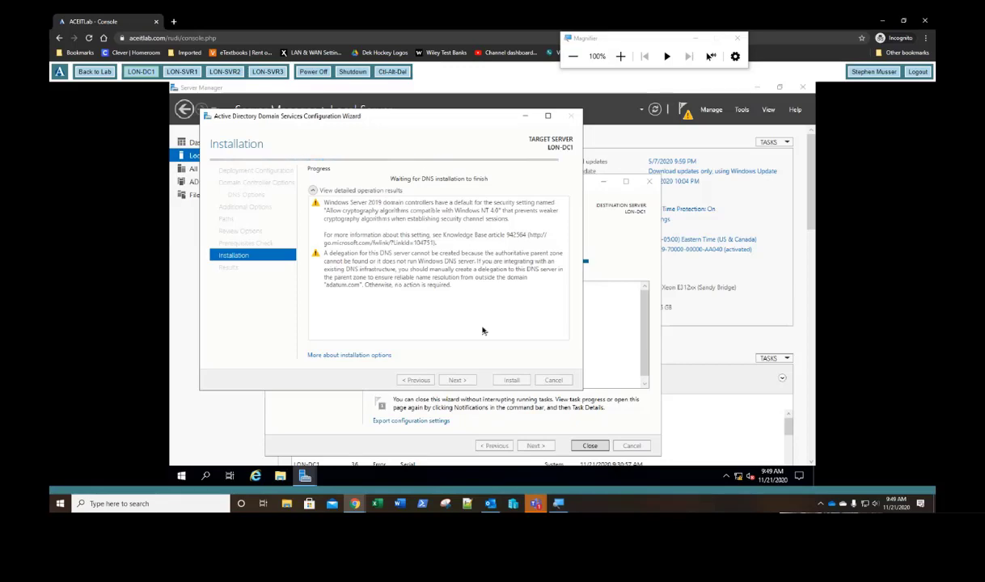
pyautogui.click(182, 72)
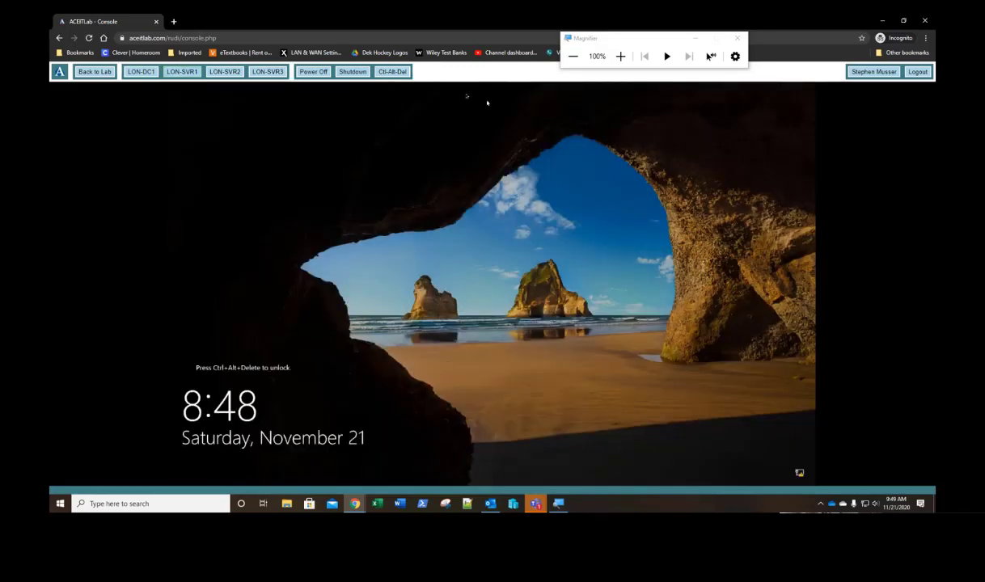
# Step: Sign in to LON-SVR1 with the Administrator password
pyautogui.click(396, 74)
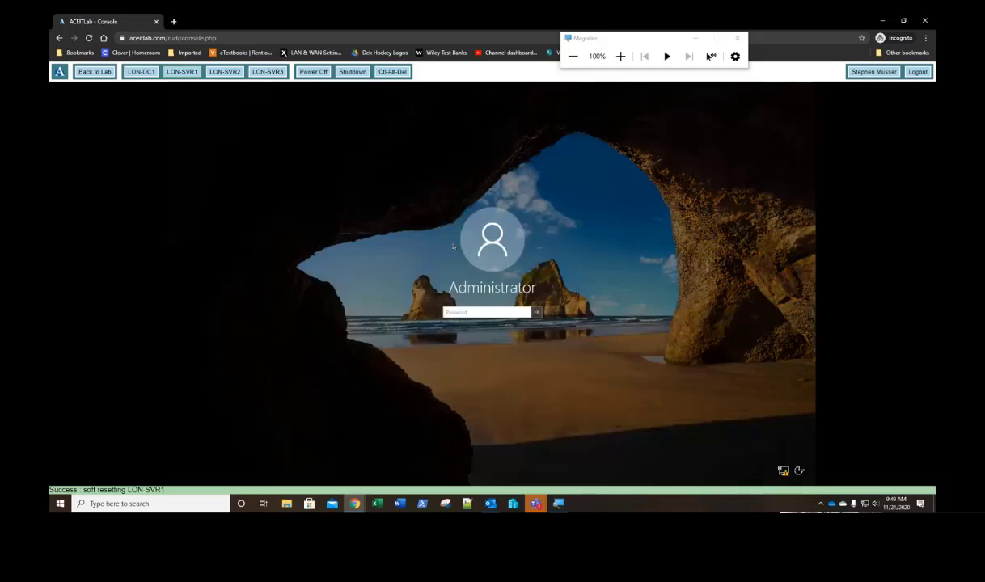
pyautogui.write('P')
pyautogui.write('$$wd')
pyautogui.press('Return')
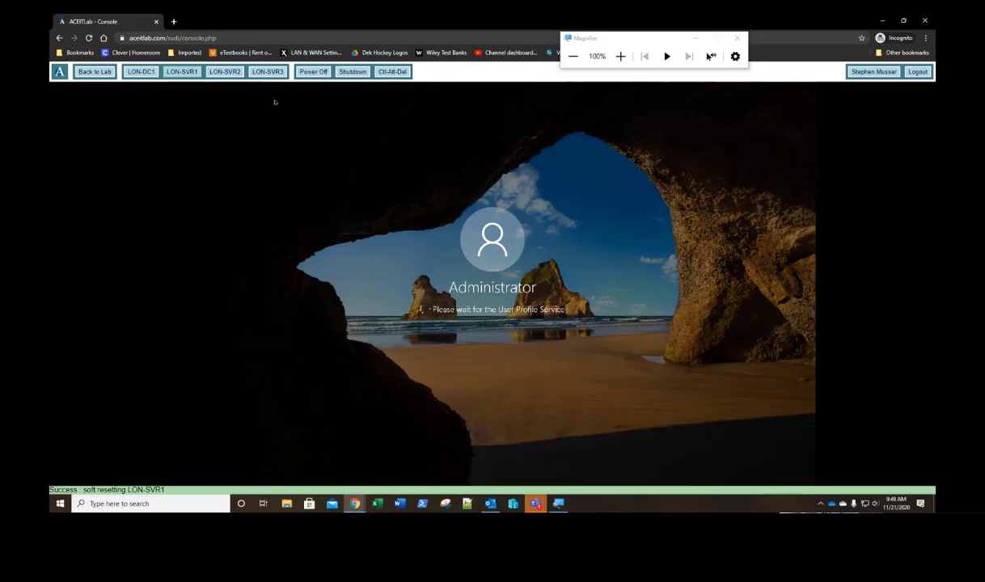
# Step: Switch to LON-SVR2 and sign in with the Administrator password
pyautogui.click(224, 71)
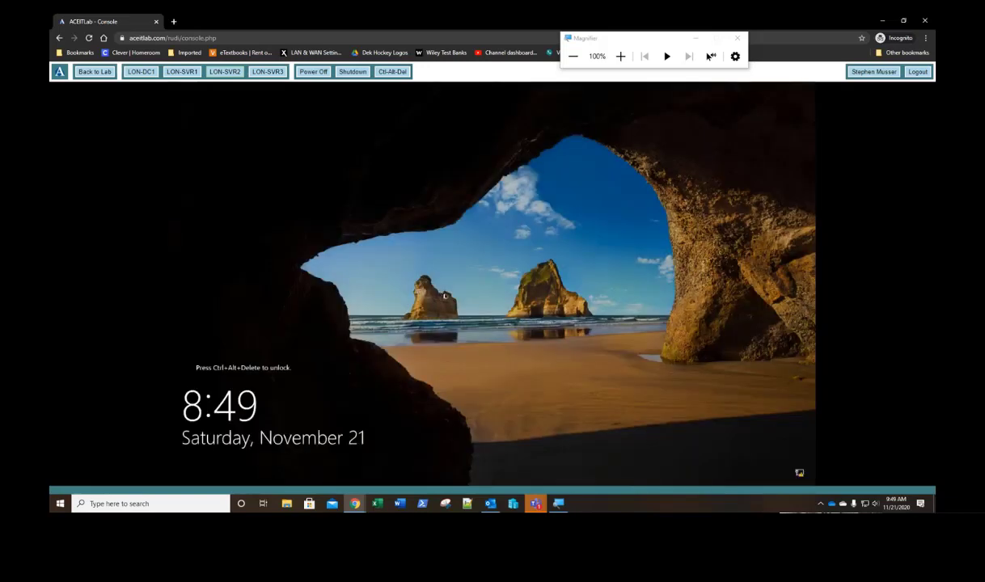
pyautogui.click(392, 72)
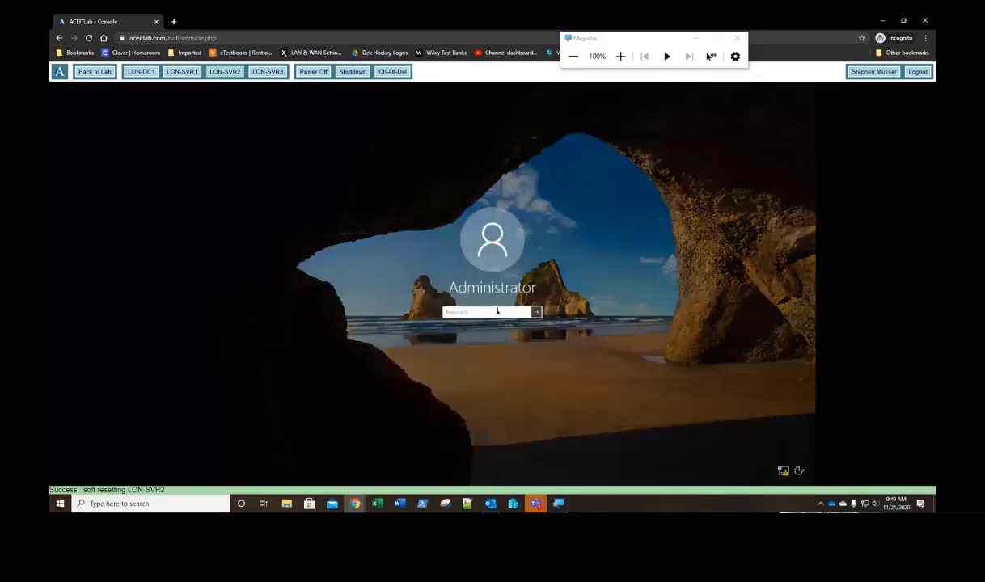
pyautogui.write('Pa55w.rd')
pyautogui.press('Return')
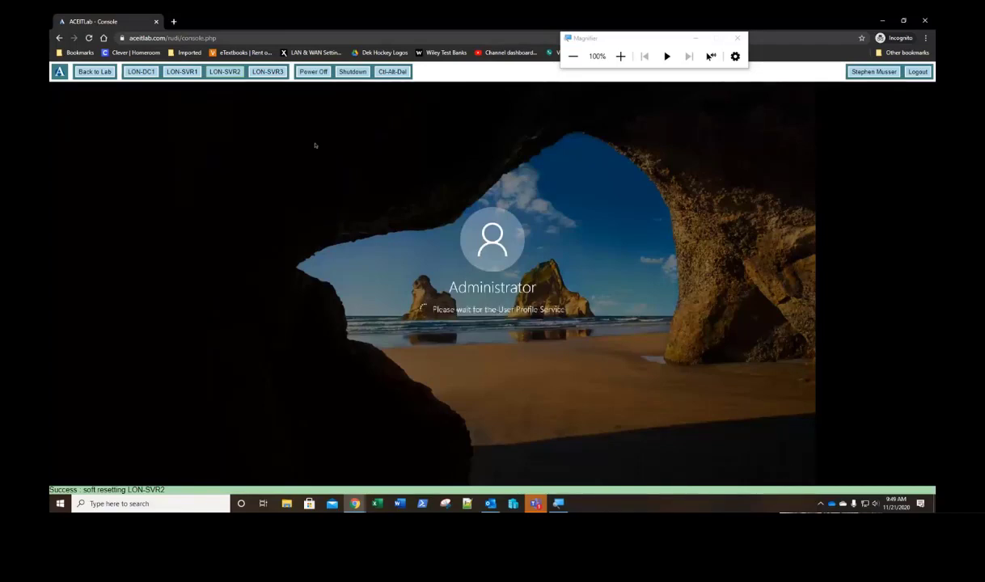
# Step: Sign in to LON-SVR3 as Administrator, then return to the LON-SVR1 console
pyautogui.click(260, 72)
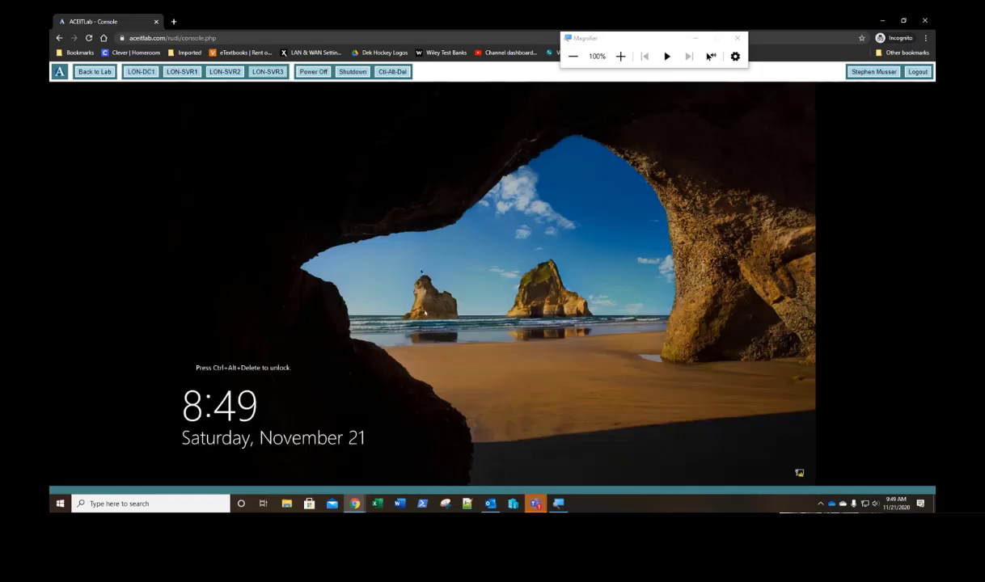
pyautogui.click(391, 72)
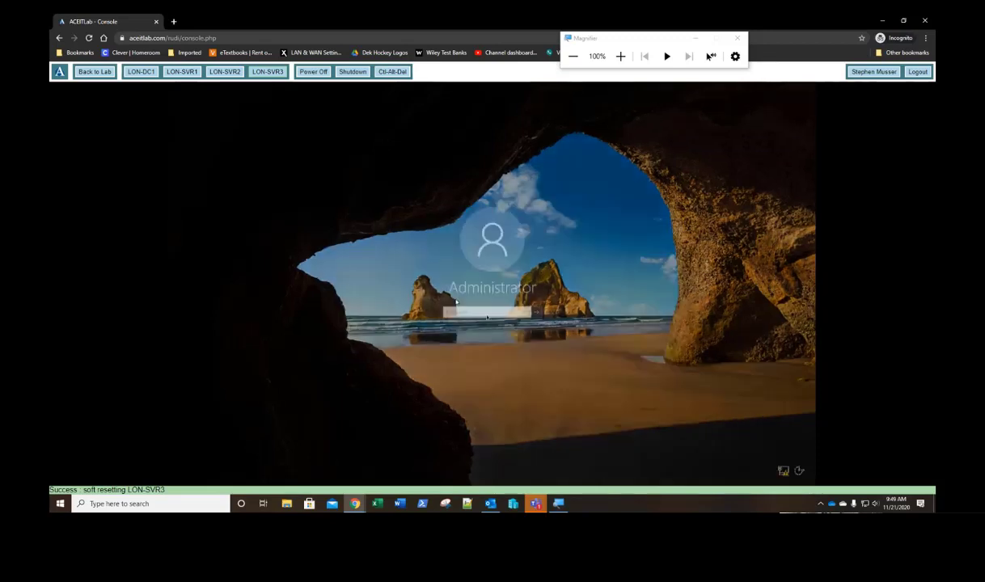
pyautogui.click(488, 312)
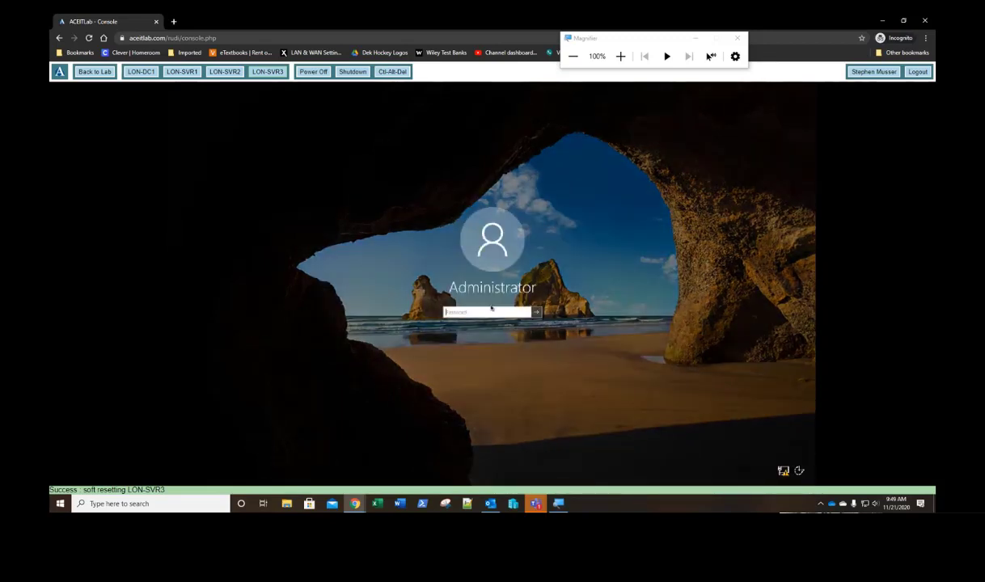
pyautogui.write('••••')
pyautogui.press('Return')
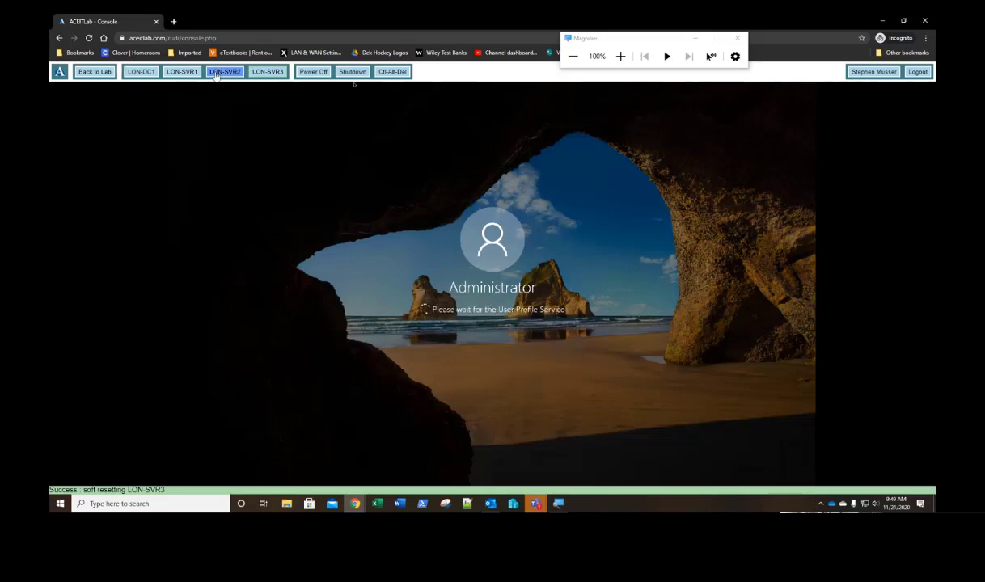
pyautogui.click(186, 74)
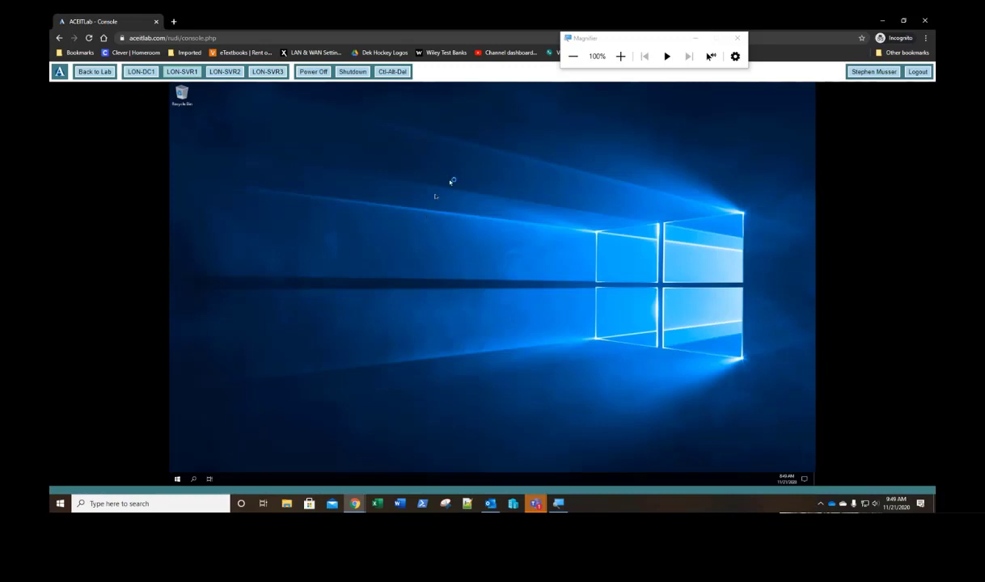
# Step: Set LON-SVR1's display resolution to 1280 × 800, keep it, and move to LON-SVR2
pyautogui.rightClick(416, 234)
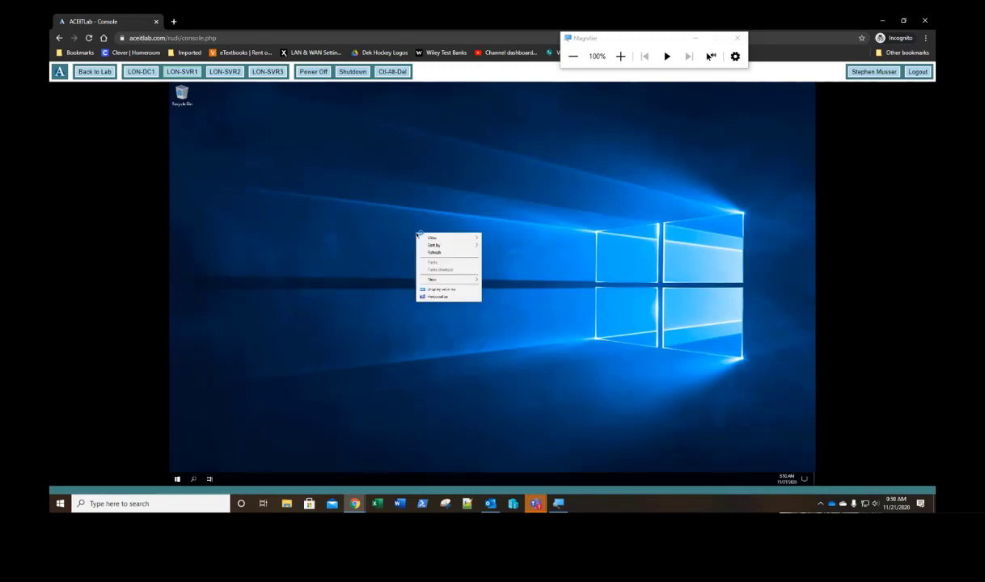
pyautogui.click(436, 290)
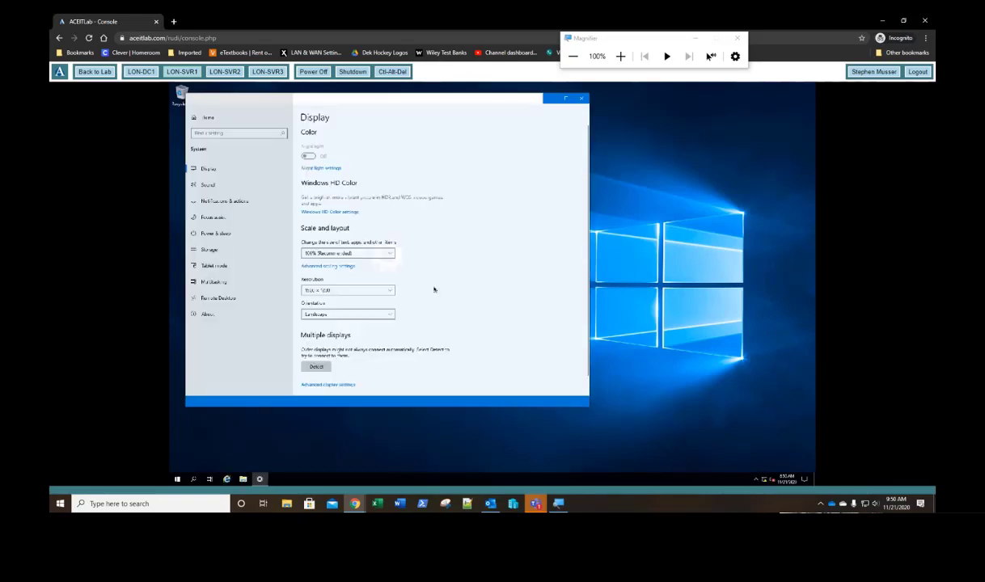
pyautogui.click(317, 291)
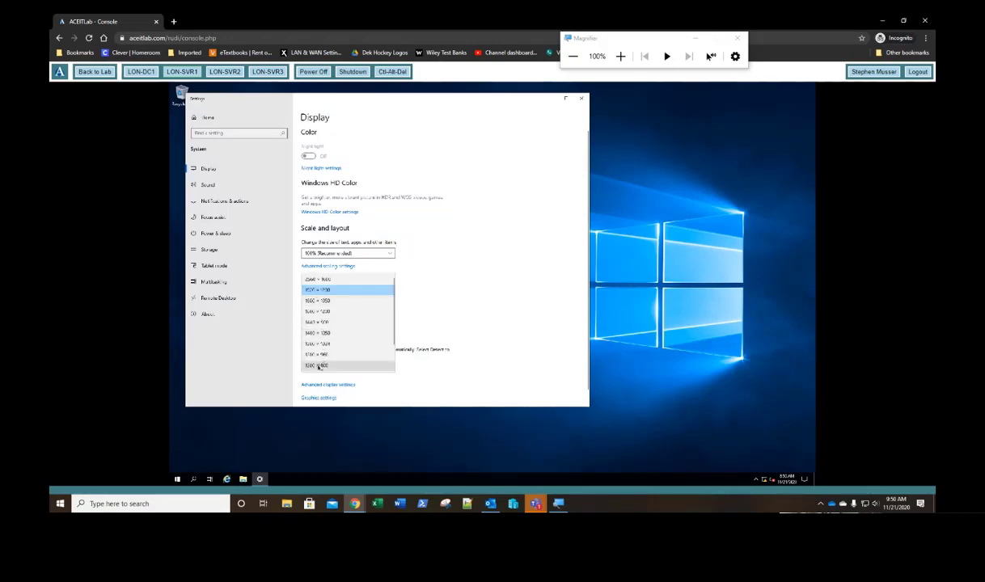
pyautogui.click(319, 365)
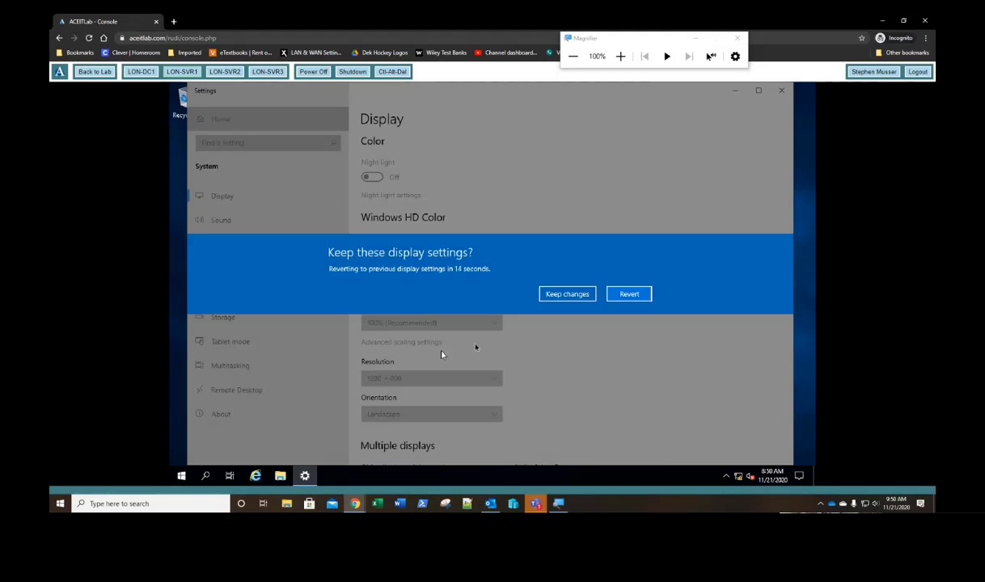
pyautogui.click(565, 295)
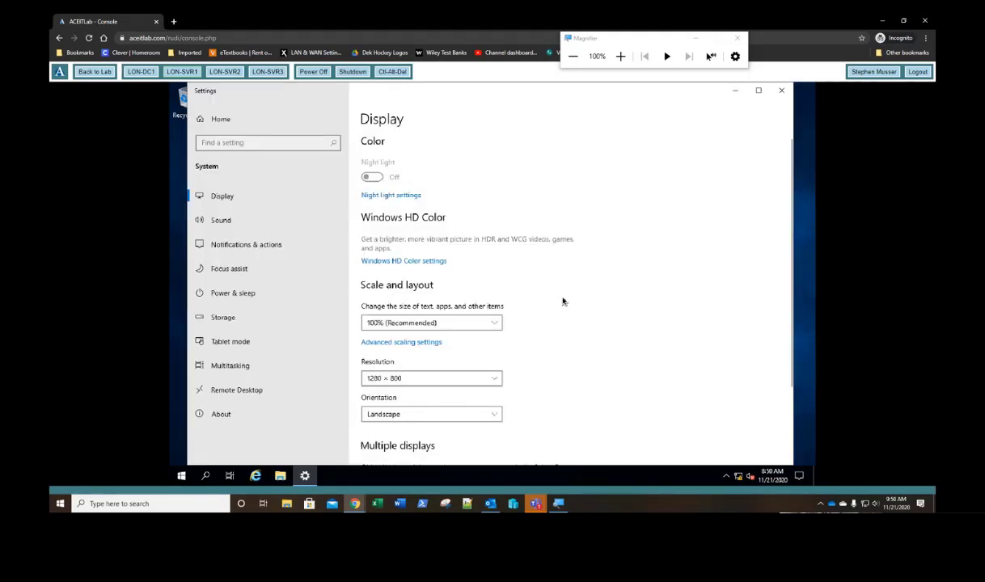
pyautogui.click(783, 92)
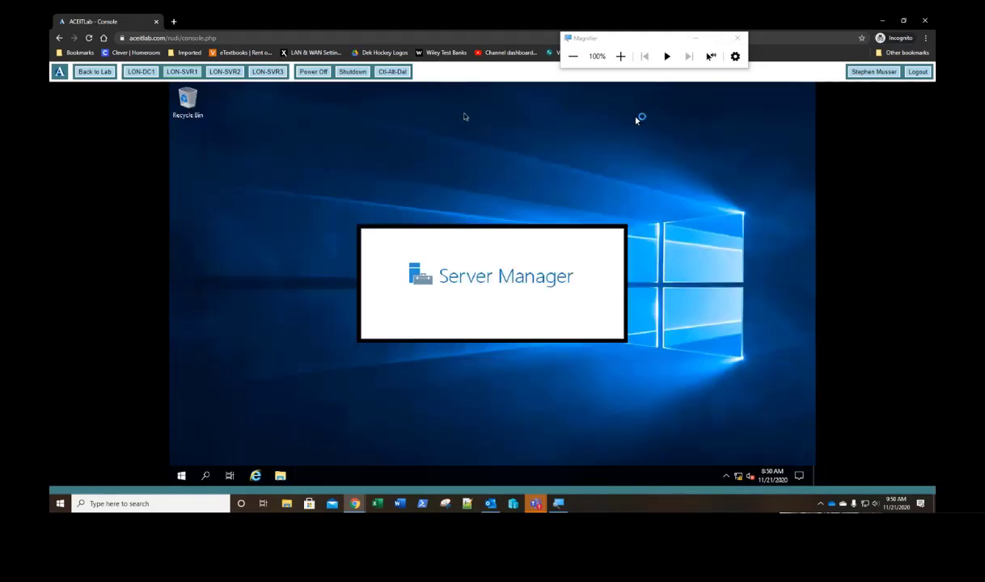
pyautogui.click(224, 72)
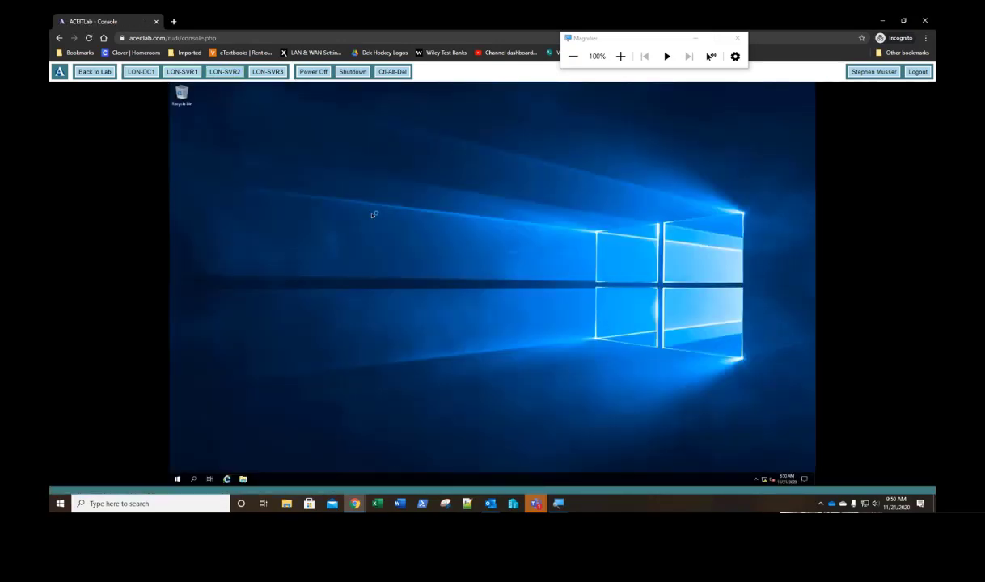
# Step: Set LON-SVR2's display resolution to 1280 × 800, keep it, and move to LON-SVR3
pyautogui.rightClick(372, 215)
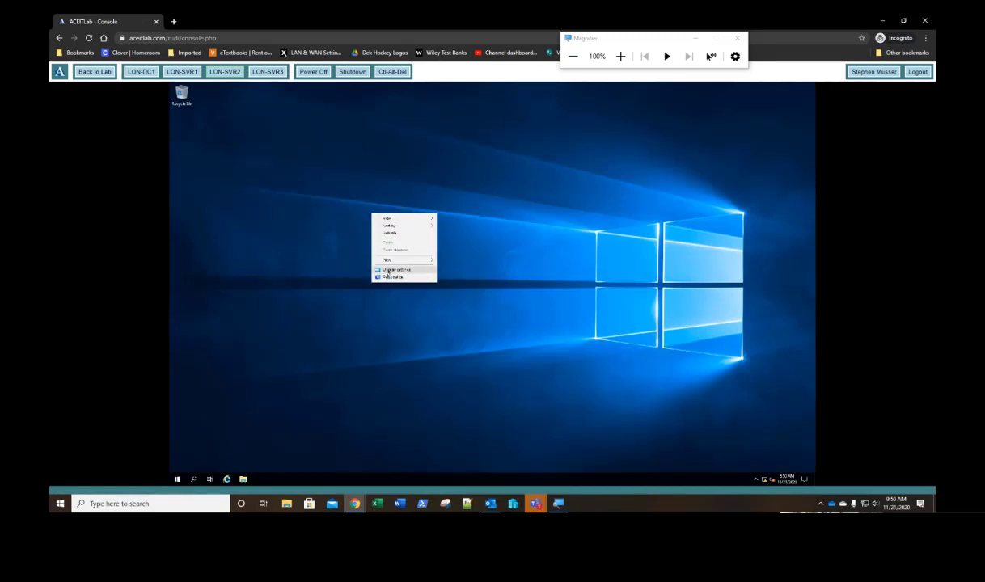
pyautogui.click(389, 270)
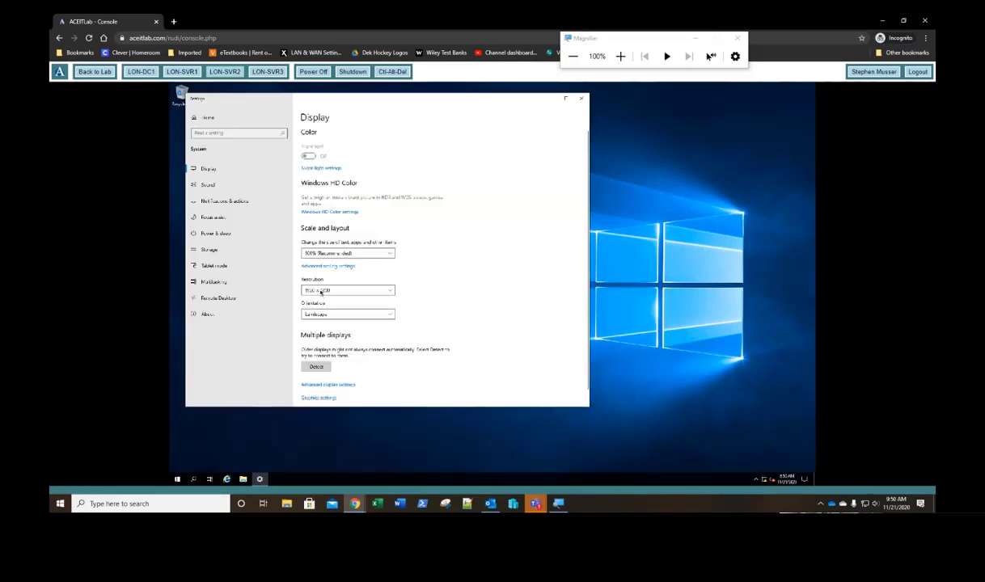
pyautogui.click(320, 291)
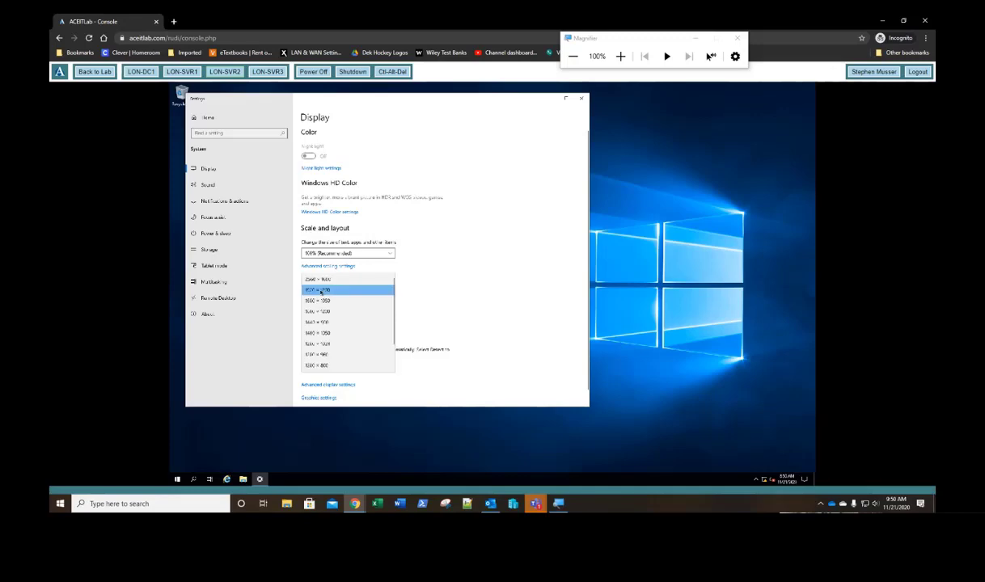
pyautogui.click(315, 365)
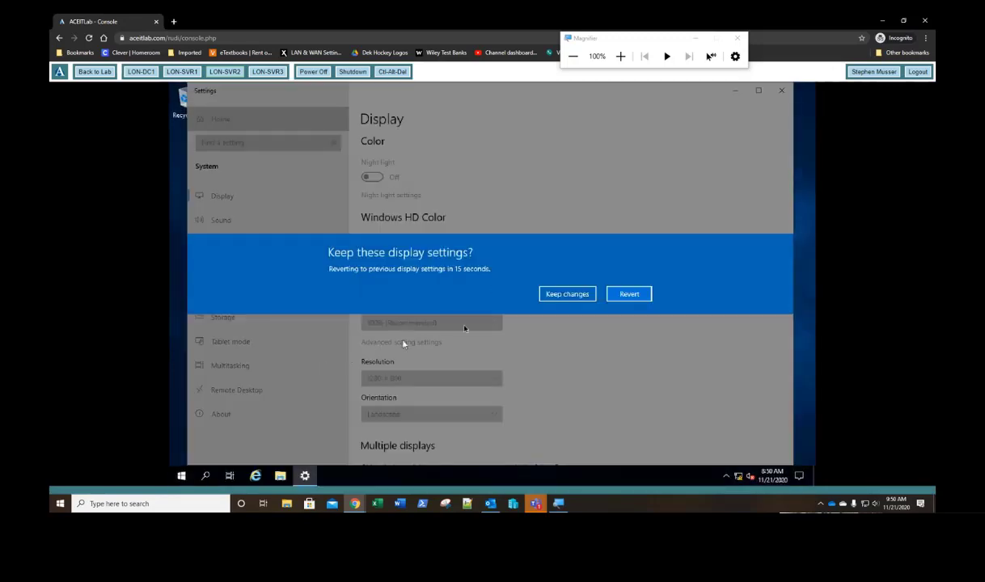
pyautogui.click(566, 294)
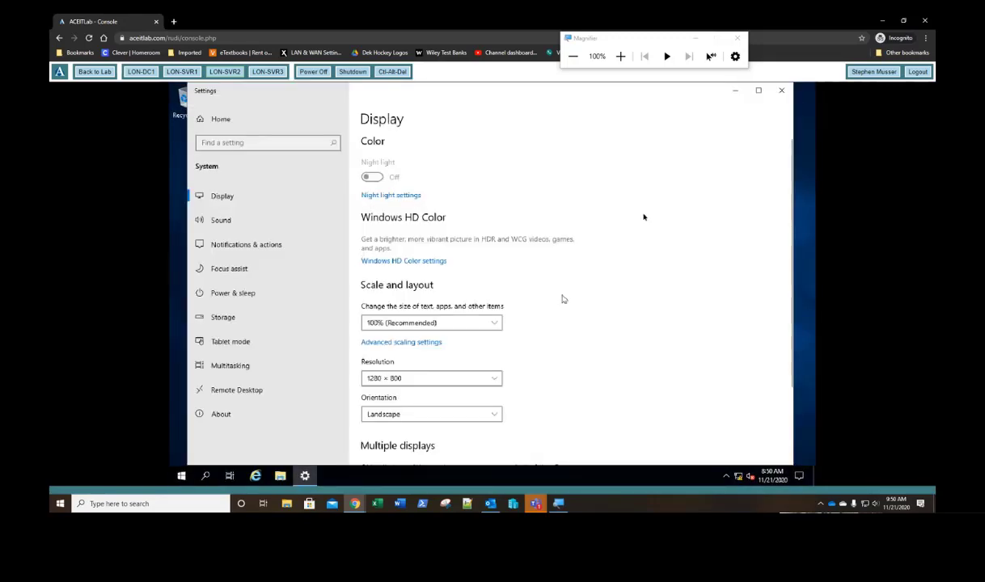
pyautogui.click(781, 94)
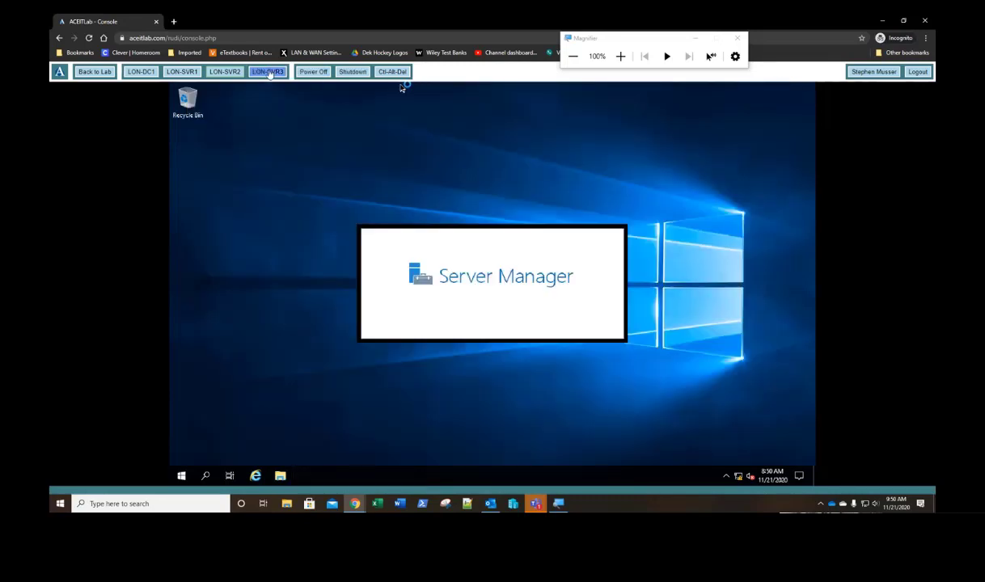
pyautogui.click(268, 72)
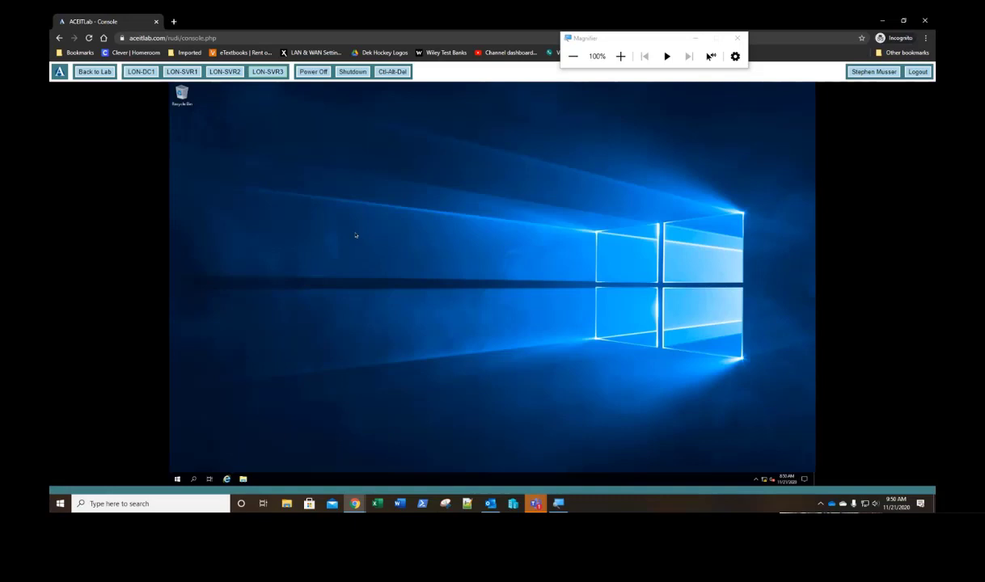
# Step: Set LON-SVR3's display resolution to 1280 × 800, keep it, and switch to LON-DC1
pyautogui.rightClick(356, 234)
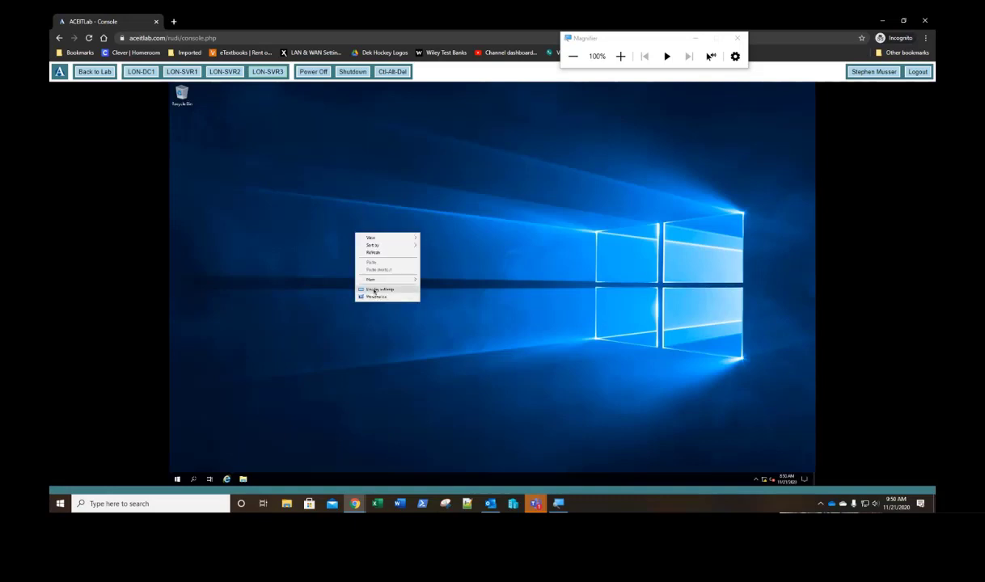
pyautogui.click(374, 289)
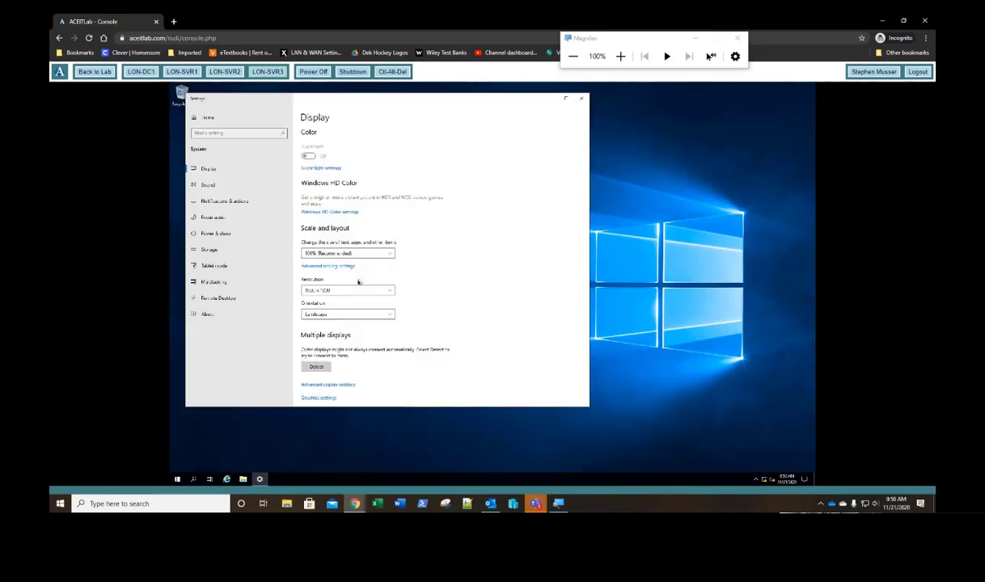
pyautogui.click(345, 290)
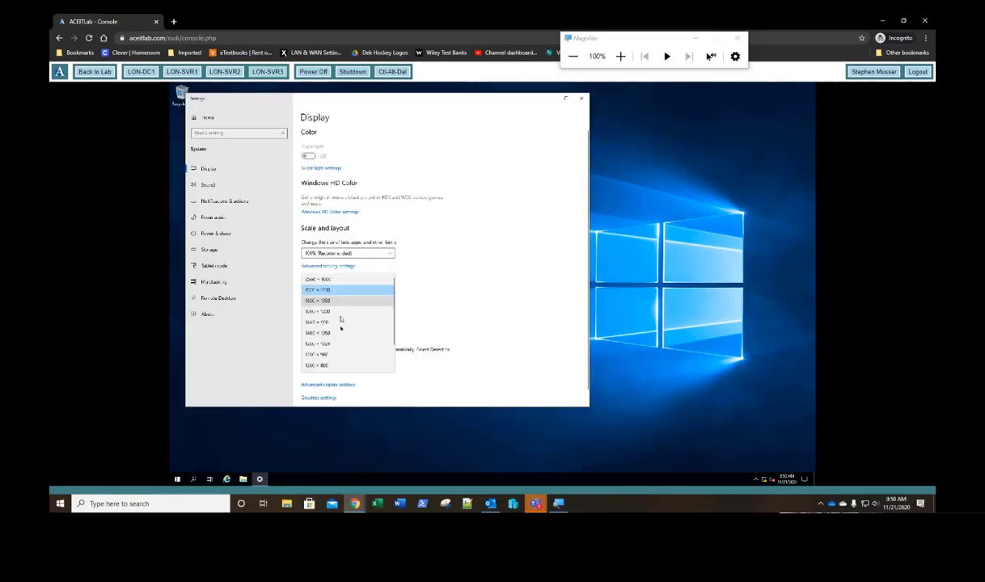
pyautogui.click(324, 365)
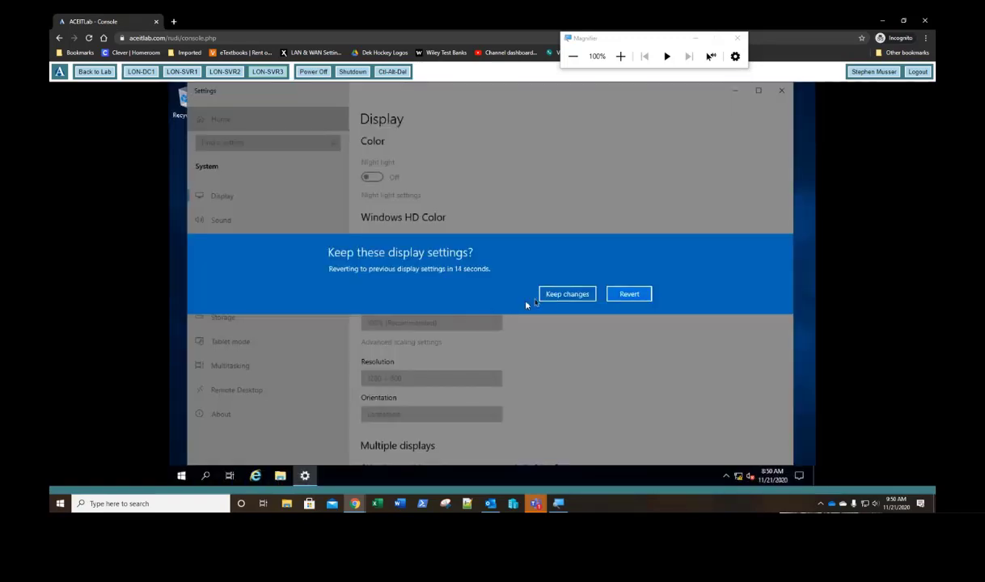
pyautogui.click(557, 294)
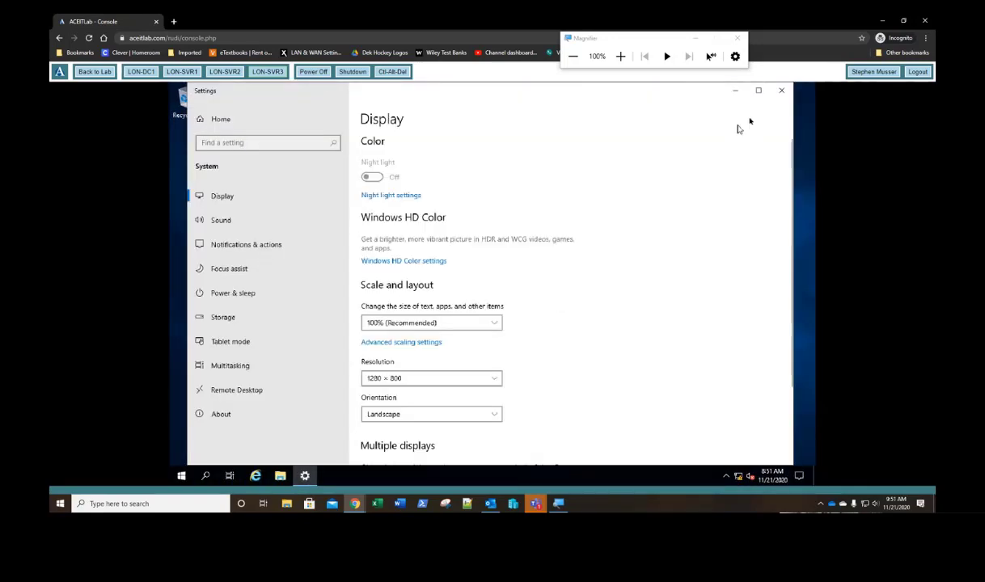
pyautogui.click(781, 92)
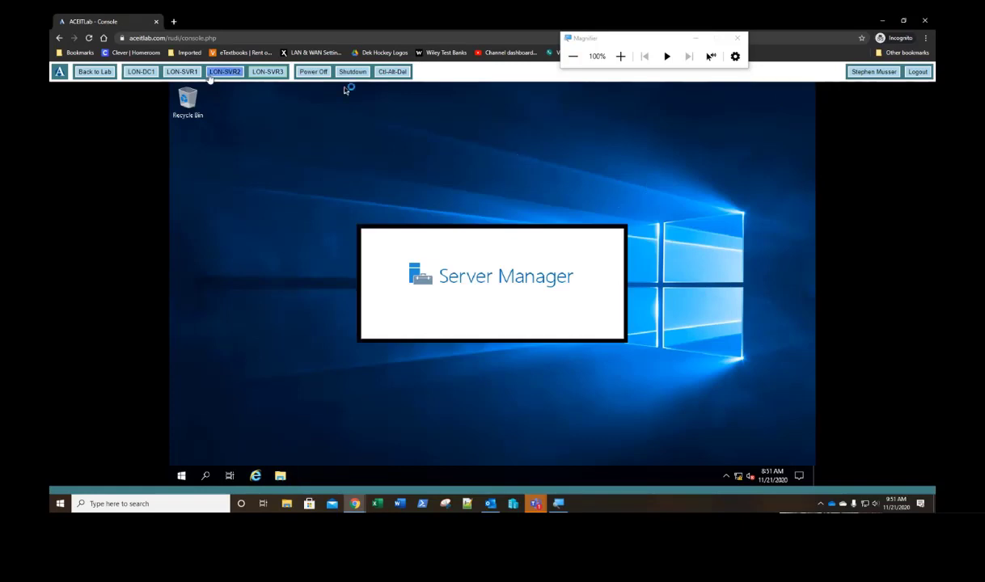
pyautogui.click(140, 73)
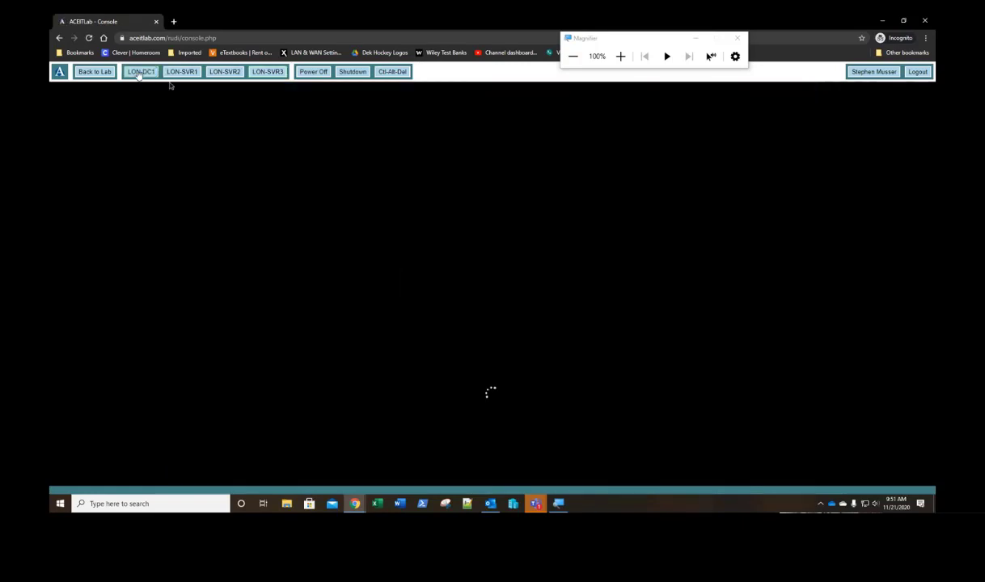
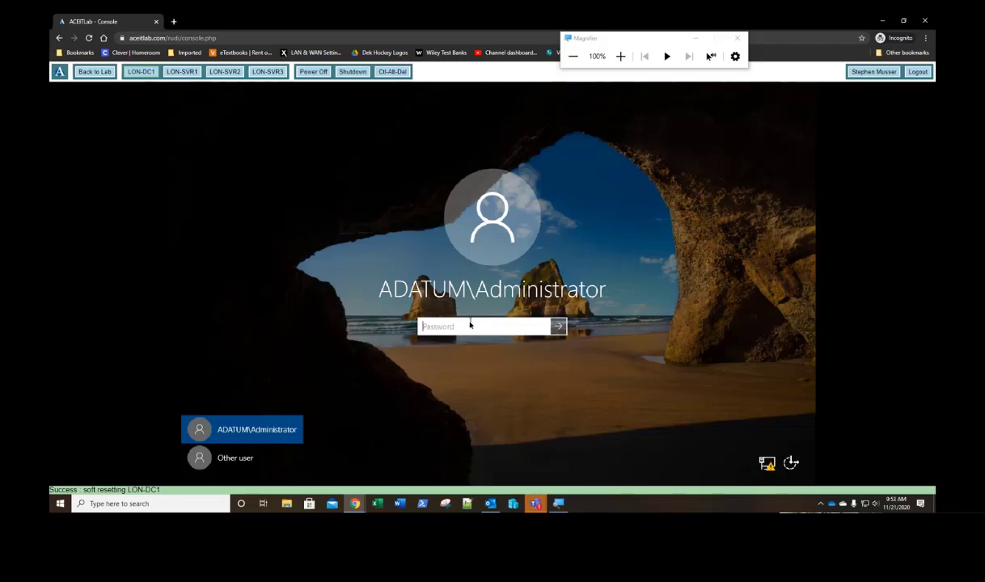
# Step: Sign in to LON-DC1 as the domain administrator by entering the administrator password
pyautogui.write('Pa55w.rd')
pyautogui.press('Return')
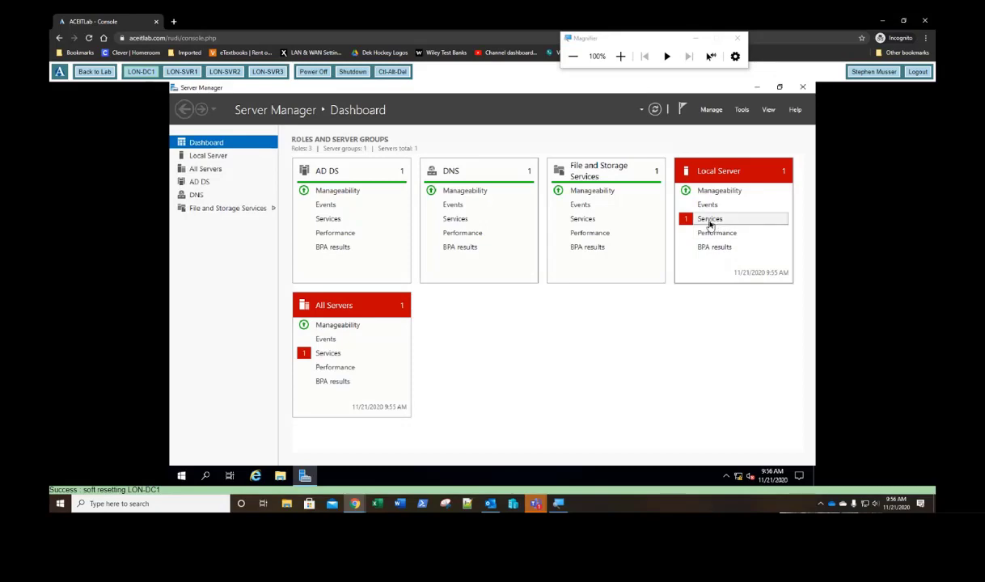
# Step: Review the Local Server services alert showing Downloaded Maps Manager stopped
pyautogui.click(710, 220)
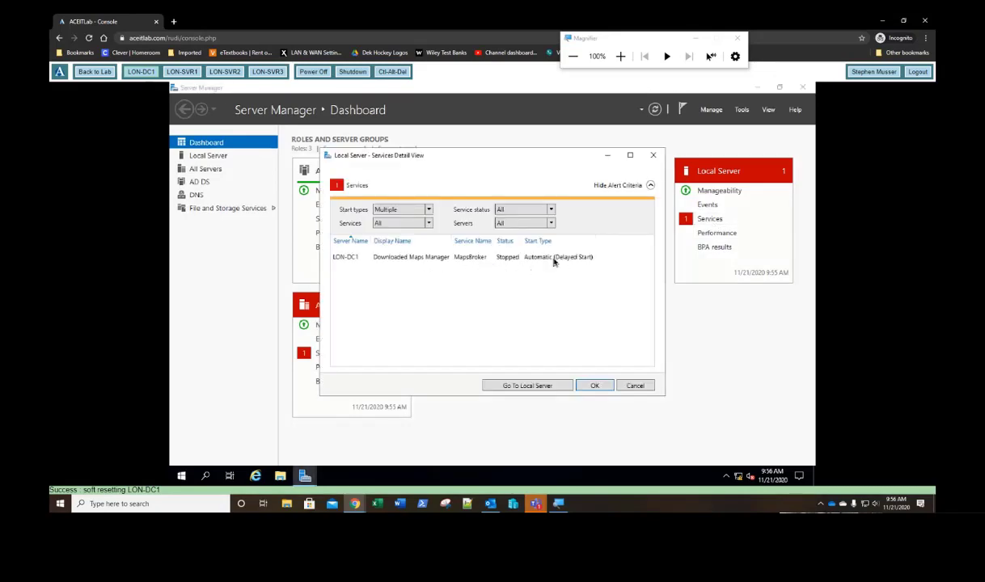
pyautogui.click(595, 385)
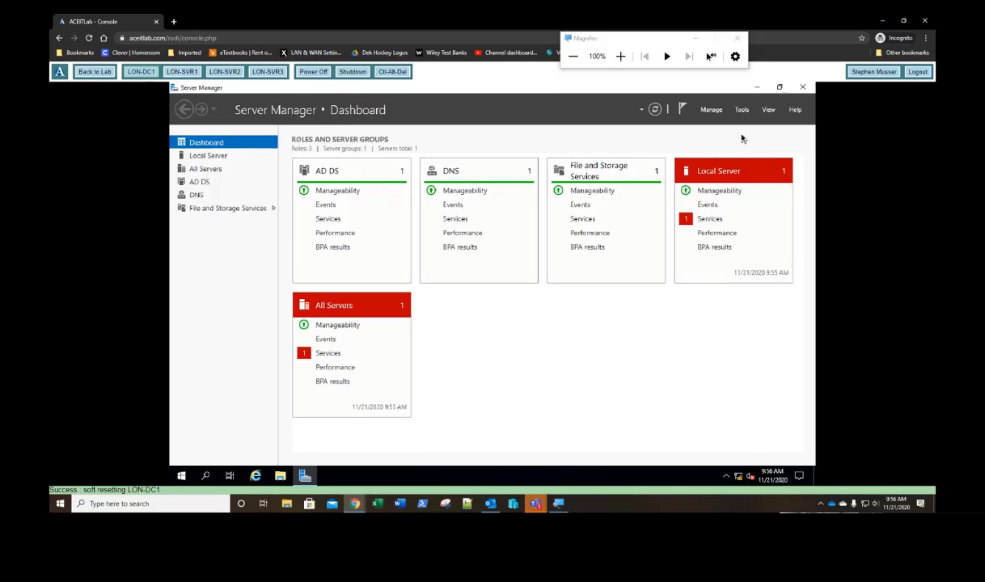
pyautogui.click(712, 111)
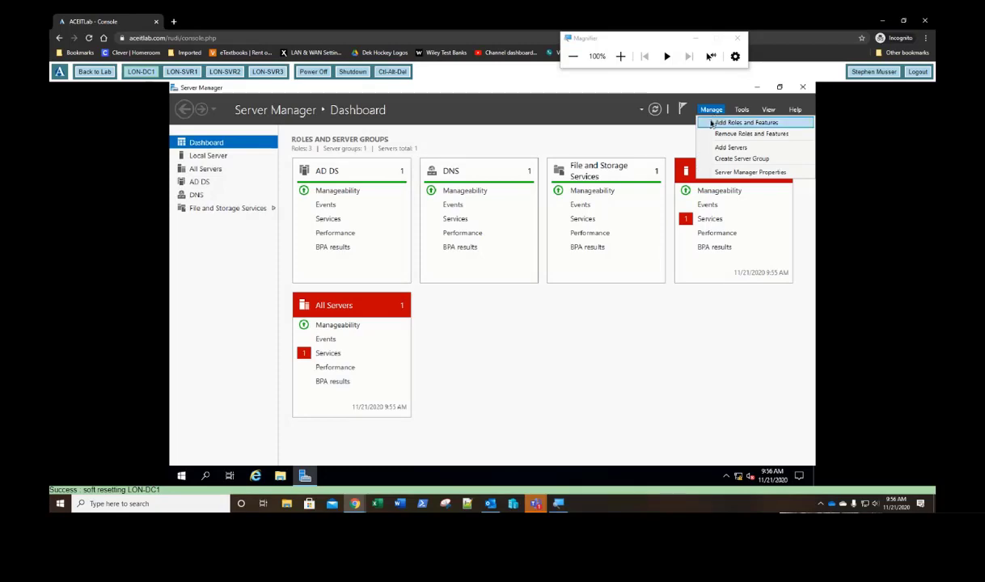
# Step: Install the DHCP Server role with DHCP Server Tools on LON-DC1 through Add Roles and Features
pyautogui.click(711, 123)
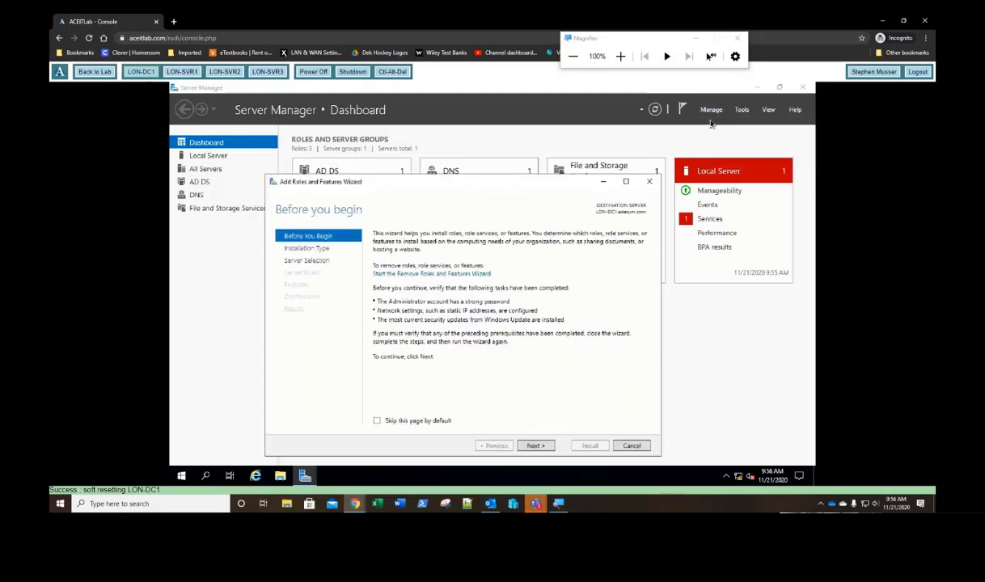
pyautogui.click(535, 446)
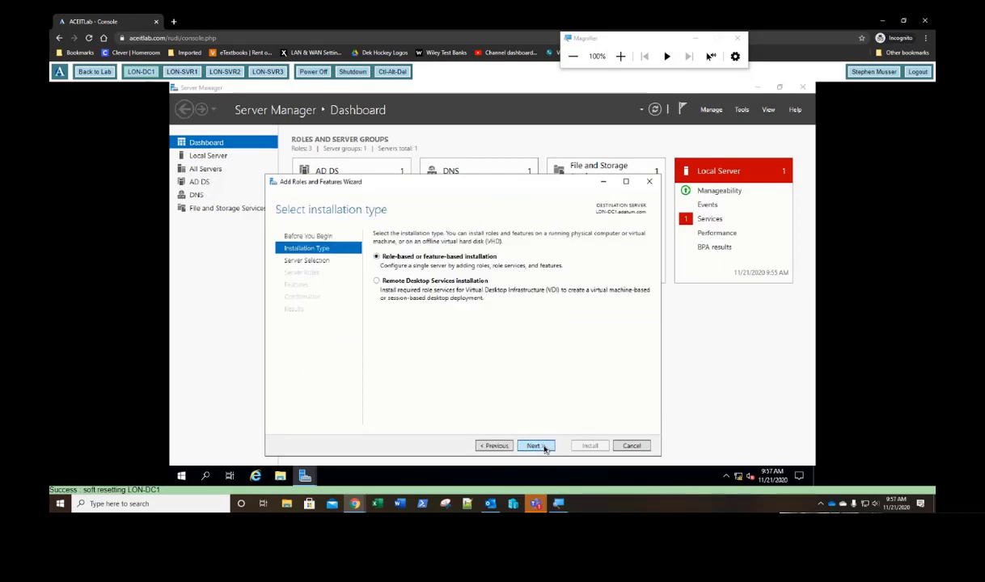
pyautogui.click(544, 449)
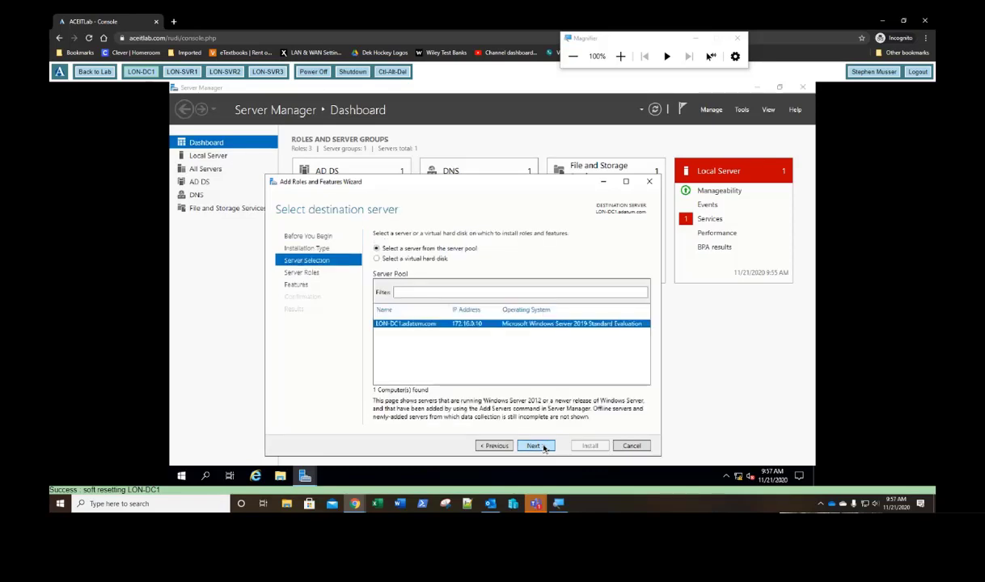
pyautogui.click(544, 448)
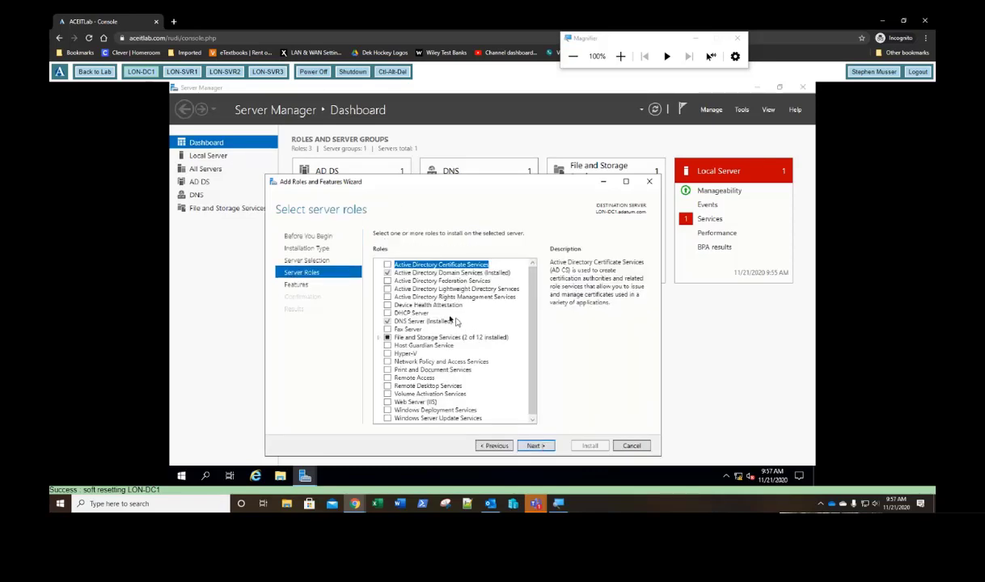
pyautogui.click(388, 314)
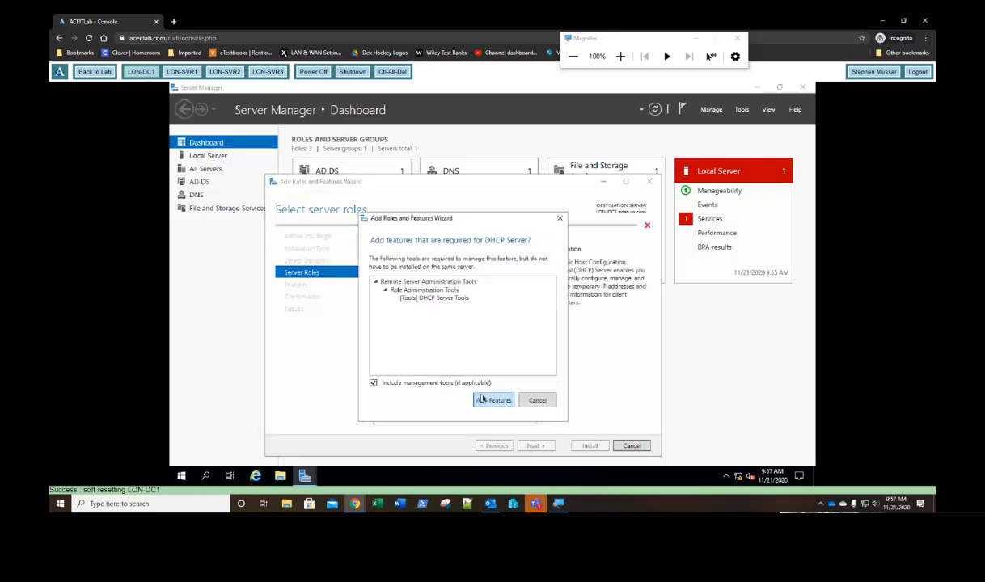
pyautogui.click(488, 402)
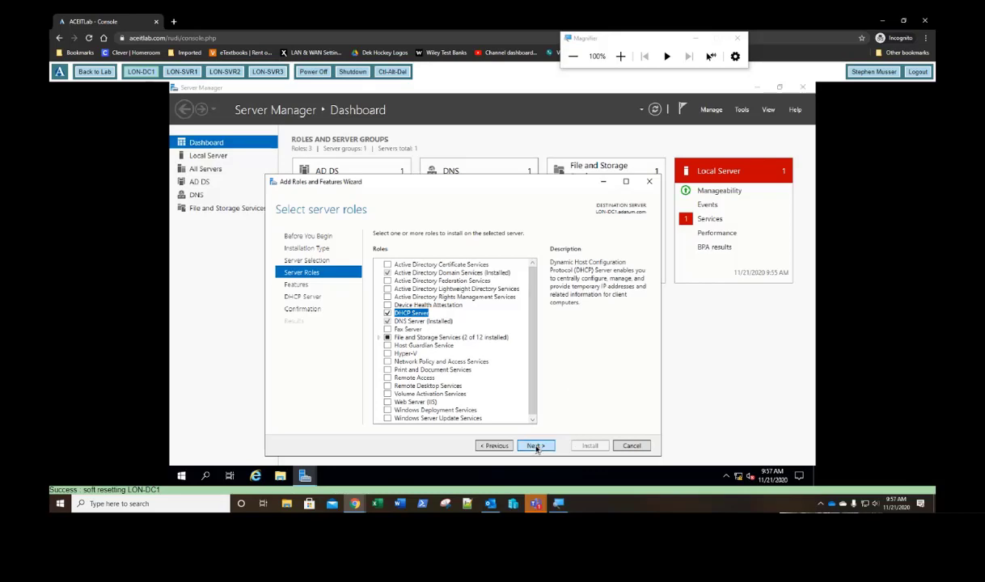
pyautogui.click(536, 446)
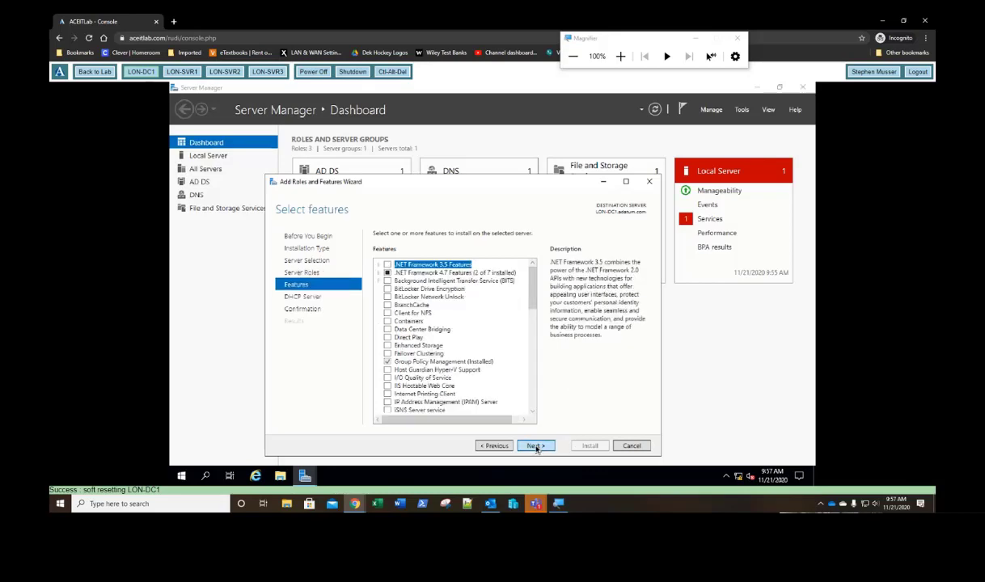
pyautogui.click(537, 447)
pyautogui.click(537, 447)
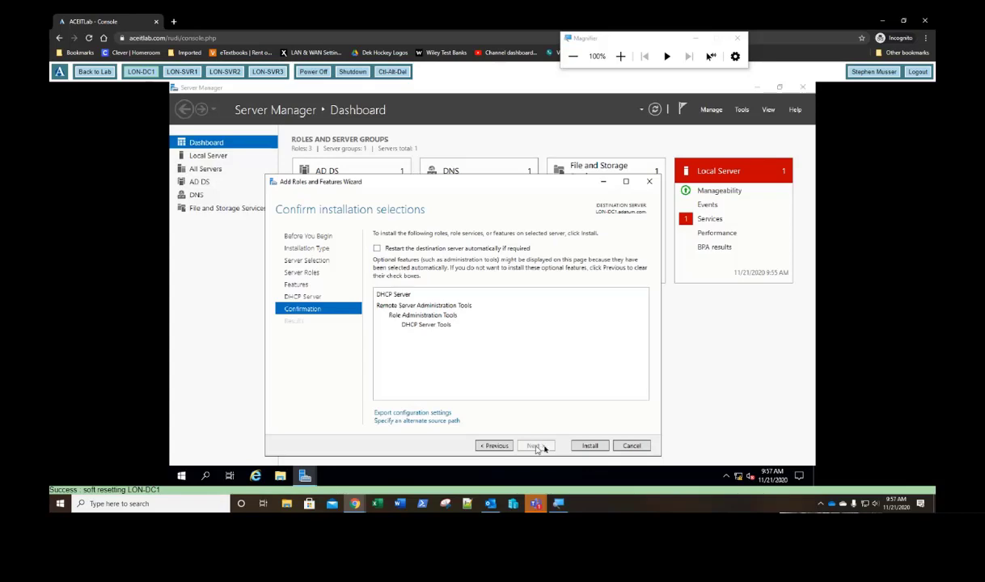
pyautogui.click(588, 446)
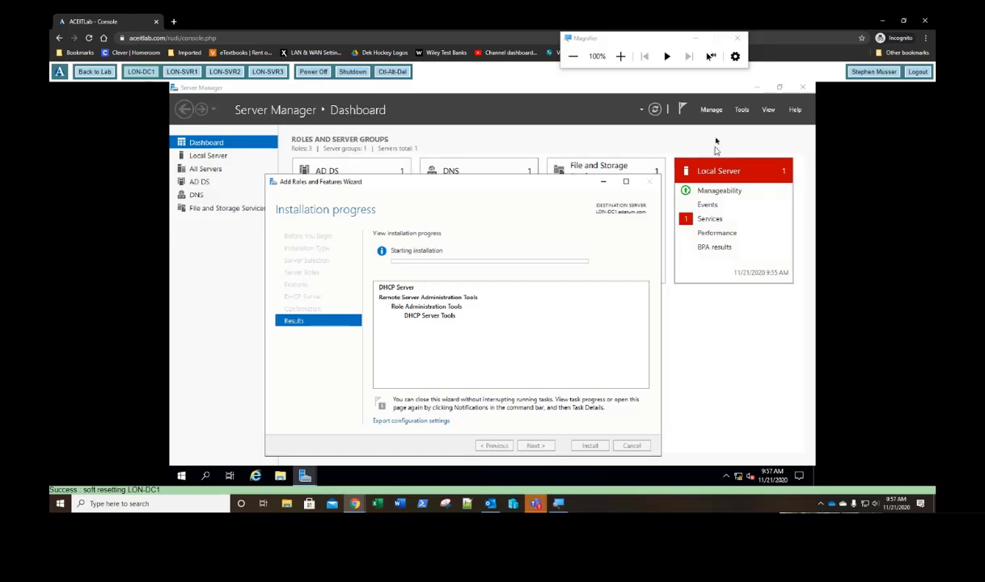
pyautogui.click(741, 112)
pyautogui.click(740, 111)
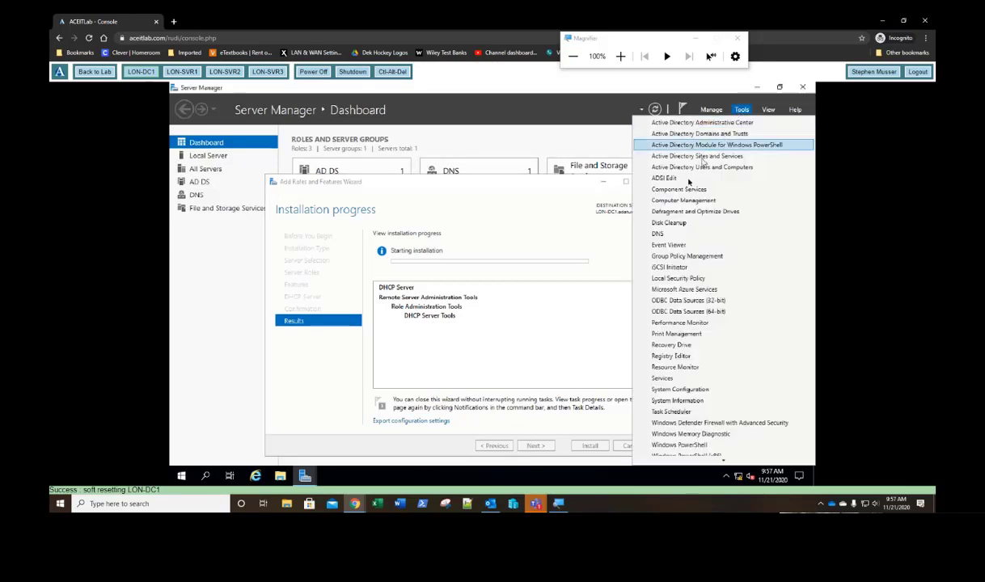
# Step: In DNS Manager, confirm adatum.com's lon-dc1 host record is 172.16.0.10 and view Reverse Lookup Zones
pyautogui.click(659, 234)
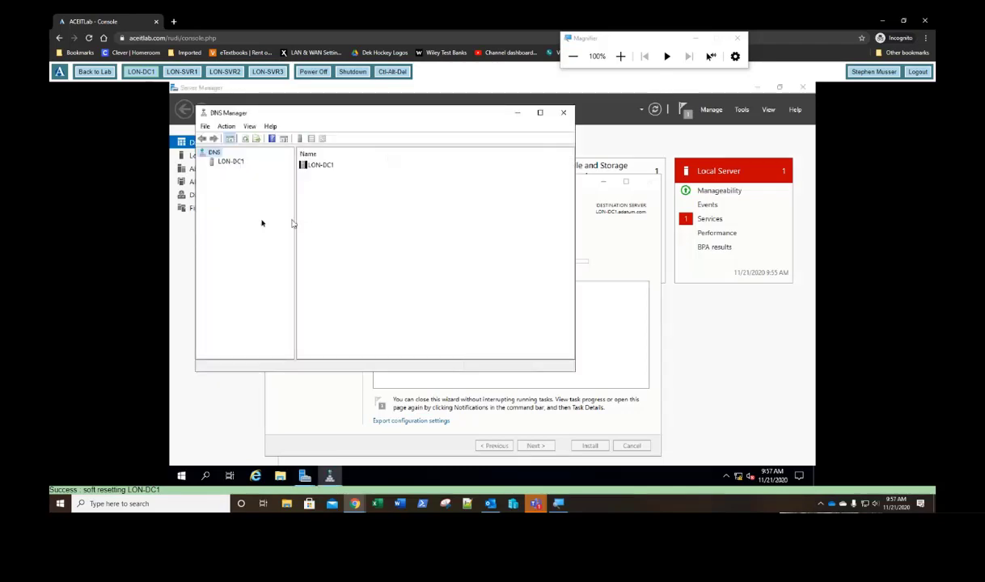
pyautogui.click(223, 163)
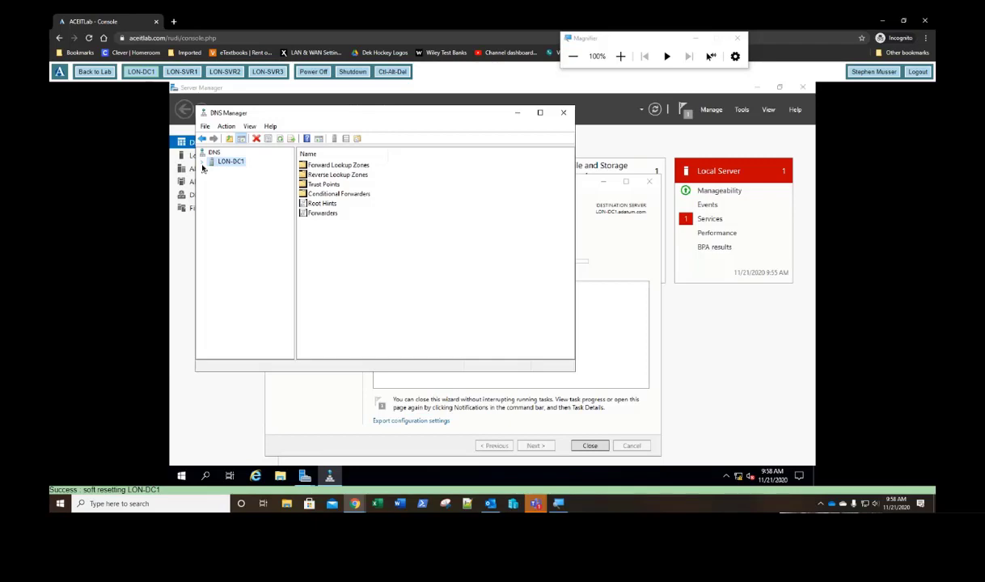
pyautogui.click(204, 162)
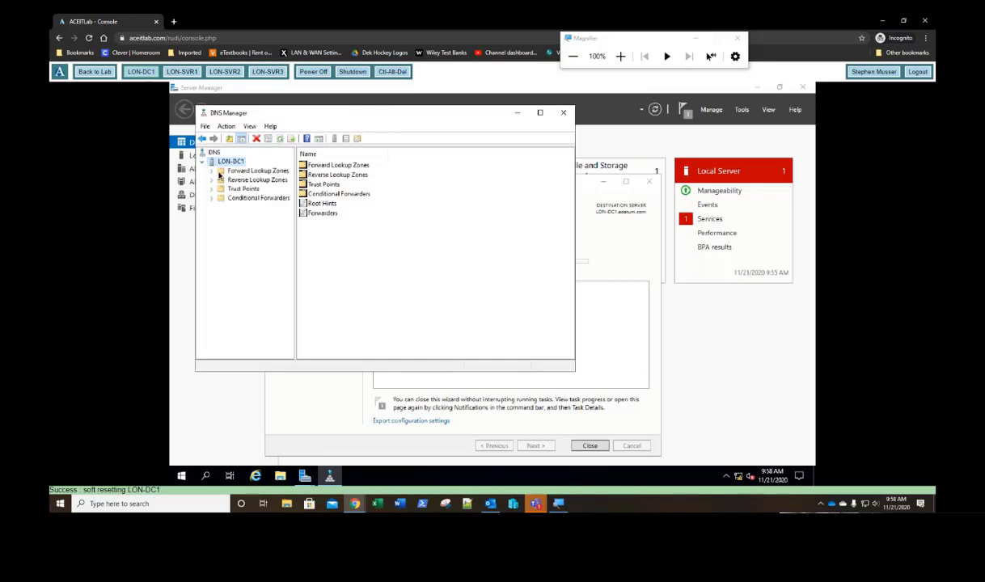
pyautogui.click(218, 172)
pyautogui.doubleClick(217, 174)
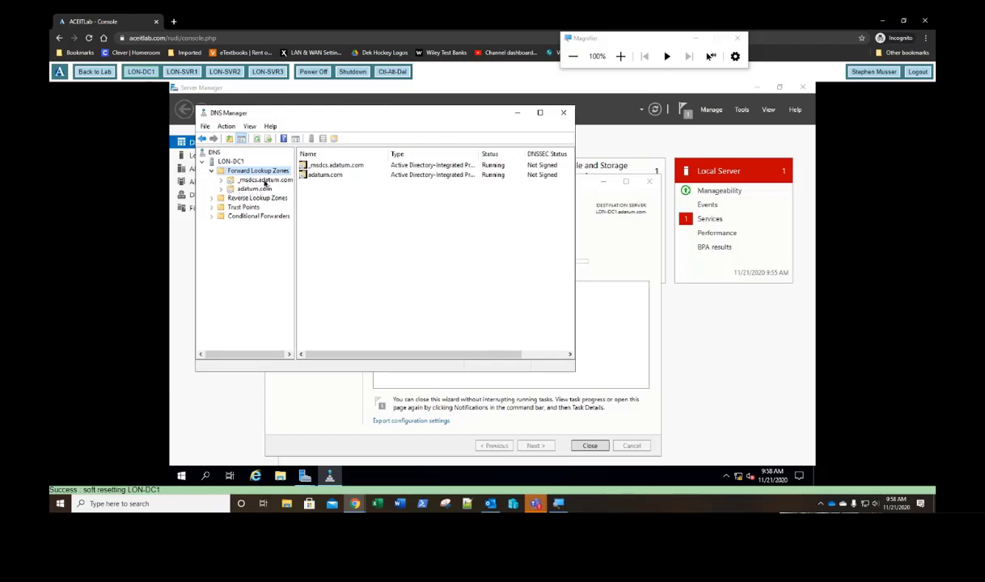
pyautogui.click(252, 189)
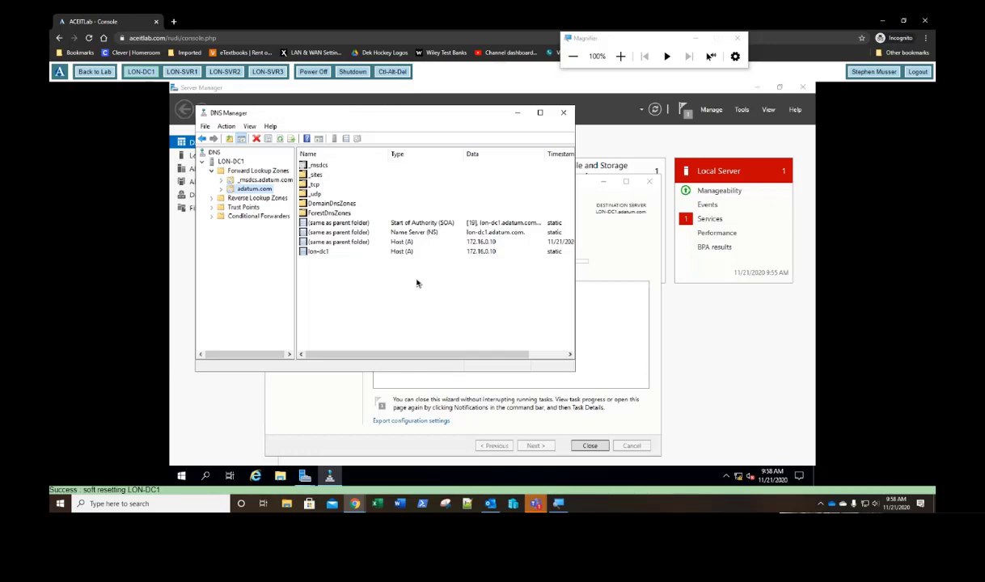
pyautogui.click(320, 253)
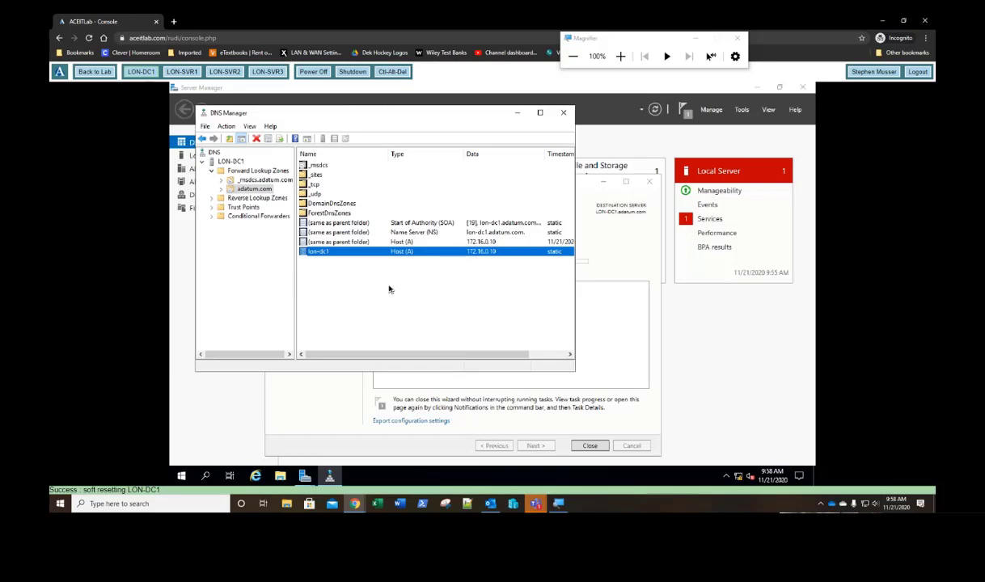
pyautogui.click(234, 199)
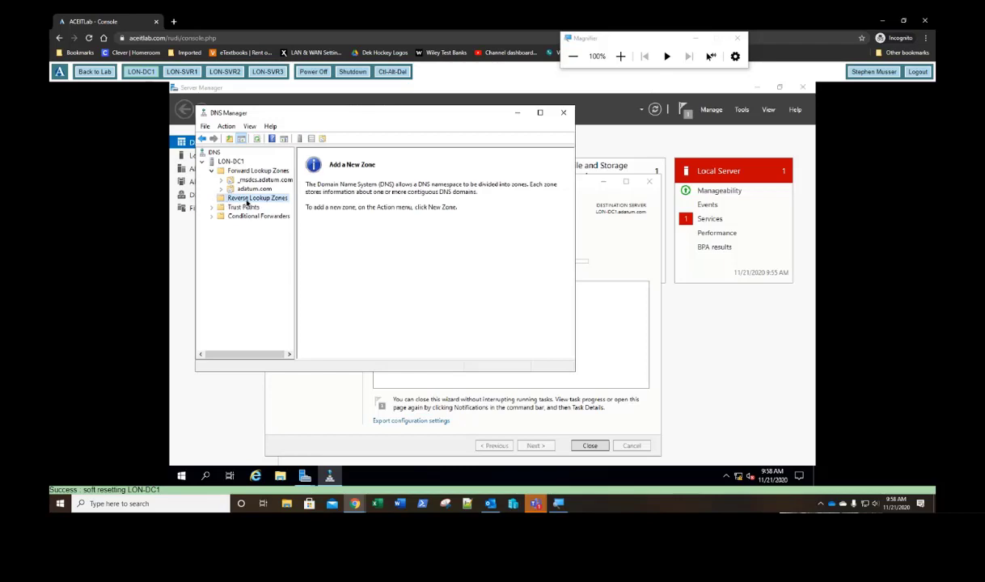
# Step: Create an AD-integrated IPv4 reverse lookup zone for network 172.16 with secure dynamic updates
pyautogui.rightClick(235, 189)
pyautogui.click(267, 197)
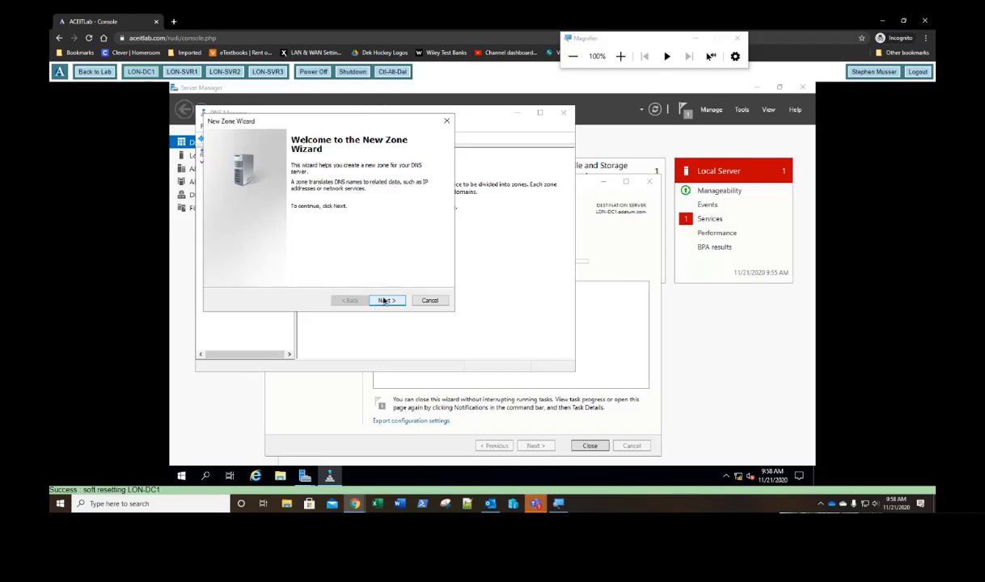
pyautogui.click(384, 301)
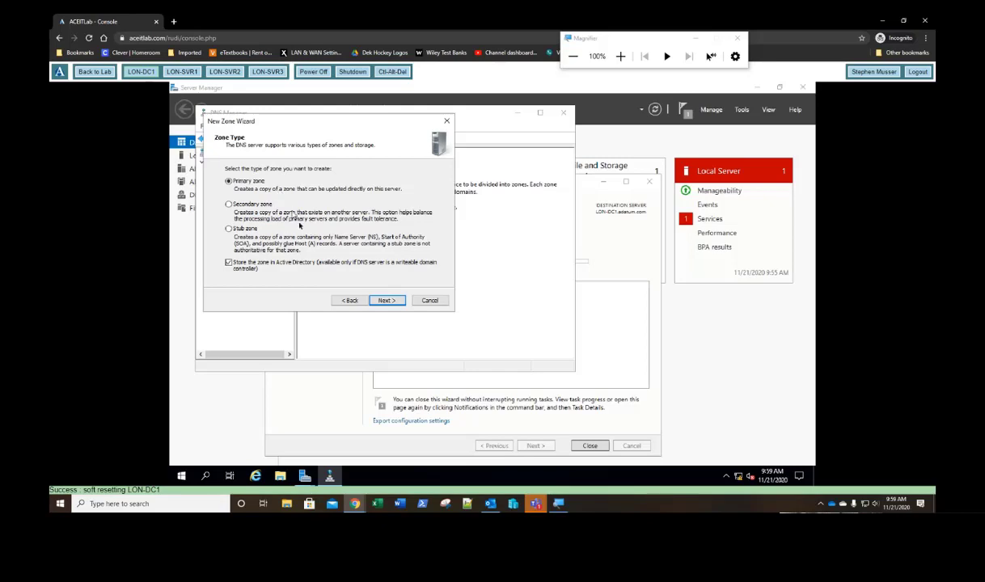
pyautogui.click(382, 302)
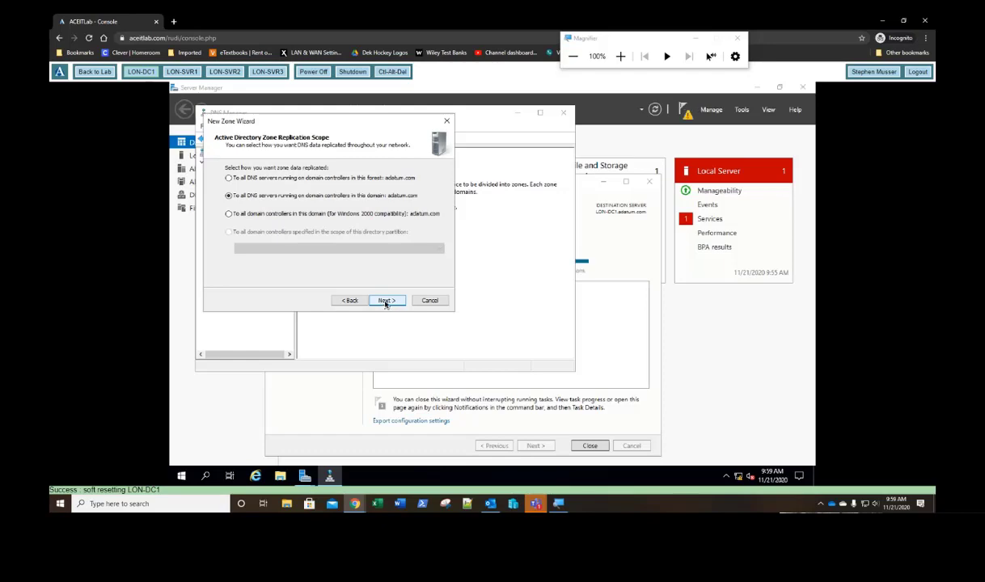
pyautogui.click(385, 302)
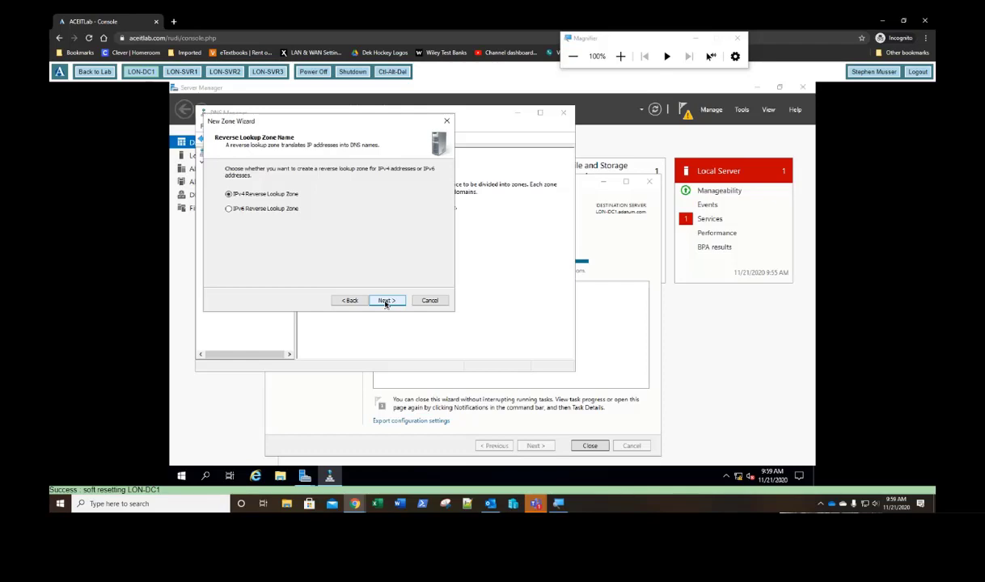
pyautogui.click(385, 301)
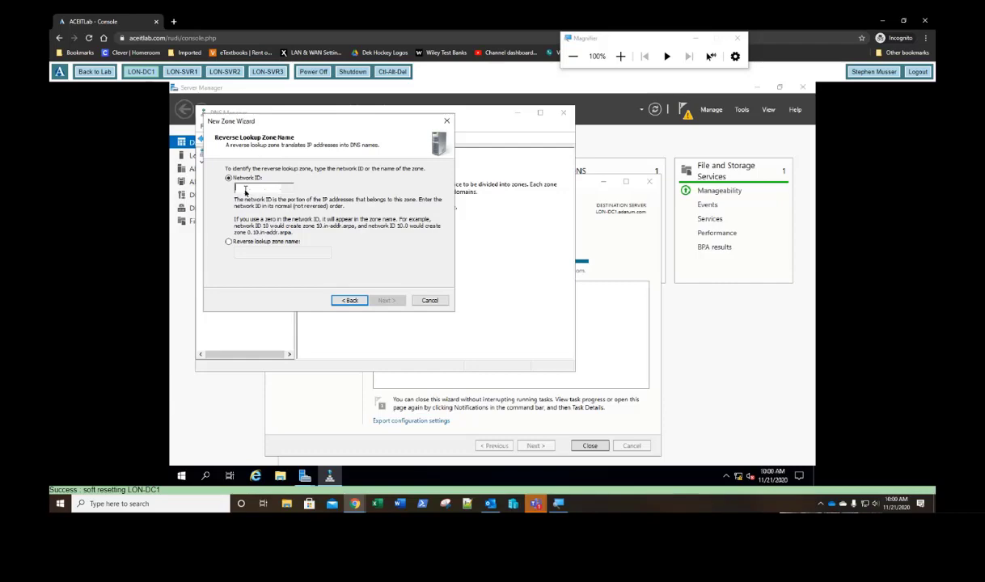
pyautogui.write('172.16')
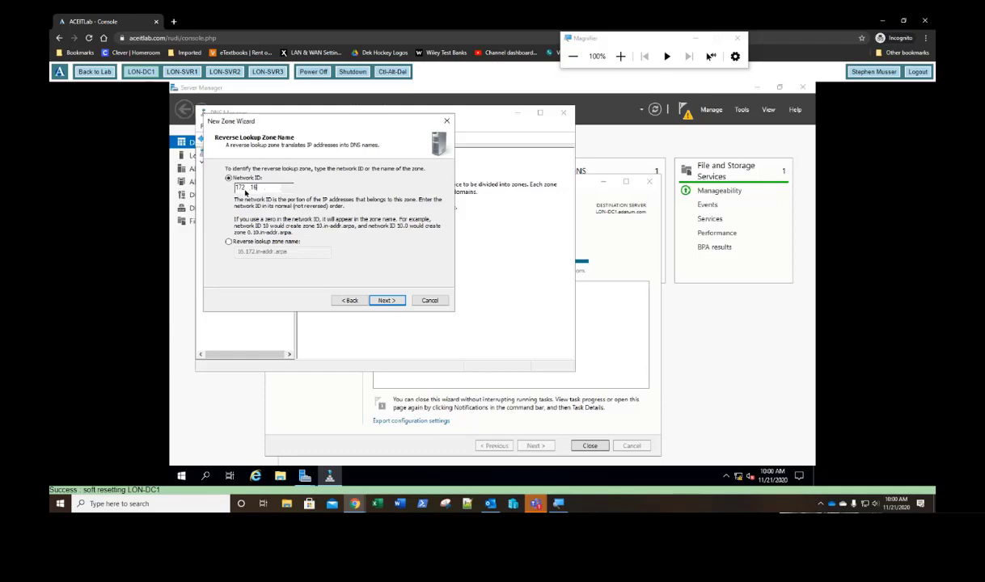
pyautogui.click(386, 301)
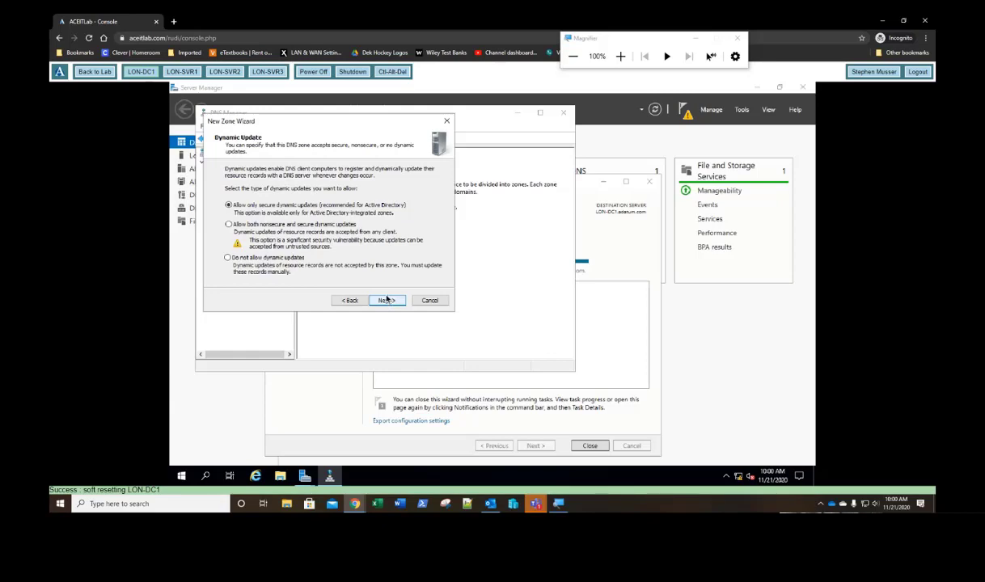
pyautogui.click(387, 300)
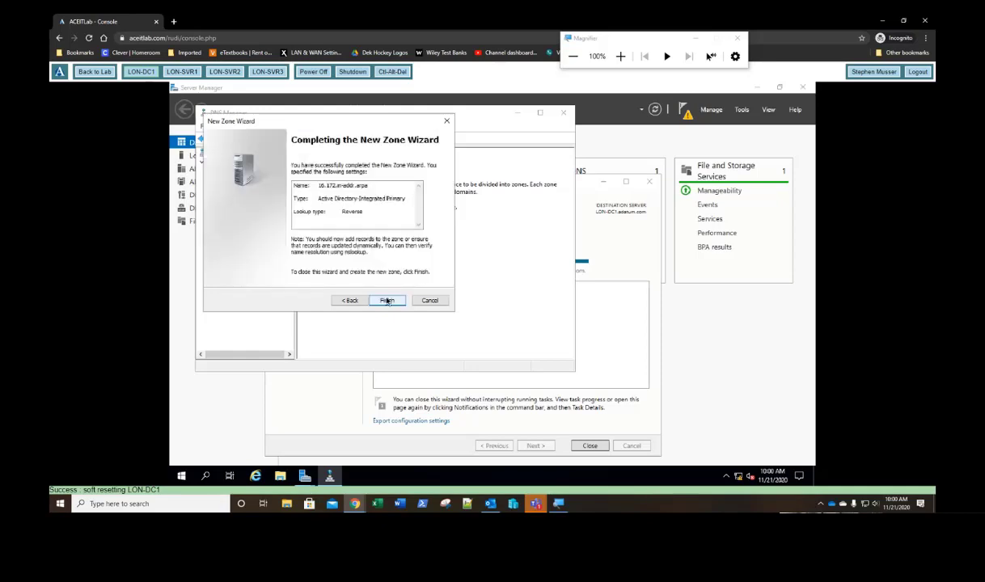
pyautogui.click(386, 300)
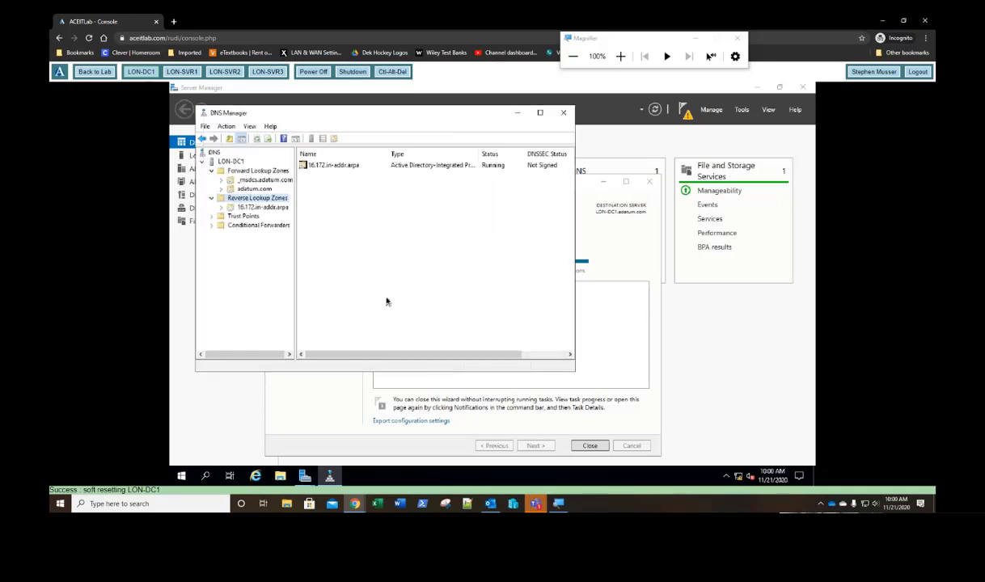
# Step: View the new 16.172.in-addr.arpa zone, then return to adatum.com showing lon-dc1 at 172.16.0.10
pyautogui.click(249, 208)
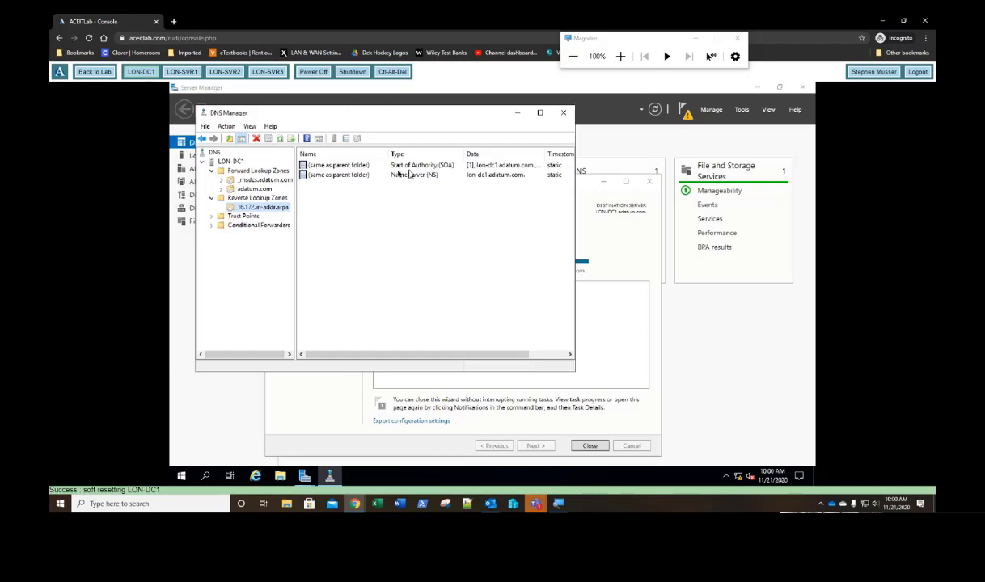
pyautogui.click(246, 188)
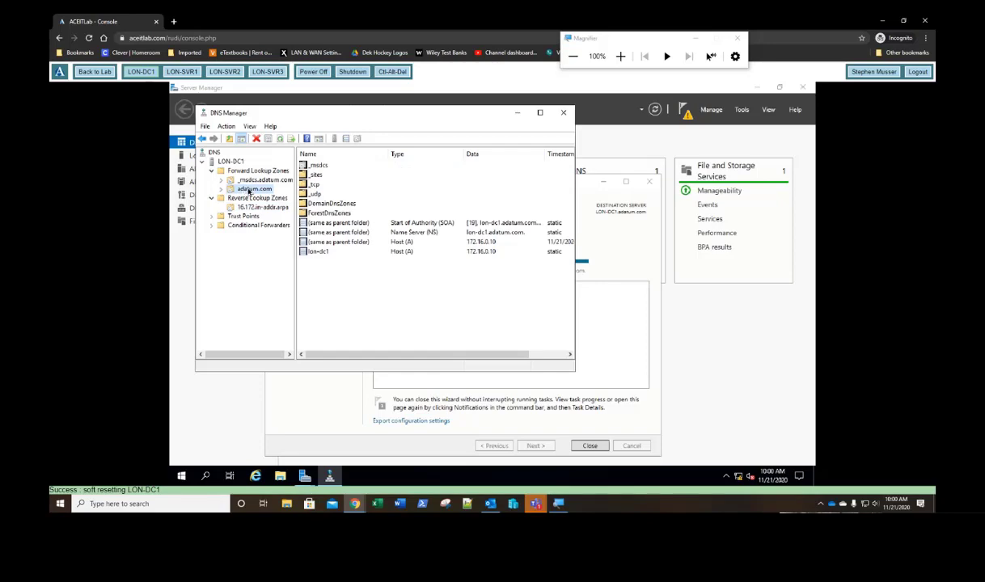
# Step: Enable 'Update associated pointer (PTR) record' on the lon-dc1 host record
pyautogui.doubleClick(322, 254)
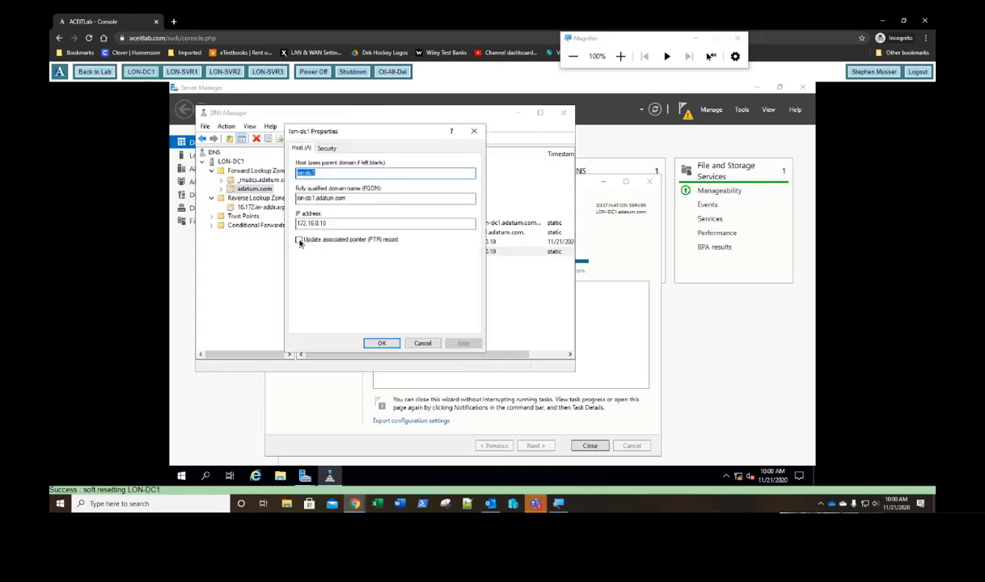
pyautogui.click(299, 240)
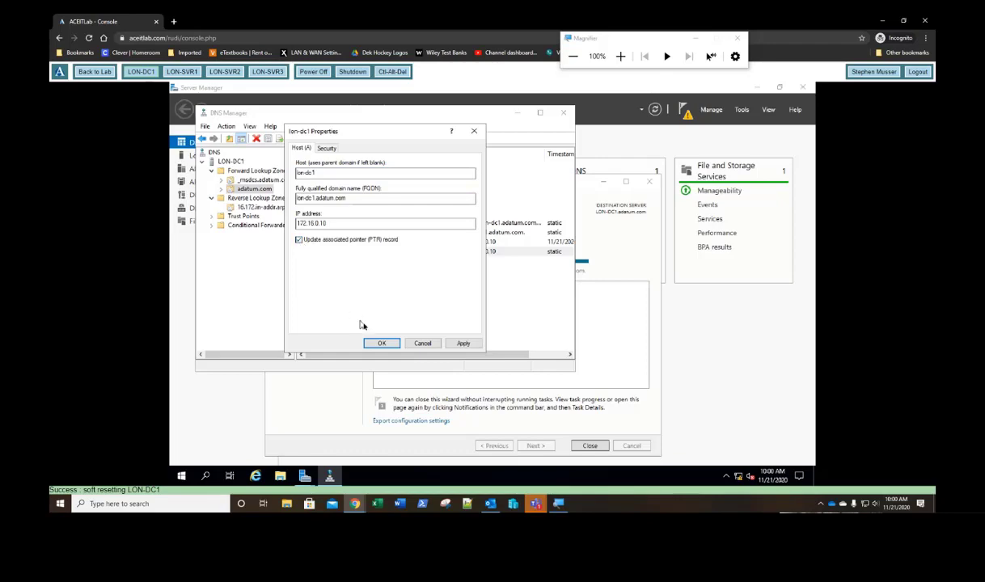
pyautogui.click(381, 343)
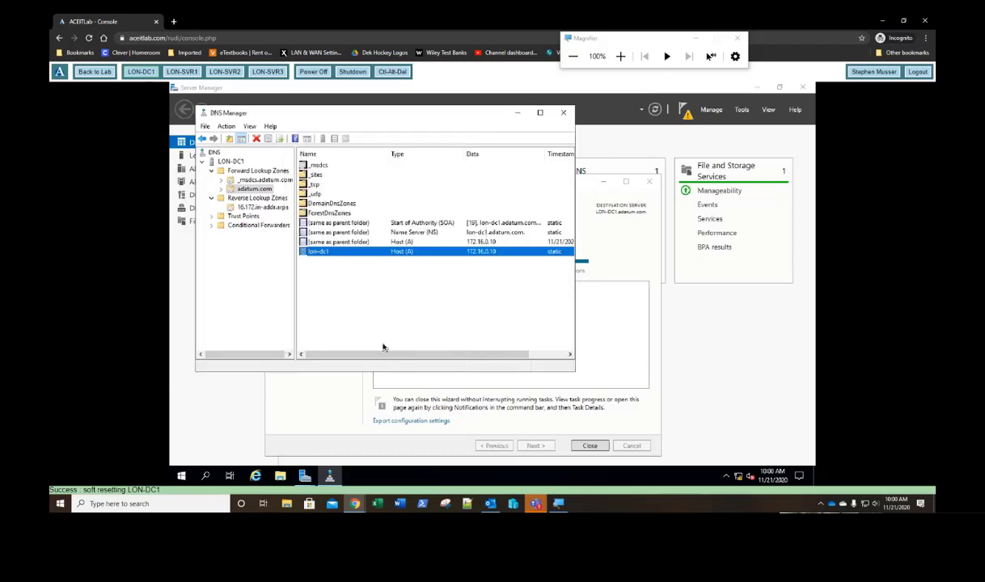
# Step: Refresh 16.172.in-addr.arpa to verify the 172.16.0.10 PTR record, recheck lon-dc1, and close DNS Manager
pyautogui.click(266, 207)
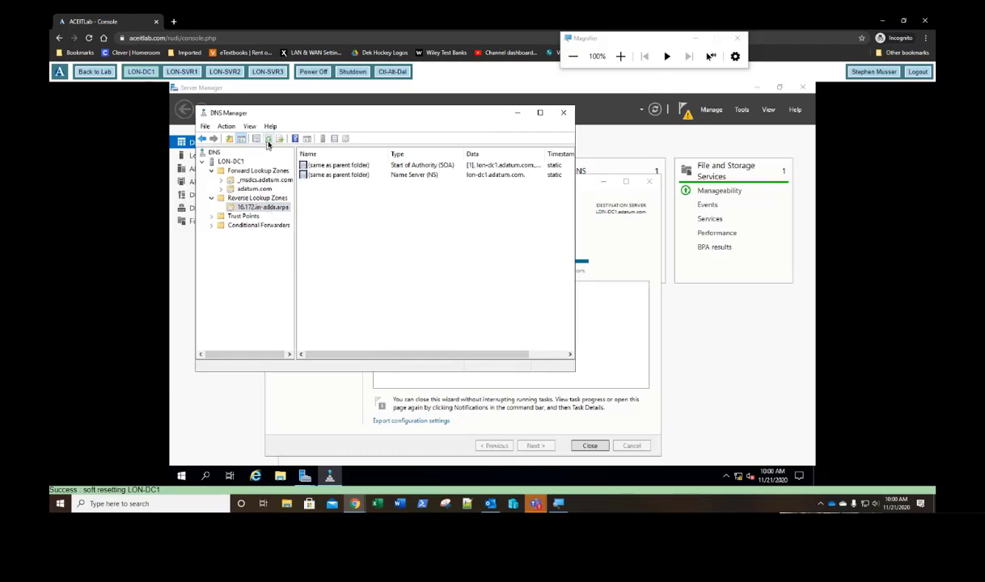
pyautogui.click(270, 139)
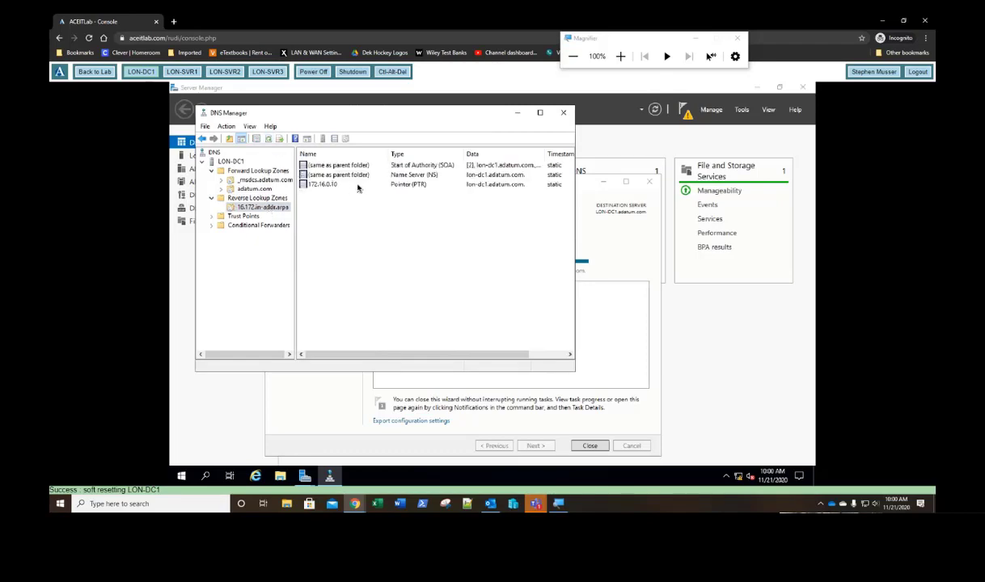
pyautogui.click(359, 187)
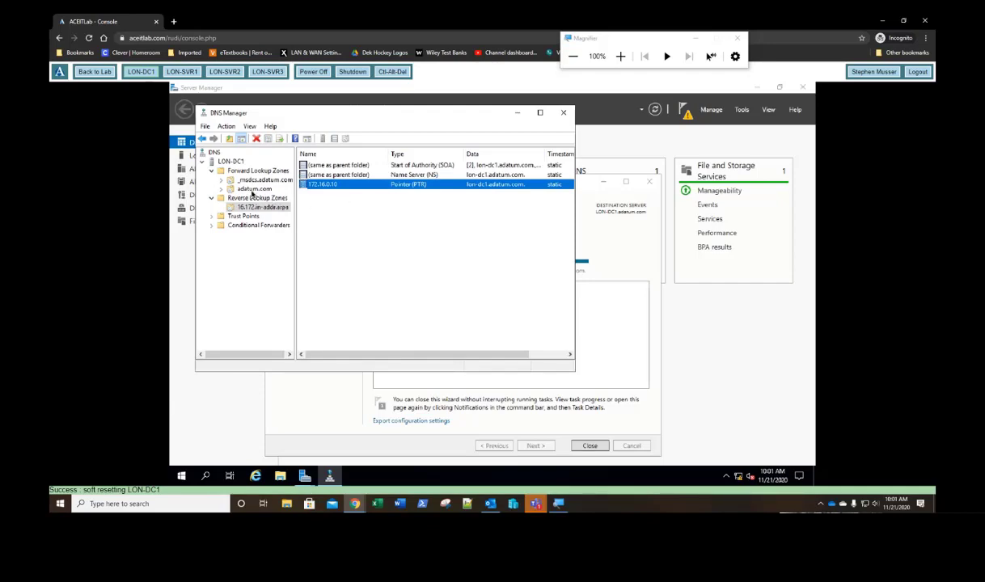
pyautogui.click(253, 190)
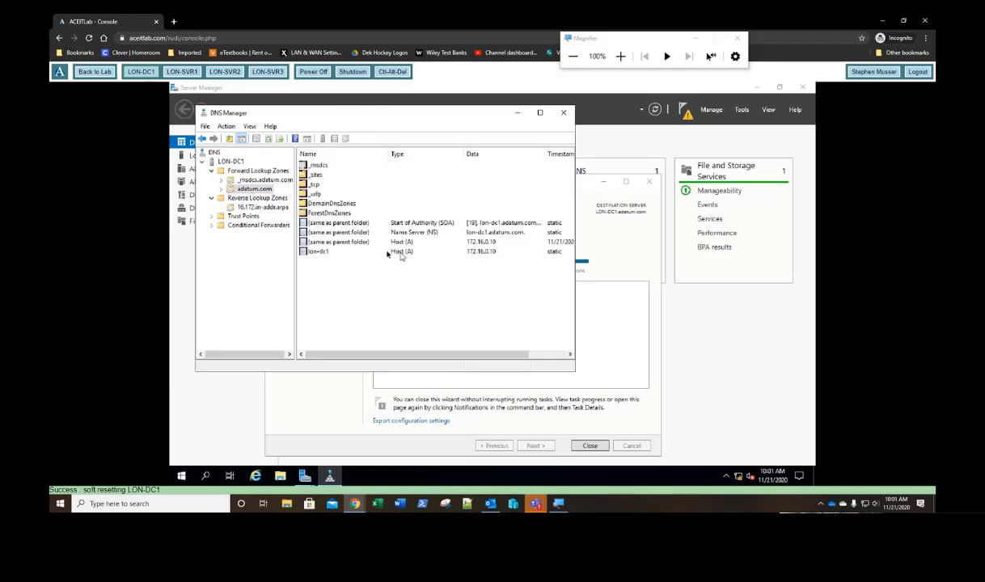
pyautogui.click(324, 253)
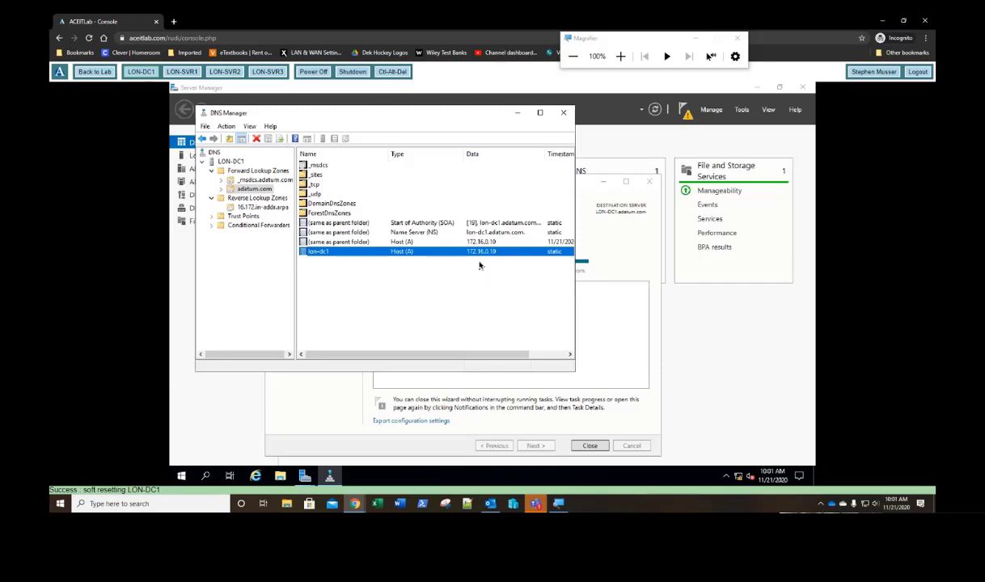
pyautogui.click(563, 112)
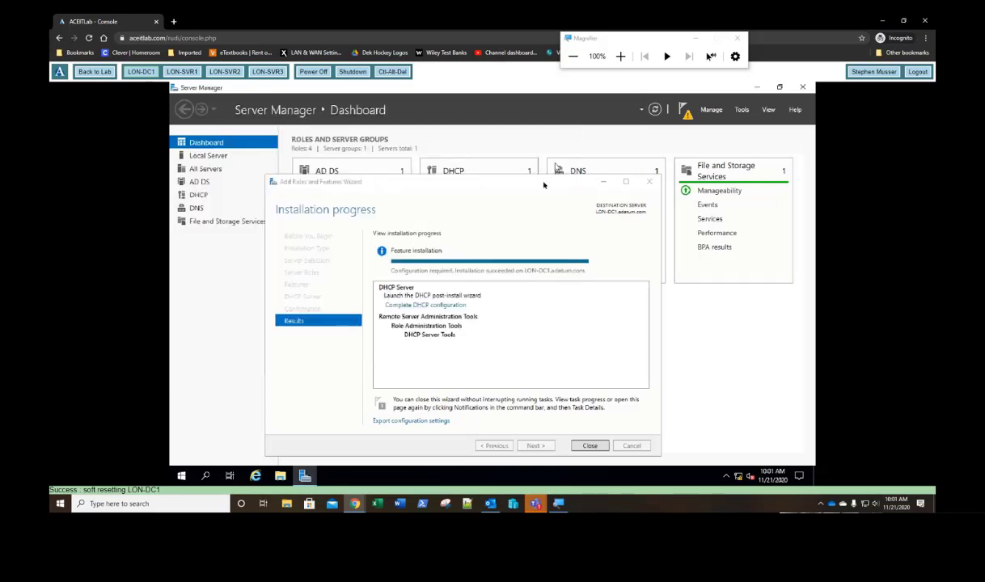
# Step: Complete the DHCP post-install configuration, creating the security groups and authorizing the server, then close the wizard
pyautogui.click(461, 203)
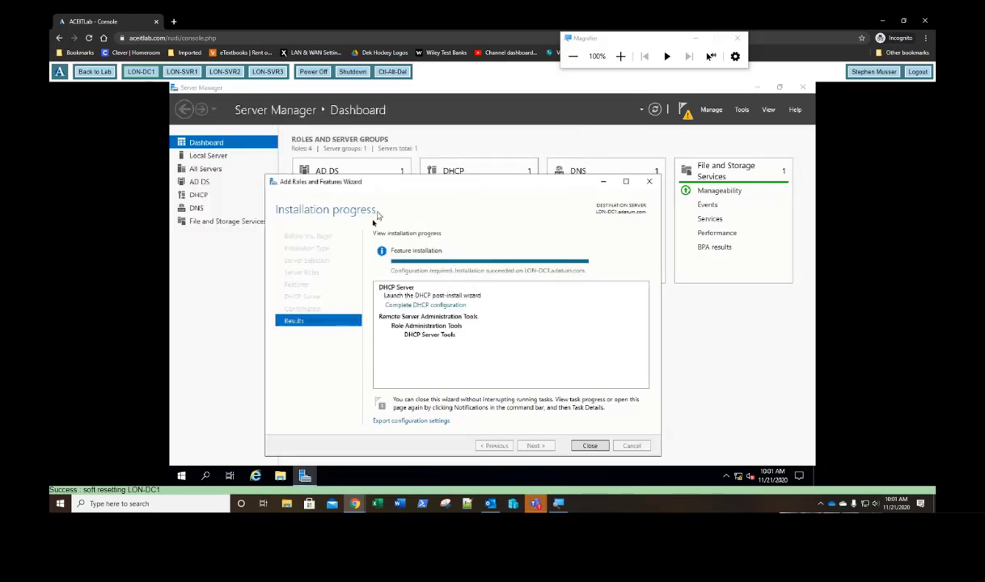
pyautogui.click(422, 305)
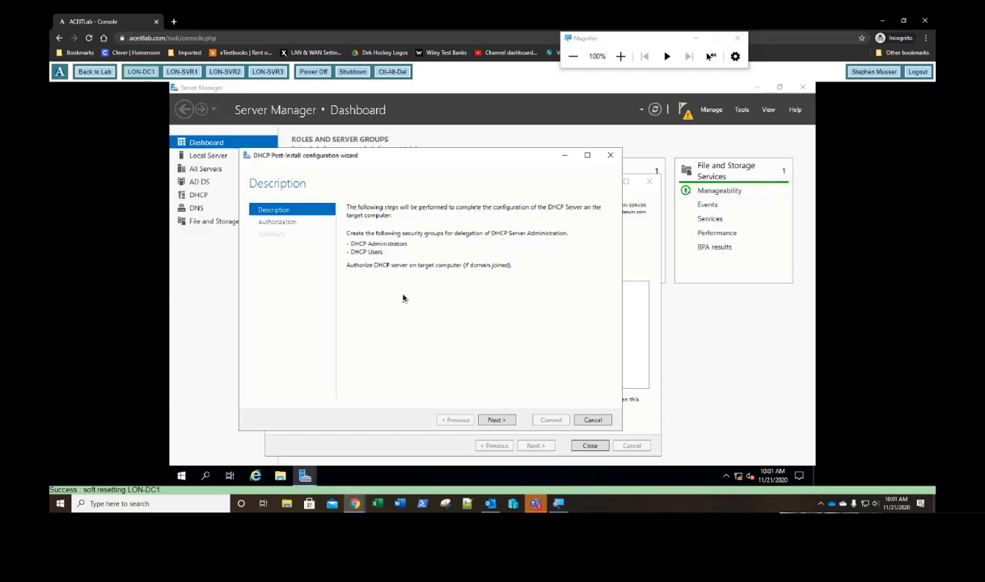
pyautogui.click(496, 420)
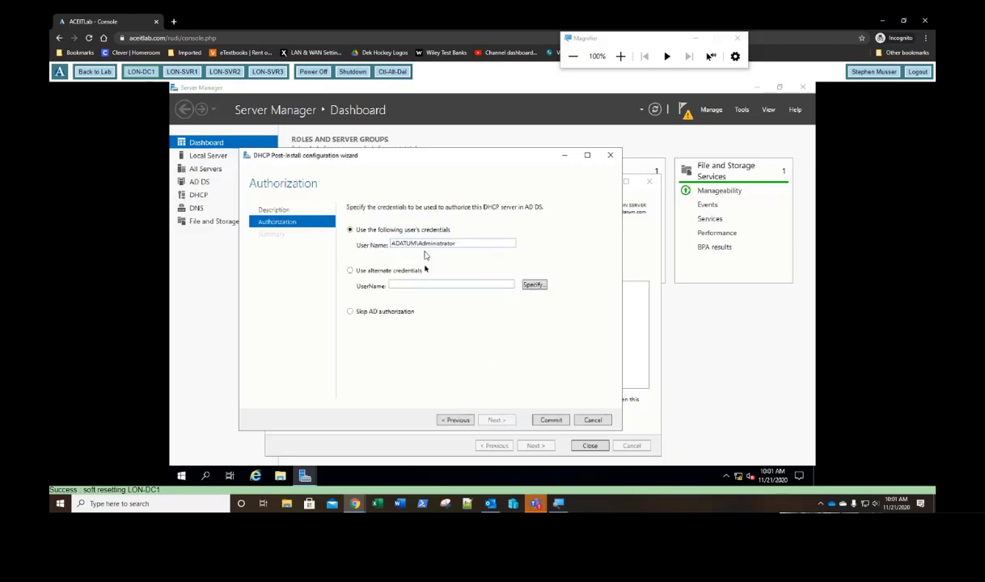
pyautogui.click(552, 419)
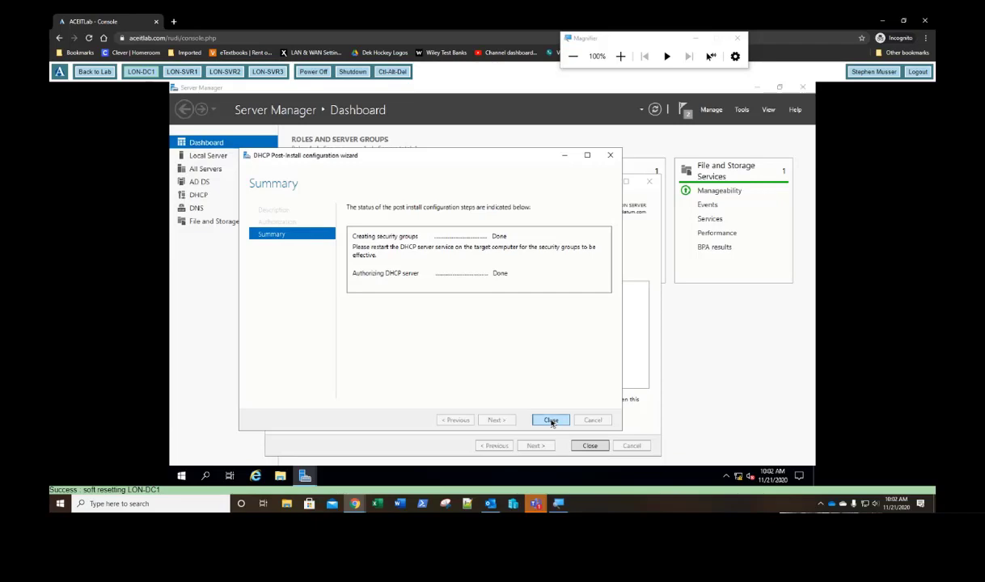
pyautogui.click(552, 421)
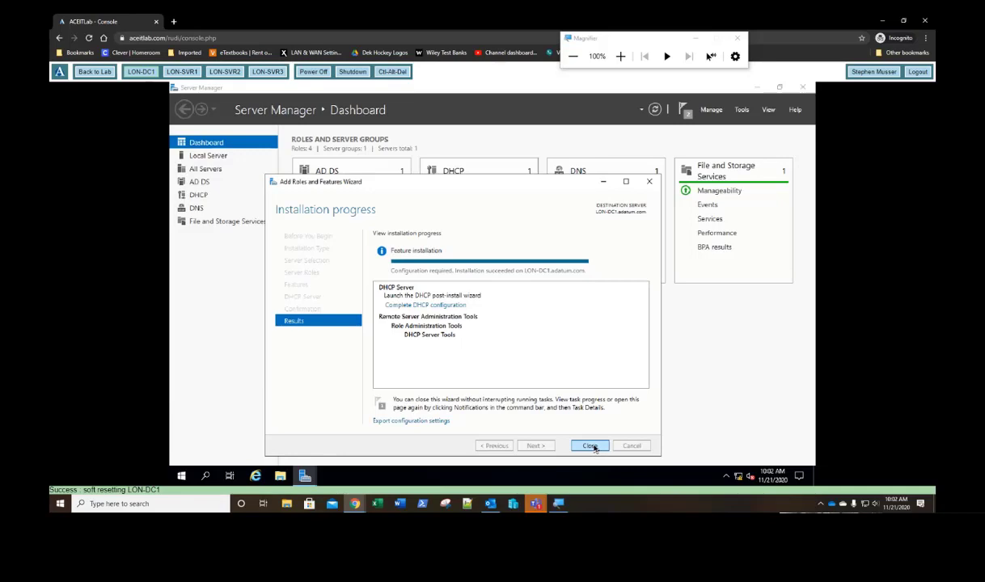
pyautogui.click(590, 446)
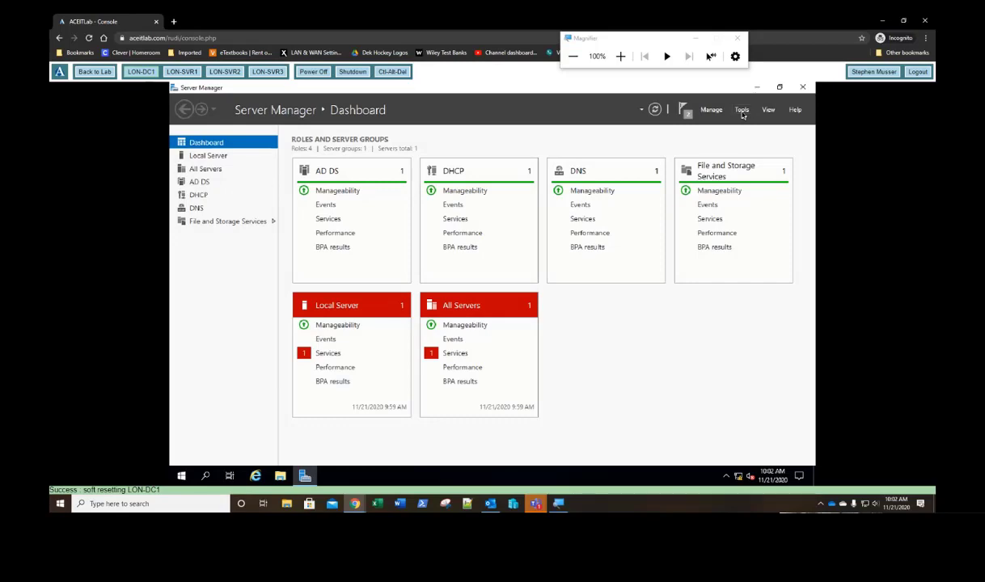
# Step: Open the DHCP console enlarged and expand lon-dc1.adatum.com's IPv4 node
pyautogui.click(742, 113)
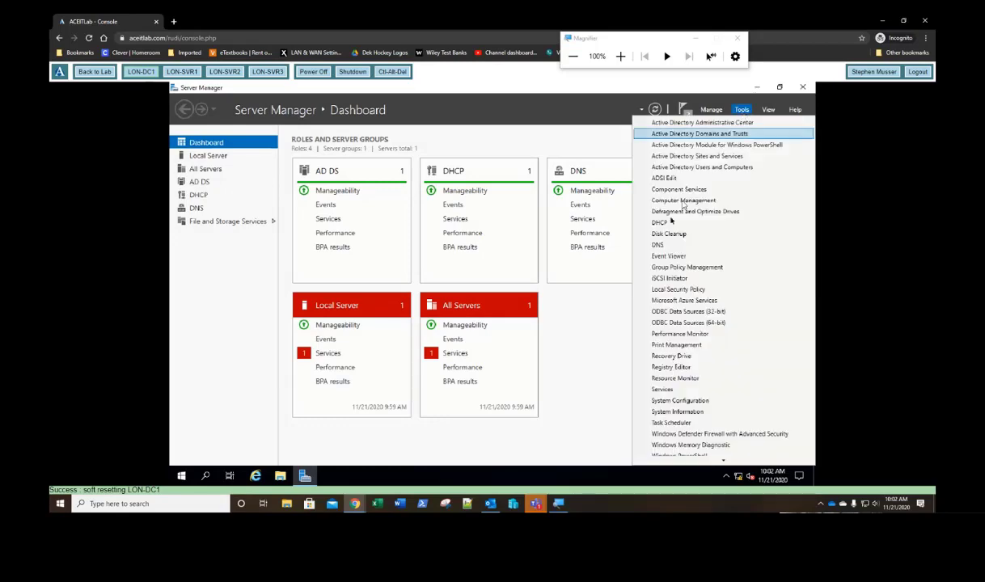
pyautogui.click(660, 223)
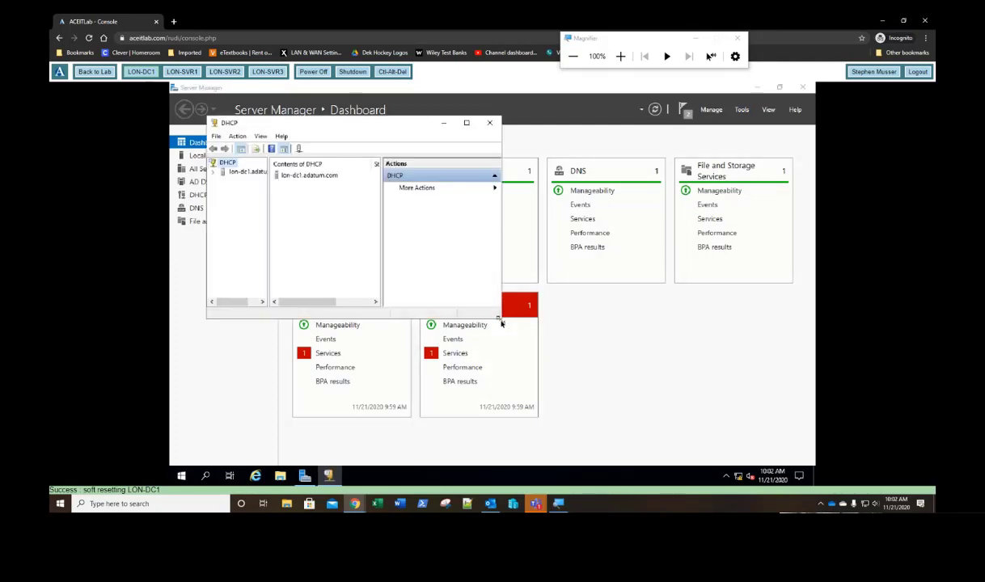
pyautogui.moveTo(501, 318); pyautogui.dragTo(664, 411)
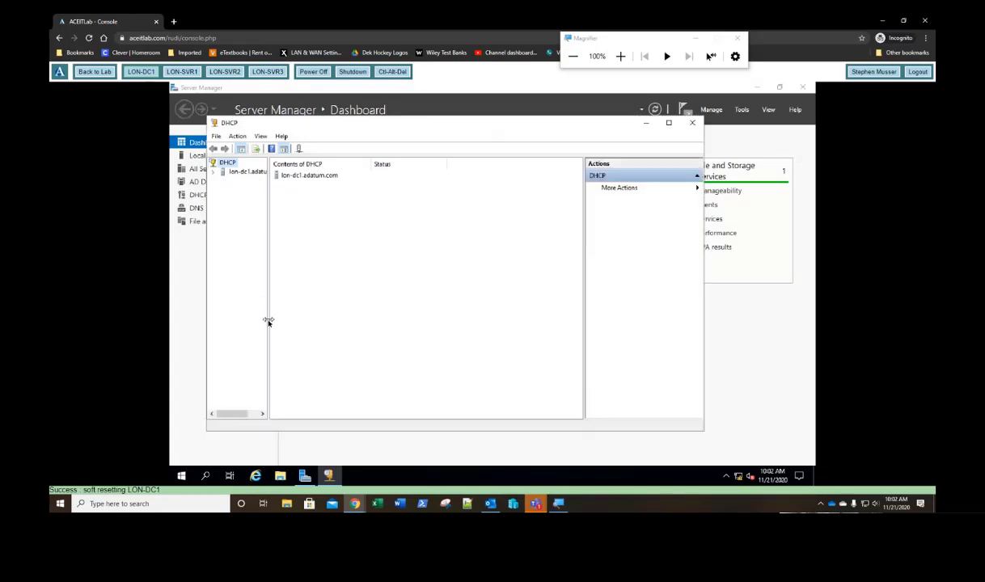
pyautogui.moveTo(268, 323); pyautogui.dragTo(330, 328)
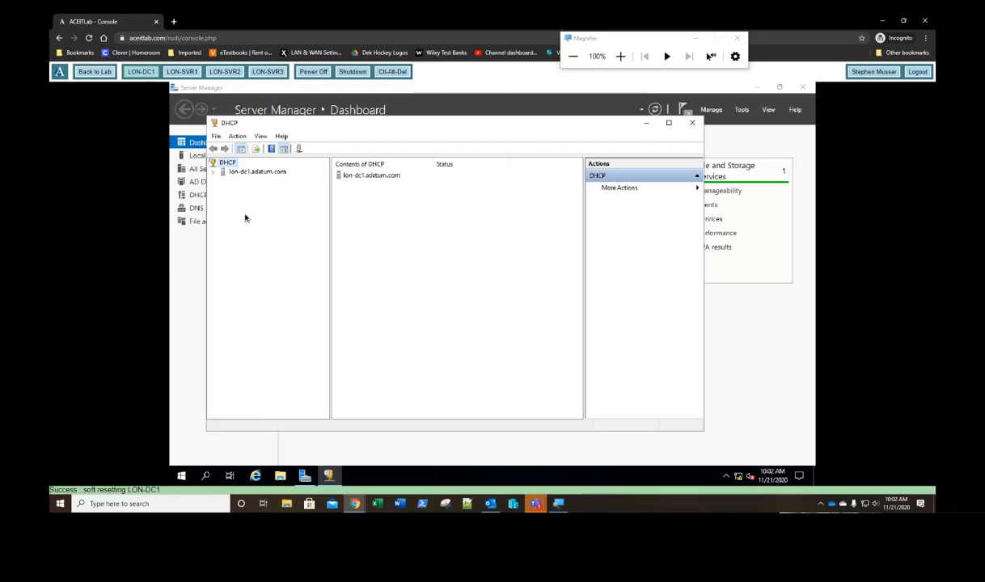
pyautogui.click(213, 172)
pyautogui.click(223, 181)
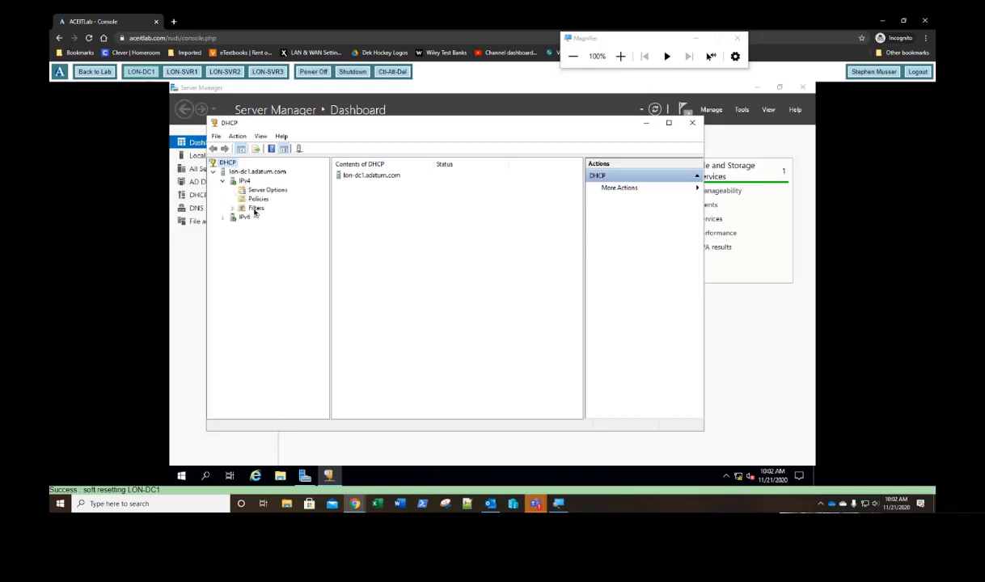
pyautogui.rightClick(245, 183)
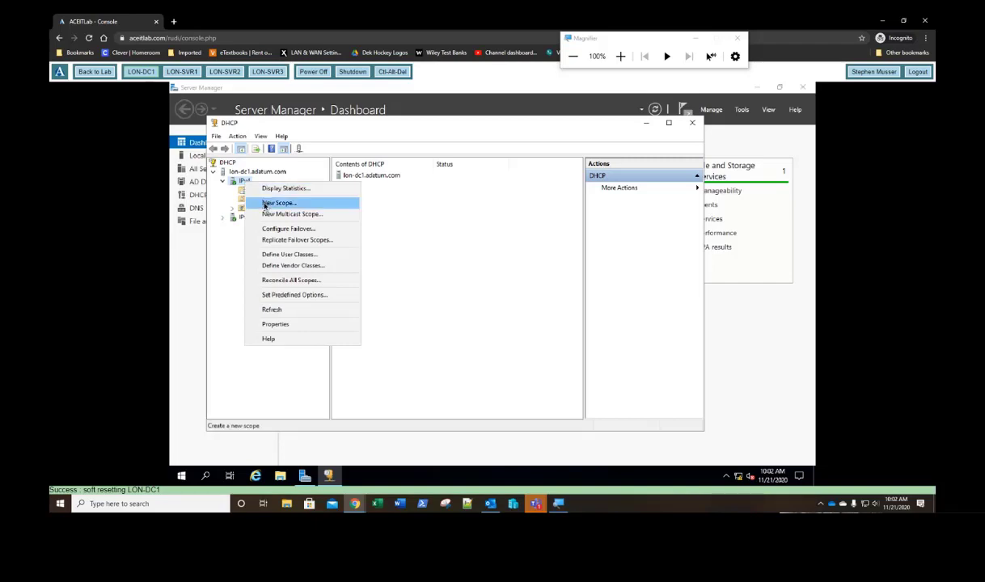
# Step: Start a new DHCP scope named 'adatum' with address range 172.16.0.100 to 172.16.0.190
pyautogui.click(264, 204)
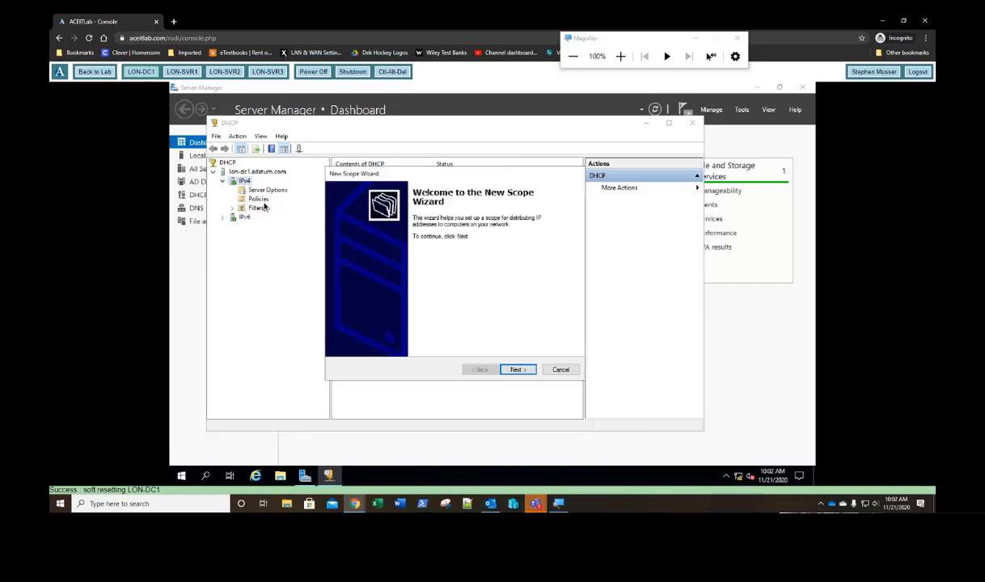
pyautogui.click(517, 369)
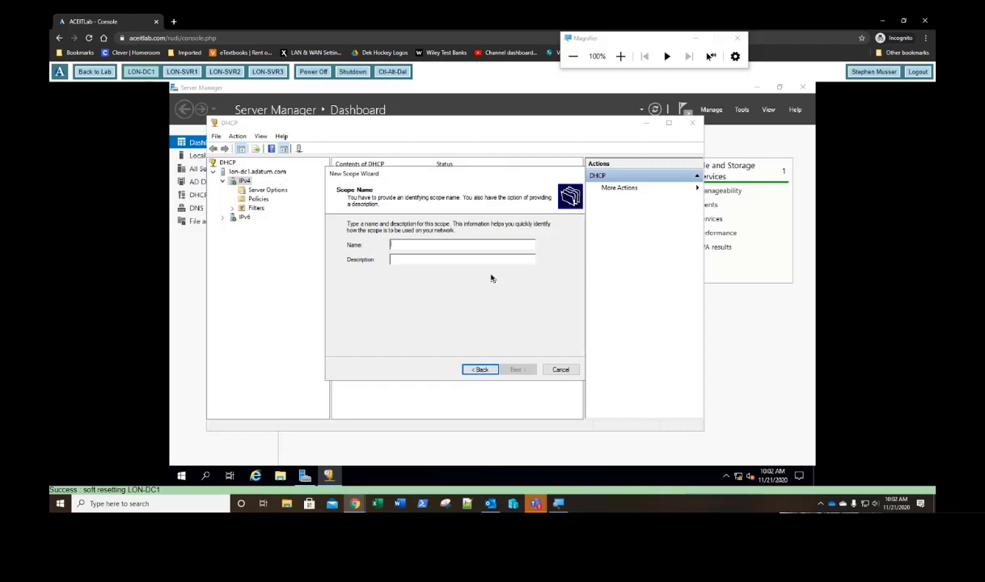
pyautogui.write('adatum')
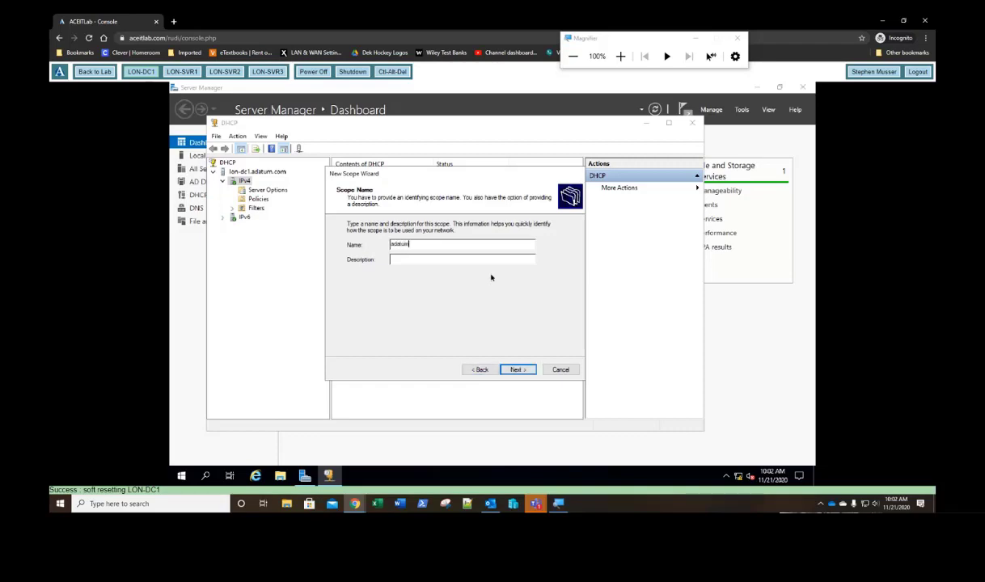
pyautogui.press('Return')
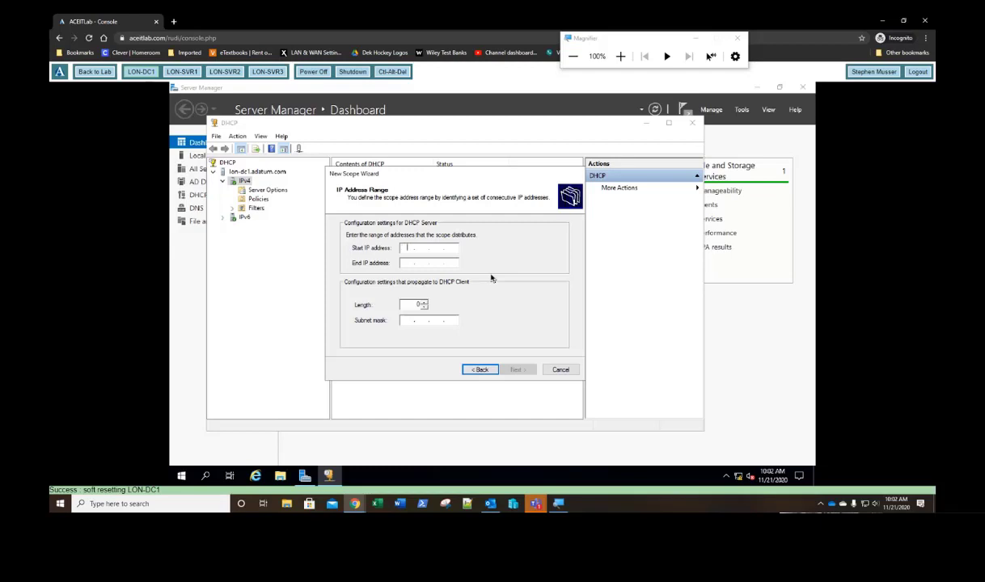
pyautogui.write('172 . 16 . 0 . 100')
pyautogui.press('Tab')
pyautogui.write('172 . ')
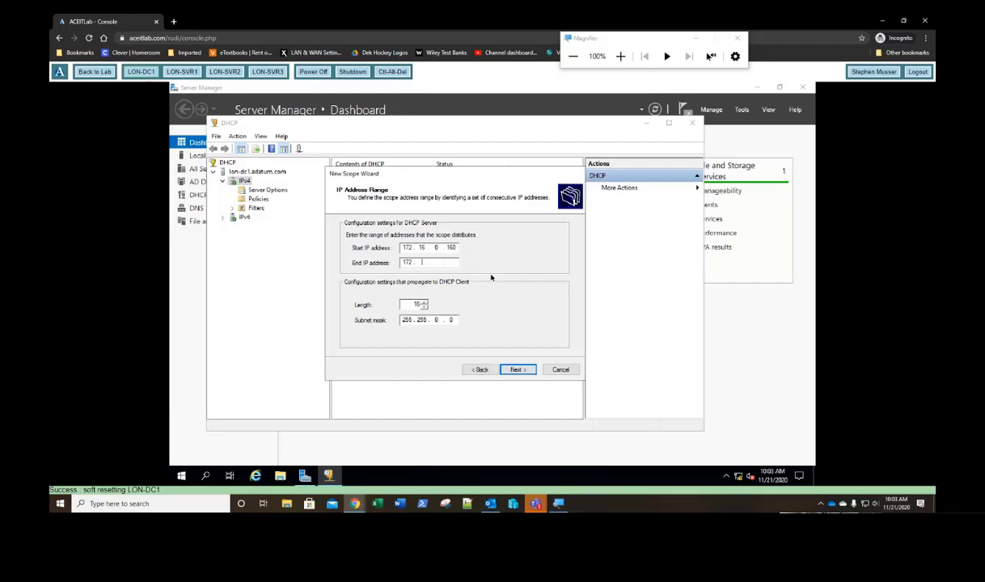
pyautogui.write('16 . 0 . 190')
pyautogui.click(516, 370)
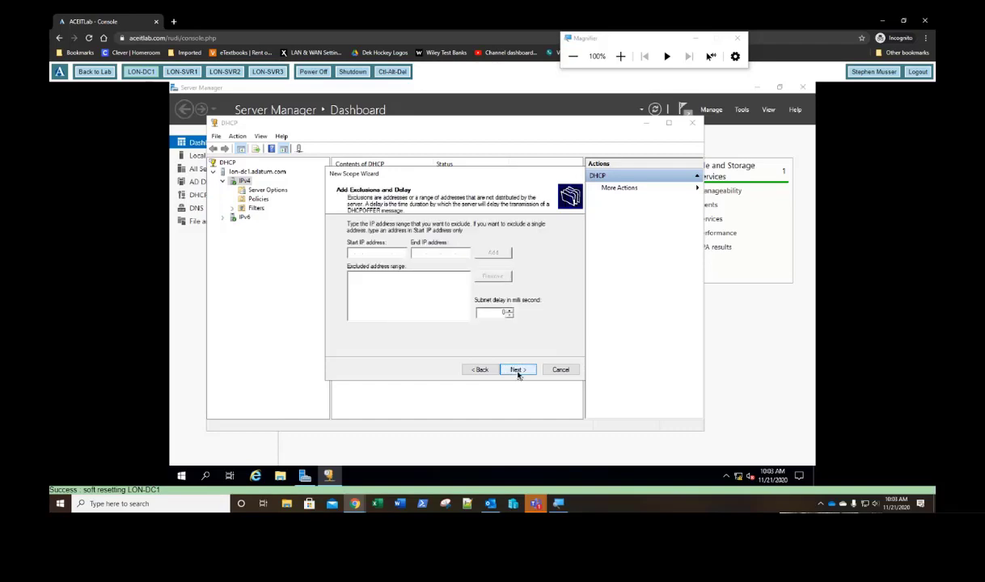
# Step: Keep default exclusions, lease and adatum.com DNS options, skip gateway and WINS, and activate the scope
pyautogui.click(517, 371)
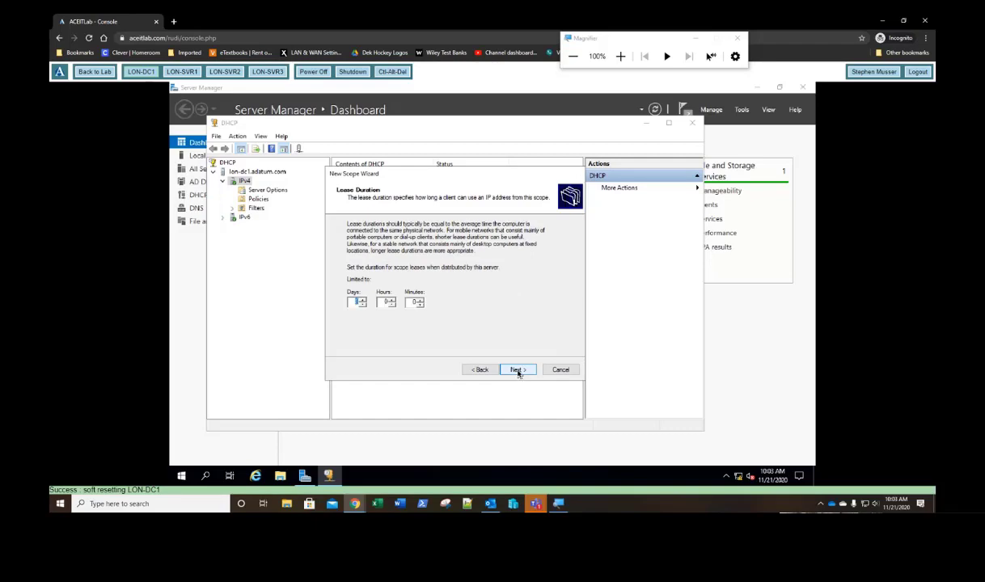
pyautogui.click(518, 371)
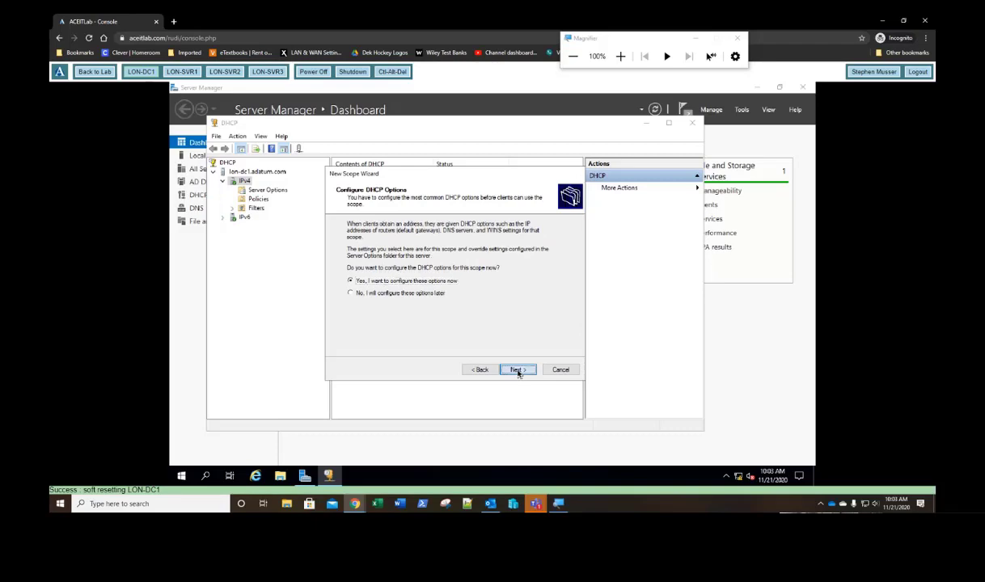
pyautogui.click(519, 371)
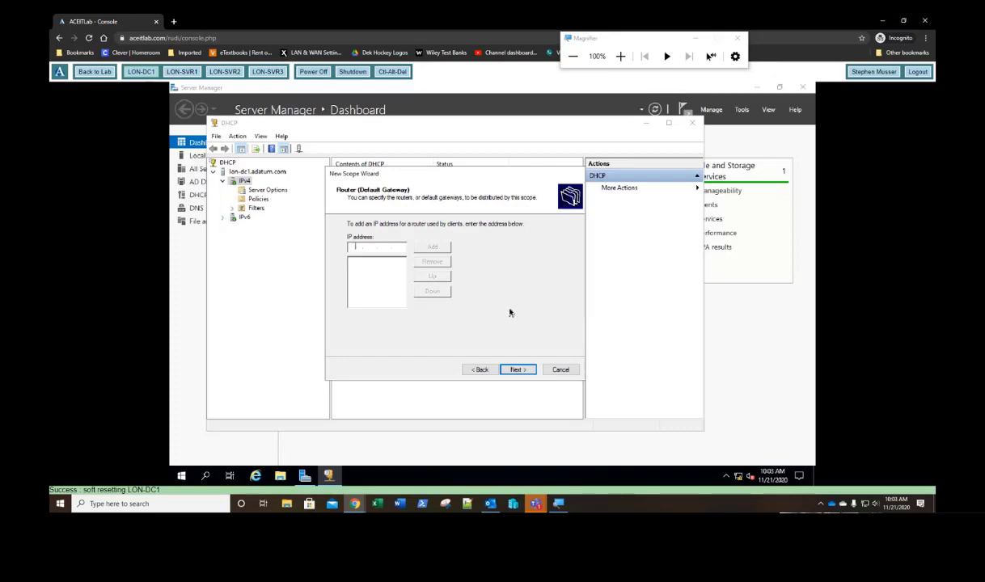
pyautogui.click(514, 371)
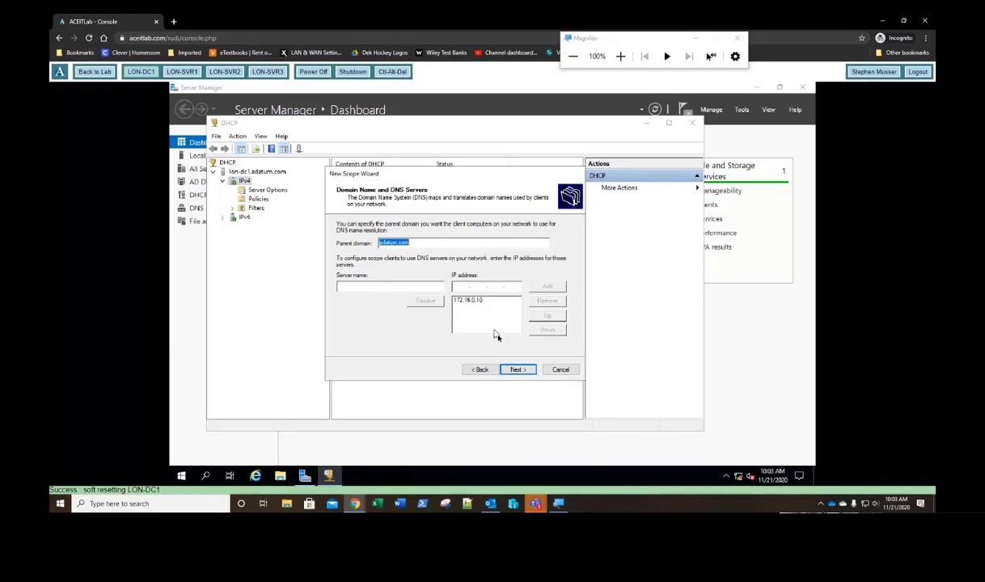
pyautogui.click(518, 369)
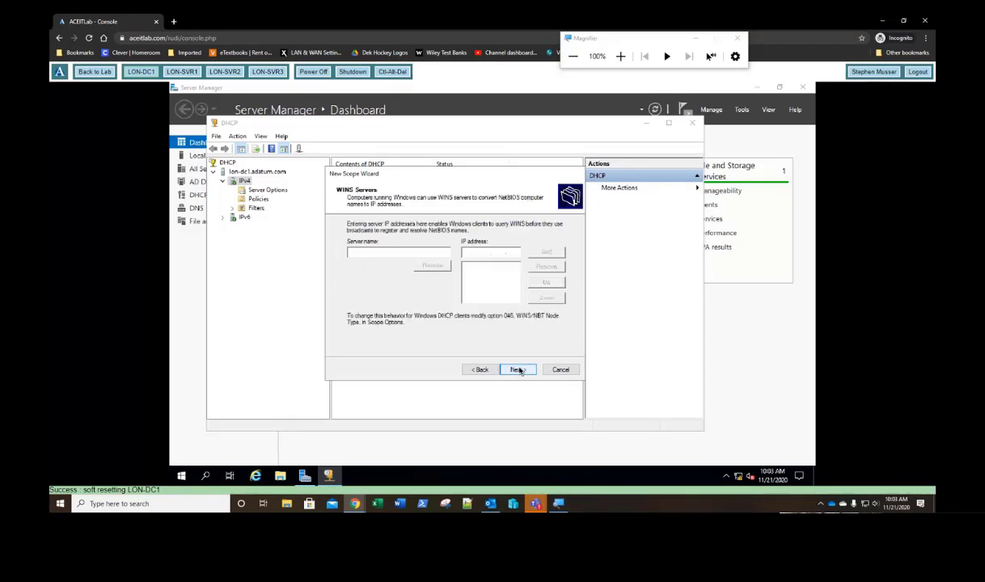
pyautogui.click(518, 369)
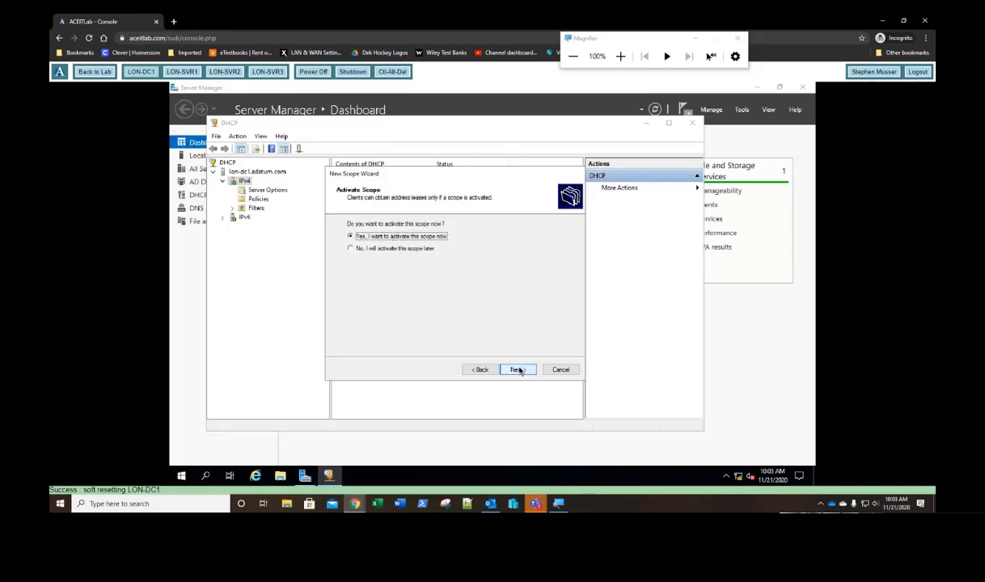
pyautogui.click(518, 369)
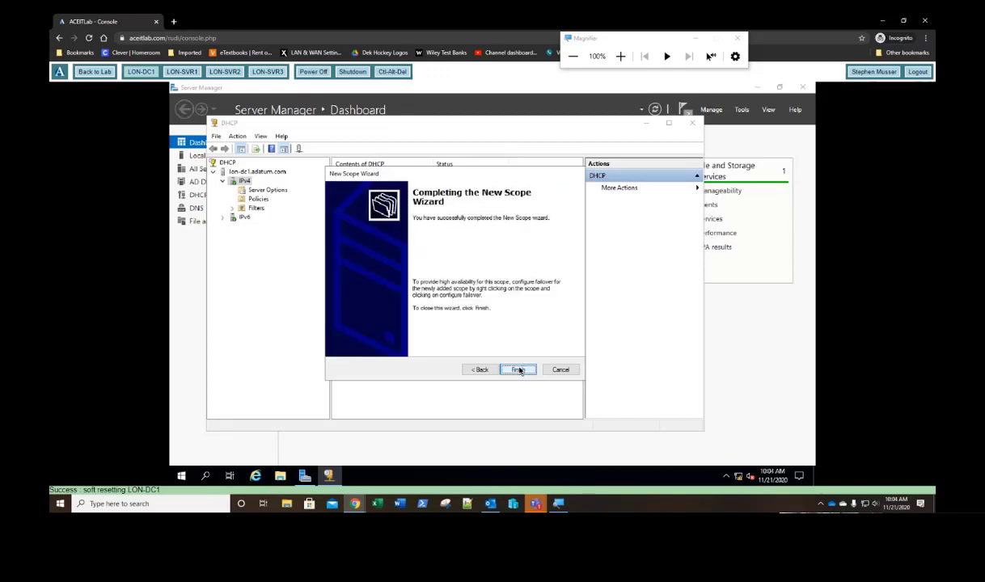
pyautogui.click(519, 370)
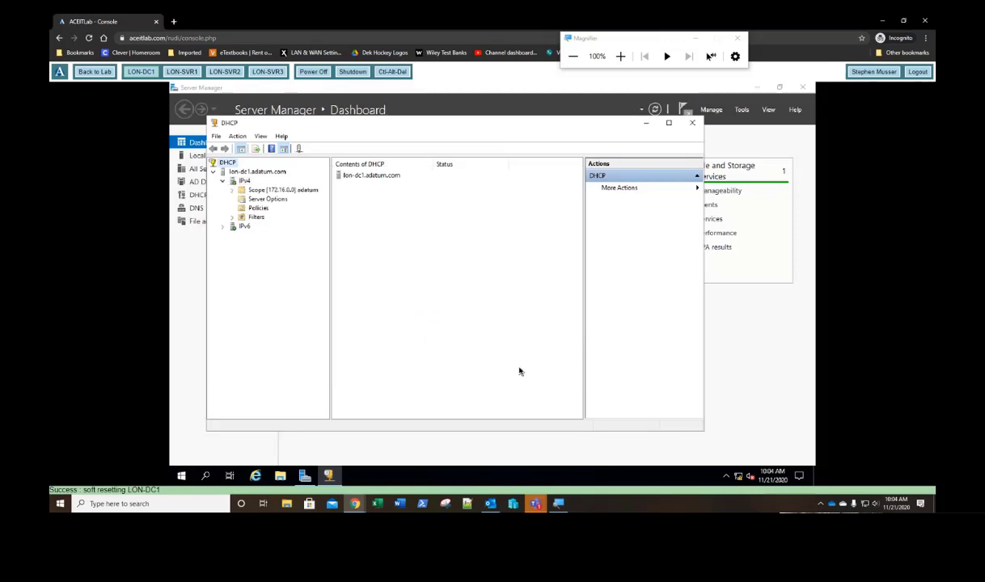
# Step: Review the new 172.16.0.0 scope's address pool and DNS scope options, then close DHCP
pyautogui.click(233, 189)
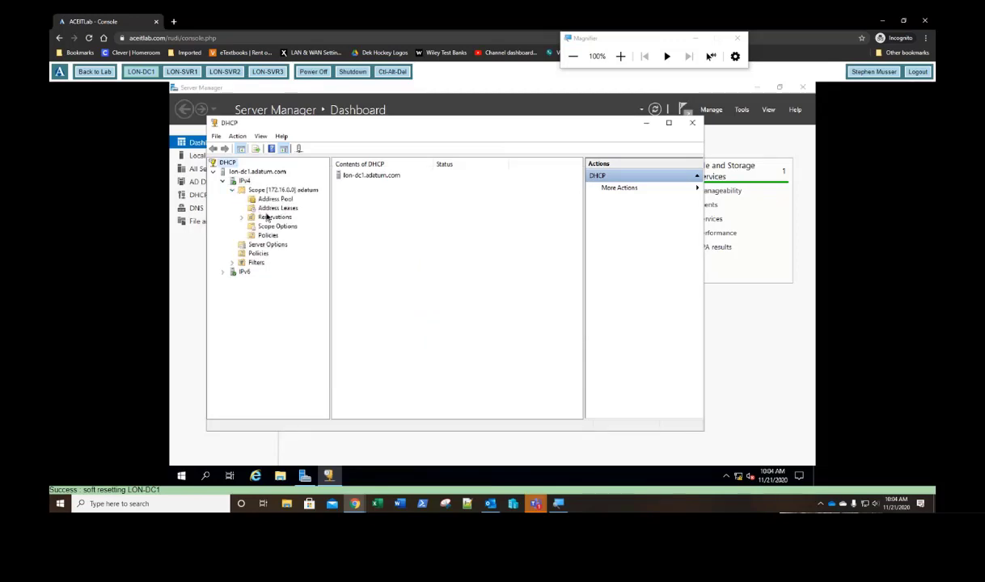
pyautogui.click(271, 199)
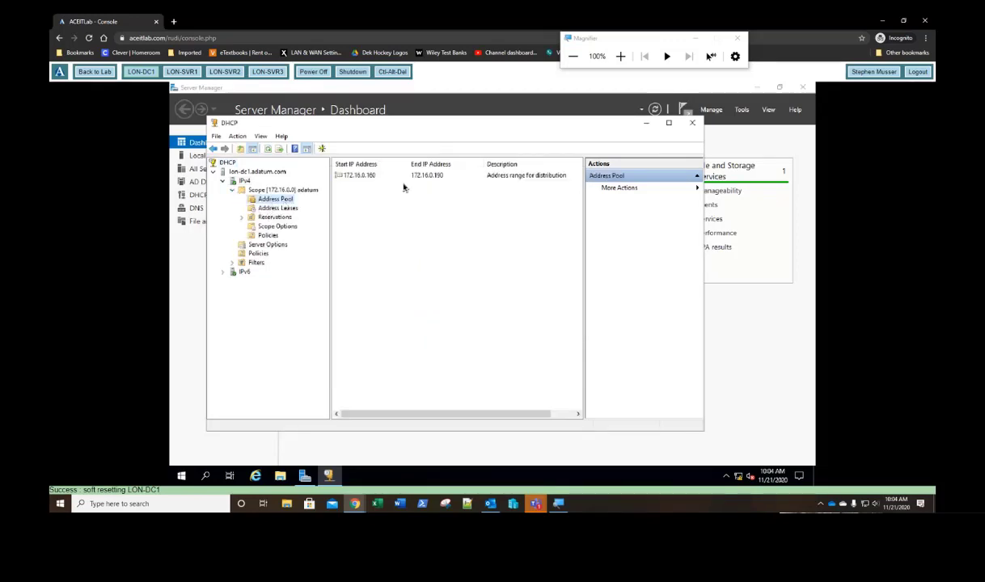
pyautogui.click(281, 228)
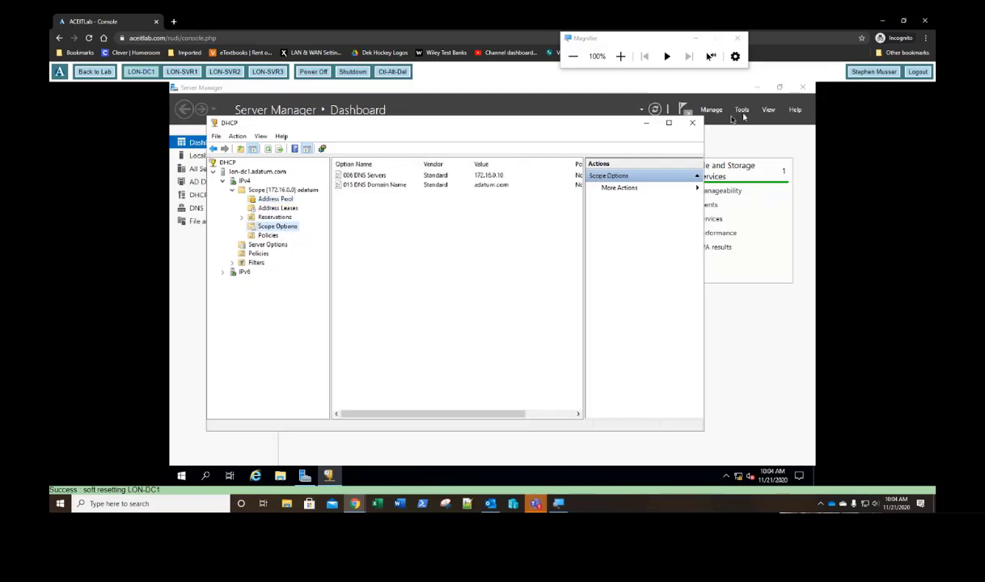
pyautogui.click(692, 122)
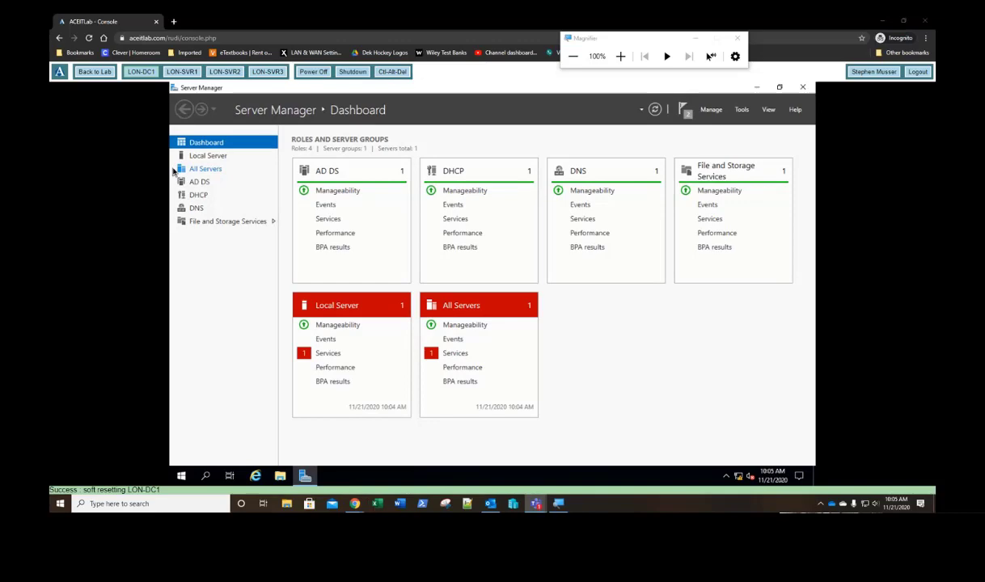
# Step: Make the student attendee a presenter in the Teams meeting
pyautogui.moveTo(51, 71); pyautogui.dragTo(553, 63)
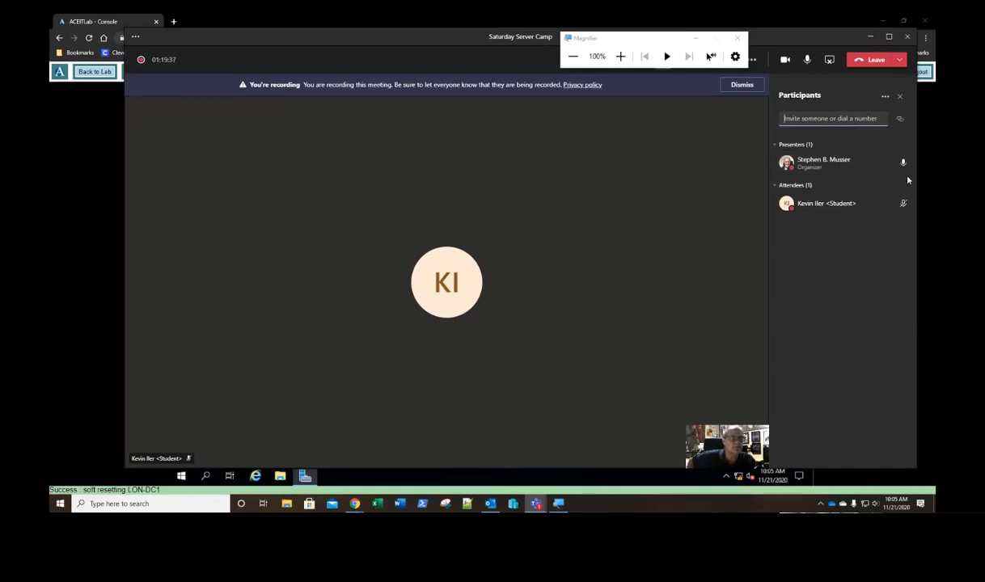
pyautogui.click(898, 205)
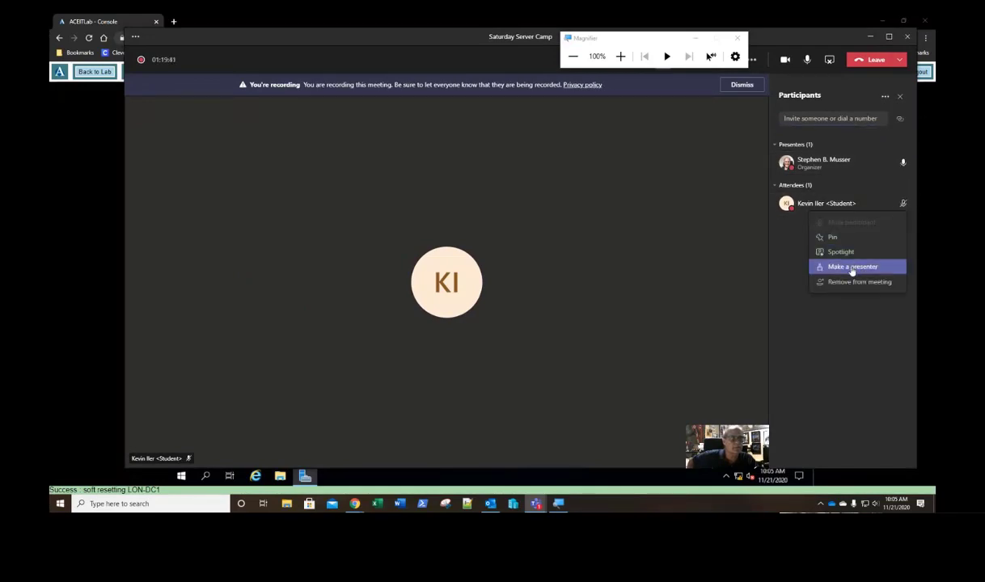
pyautogui.click(853, 268)
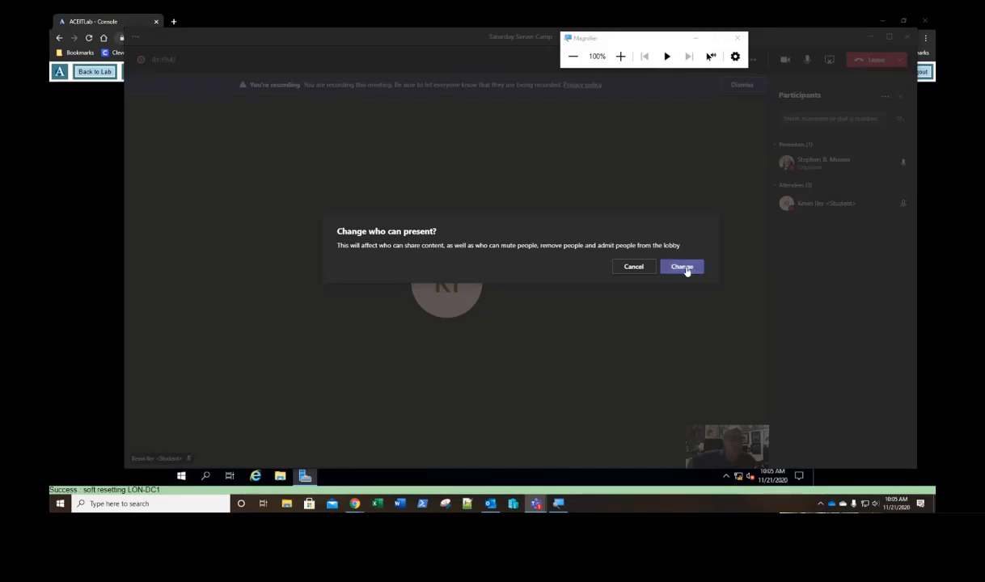
pyautogui.click(686, 269)
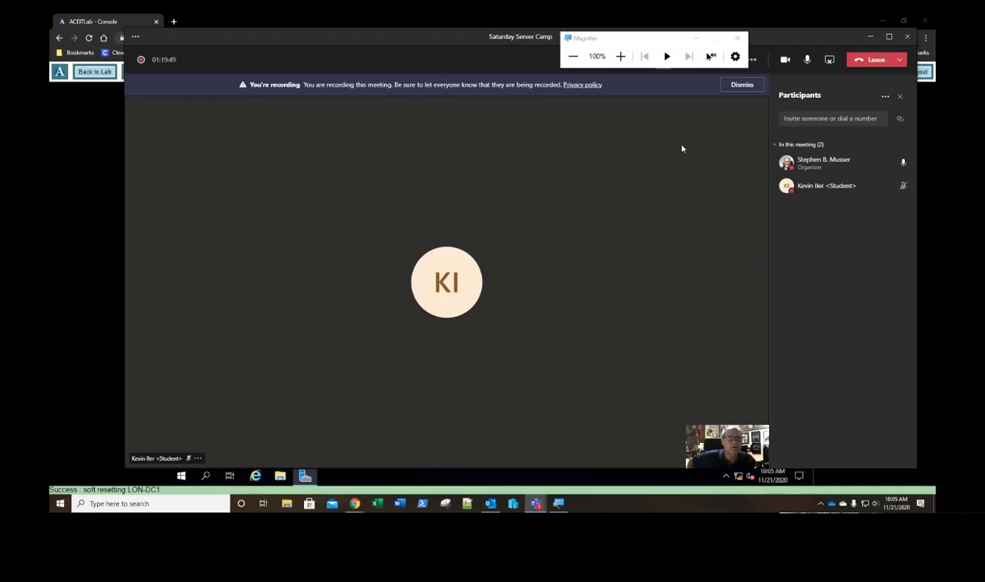
# Step: Resize the meeting window and share the ACEITLab lab page
pyautogui.moveTo(662, 45); pyautogui.dragTo(50, 41)
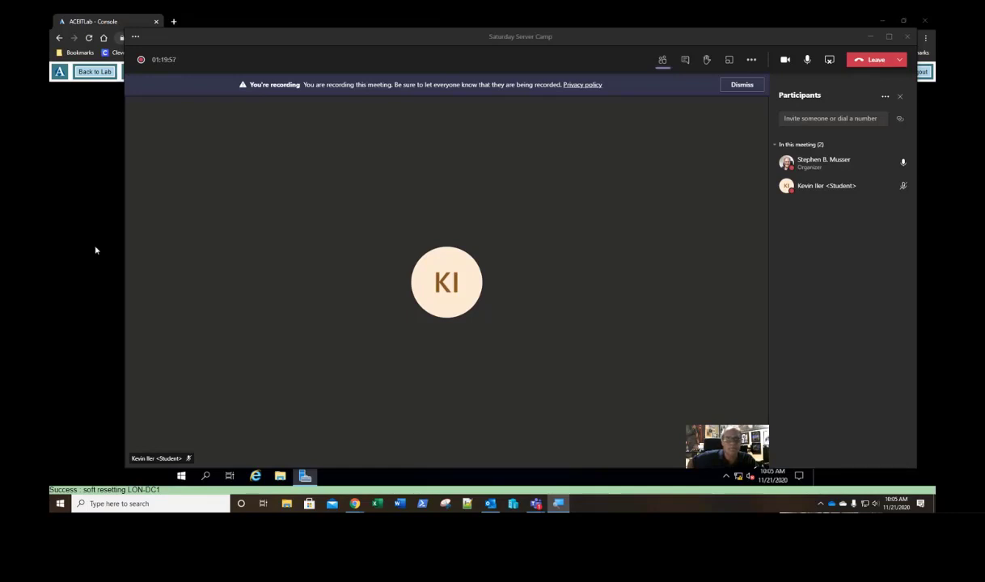
pyautogui.moveTo(793, 42); pyautogui.dragTo(807, 34)
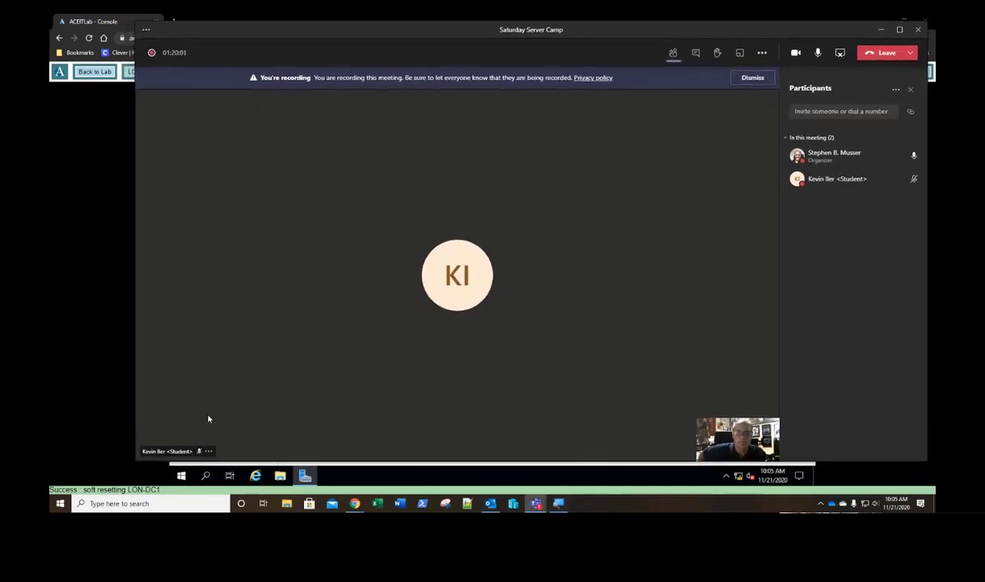
pyautogui.moveTo(135, 418); pyautogui.dragTo(65, 434)
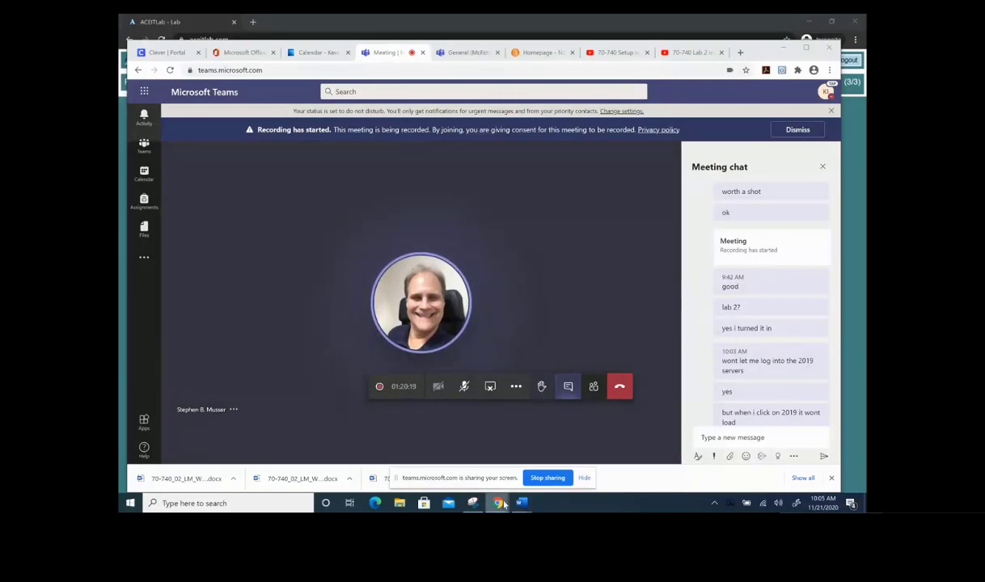
pyautogui.moveTo(497, 502)
pyautogui.moveTo(510, 472)
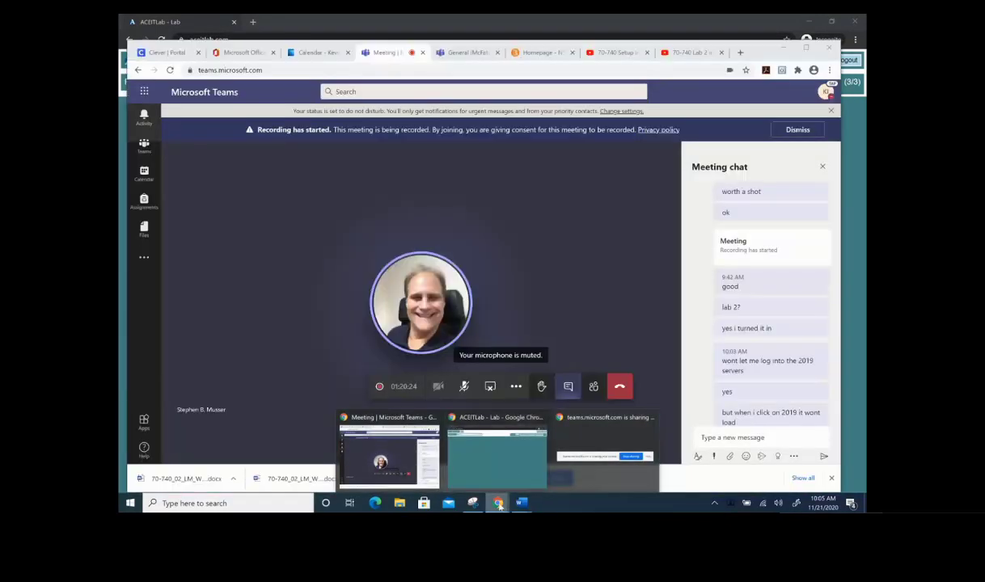
pyautogui.click(523, 479)
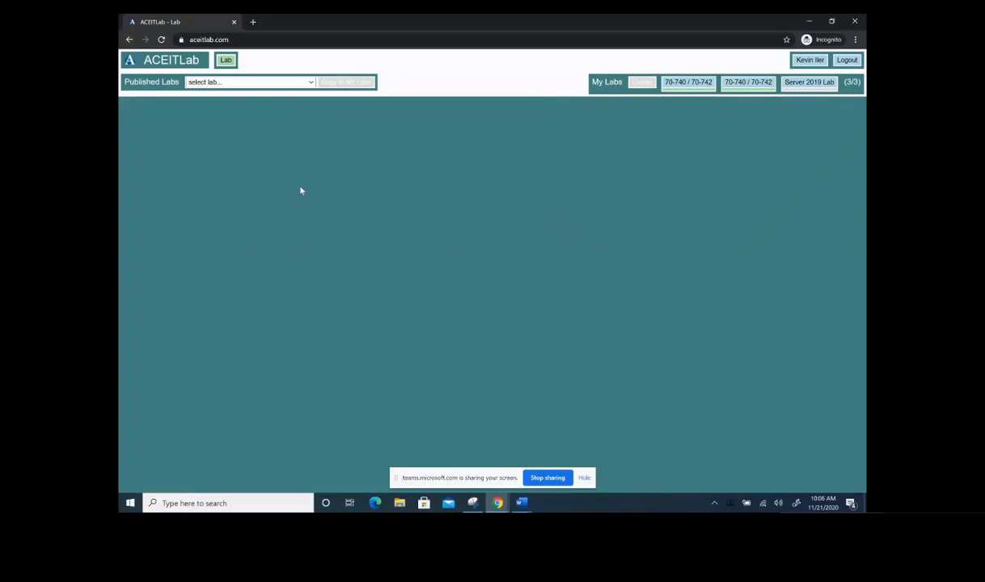
# Step: Deactivate and delete the first 70-740 / 70-742 lab
pyautogui.click(697, 84)
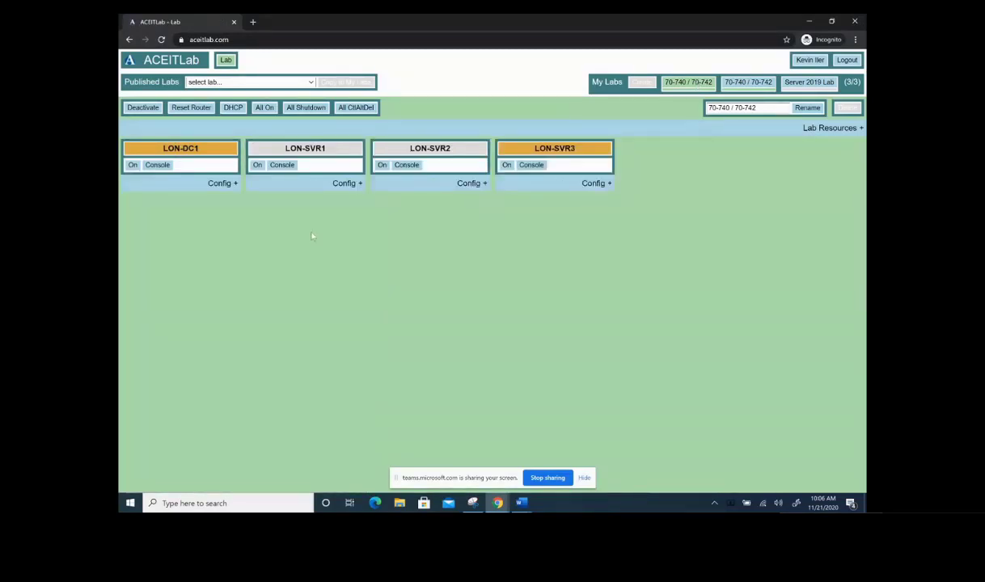
pyautogui.click(140, 112)
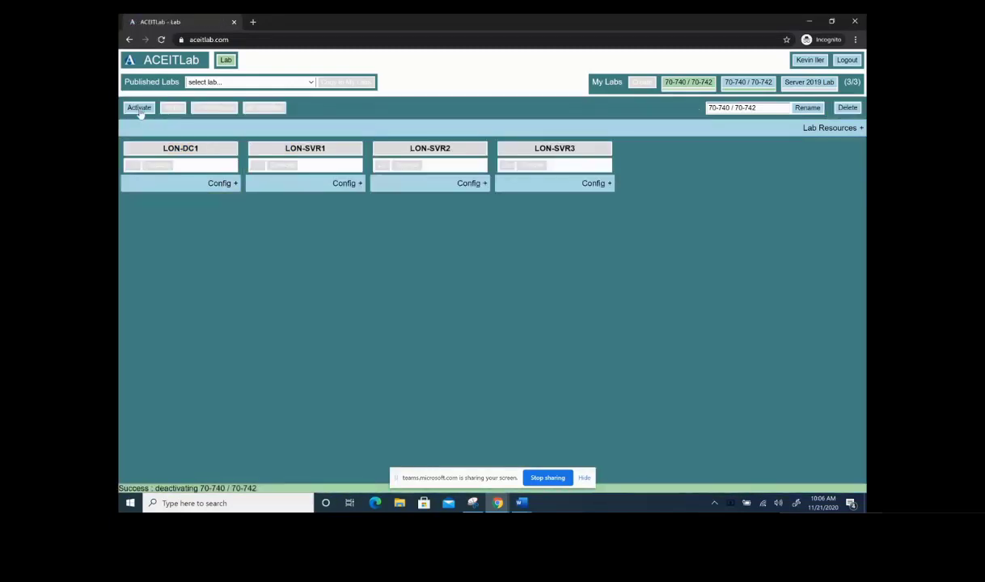
pyautogui.click(139, 108)
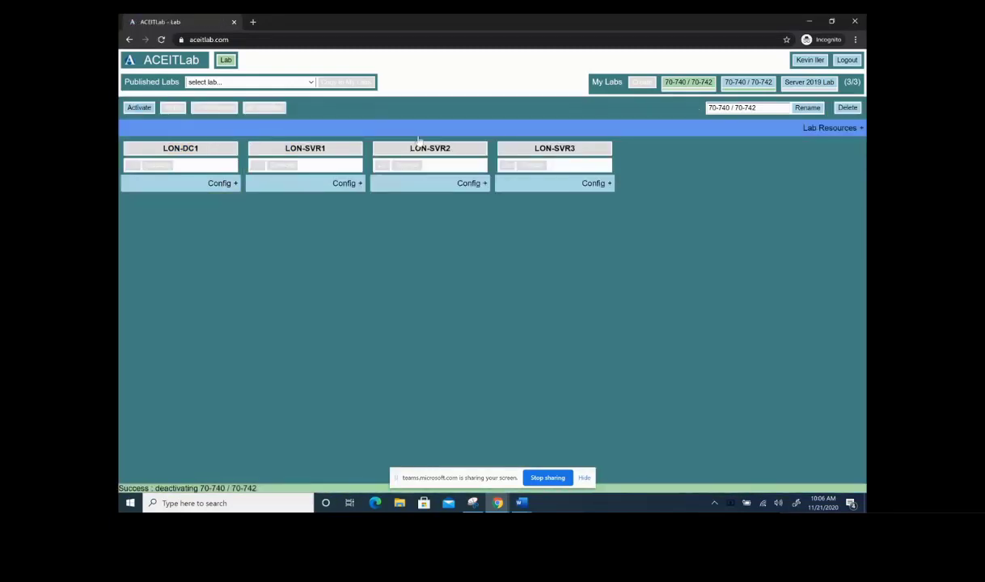
pyautogui.click(847, 108)
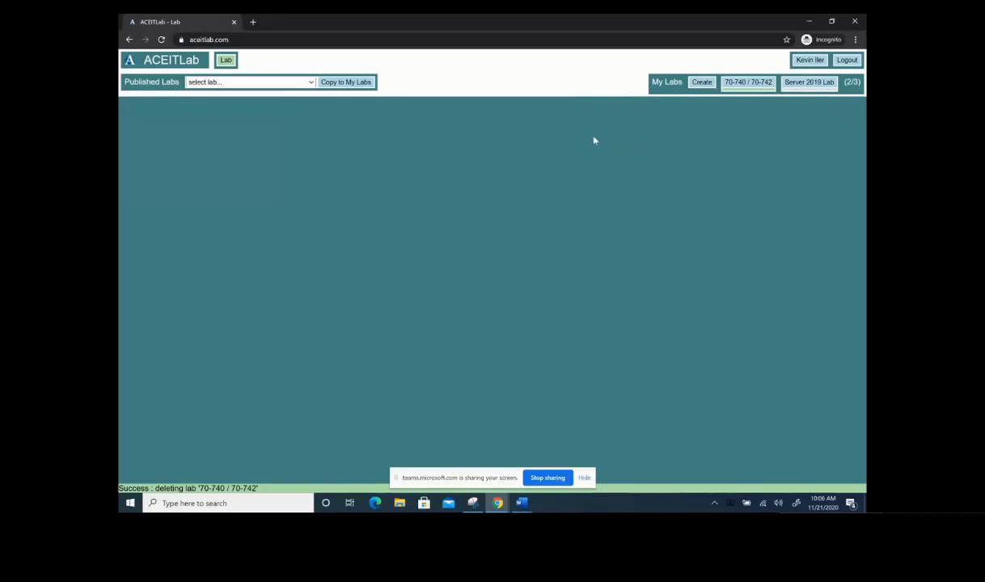
# Step: Deactivate and delete the remaining 70-740 / 70-742 lab, then open Server 2019 Lab
pyautogui.click(736, 84)
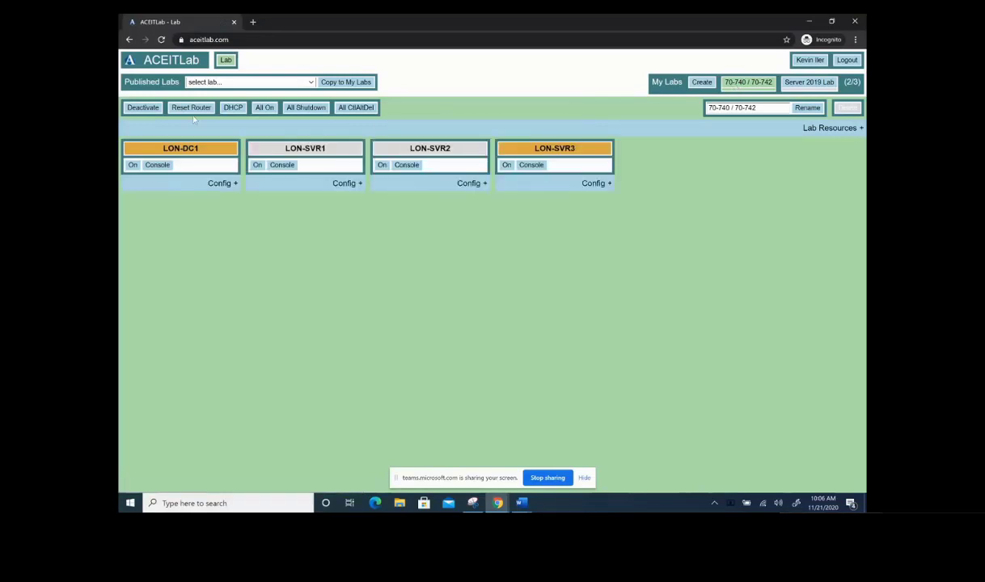
pyautogui.click(134, 111)
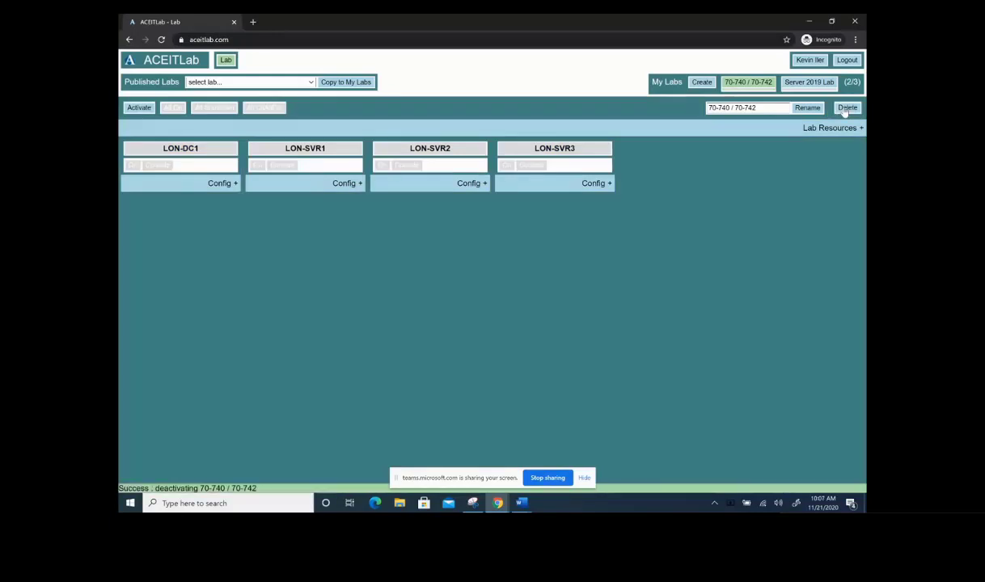
pyautogui.click(845, 109)
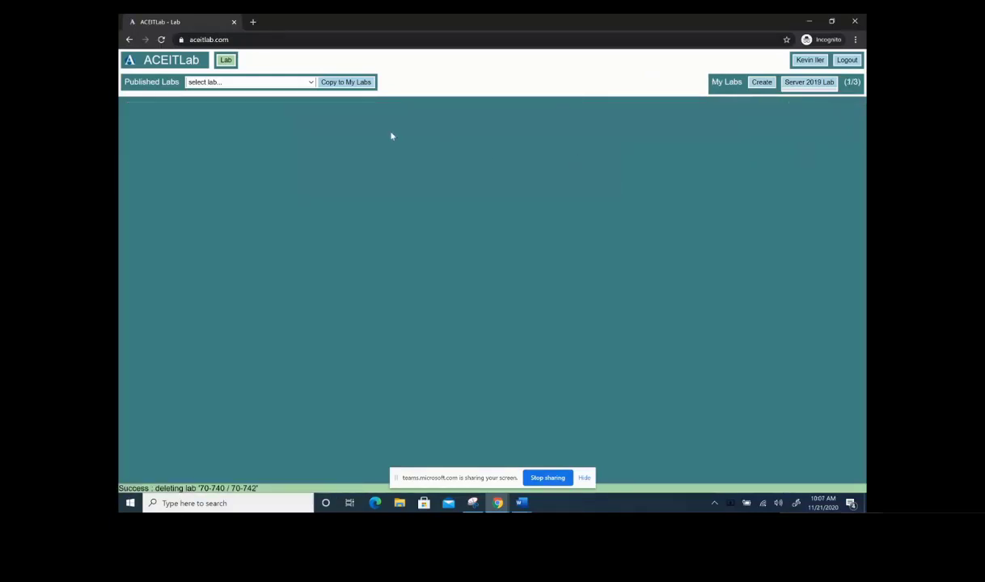
pyautogui.click(812, 85)
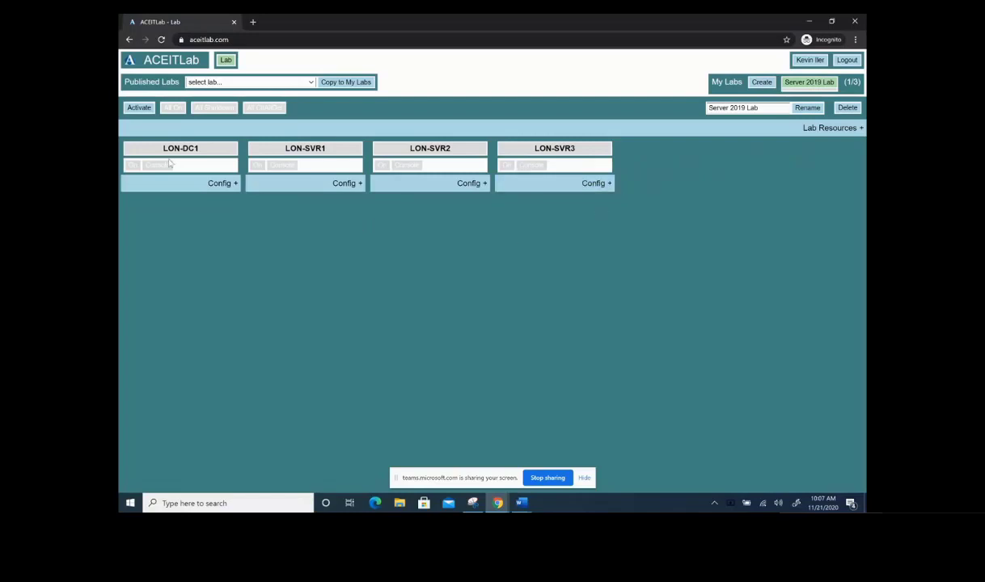
# Step: Activate Server 2019 Lab, power on LON-DC1, and open its remote console
pyautogui.click(138, 113)
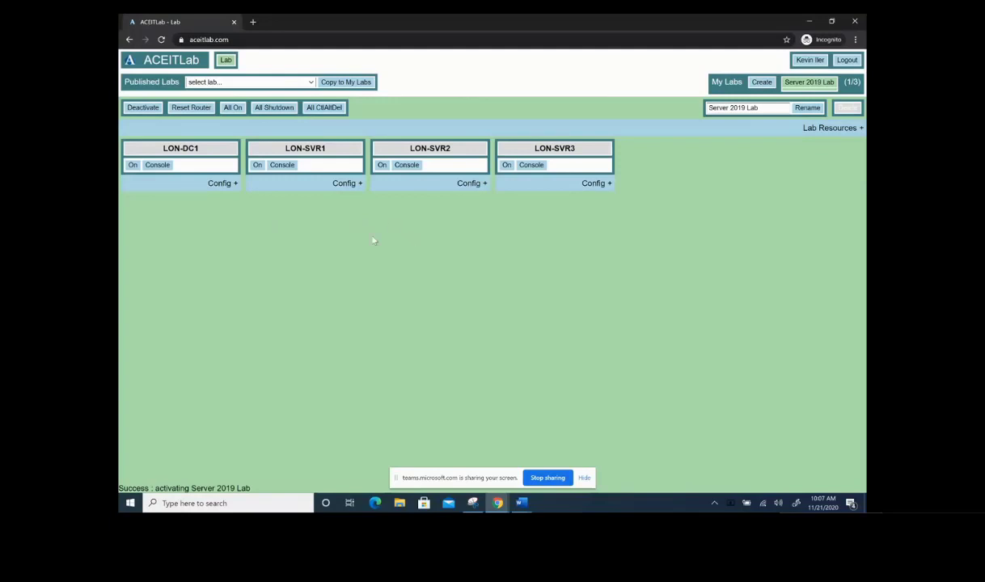
pyautogui.click(133, 165)
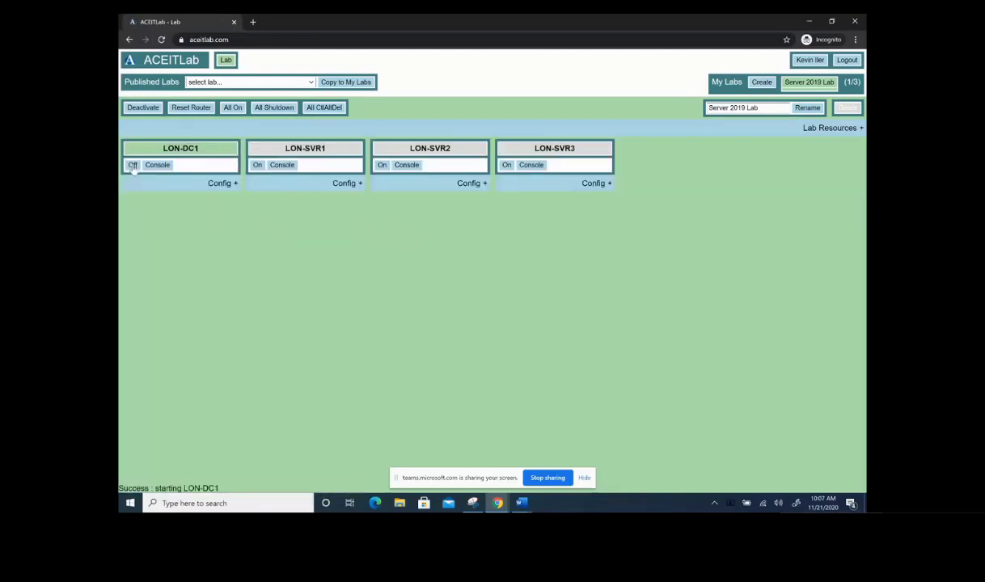
pyautogui.click(166, 183)
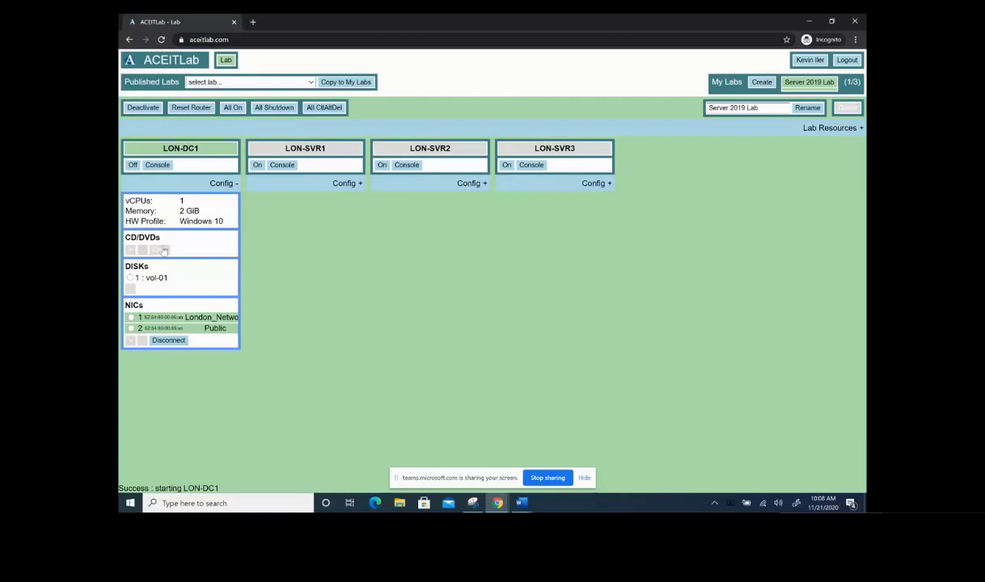
pyautogui.click(162, 166)
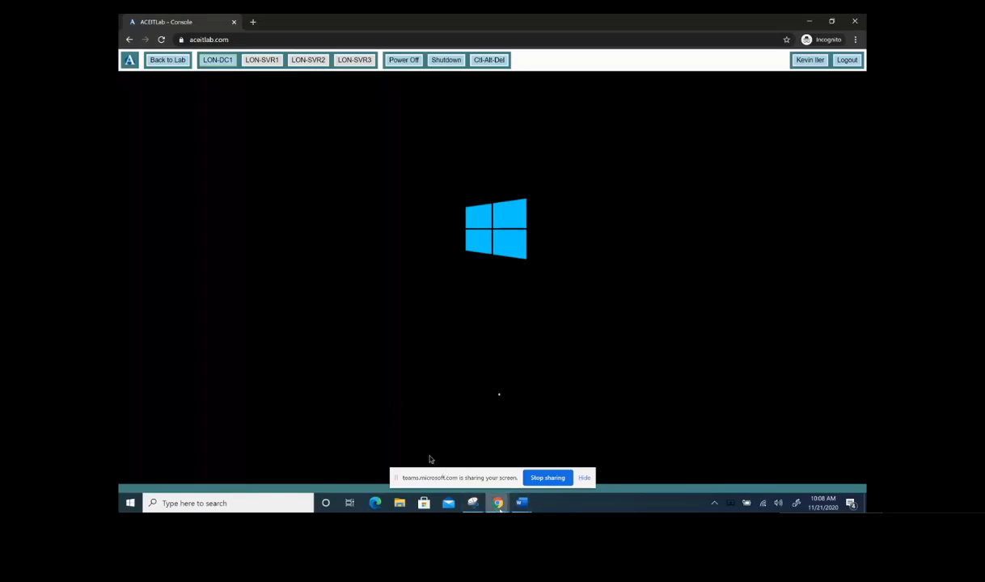
# Step: Bring the Teams meeting forward and stop sharing the screen
pyautogui.moveTo(497, 503)
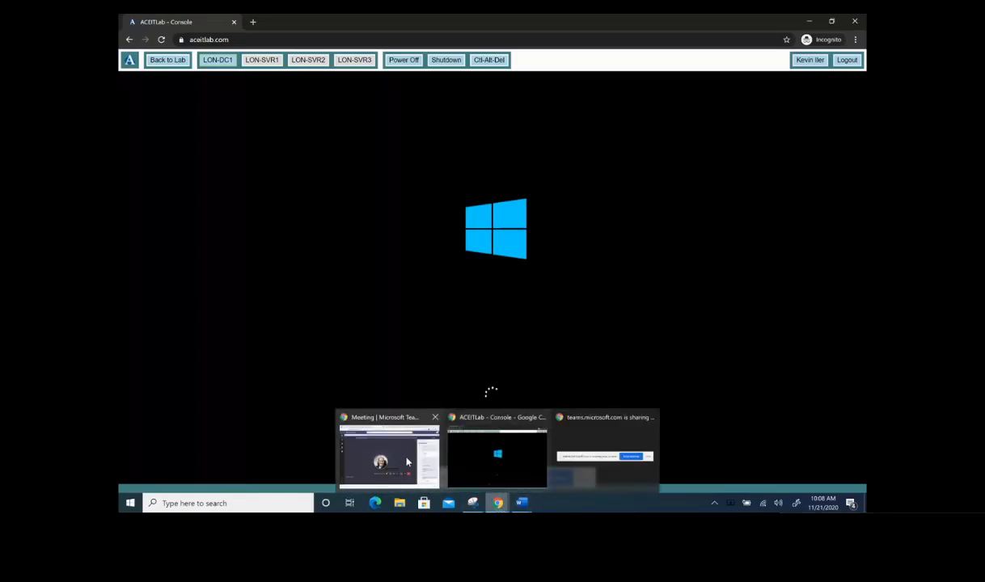
pyautogui.click(408, 462)
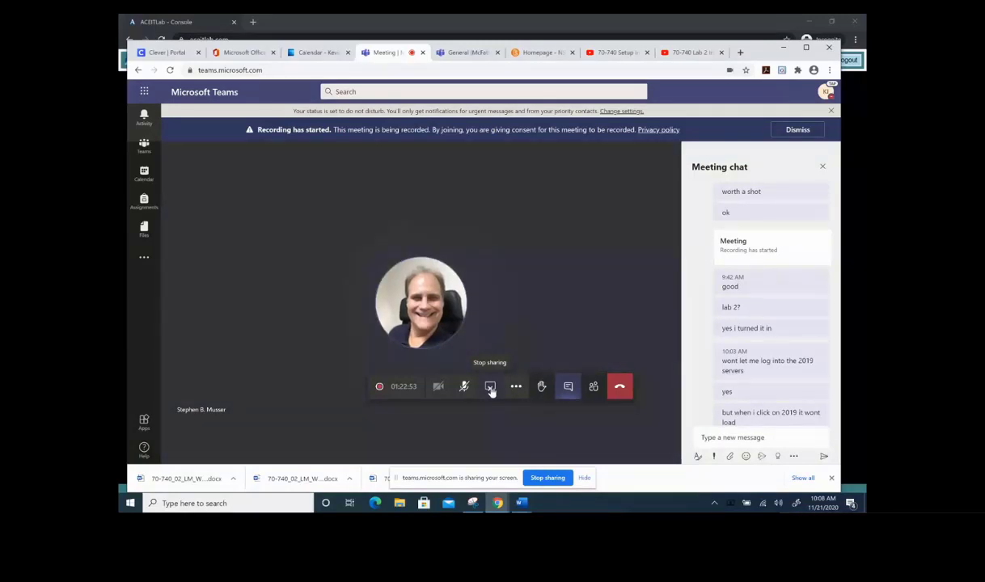
pyautogui.click(490, 388)
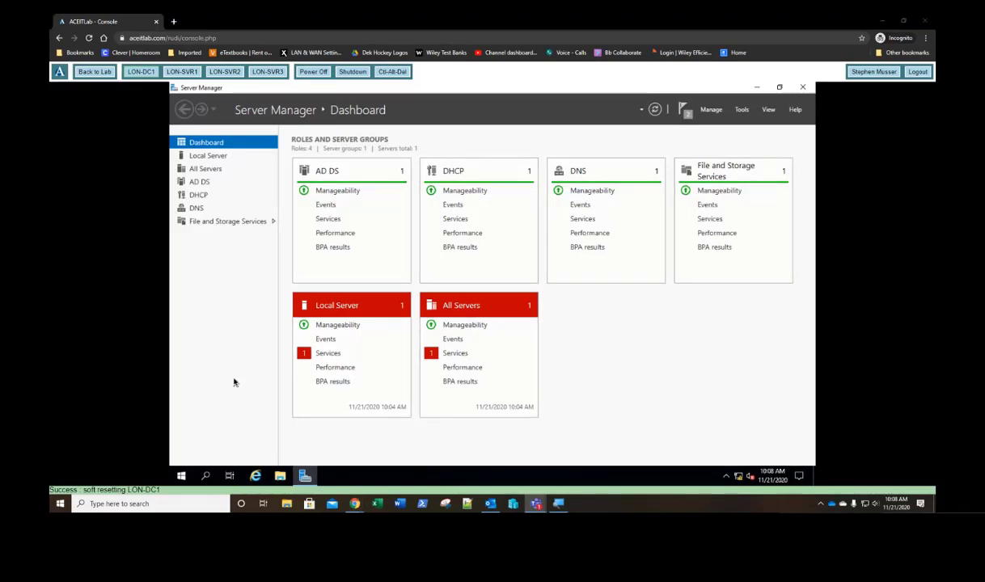
# Step: Connect to LON-SVR1, allow network discovery, and view its Local Server properties
pyautogui.click(183, 72)
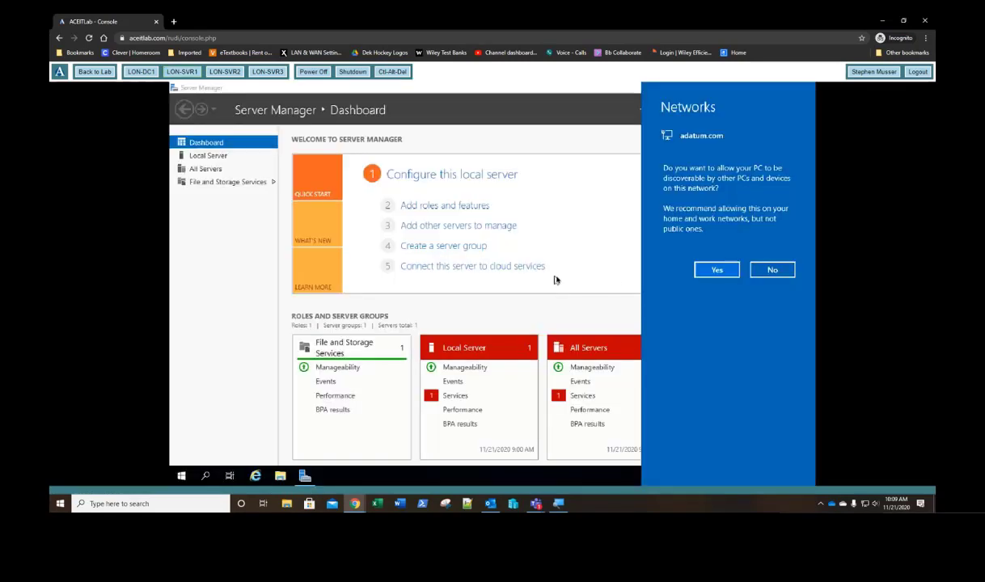
pyautogui.click(711, 267)
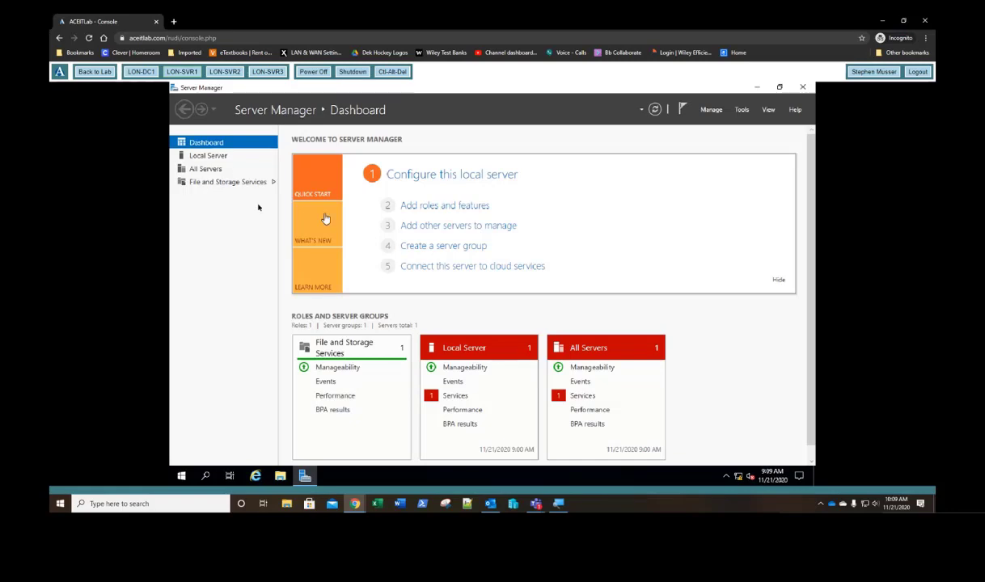
pyautogui.click(212, 156)
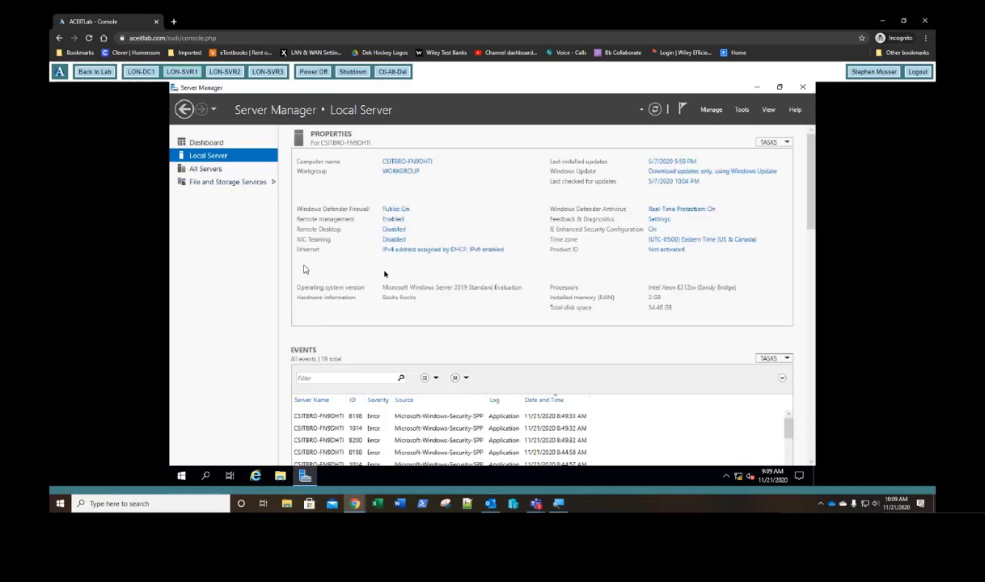
# Step: Review the Ethernet adapter's current connection details in Network Connections
pyautogui.click(437, 253)
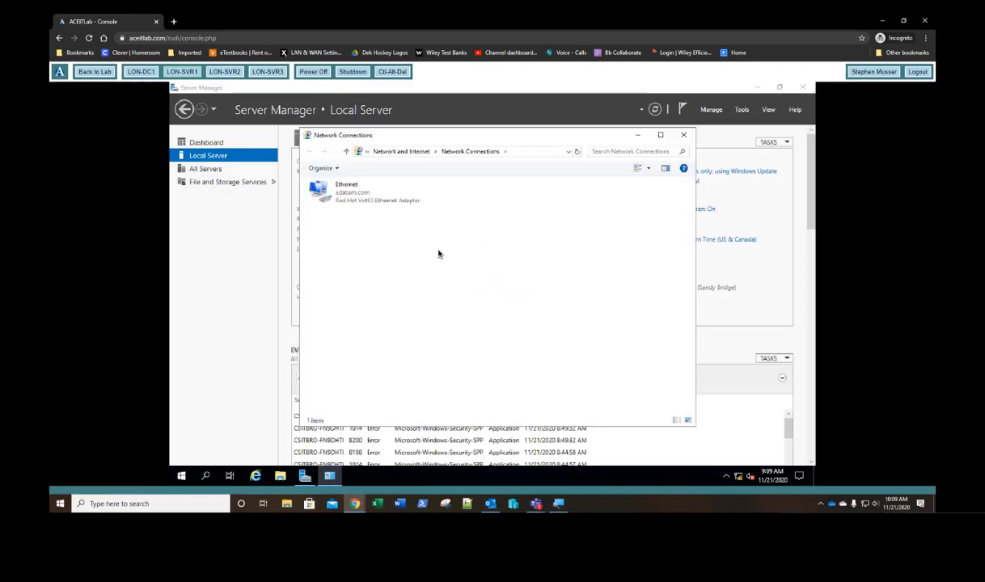
pyautogui.click(353, 200)
pyautogui.rightClick(354, 199)
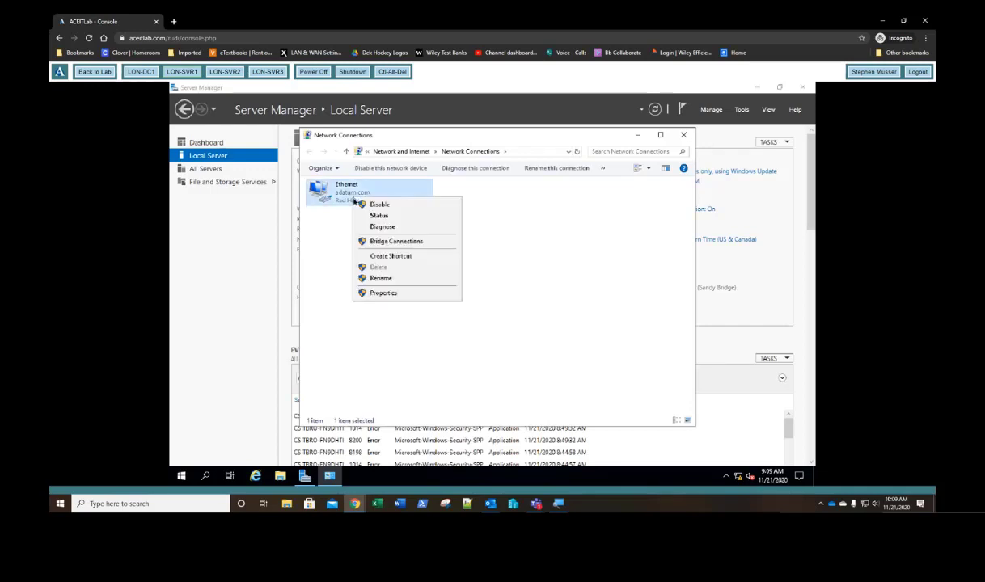
pyautogui.click(378, 216)
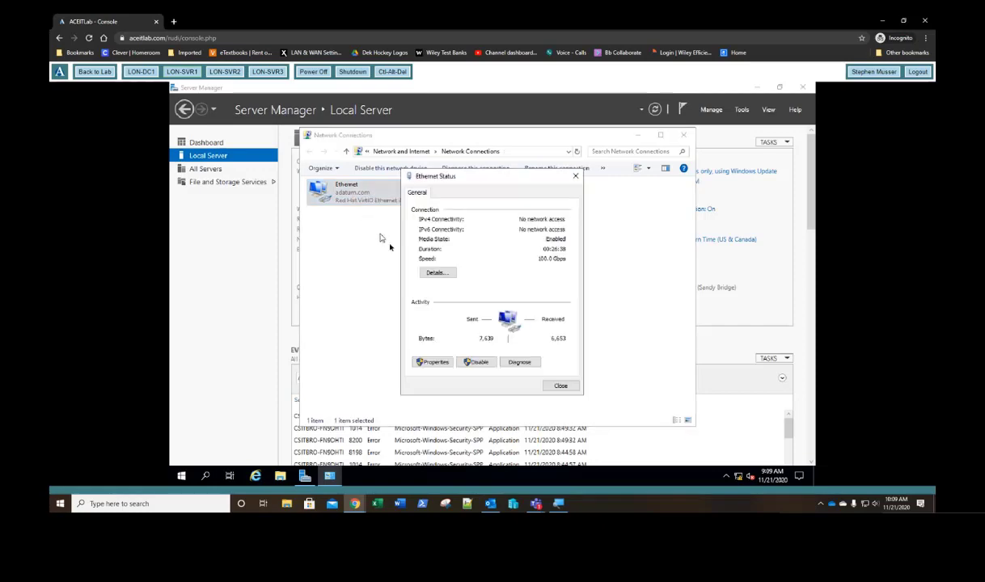
pyautogui.click(437, 273)
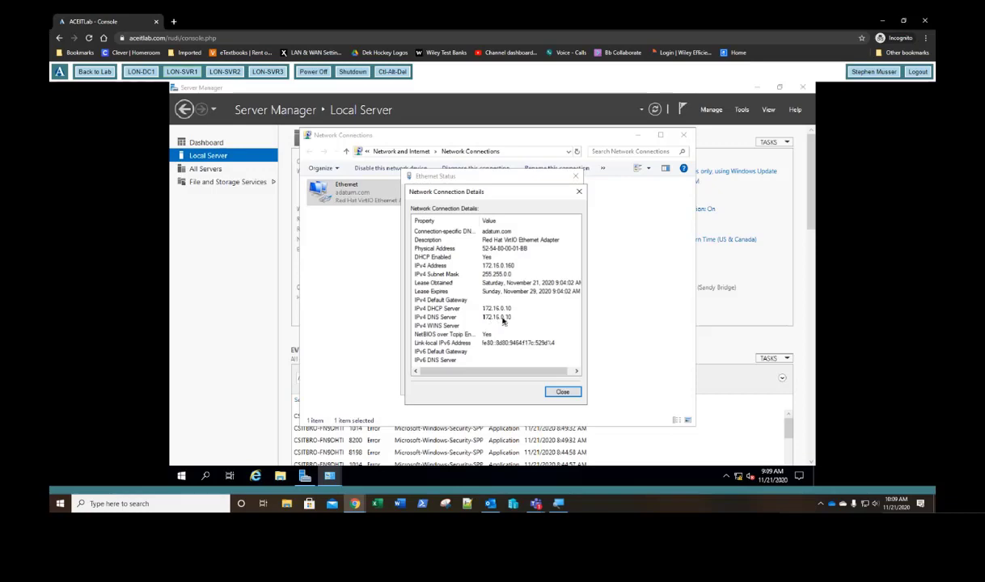
pyautogui.click(579, 192)
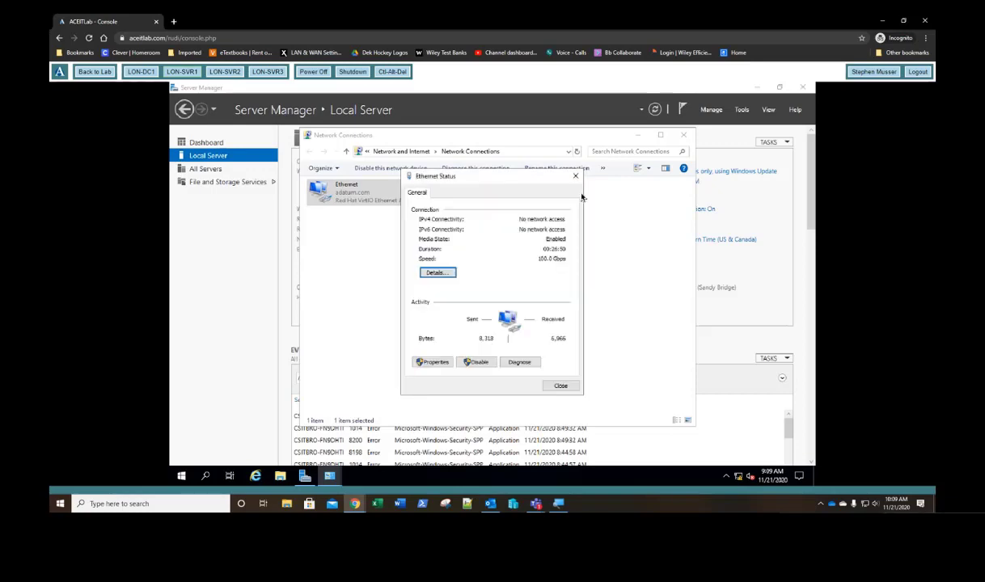
# Step: Set IPv4 to static 172.16.0.21, mask 255.255.0.0, DNS 172.16.0.10, and close the network windows
pyautogui.click(433, 363)
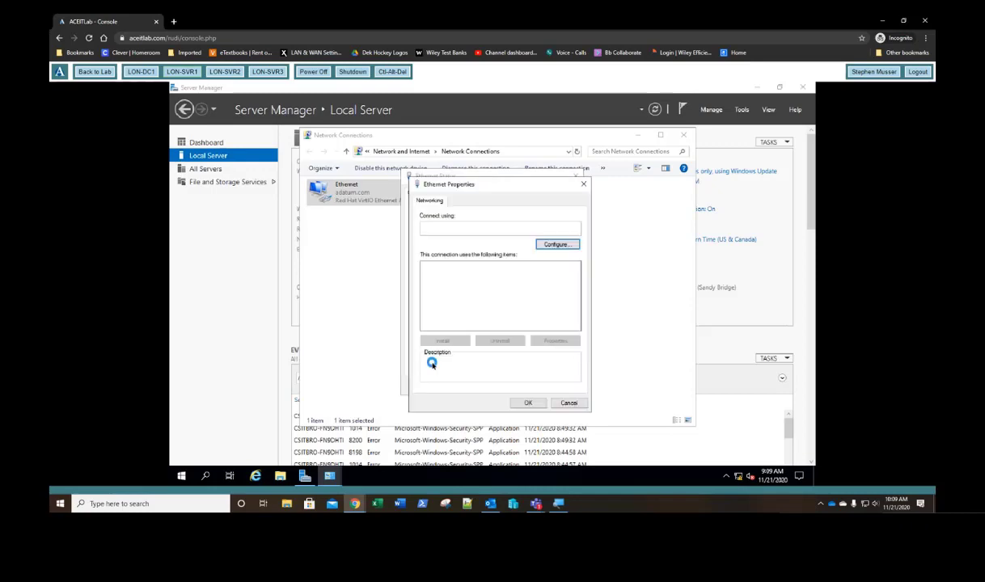
pyautogui.doubleClick(472, 291)
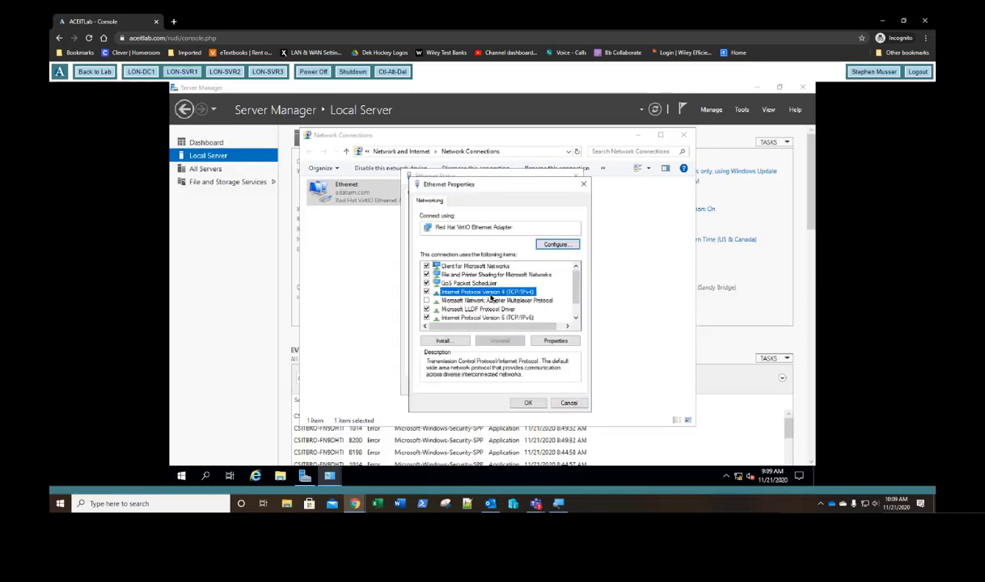
pyautogui.click(470, 296)
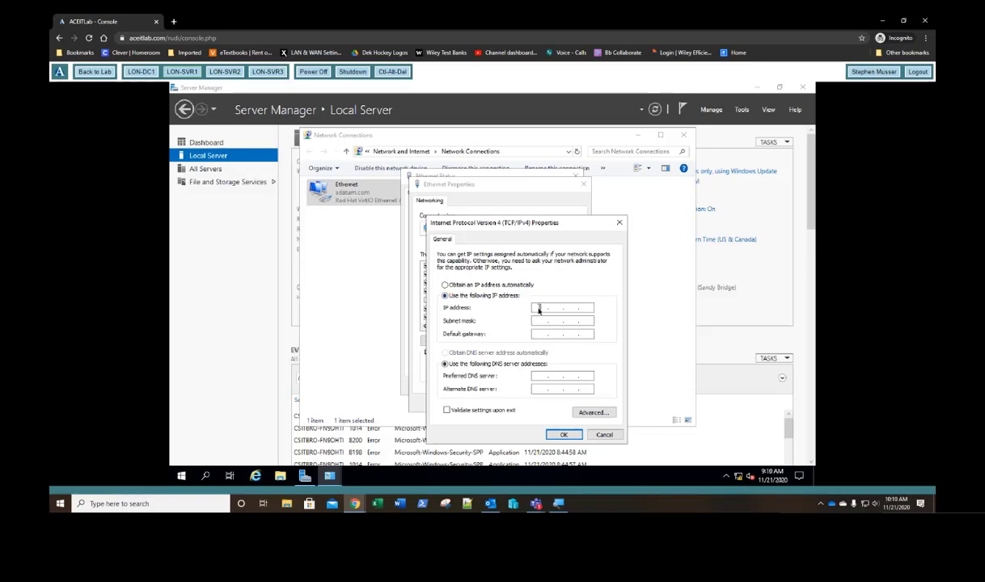
pyautogui.click(539, 308)
pyautogui.write('172 . 16 . 0 . 21')
pyautogui.press('Tab')
pyautogui.click(536, 377)
pyautogui.write('172 . 16 . 0 . 10')
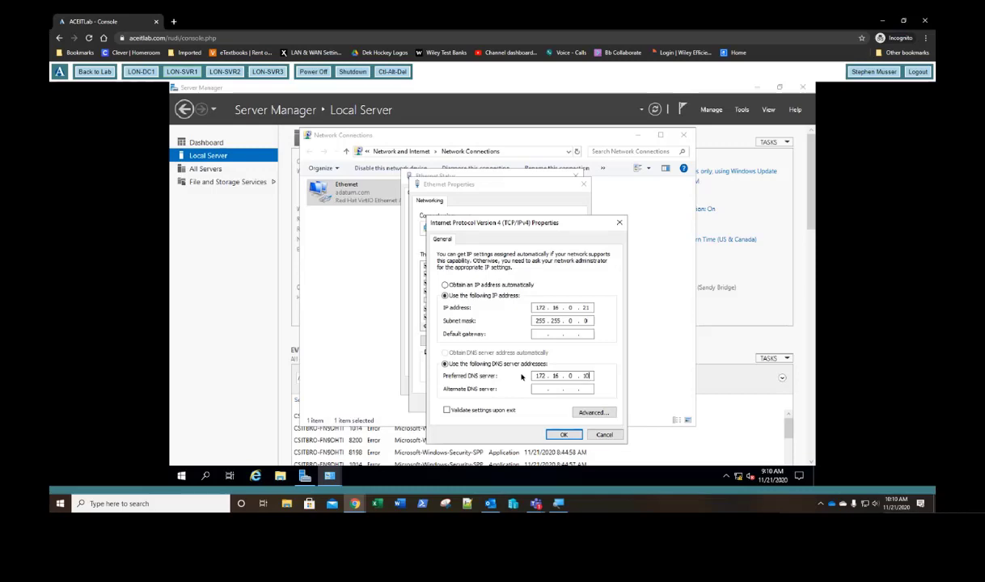
pyautogui.click(565, 434)
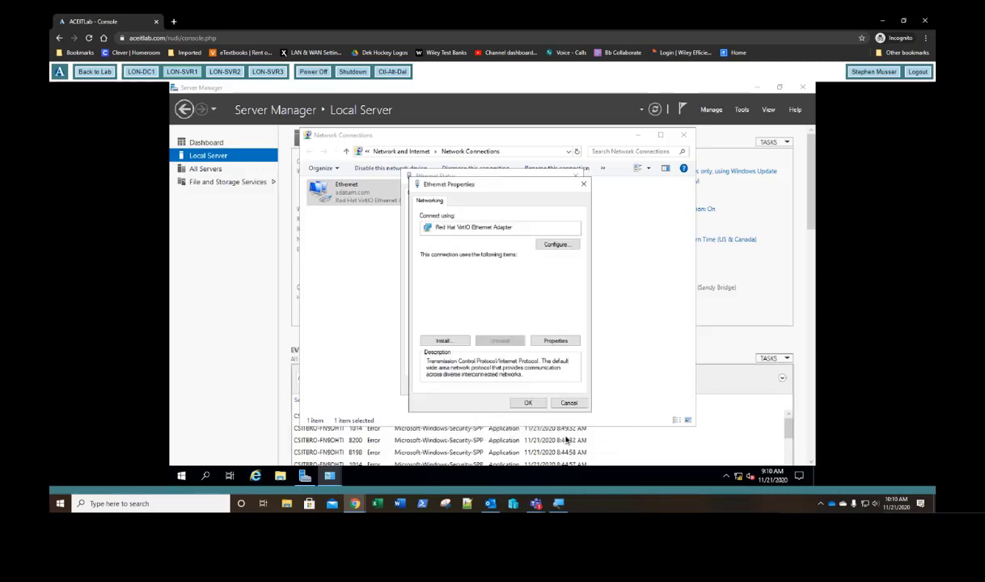
pyautogui.click(527, 403)
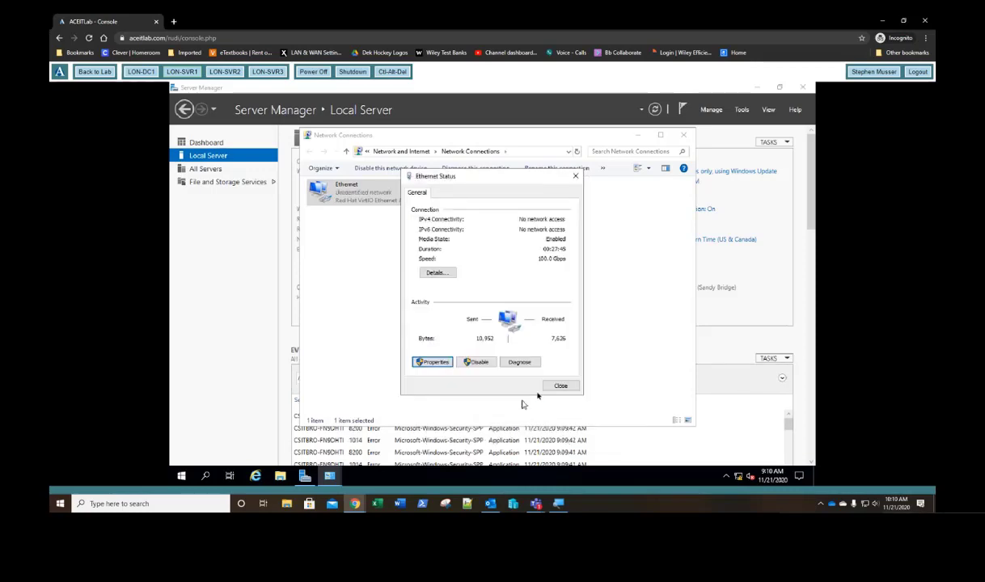
pyautogui.click(561, 386)
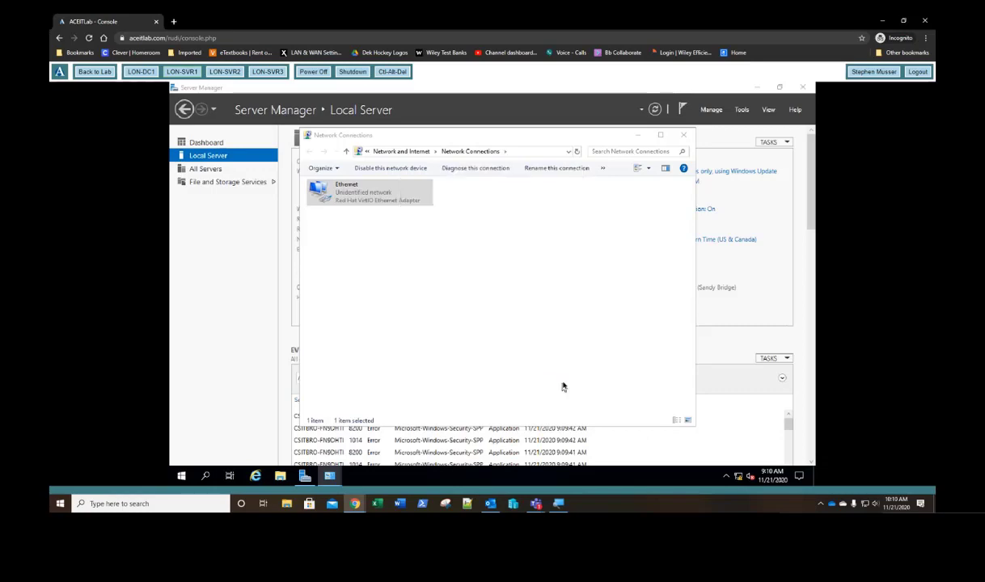
pyautogui.click(683, 135)
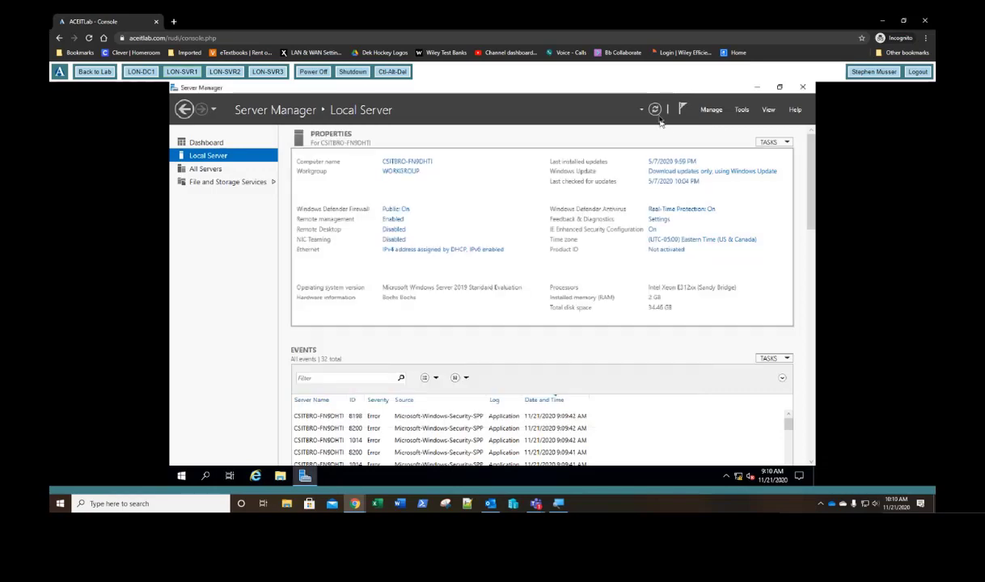
# Step: Refresh Local Server to confirm Ethernet 172.16.0.21 and open the WORKGROUP System Properties
pyautogui.click(655, 109)
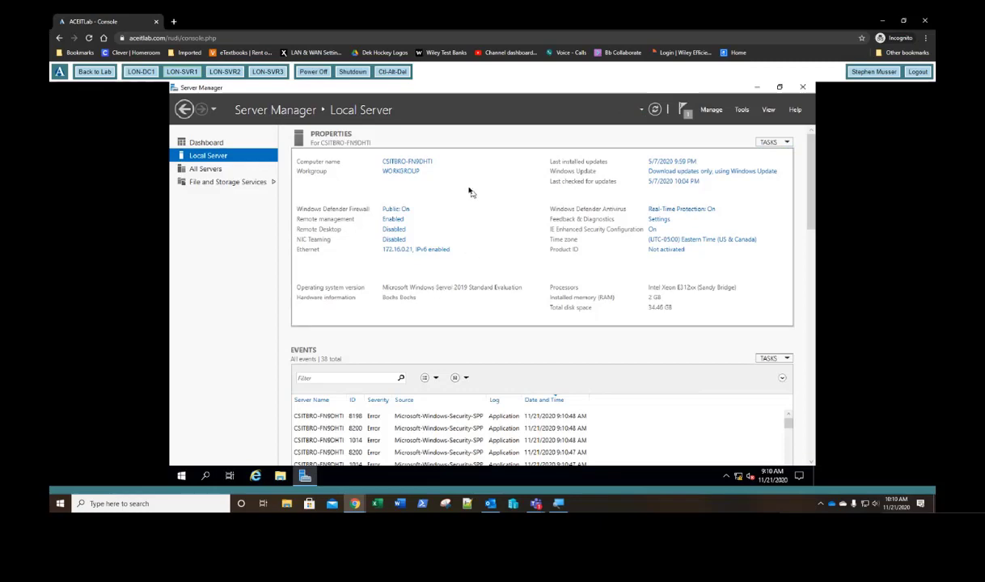
pyautogui.click(401, 174)
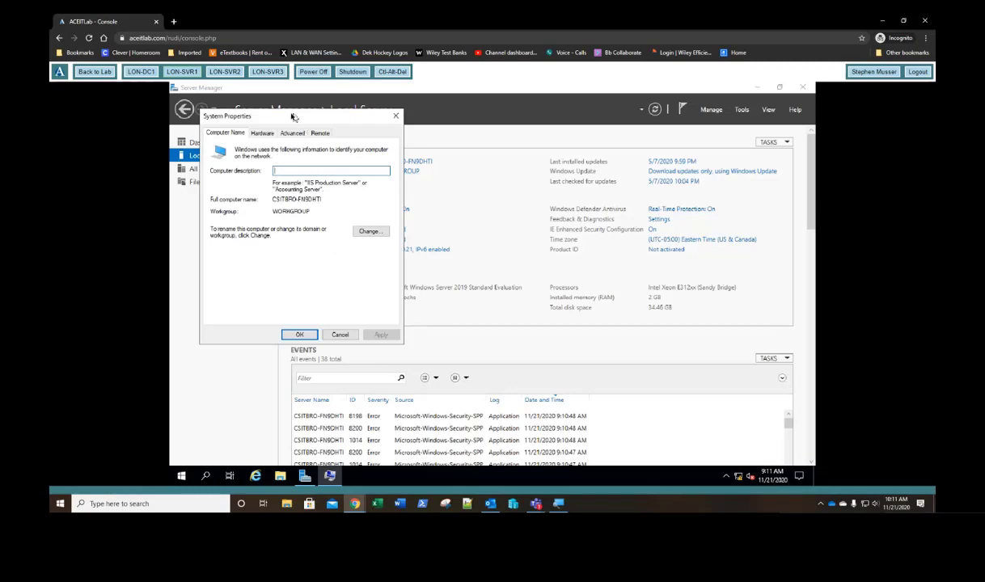
# Step: Enter computer name LON-SVR and set the server to join the adatum.com domain
pyautogui.click(371, 232)
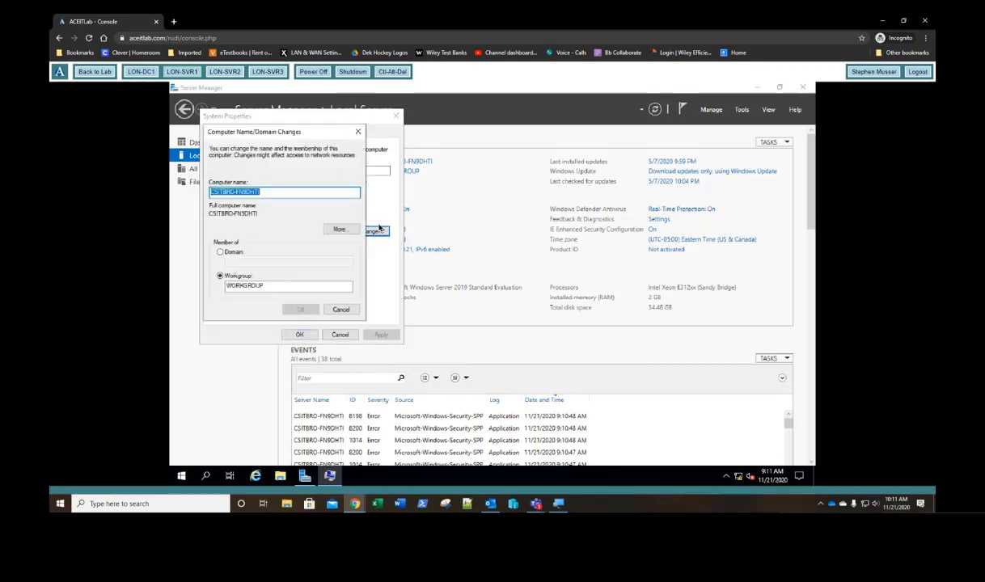
pyautogui.write('LON')
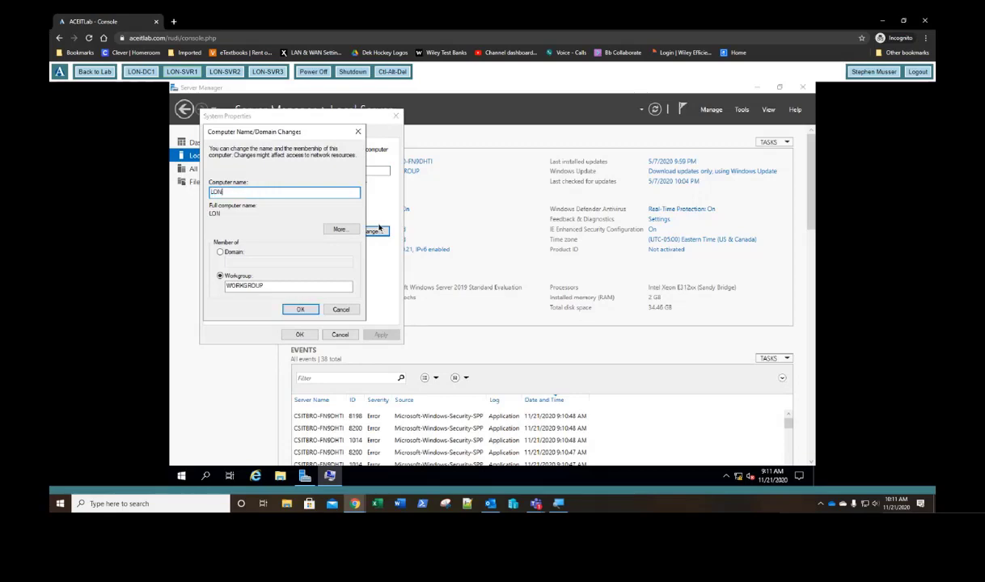
pyautogui.write('-SVR1')
pyautogui.click(227, 251)
pyautogui.click(241, 262)
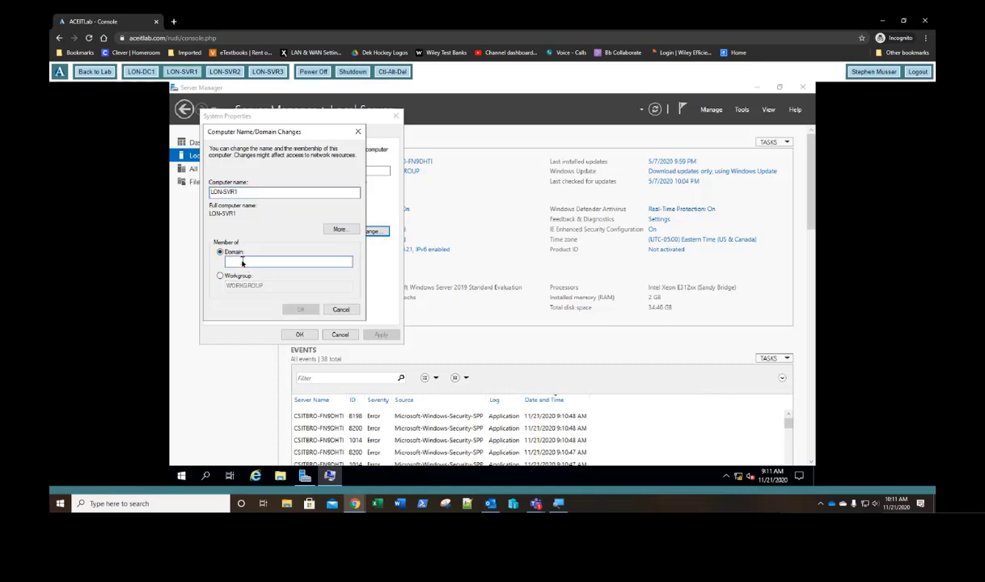
pyautogui.write('adatu')
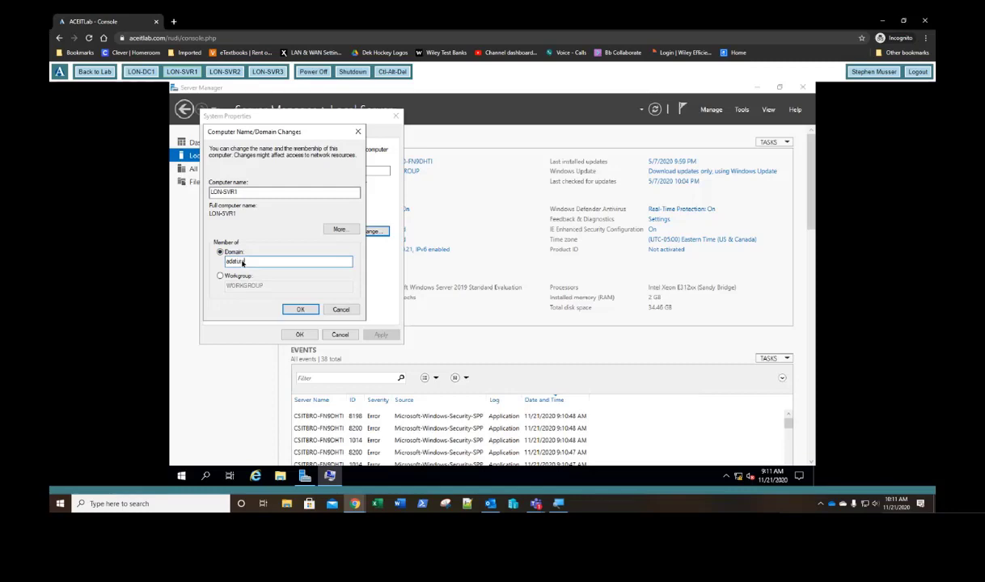
pyautogui.write('m.com')
pyautogui.press('Return')
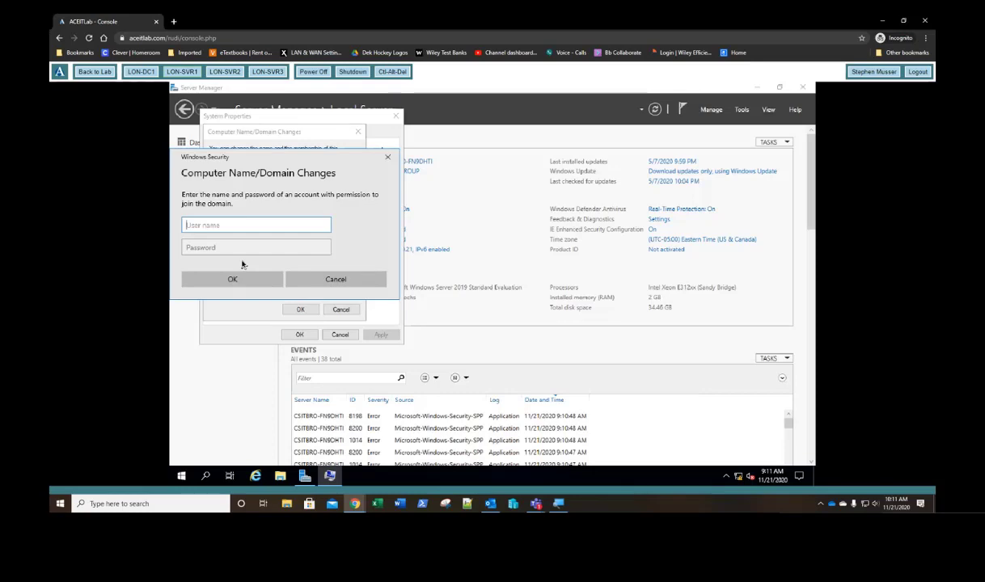
# Step: Authenticate with the domain administrator account and password, restart LON-SVR1, and switch to LON-SVR2
pyautogui.write('administrator')
pyautogui.press('Tab')
pyautogui.write('Pa55w.r')
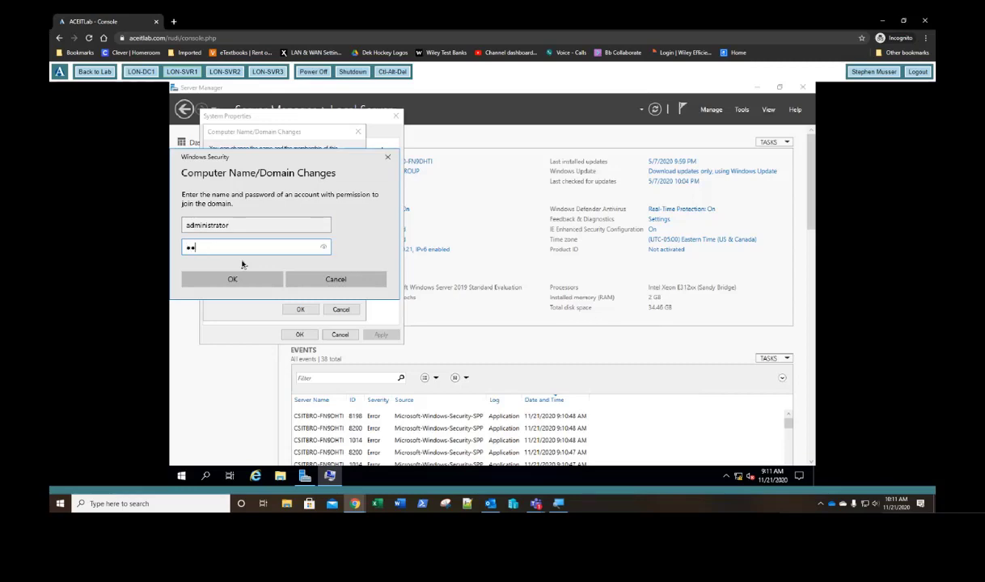
pyautogui.write('d')
pyautogui.press('Return')
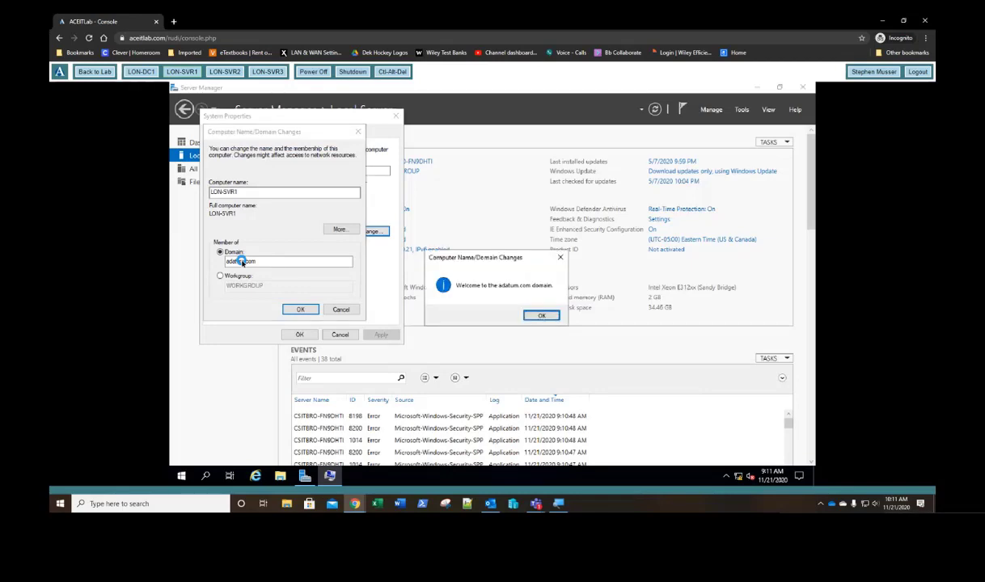
pyautogui.press('Return')
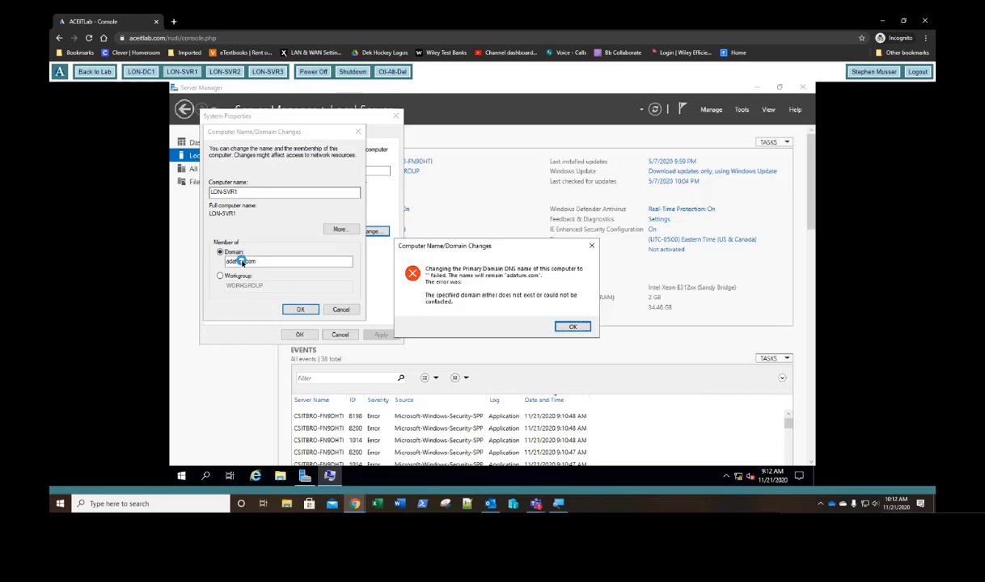
pyautogui.press('Return')
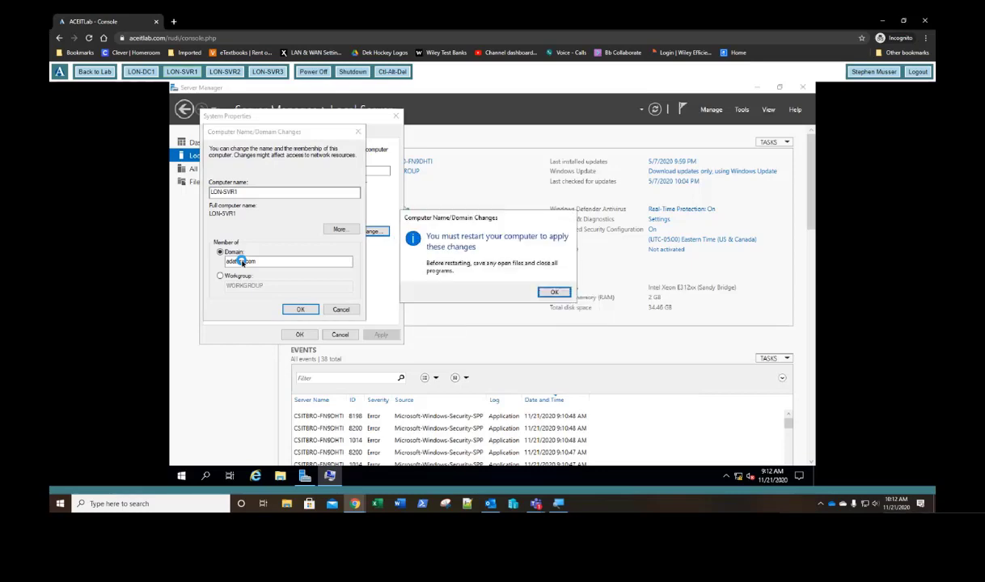
pyautogui.press('Return')
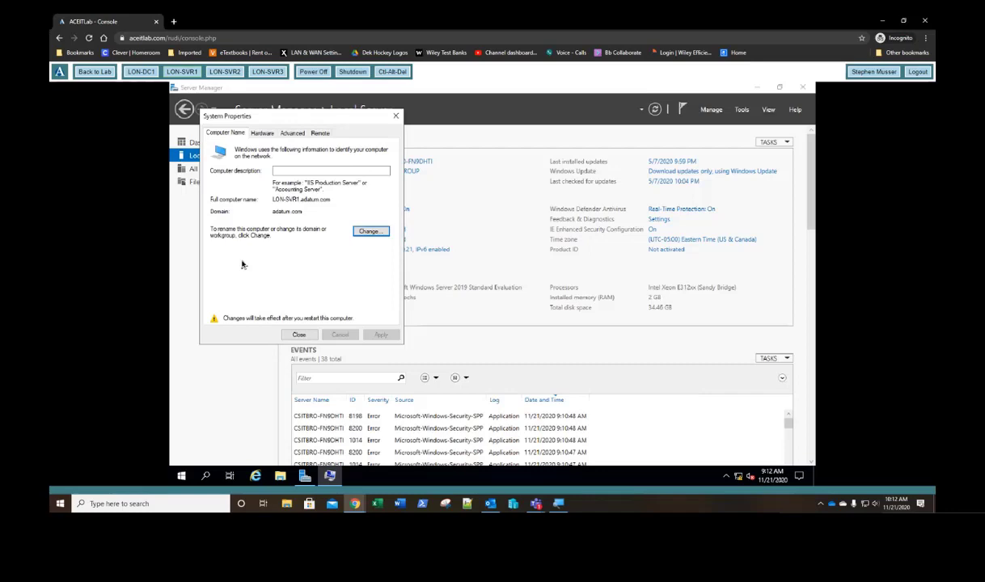
pyautogui.press('Tab')
pyautogui.press('Return')
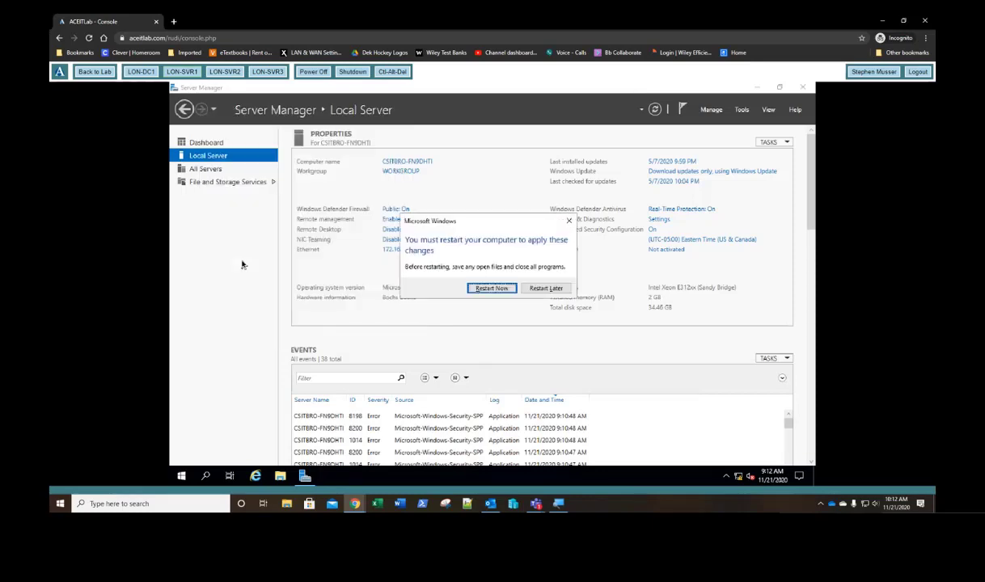
pyautogui.press('Return')
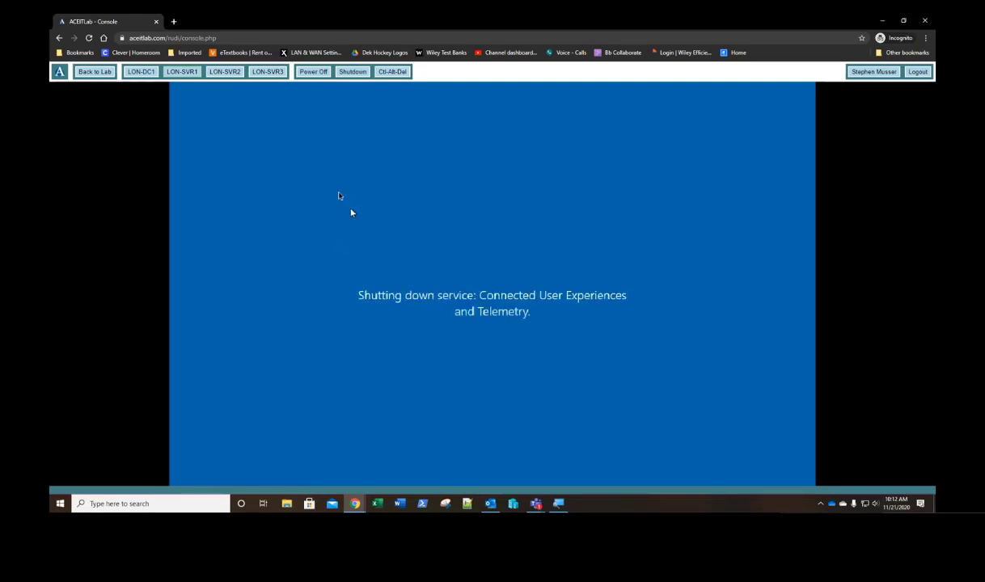
pyautogui.click(230, 76)
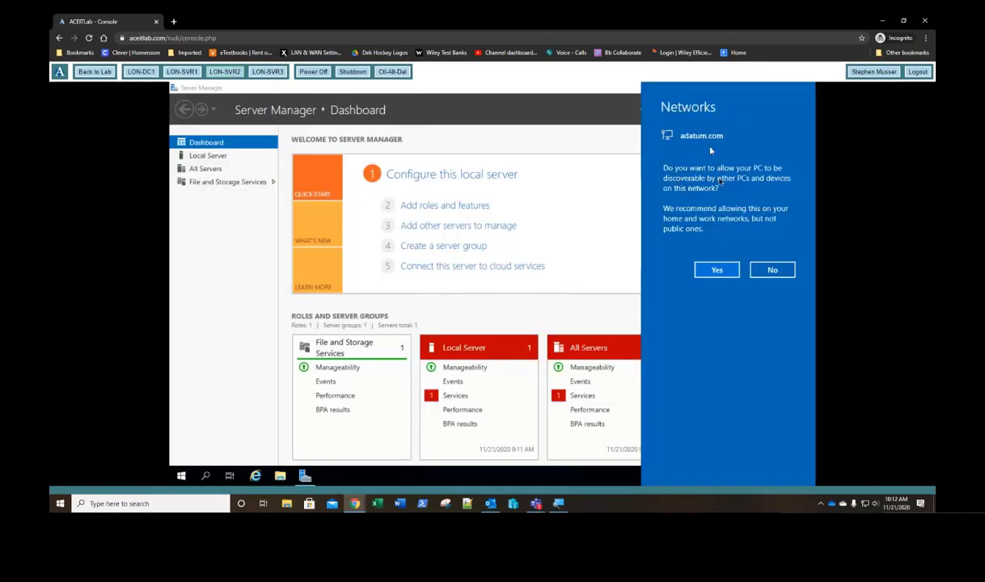
# Step: Allow discovery on LON-SVR2, check its Ethernet DHCP lease 172.16.0.161, and open adapter properties
pyautogui.click(724, 276)
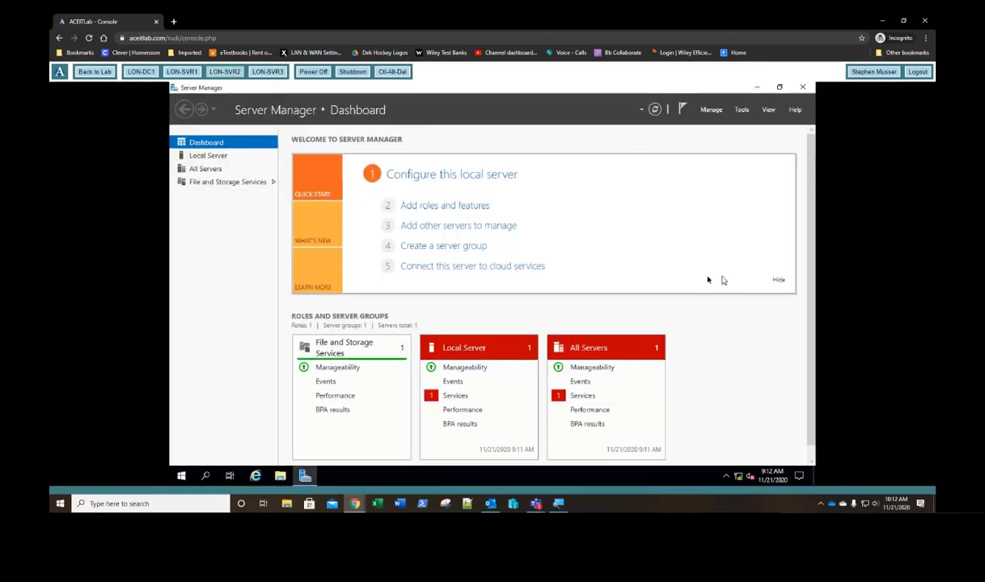
pyautogui.click(203, 159)
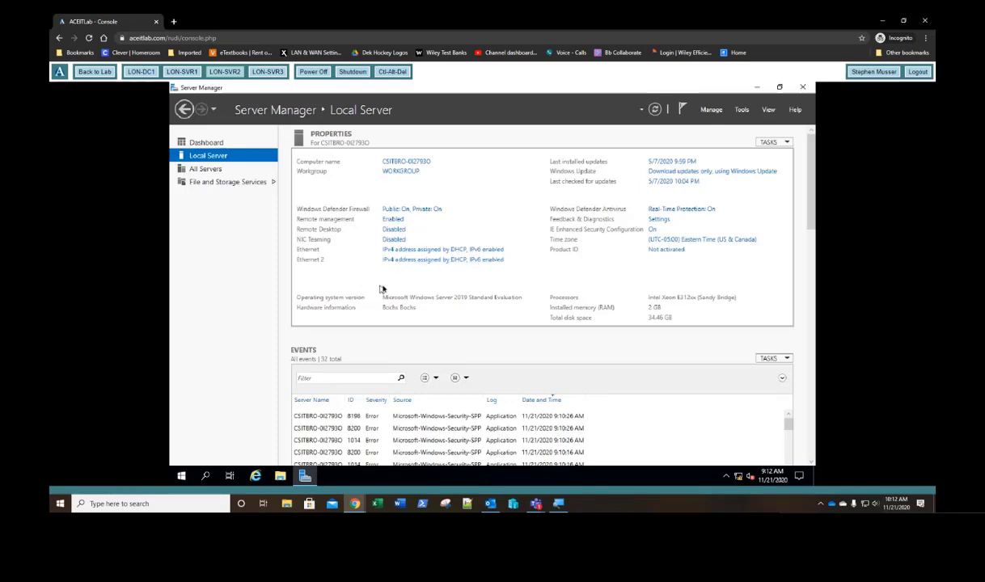
pyautogui.click(421, 253)
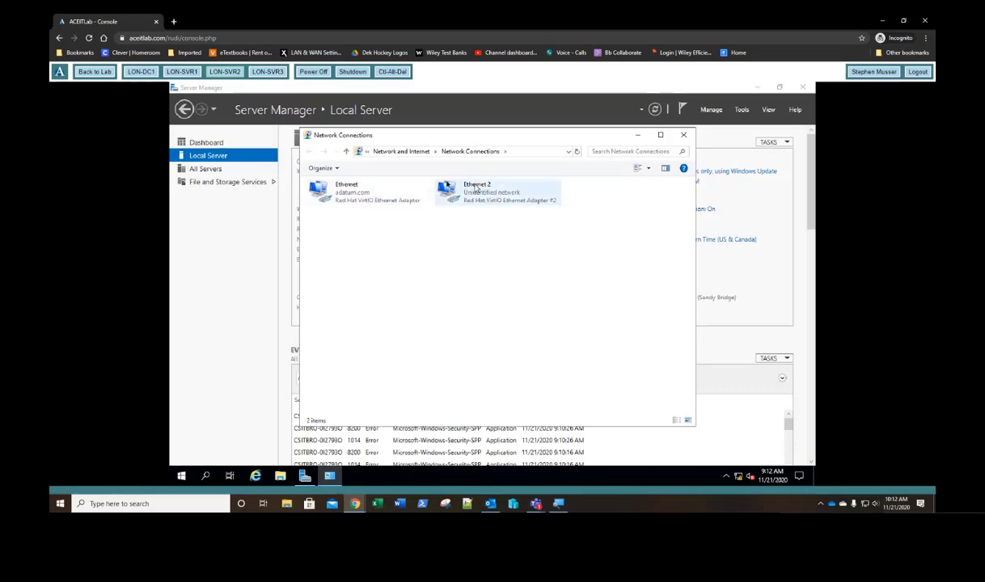
pyautogui.rightClick(351, 196)
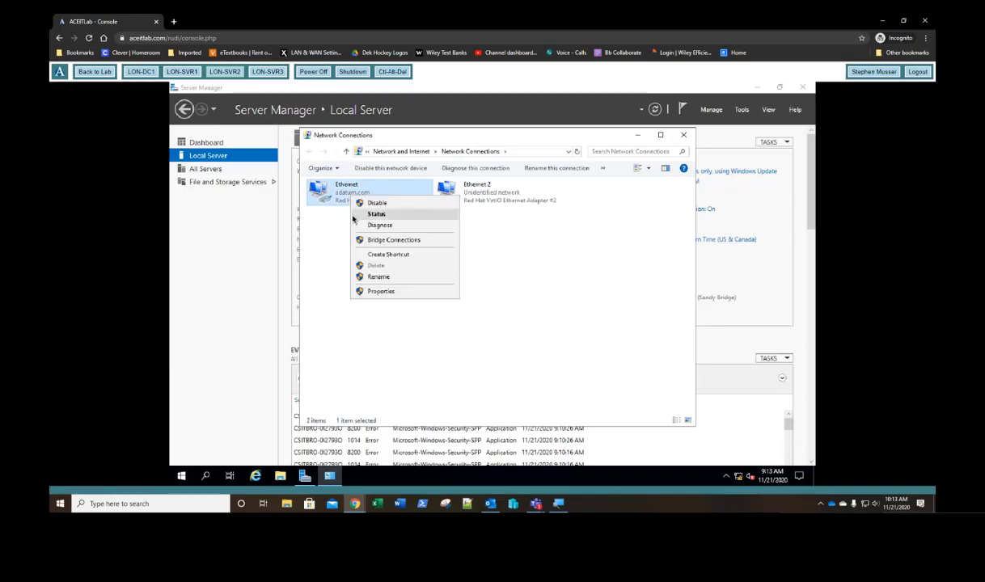
pyautogui.click(352, 215)
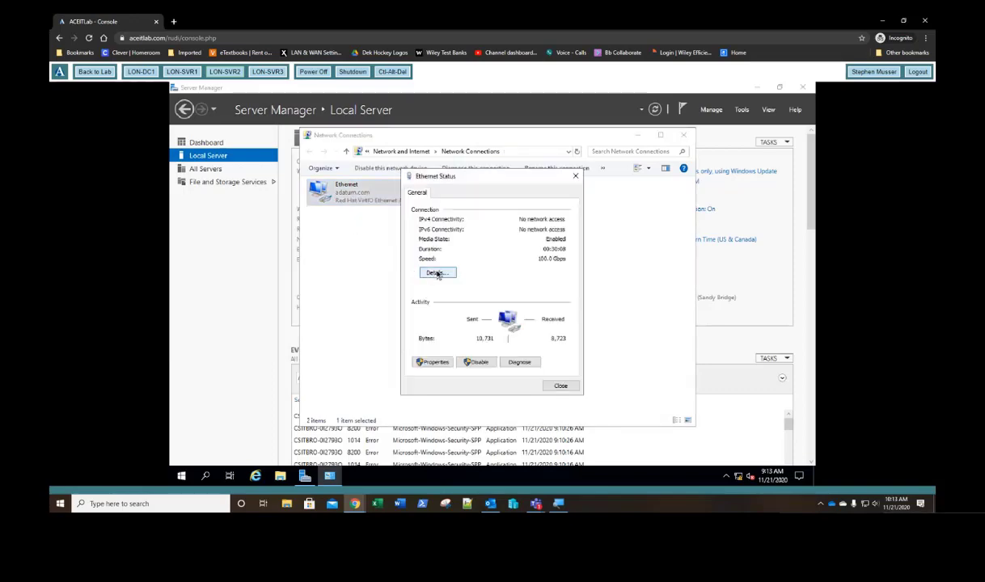
pyautogui.click(438, 274)
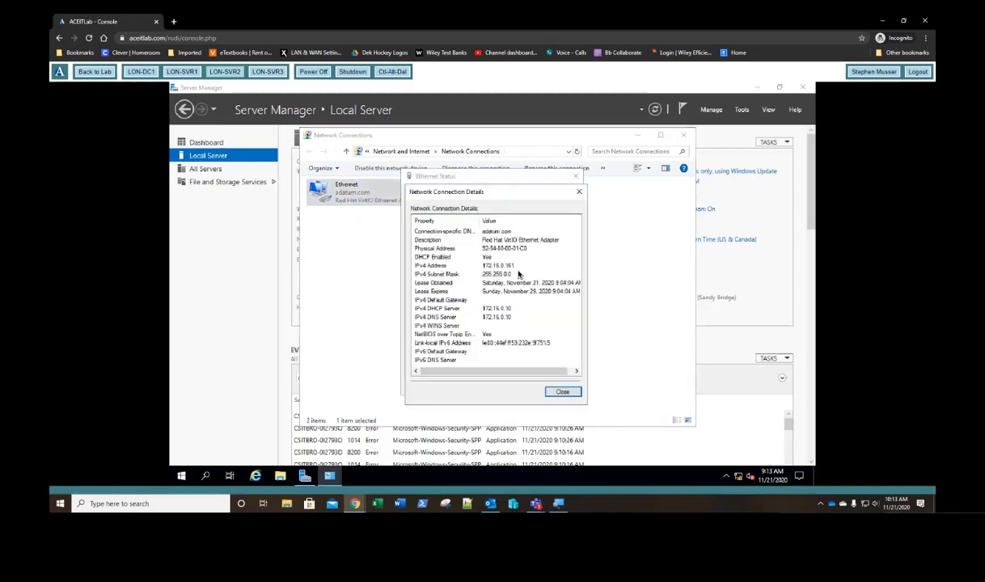
pyautogui.click(579, 192)
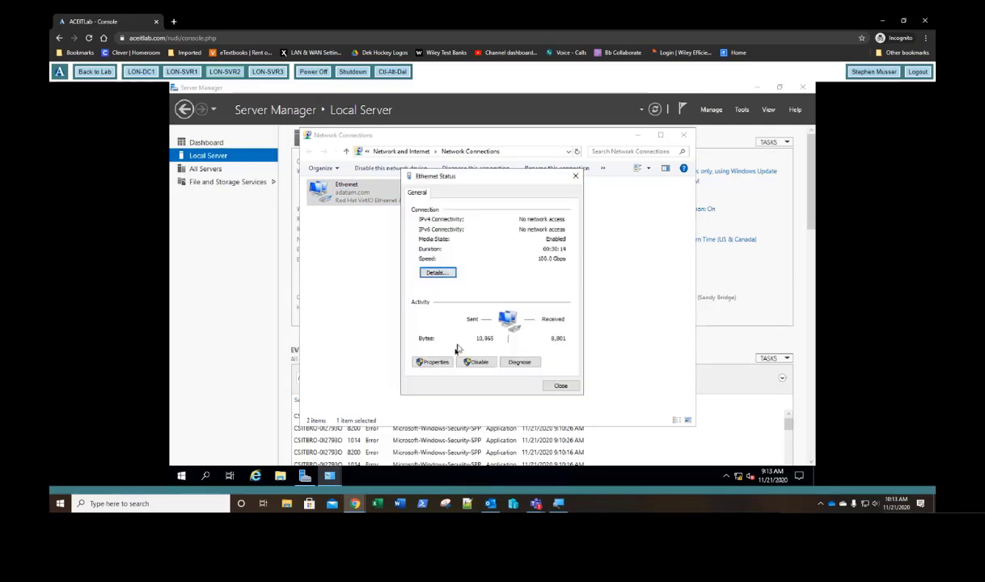
pyautogui.click(435, 361)
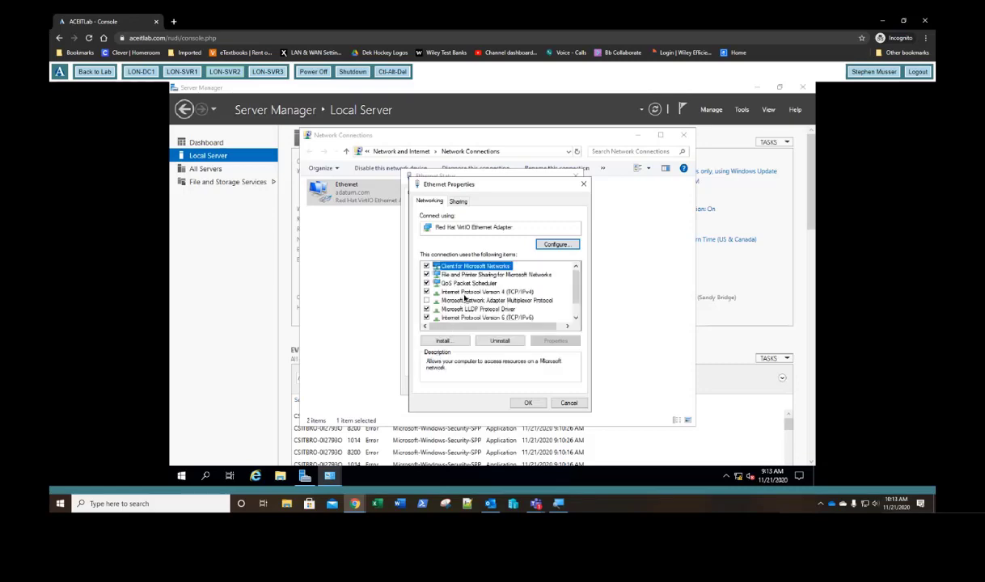
# Step: Give LON-SVR2's adapter static IPv4 172.16.0.22, mask 255.255.0.0, DNS 172.16.0.10
pyautogui.doubleClick(465, 292)
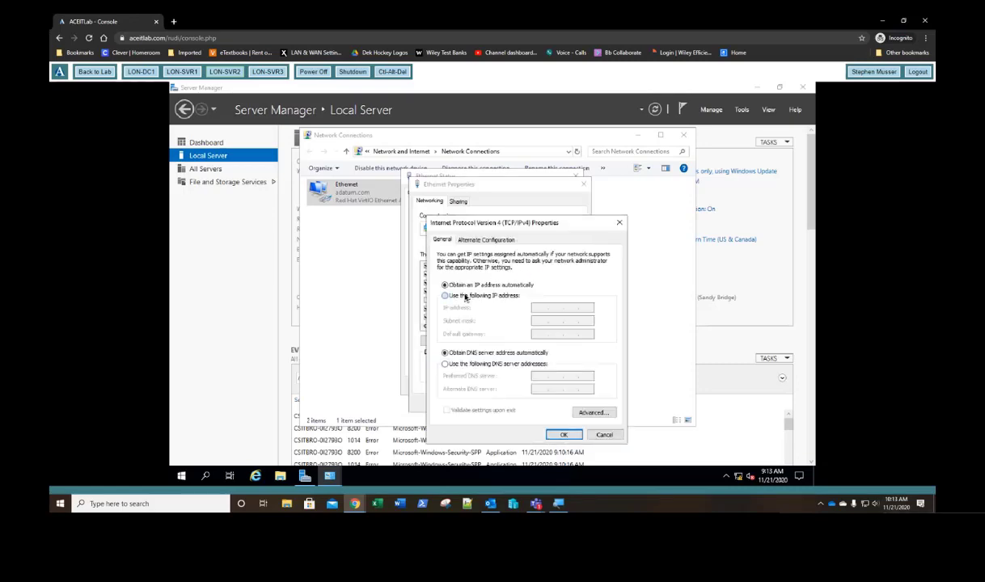
pyautogui.click(538, 308)
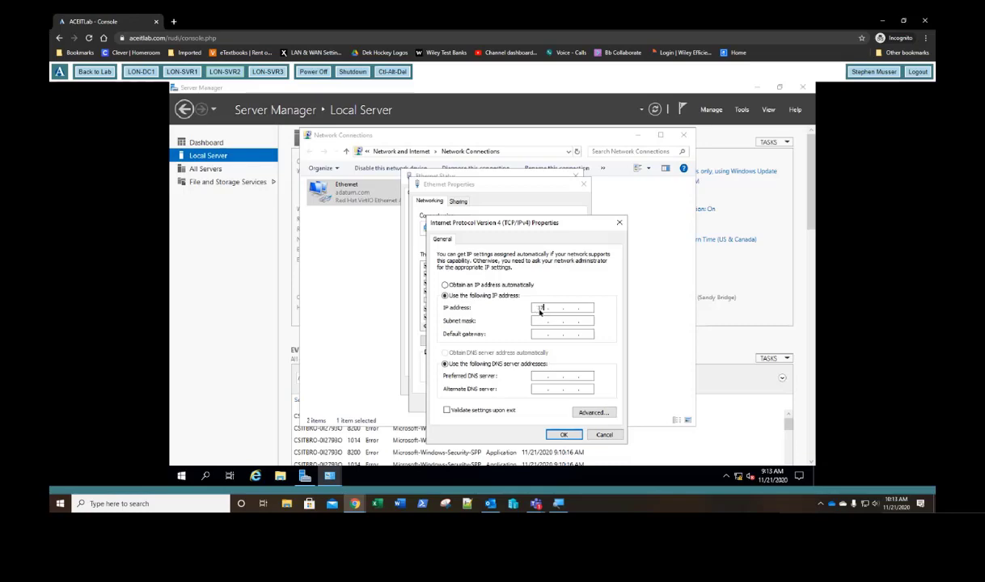
pyautogui.write('172.16.0')
pyautogui.press('Tab')
pyautogui.click(536, 377)
pyautogui.write('172 . ')
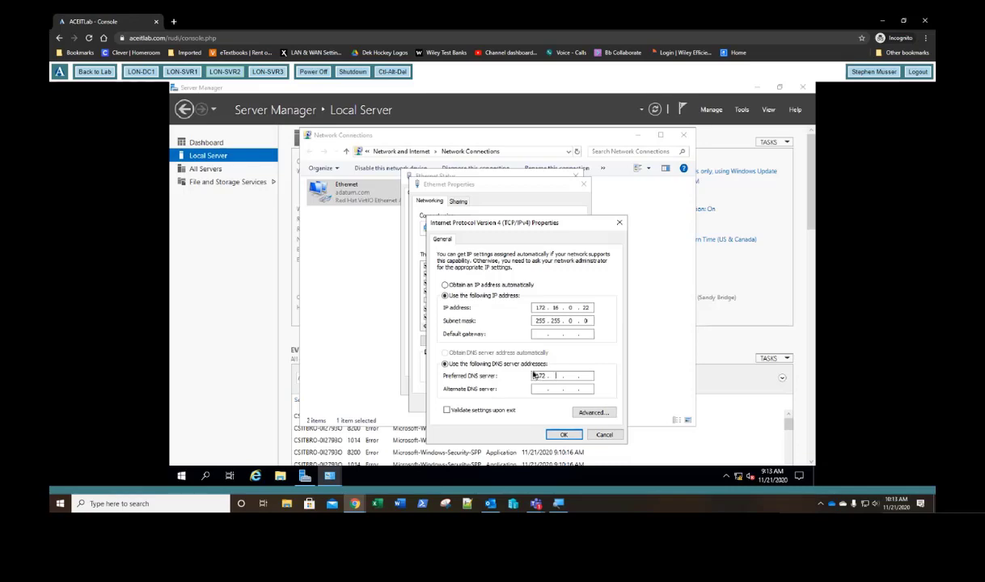
pyautogui.write('16 . 0 . 10')
pyautogui.click(564, 436)
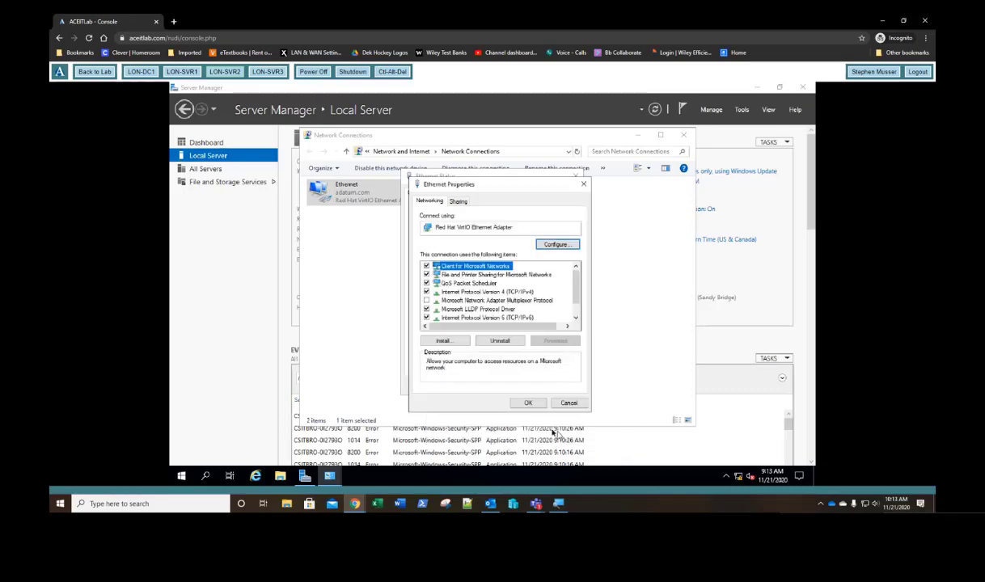
# Step: Close the network windows and refresh Local Server to show 172.16.0.22
pyautogui.click(527, 402)
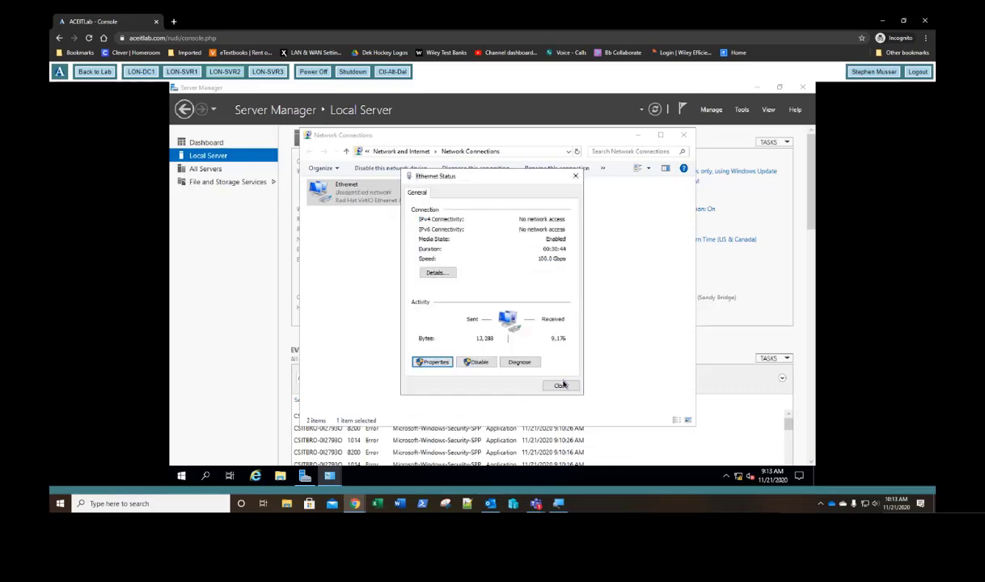
pyautogui.click(560, 385)
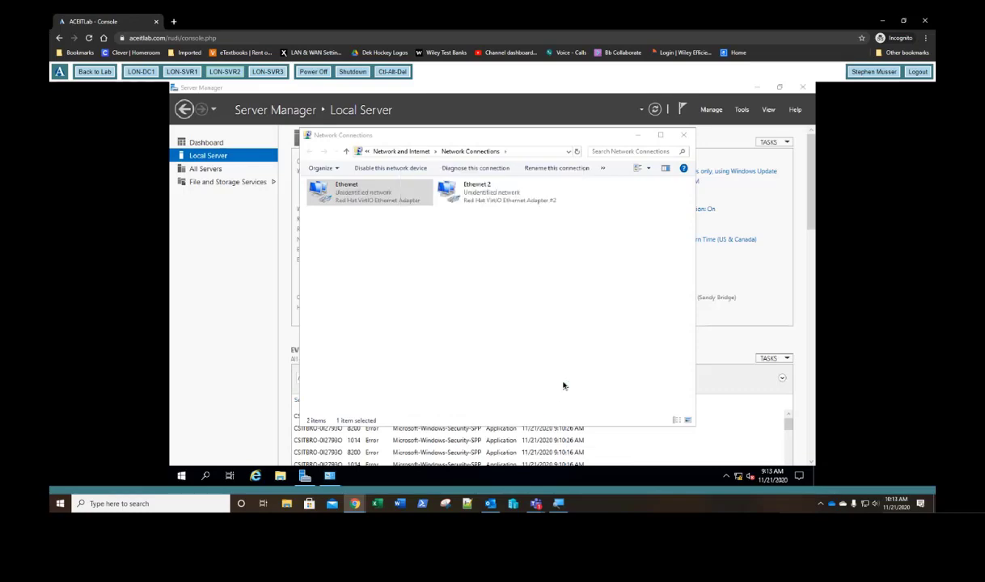
pyautogui.click(683, 135)
pyautogui.click(655, 111)
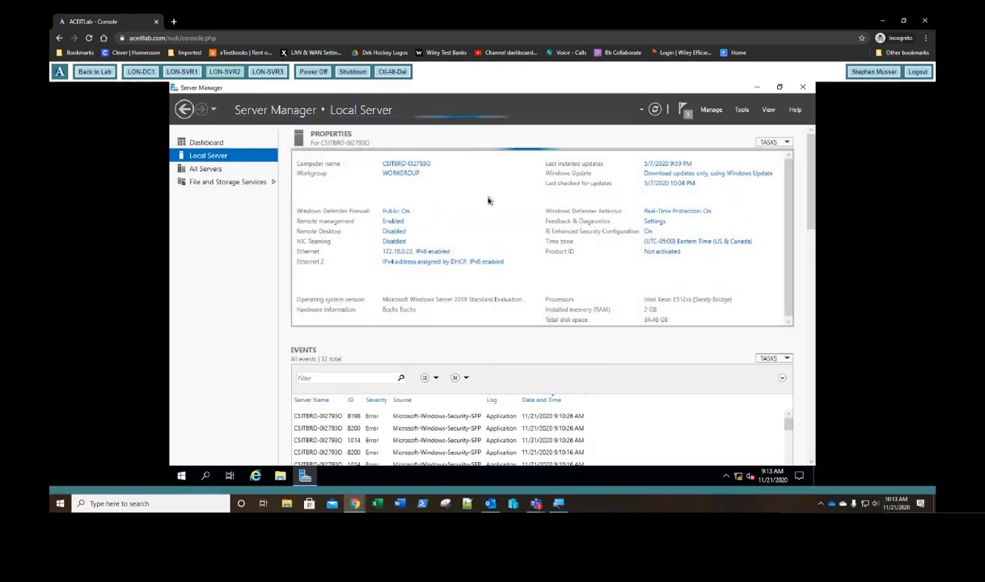
# Step: Name the computer LON-SVR2 and make it a member of the adatum domain
pyautogui.click(396, 175)
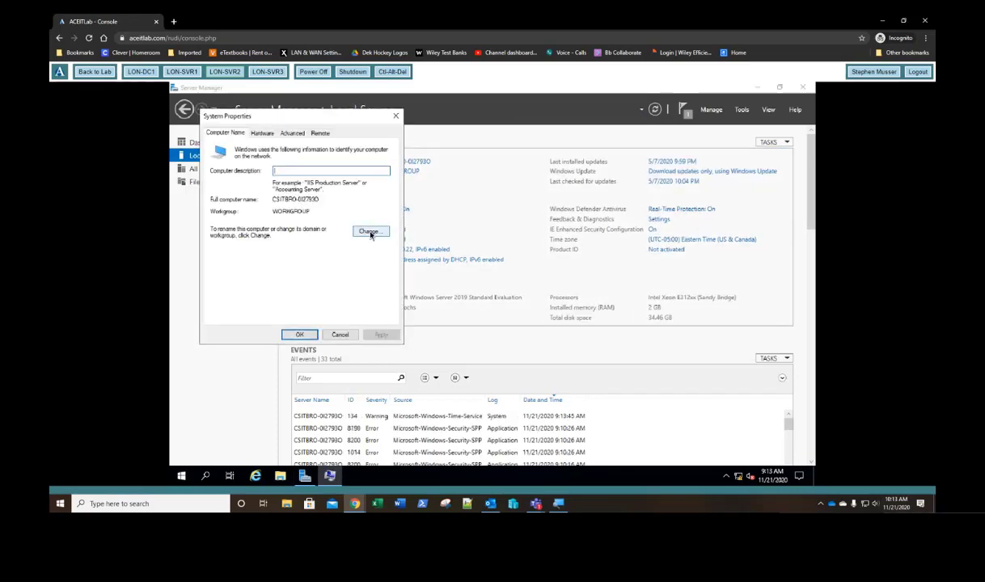
pyautogui.click(369, 232)
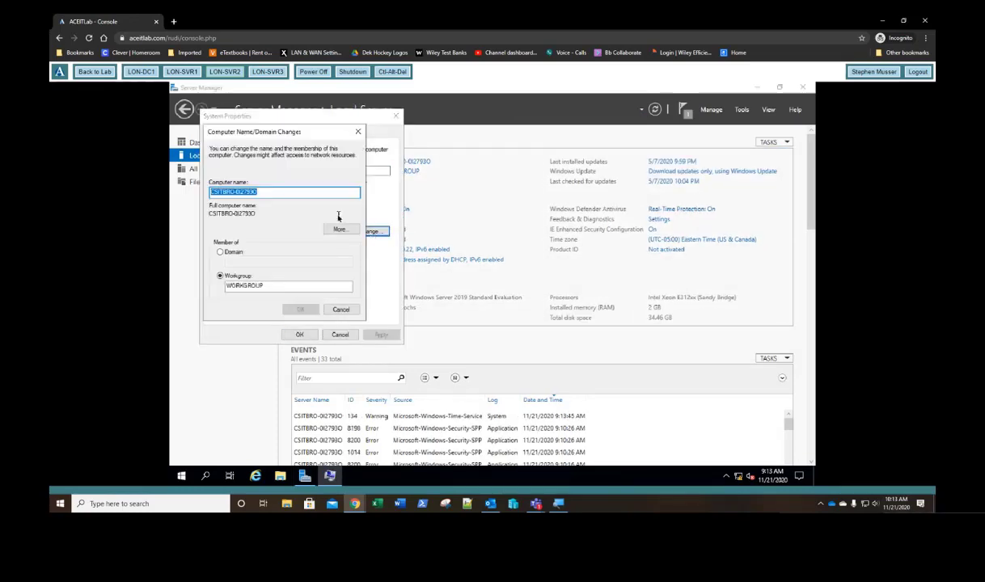
pyautogui.write('LON')
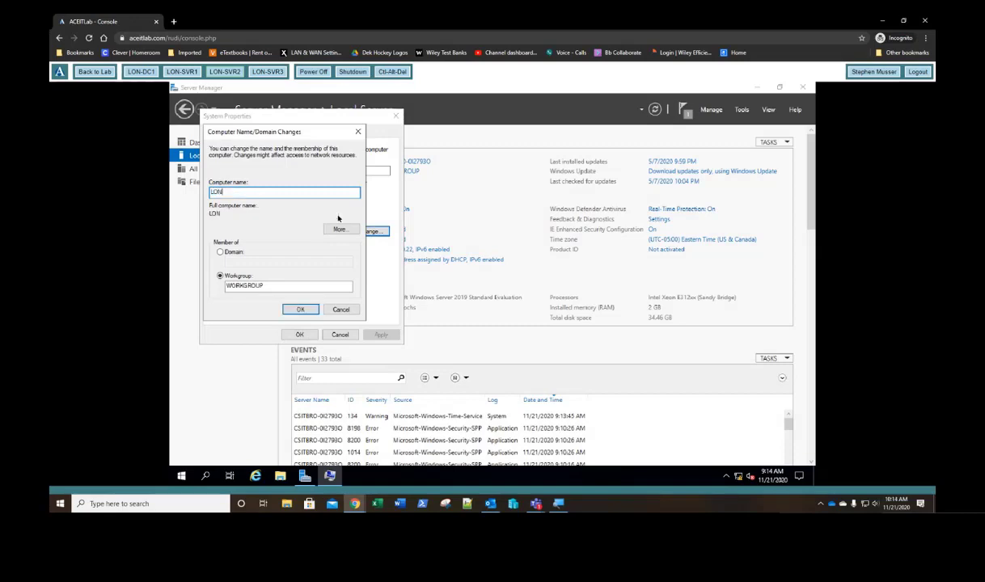
pyautogui.write('-SVR')
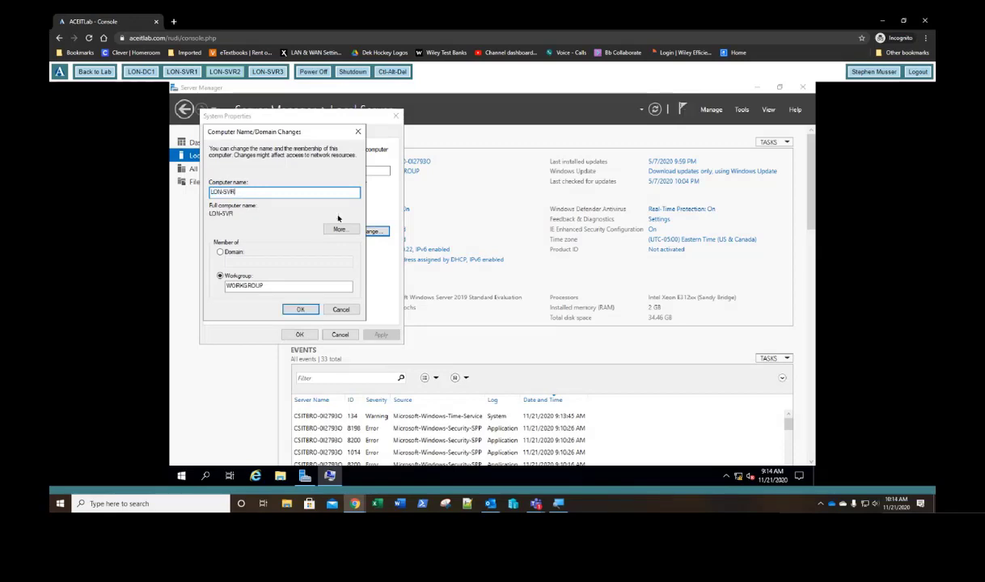
pyautogui.write('2')
pyautogui.press('Tab')
pyautogui.press('Tab')
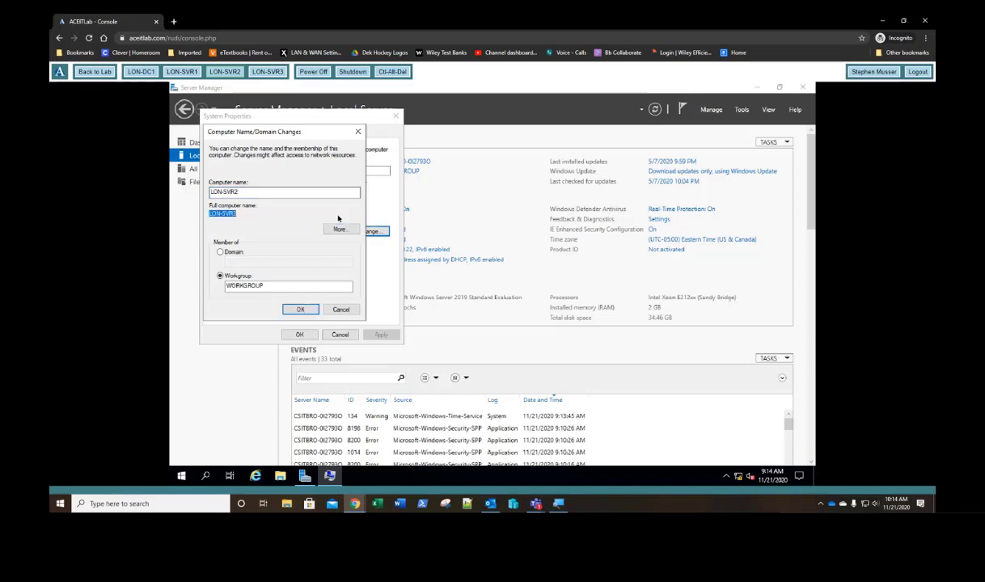
pyautogui.hotkey('shift', 'Tab')
pyautogui.press('Tab')
pyautogui.press('Up')
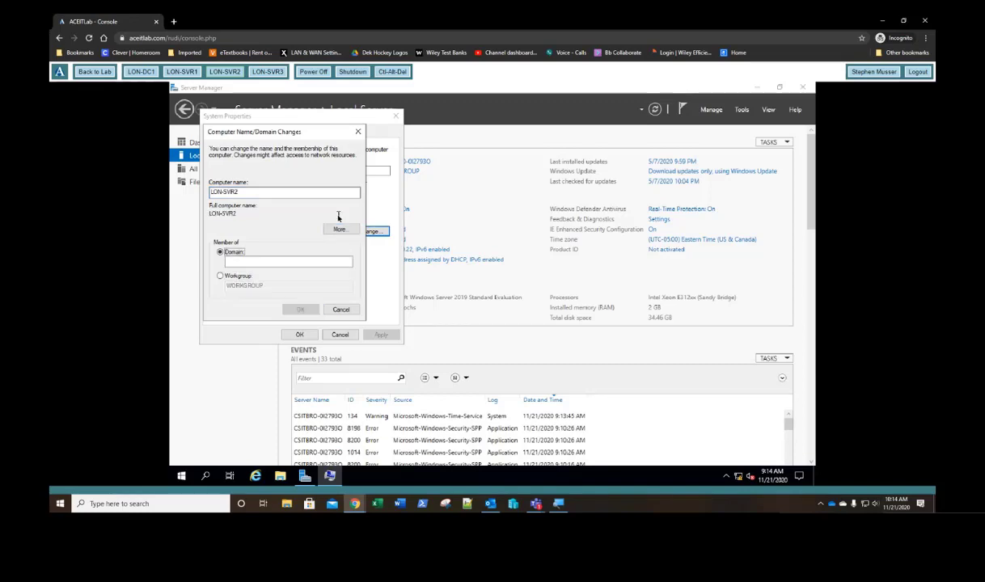
pyautogui.press('Tab')
pyautogui.write('ada')
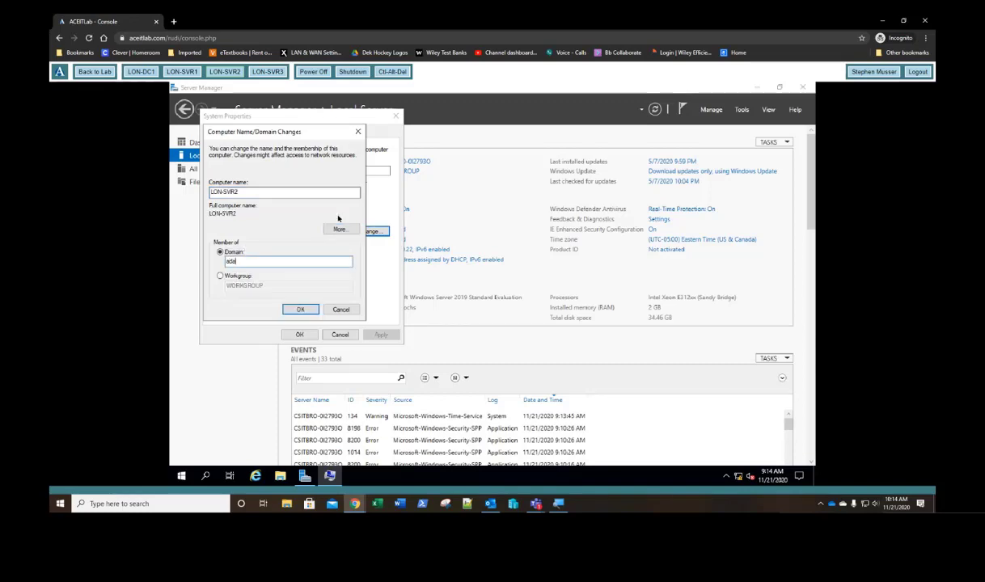
pyautogui.write('tum.com')
pyautogui.press('Return')
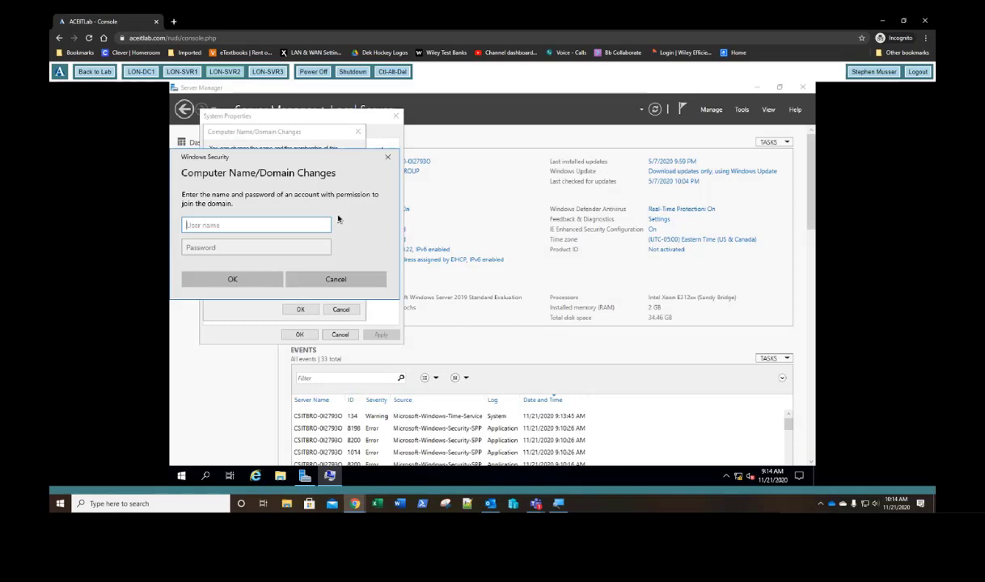
# Step: Authenticate with the domain administrator account, then acknowledge the welcome, error and restart messages
pyautogui.write('administrator')
pyautogui.press('Tab')
pyautogui.write('Pa$$w')
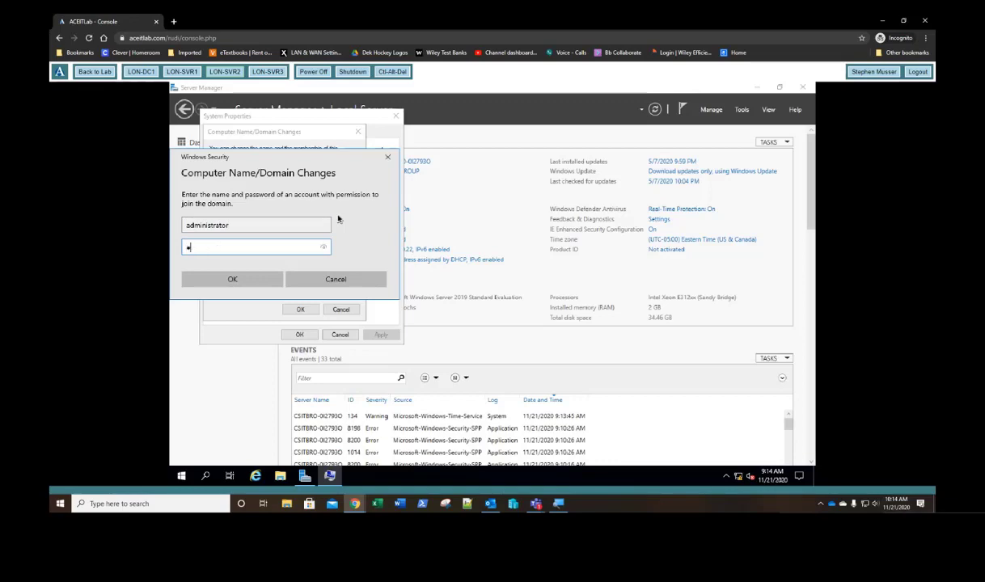
pyautogui.write('0rd')
pyautogui.press('Return')
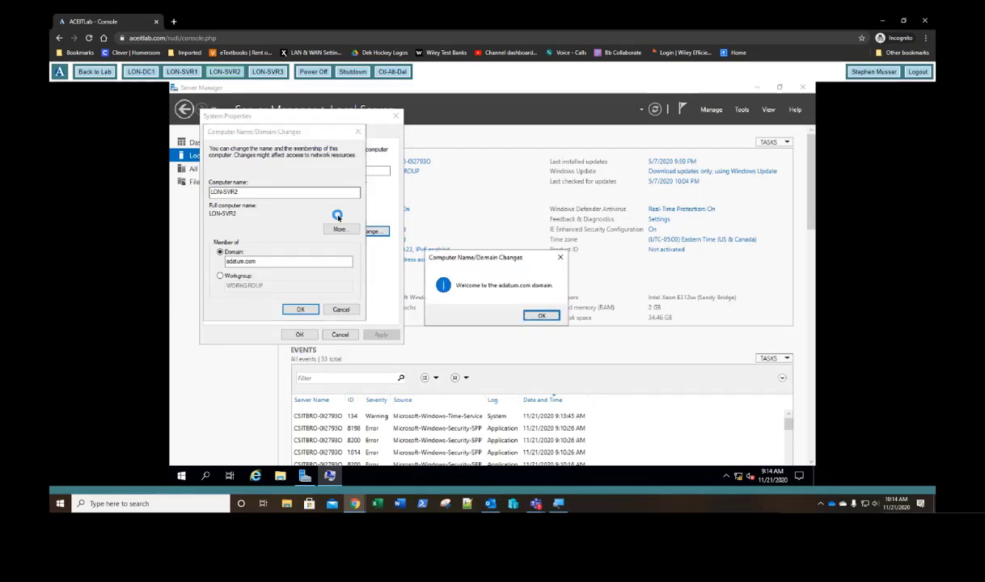
pyautogui.press('Return')
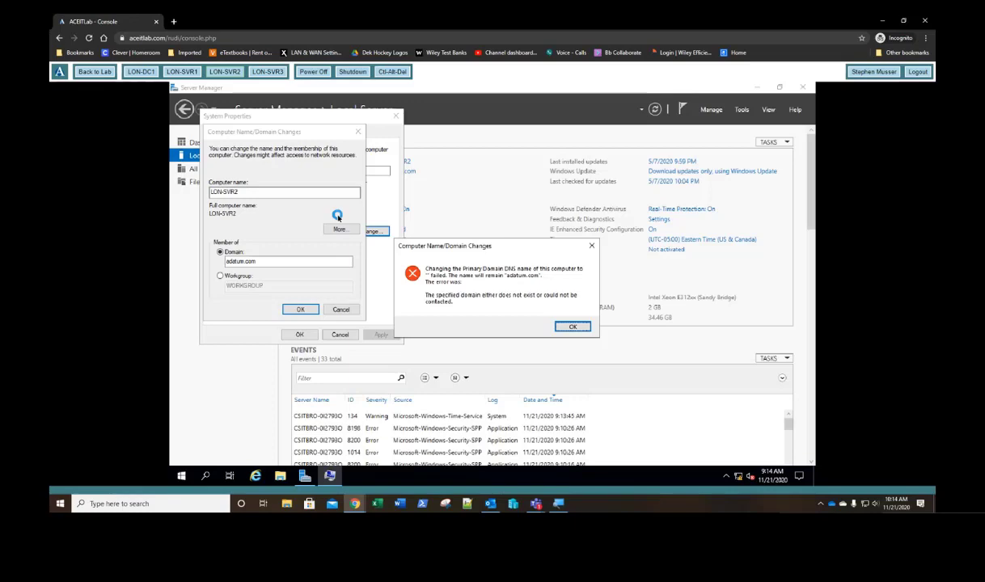
pyautogui.press('Return')
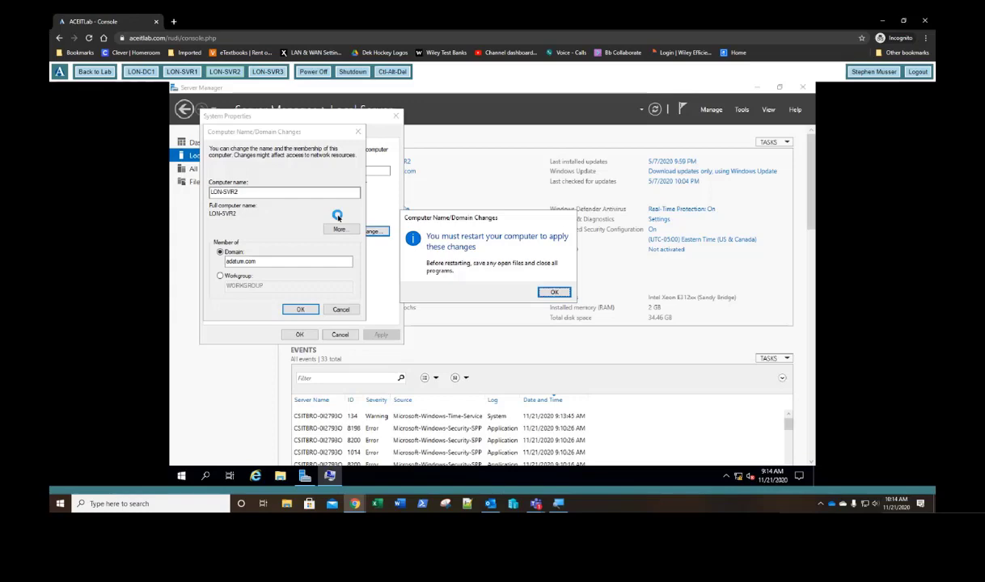
pyautogui.press('Return')
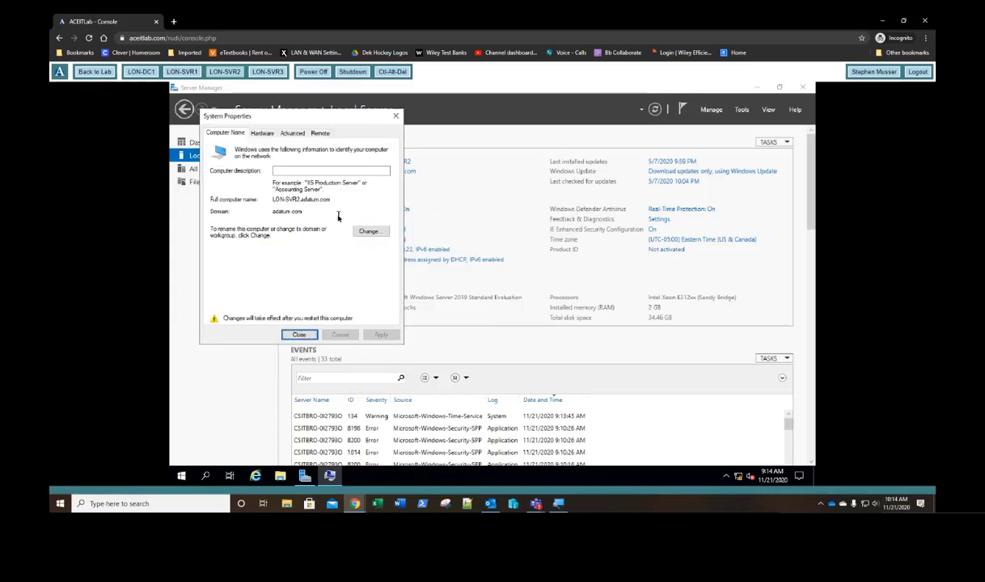
pyautogui.press('Return')
pyautogui.press('Return')
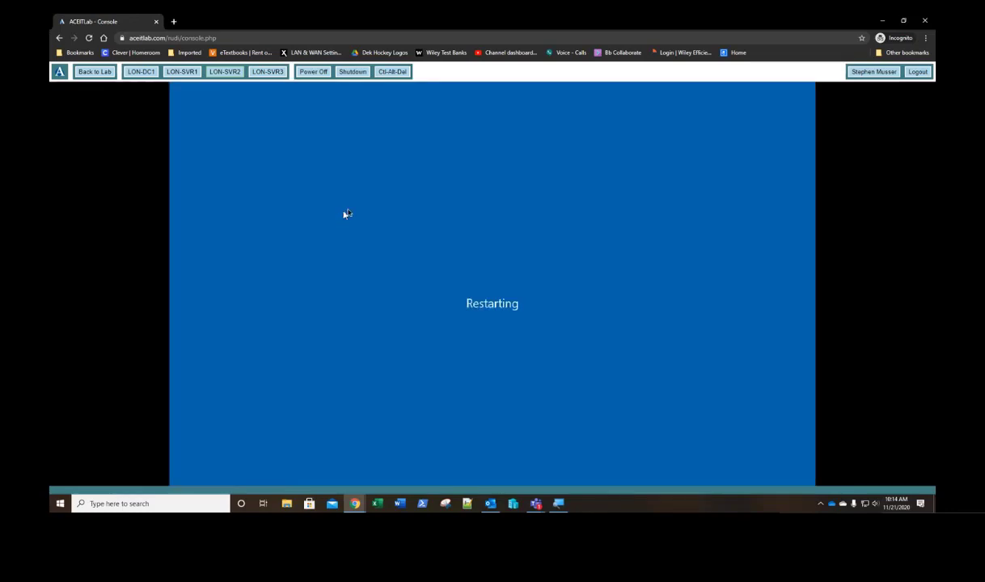
# Step: On LON-SVR1, choose Other user and enter the adatum\administrator user name
pyautogui.click(182, 72)
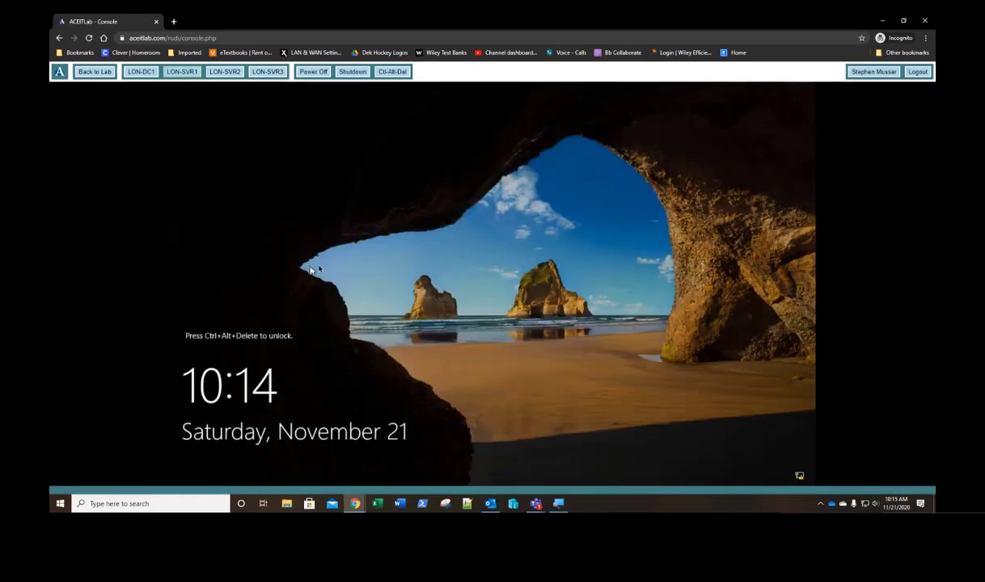
pyautogui.click(391, 72)
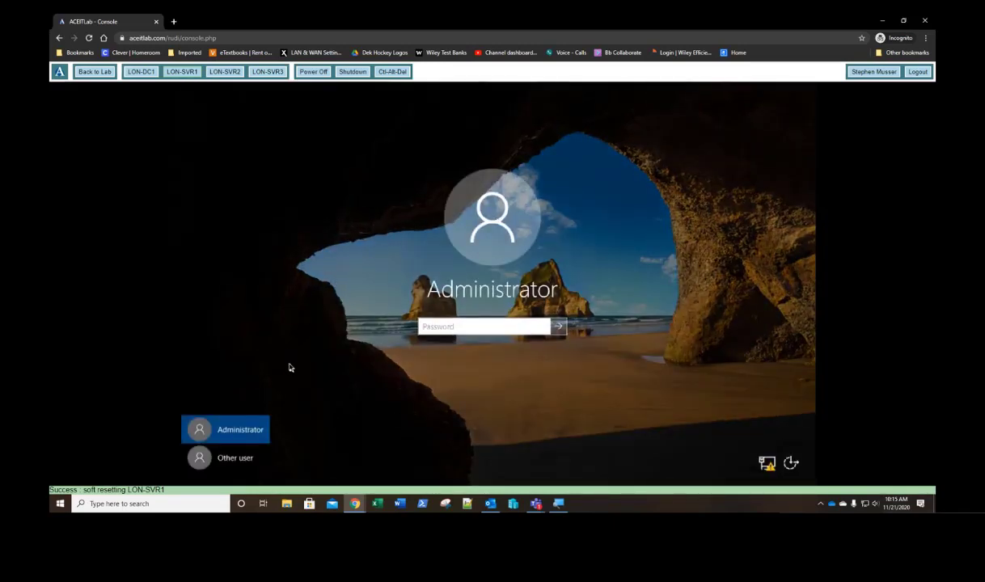
pyautogui.click(515, 327)
pyautogui.click(223, 461)
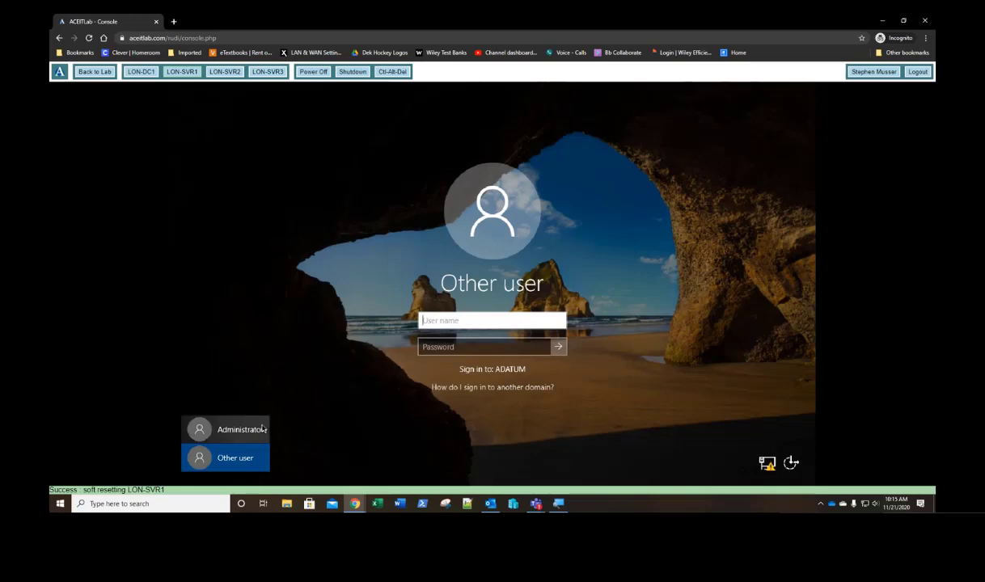
pyautogui.write('ad')
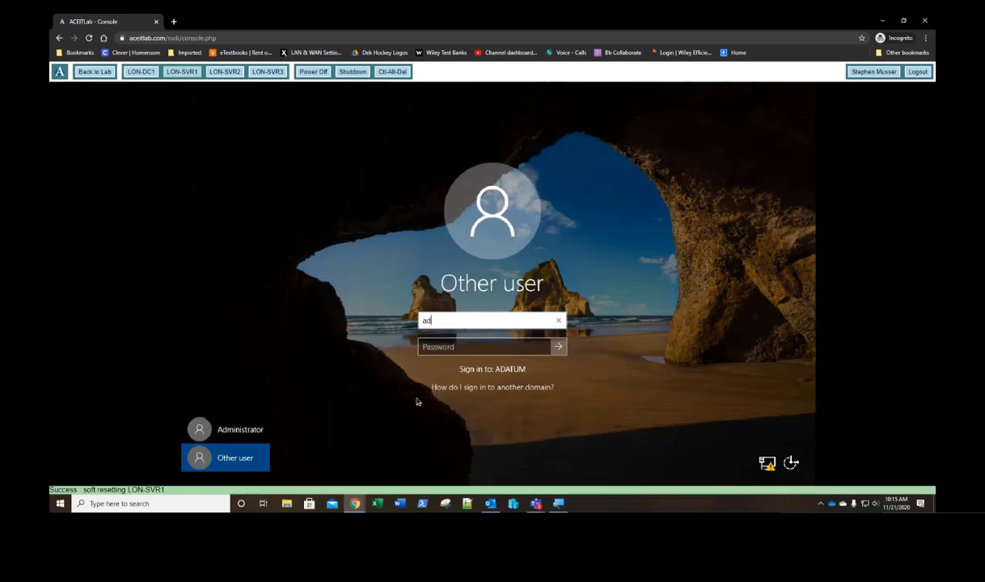
pyautogui.write('ministrator')
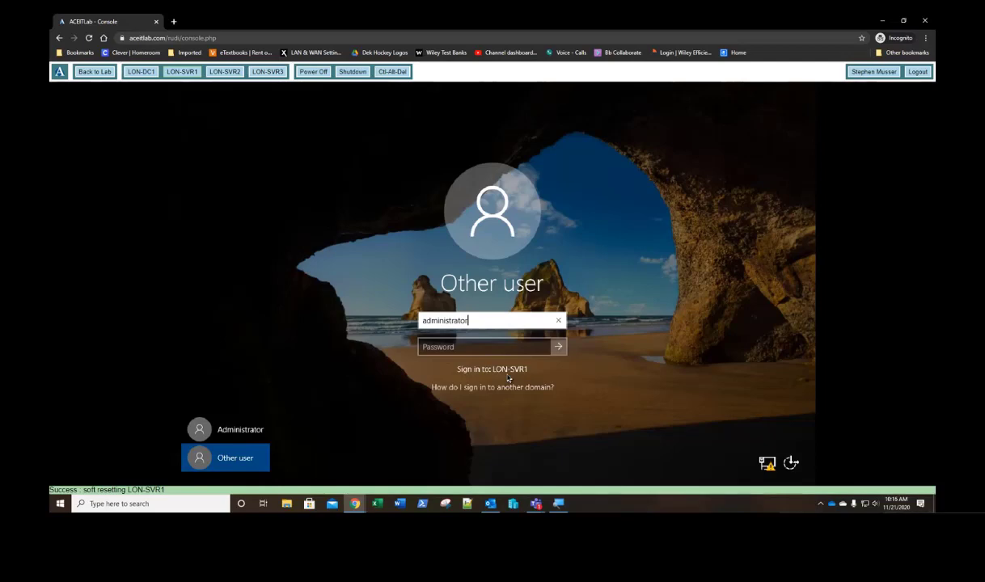
pyautogui.press('BackSpace')
pyautogui.press('BackSpace')
pyautogui.press('BackSpace')
pyautogui.press('BackSpace')
pyautogui.press('BackSpace')
pyautogui.press('BackSpace')
pyautogui.press('BackSpace')
pyautogui.press('BackSpace')
pyautogui.press('BackSpace')
pyautogui.press('BackSpace')
pyautogui.press('BackSpace')
pyautogui.press('BackSpace')
pyautogui.press('BackSpace')
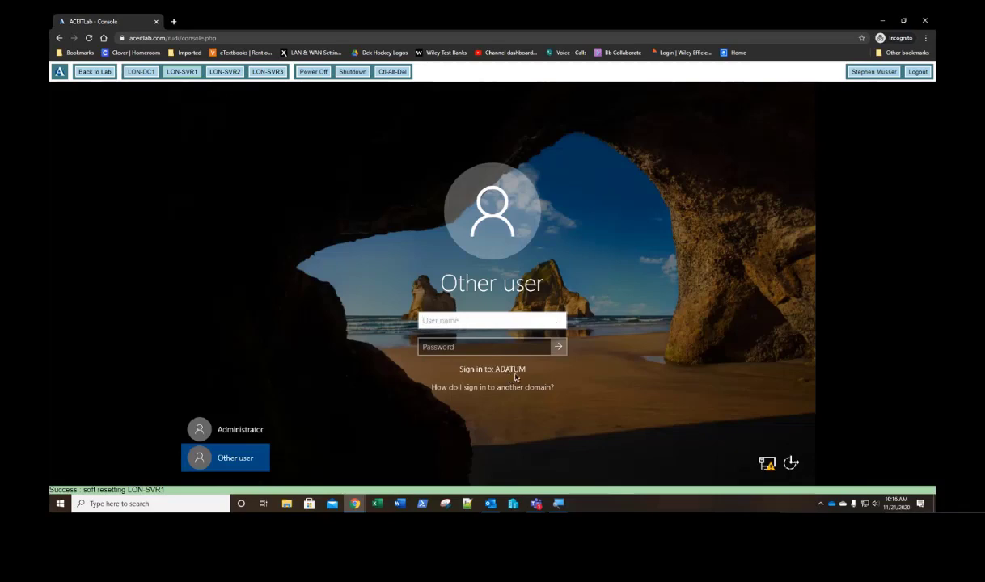
pyautogui.write('adatum\\')
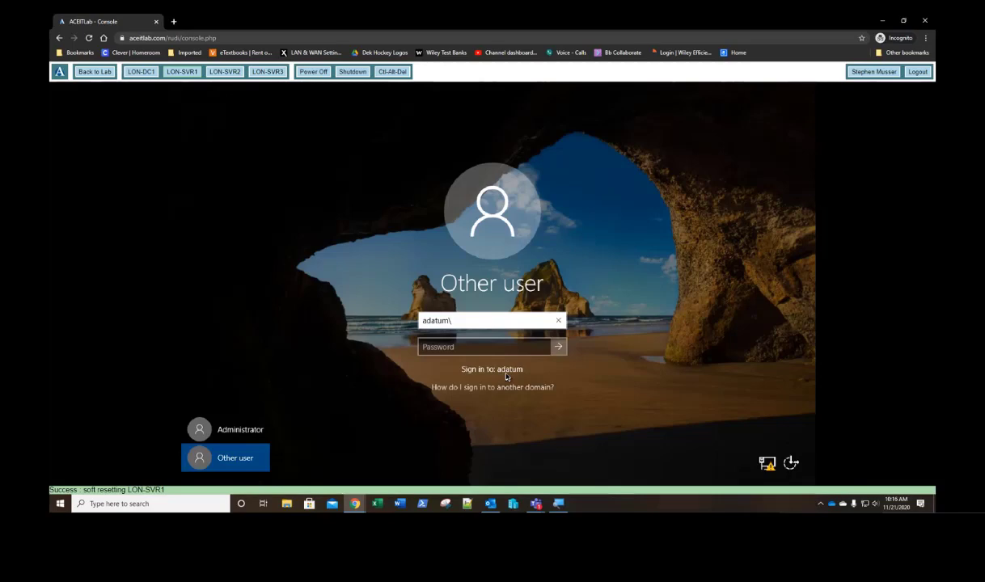
pyautogui.write('administraor')
pyautogui.press('Tab')
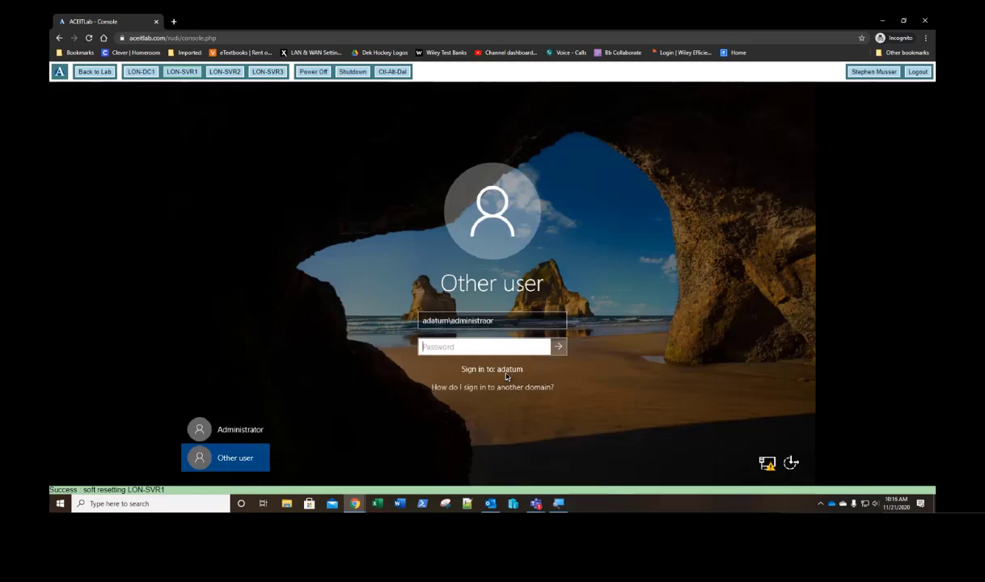
# Step: Correct the user name typo, sign in with the password, and move to LON-SVR3
pyautogui.click(496, 322)
pyautogui.click(504, 321)
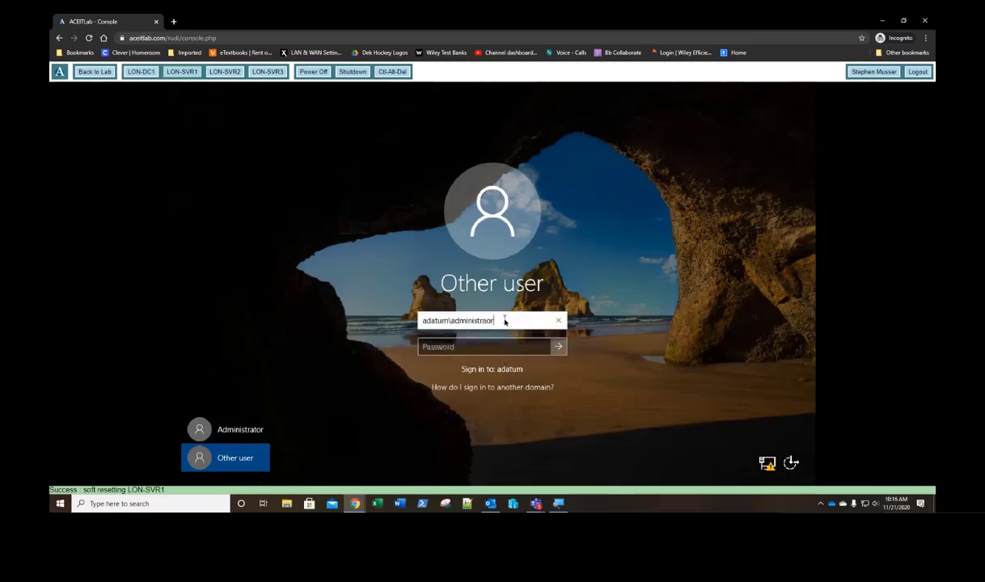
pyautogui.press('BackSpace')
pyautogui.press('BackSpace')
pyautogui.press('BackSpace')
pyautogui.write('ator')
pyautogui.press('Tab')
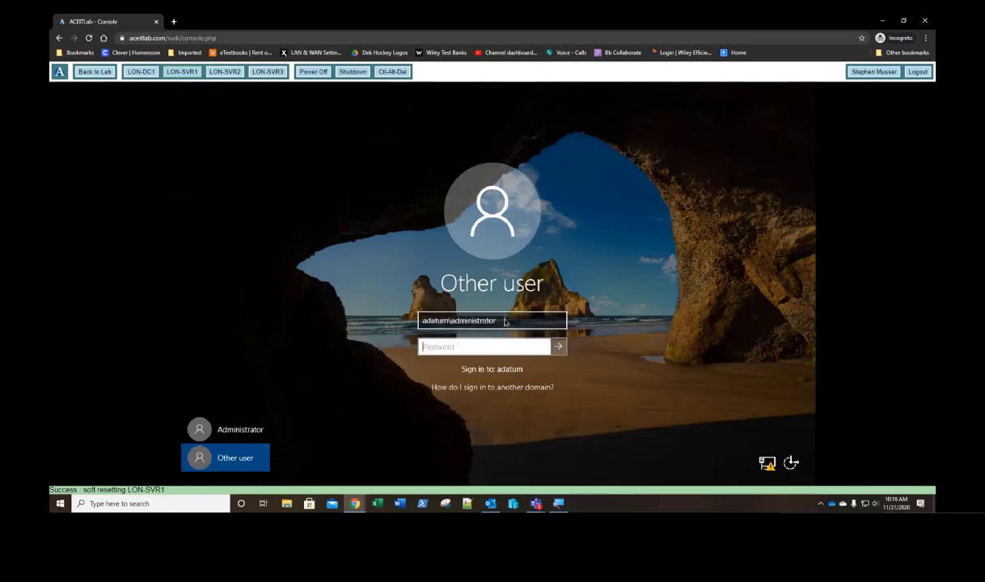
pyautogui.write('Pa55w.rd')
pyautogui.press('Return')
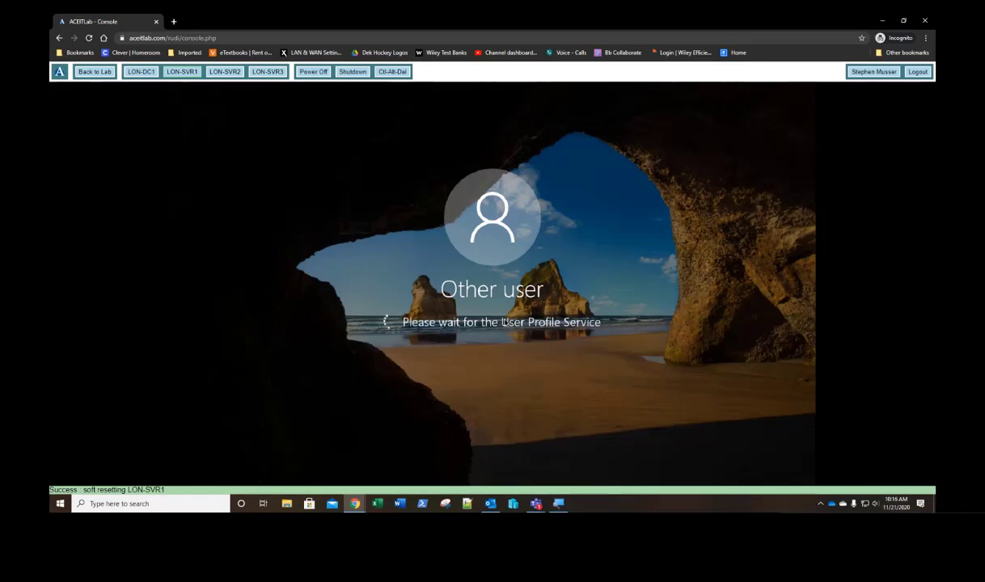
pyautogui.click(269, 74)
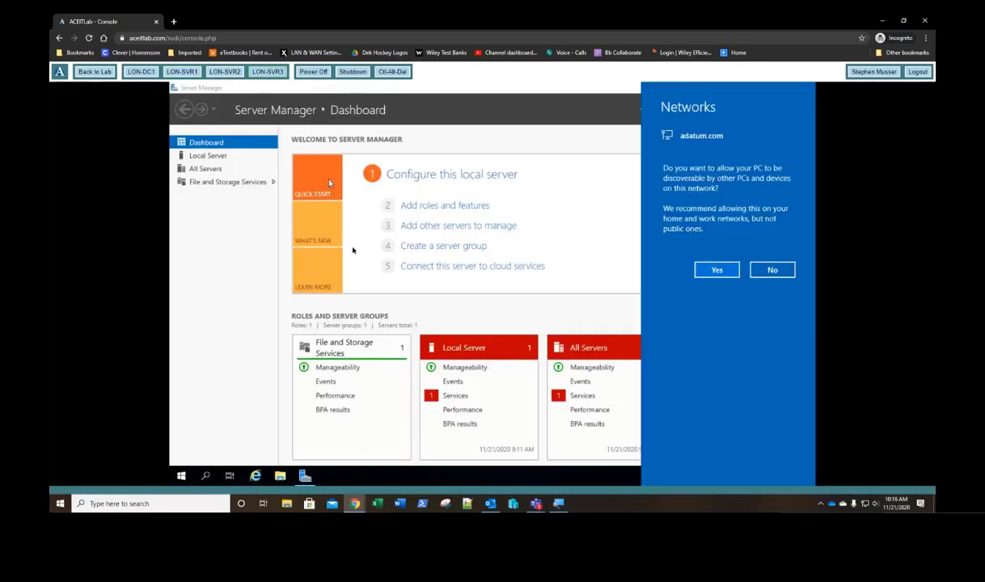
# Step: Allow discovery on adatum.com and open LON-SVR3's Ethernet adapter properties from Local Server
pyautogui.click(715, 268)
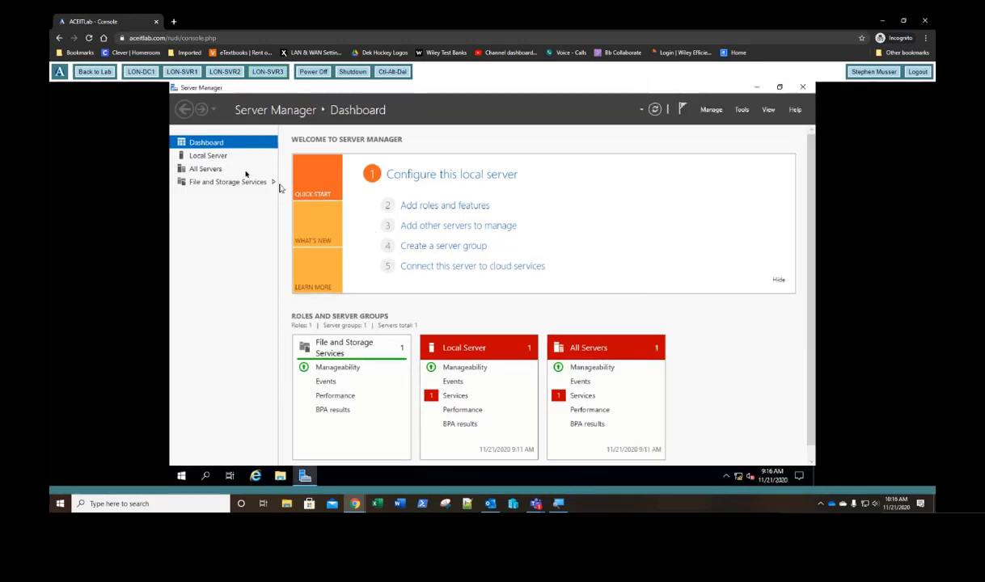
pyautogui.click(209, 156)
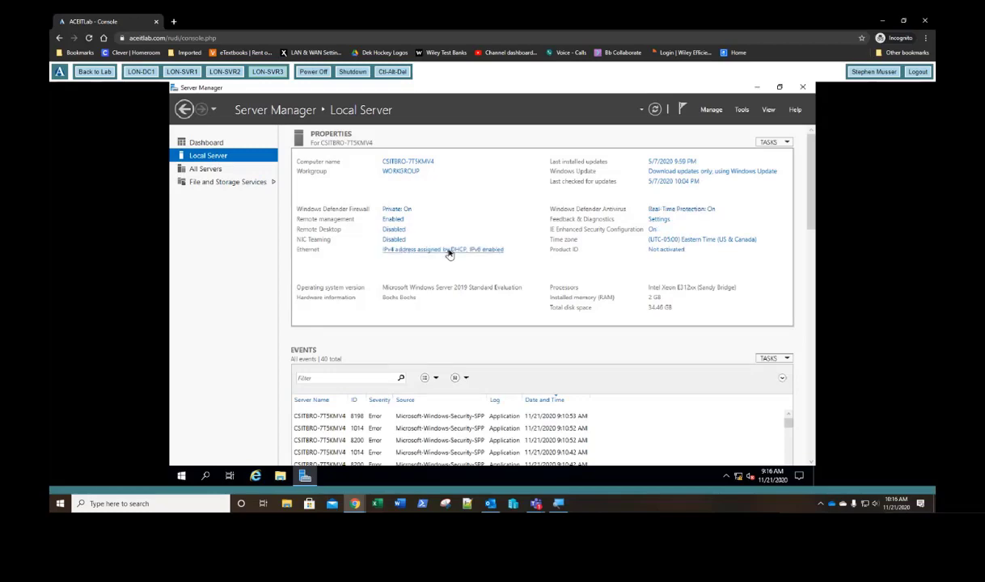
pyautogui.click(446, 251)
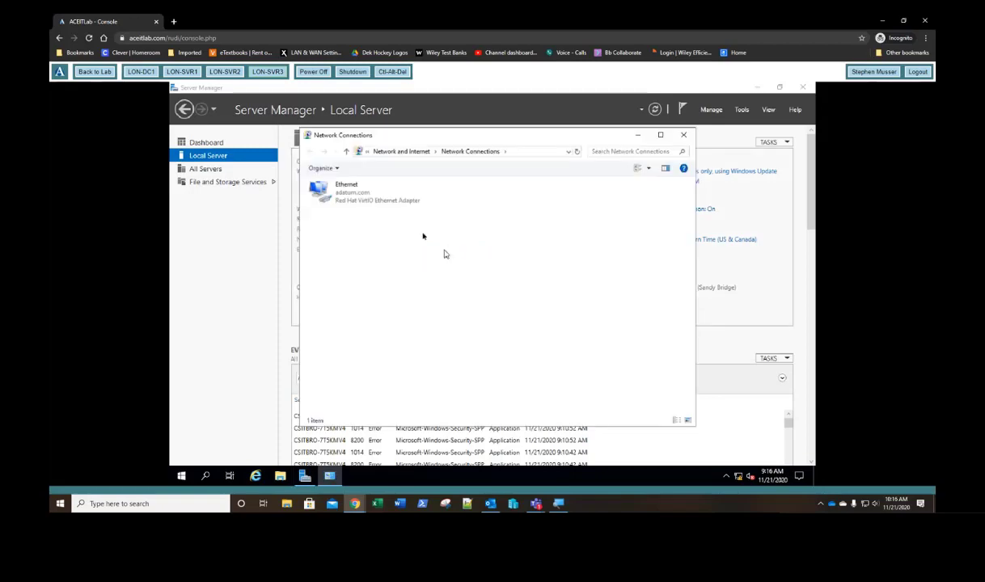
pyautogui.click(337, 201)
pyautogui.rightClick(338, 201)
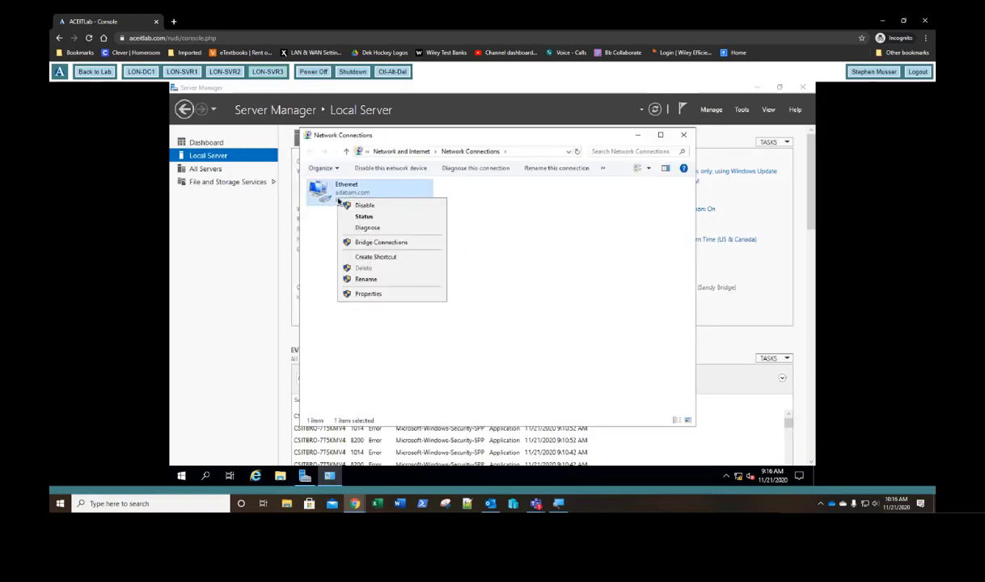
pyautogui.click(368, 294)
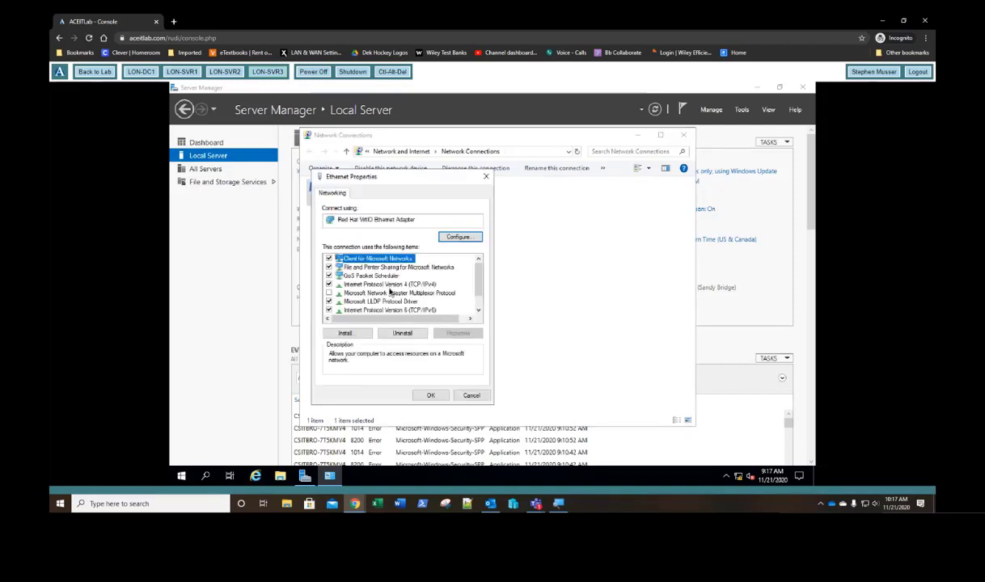
# Step: Set static IPv4 172.16.0.23, mask 255.255.0.0, DNS 172.16.0.10, and close the windows
pyautogui.doubleClick(380, 271)
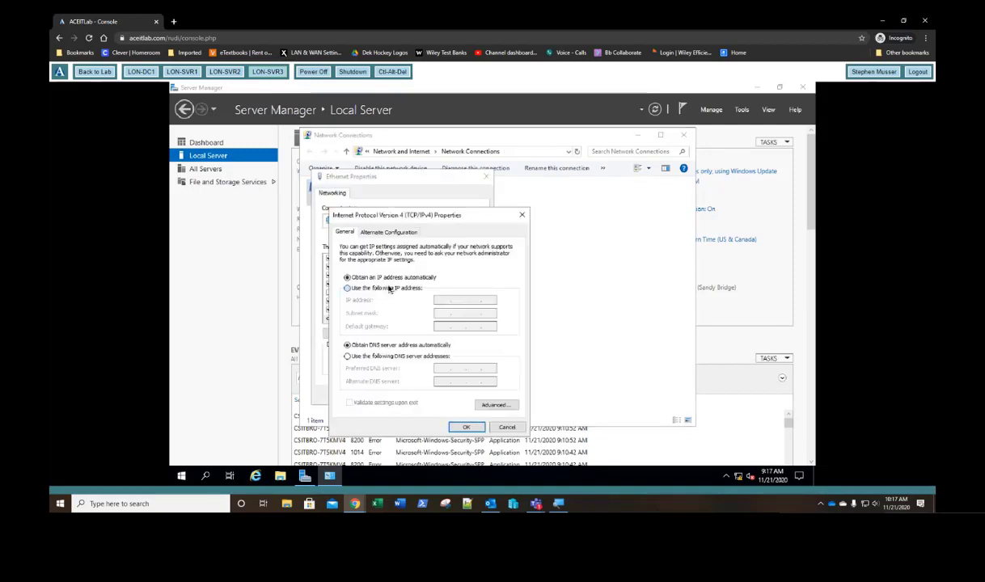
pyautogui.click(389, 288)
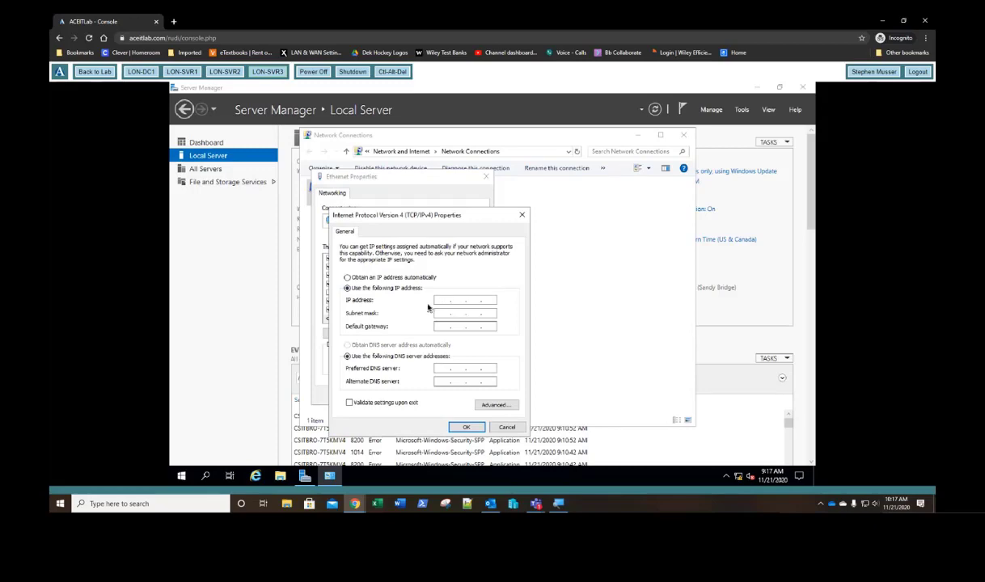
pyautogui.write('172 . 16 . 0 . 25')
pyautogui.press('Tab')
pyautogui.write('255.255.0.0')
pyautogui.click(437, 371)
pyautogui.write('172.16.0.10')
pyautogui.click(457, 426)
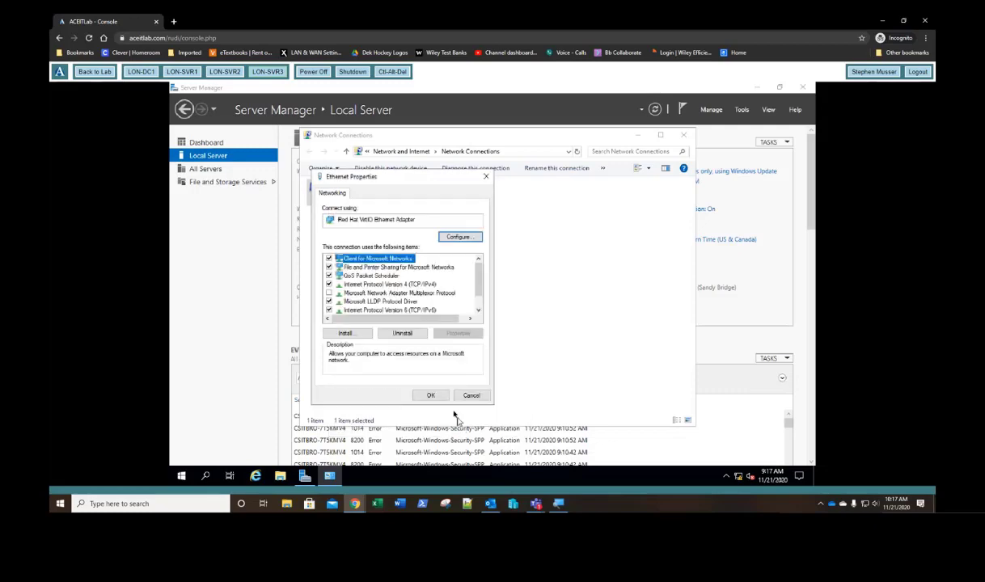
pyautogui.click(430, 396)
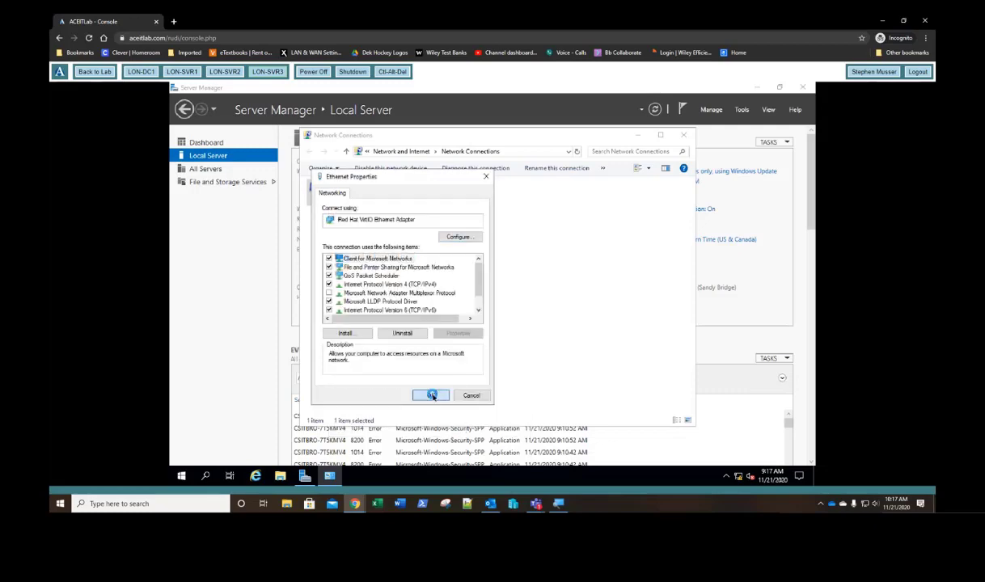
pyautogui.click(684, 135)
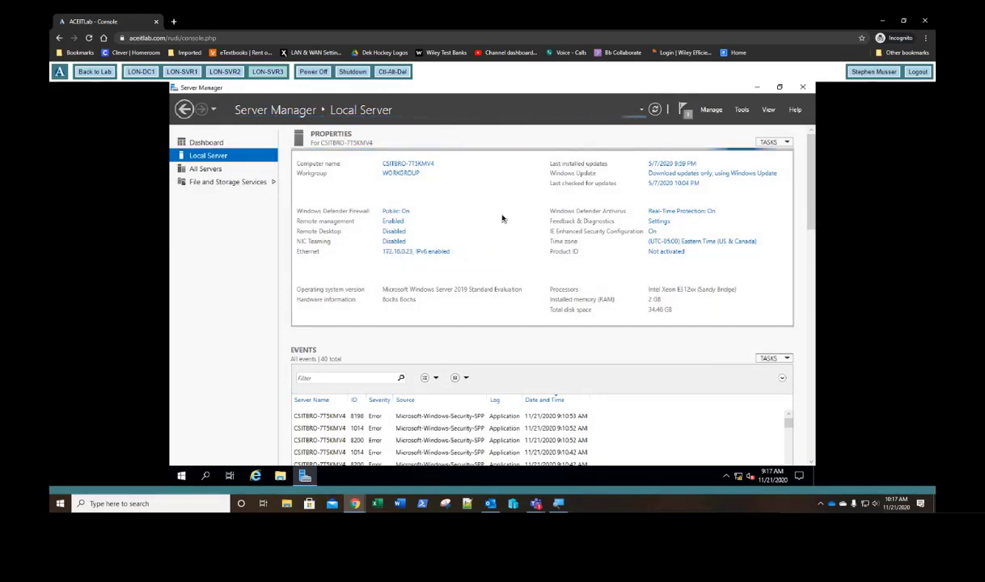
# Step: Set LON-SVR3's computer name and switch its membership to the adatum domain
pyautogui.click(414, 174)
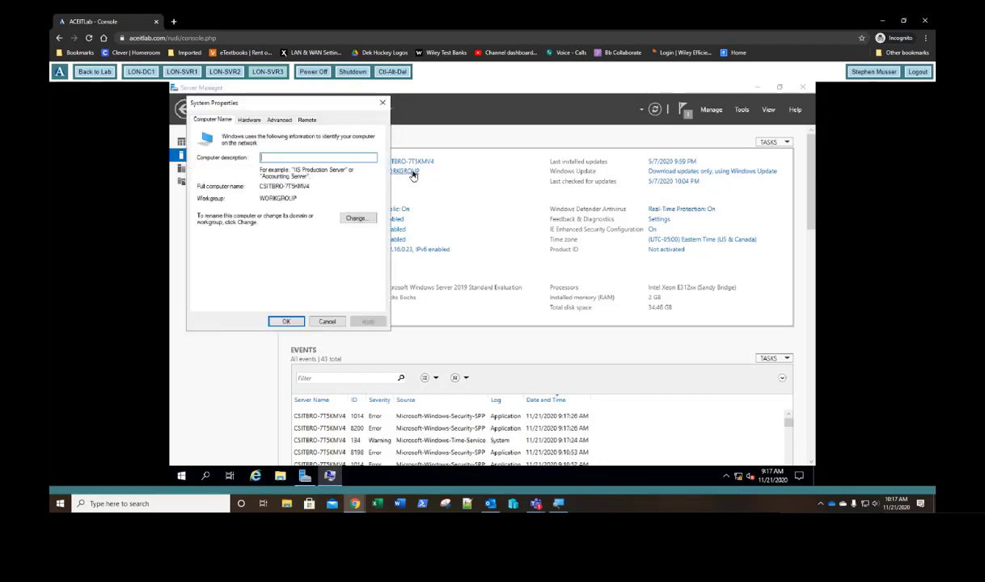
pyautogui.click(363, 218)
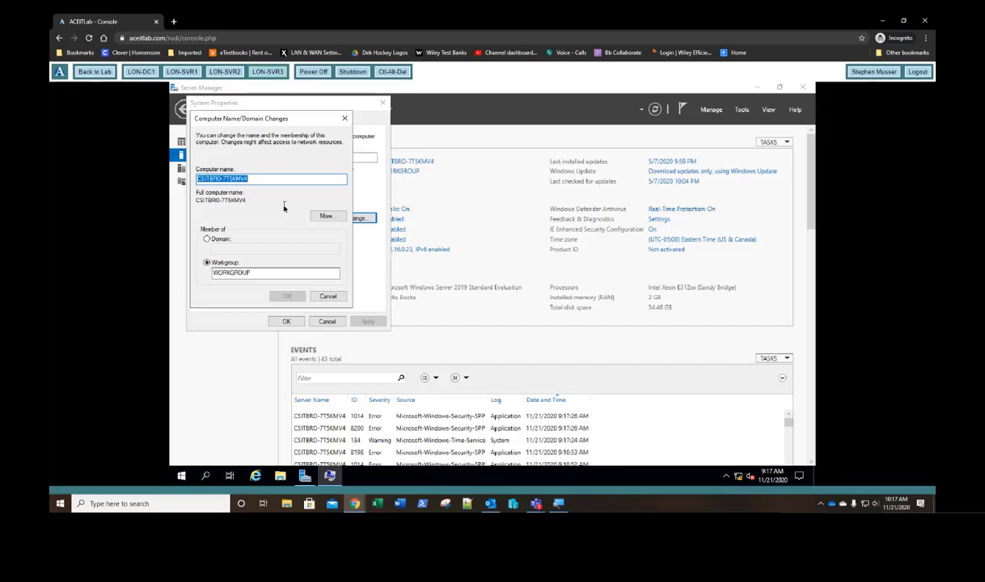
pyautogui.write('LON-SVR3')
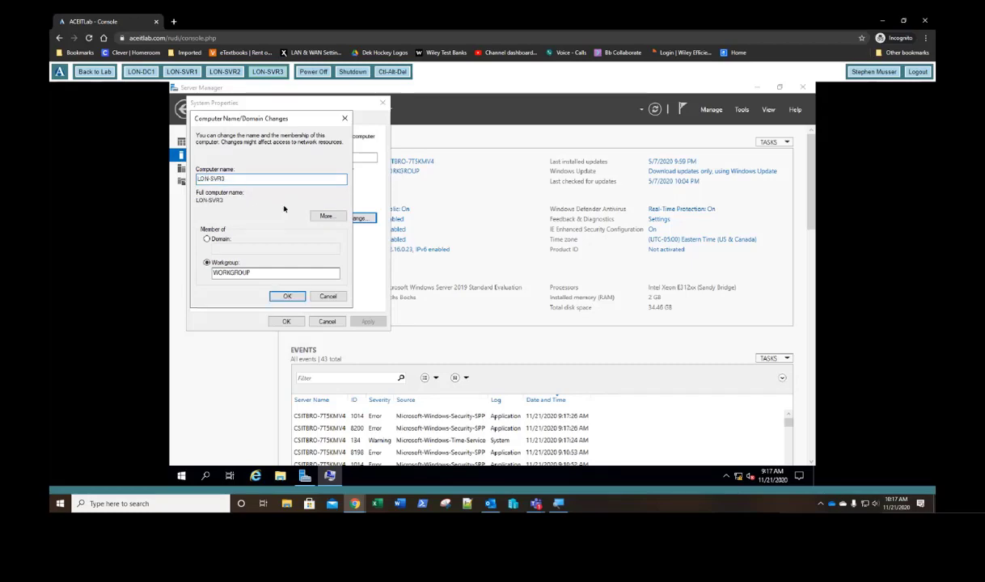
pyautogui.press('Tab')
pyautogui.press('Tab')
pyautogui.press('Up')
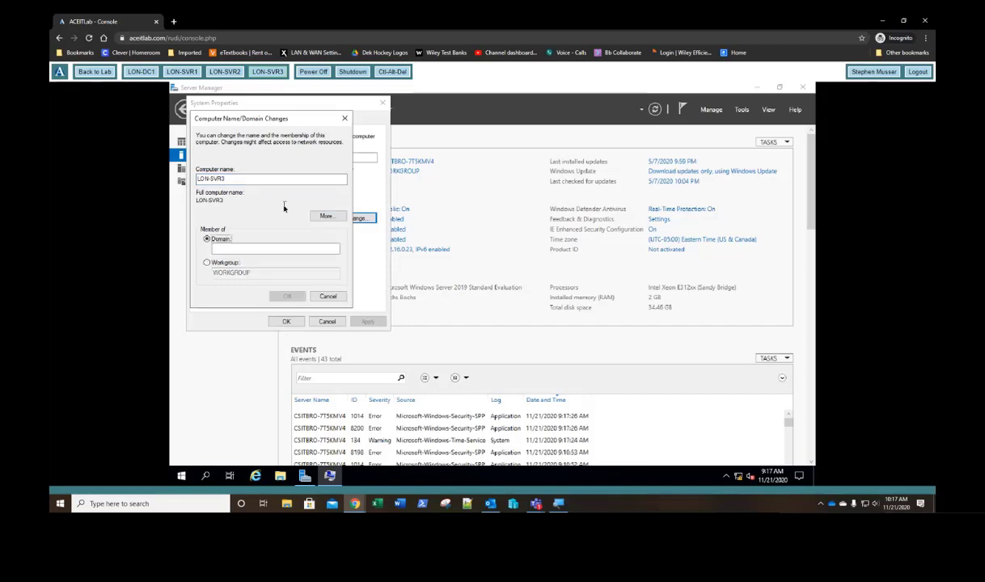
pyautogui.press('Tab')
pyautogui.write('ada')
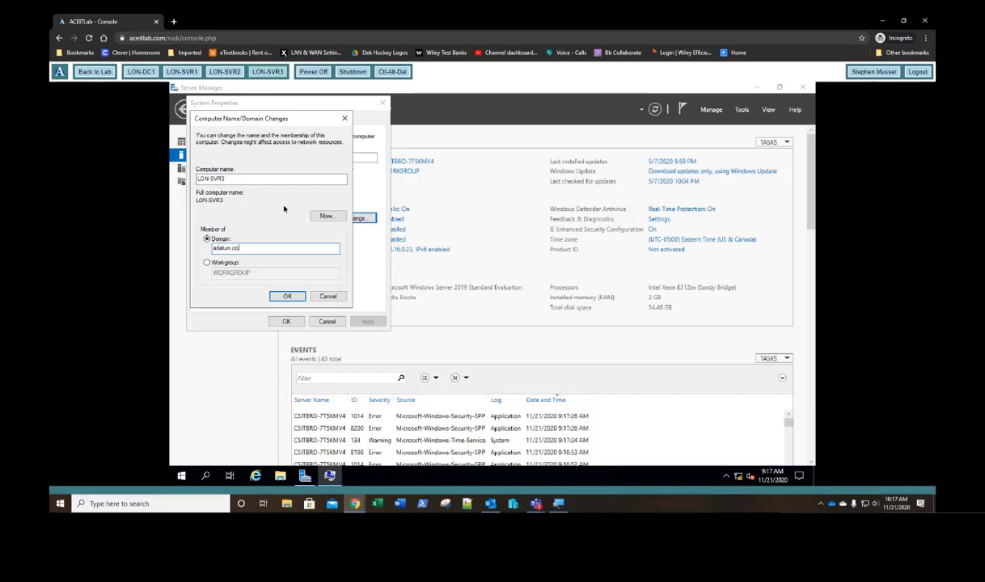
pyautogui.press('Return')
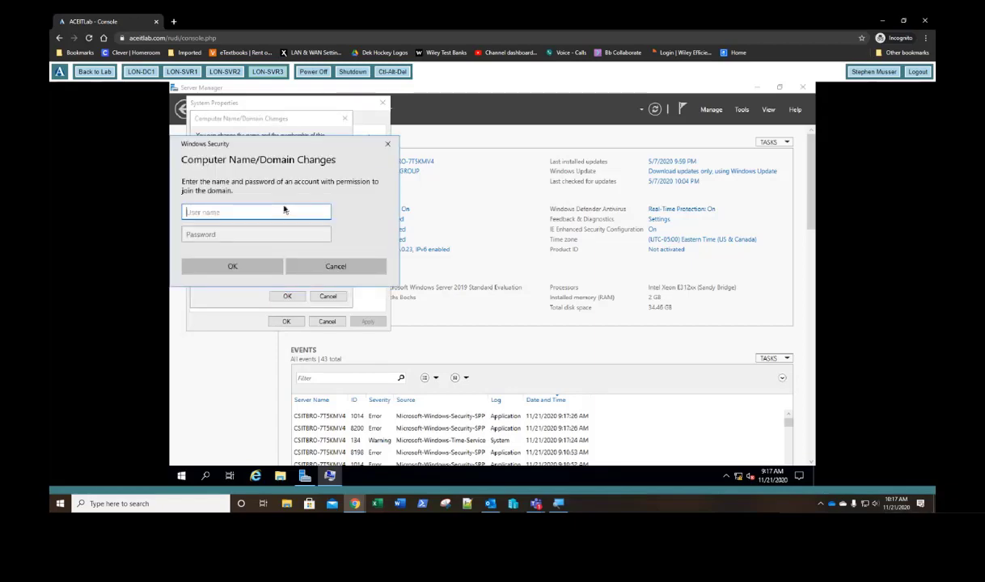
# Step: Authenticate as domain administrator and acknowledge the welcome, error and restart notices
pyautogui.write('administrator')
pyautogui.press('Tab')
pyautogui.write('Pa$$w0rd')
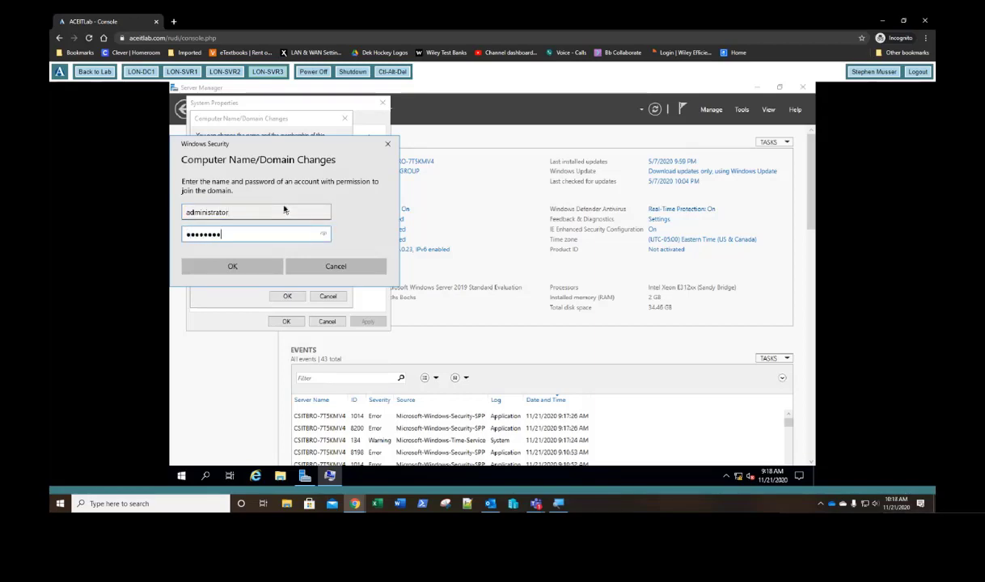
pyautogui.press('Return')
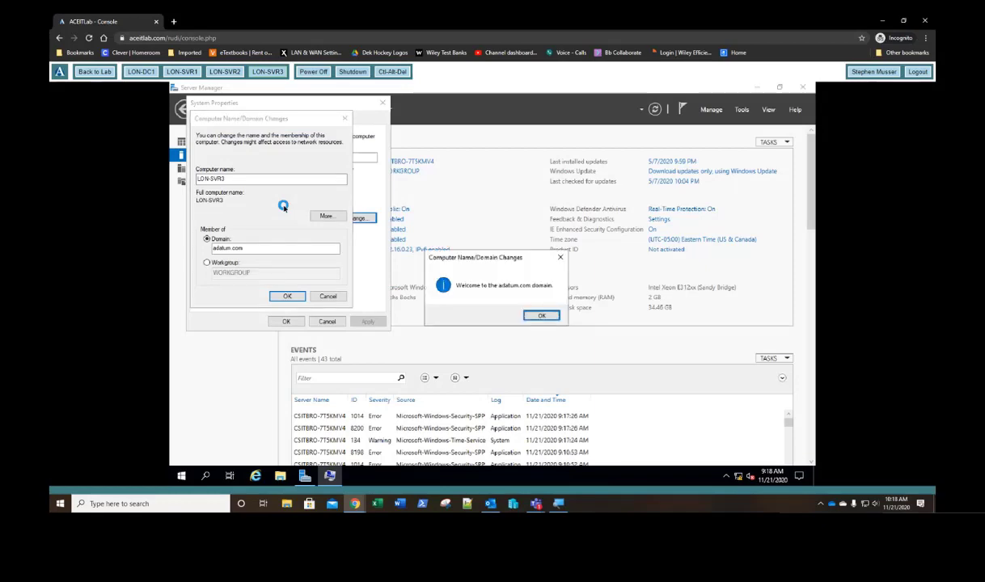
pyautogui.press('Return')
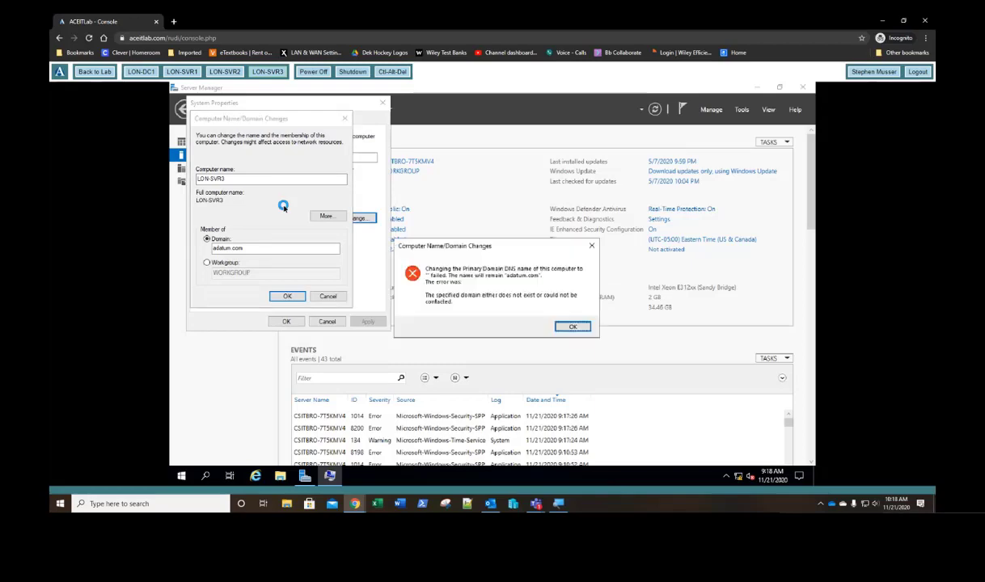
pyautogui.press('Return')
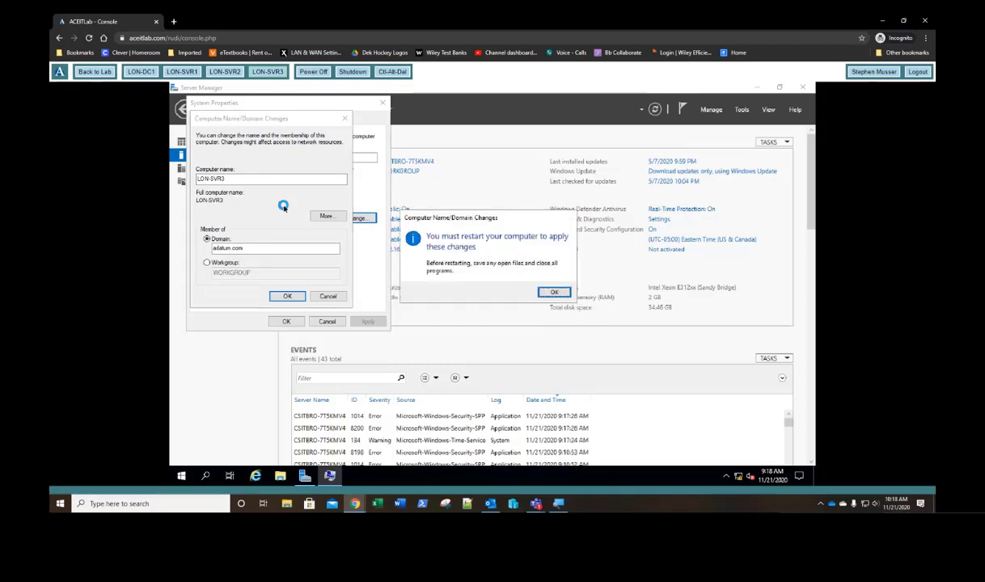
pyautogui.press('Return')
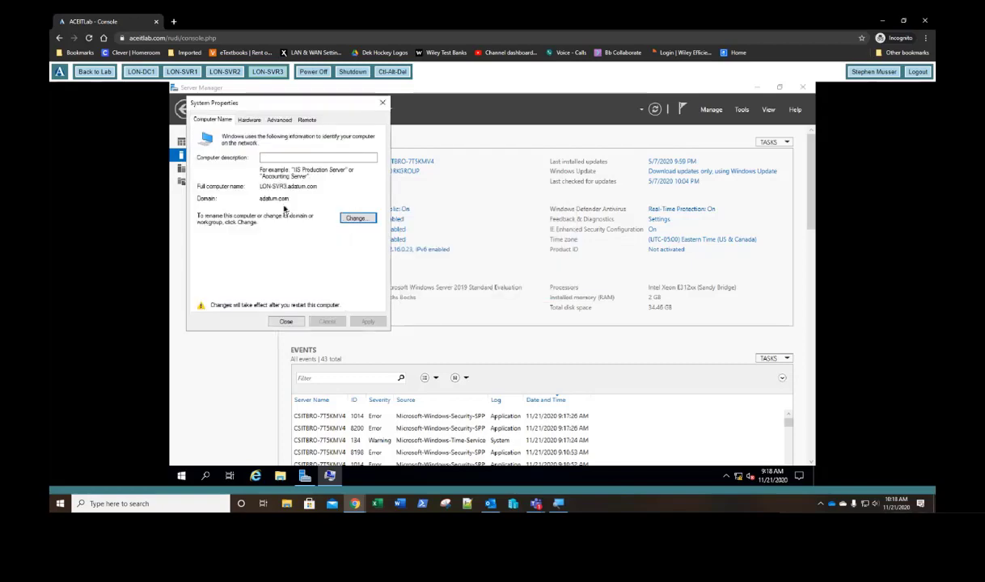
pyautogui.press('Return')
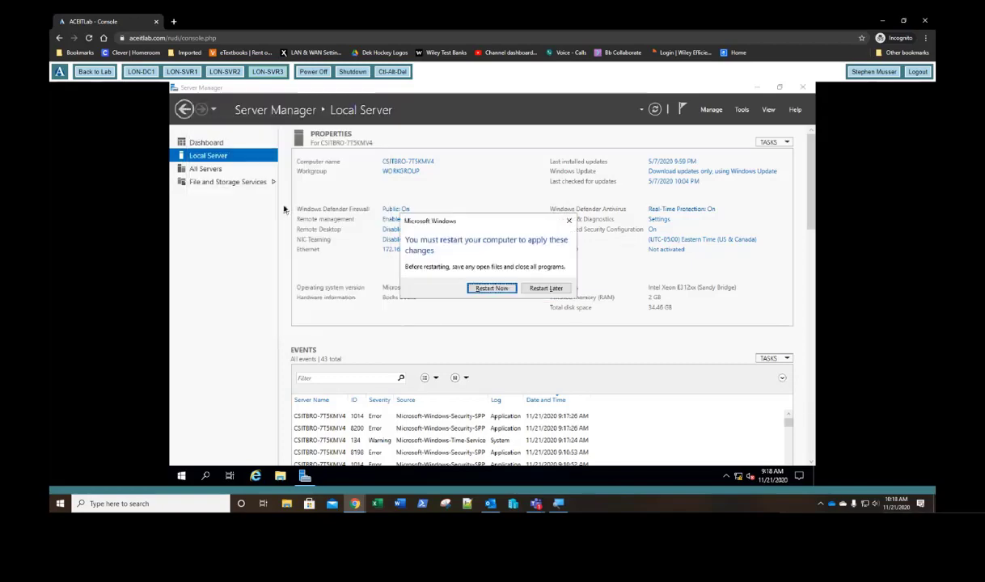
# Step: Restart LON-SVR3 now, then bring up LON-SVR2's Other user sign-in
pyautogui.press('Return')
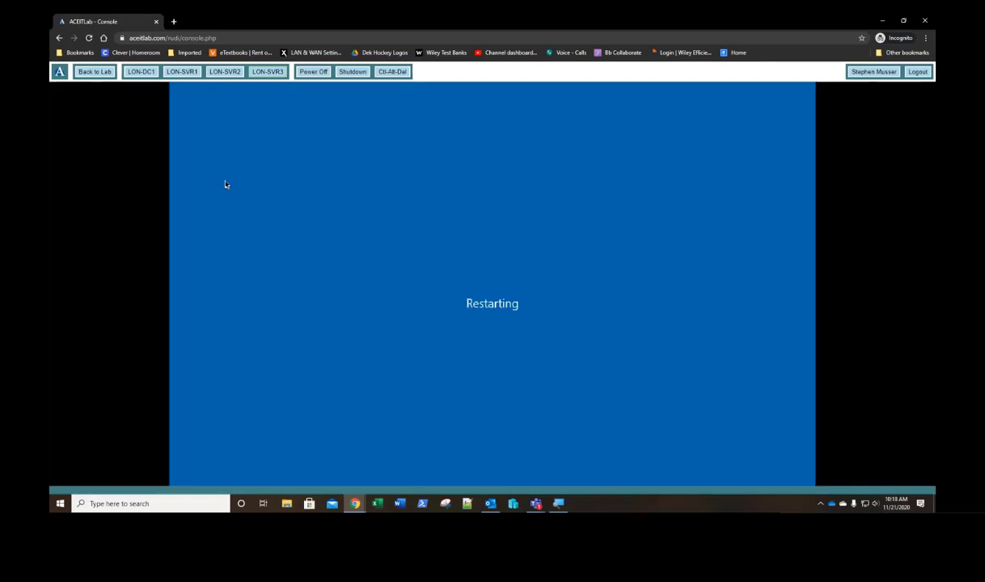
pyautogui.click(225, 75)
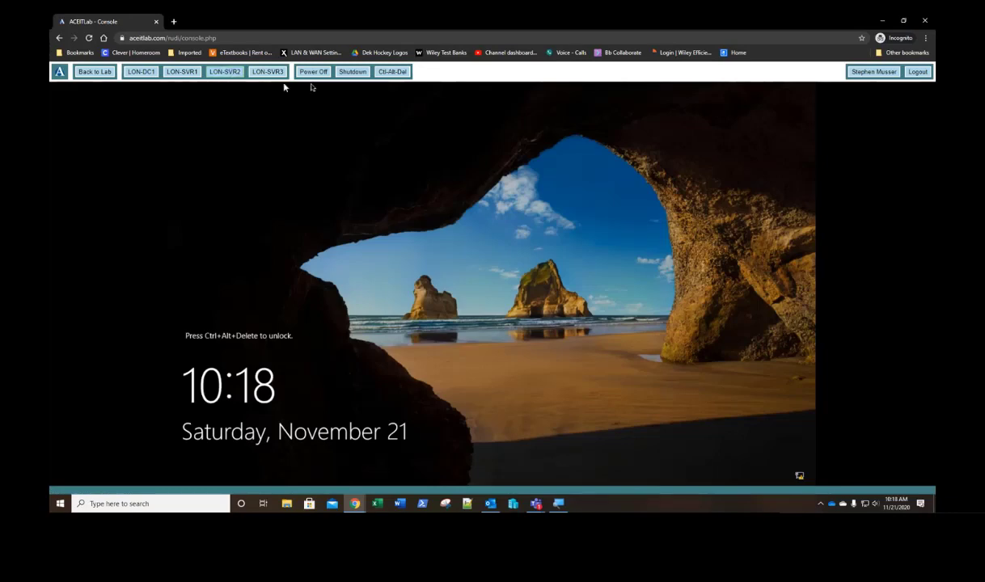
pyautogui.click(393, 72)
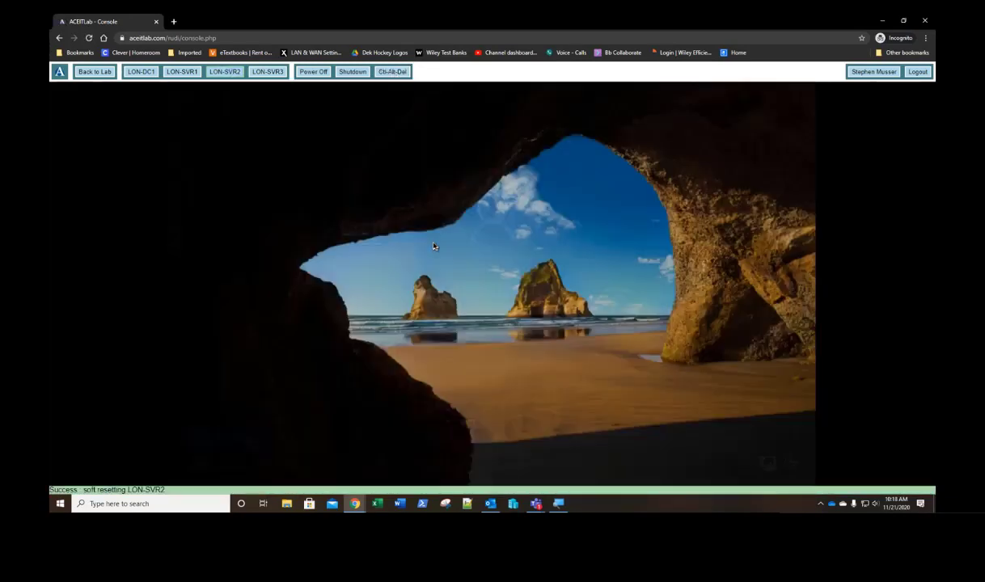
pyautogui.click(434, 246)
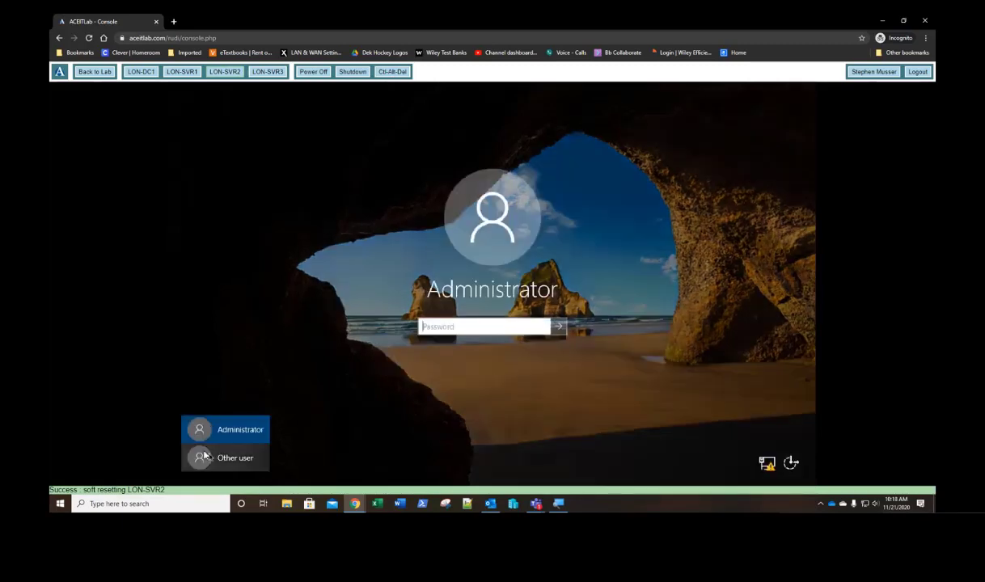
pyautogui.click(205, 457)
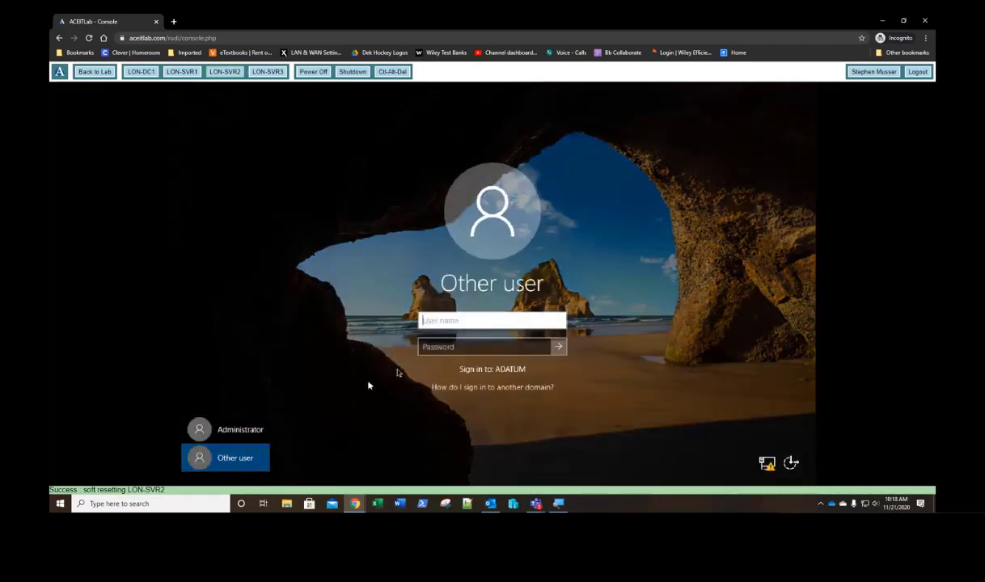
# Step: Sign in to LON-SVR2 as adatum\administrator with the domain password
pyautogui.write('adatum\\admin')
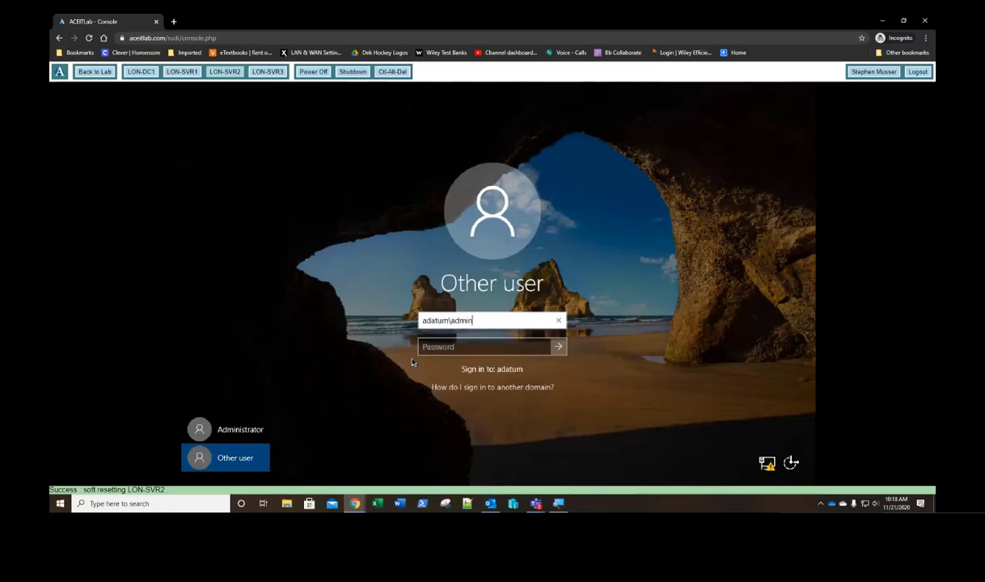
pyautogui.write('istrator')
pyautogui.press('Tab')
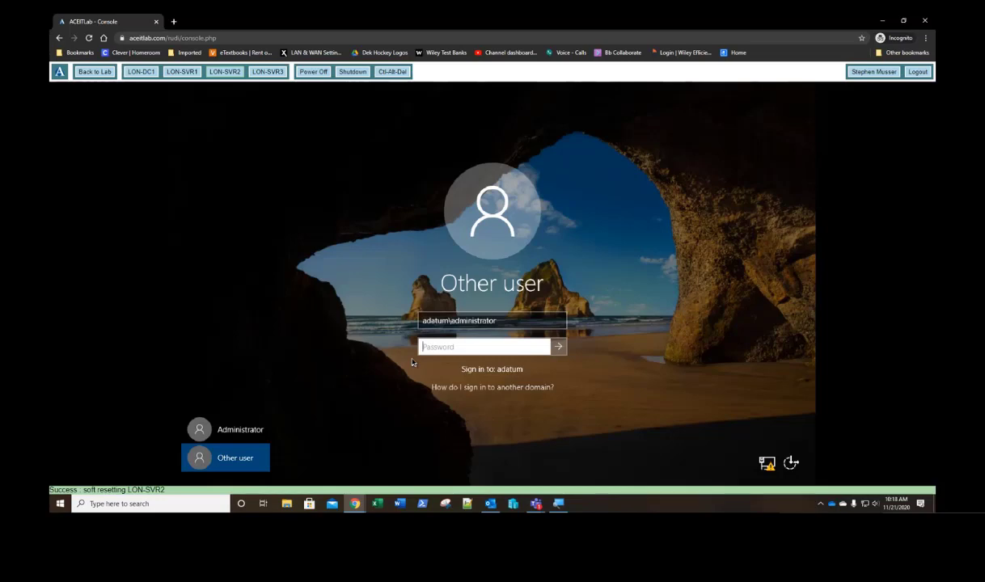
pyautogui.write('Pa$$w0rd')
pyautogui.press('Return')
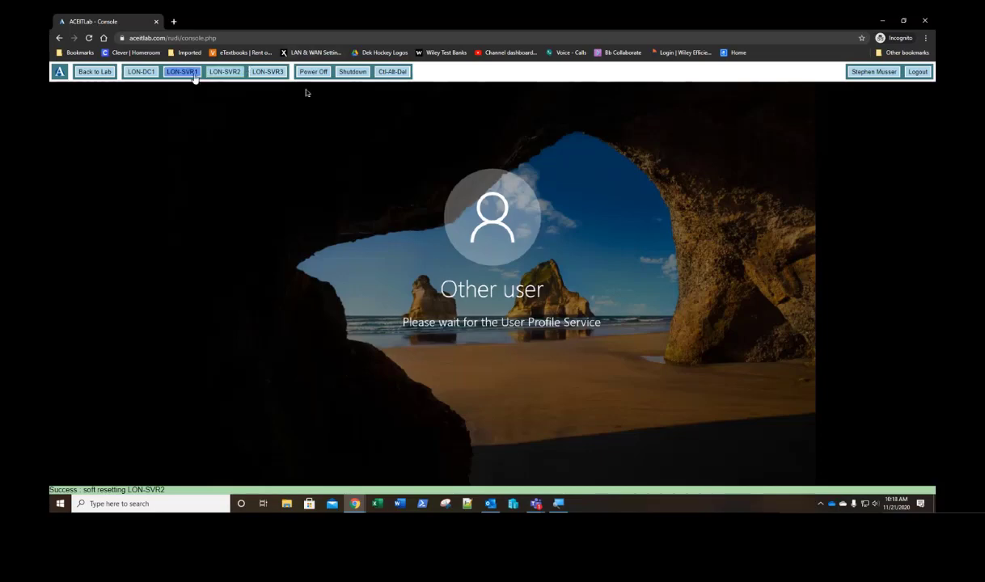
# Step: Check LON-SVR1's Local Server page shows domain adatum.com, then move to LON-SVR2
pyautogui.click(182, 72)
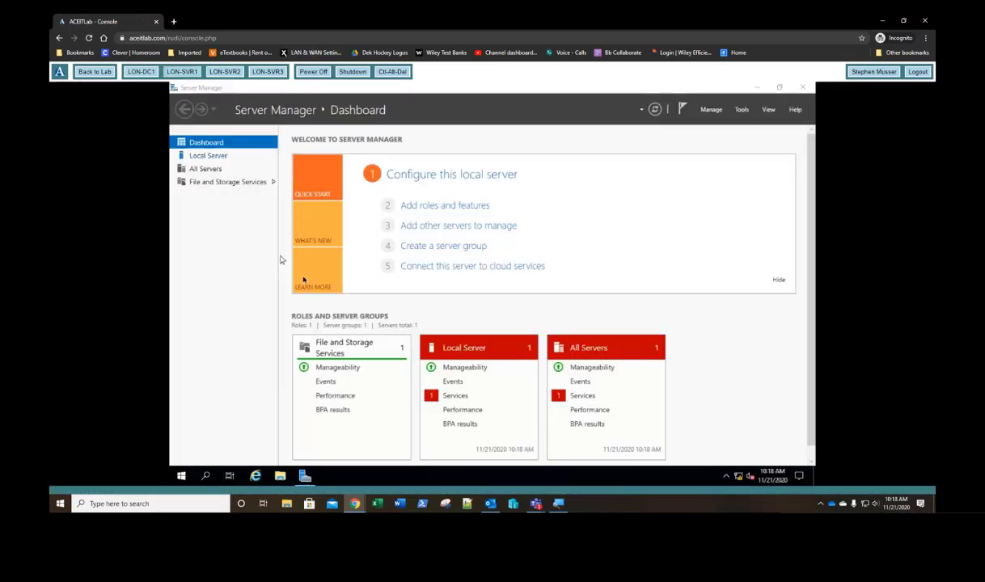
pyautogui.click(778, 283)
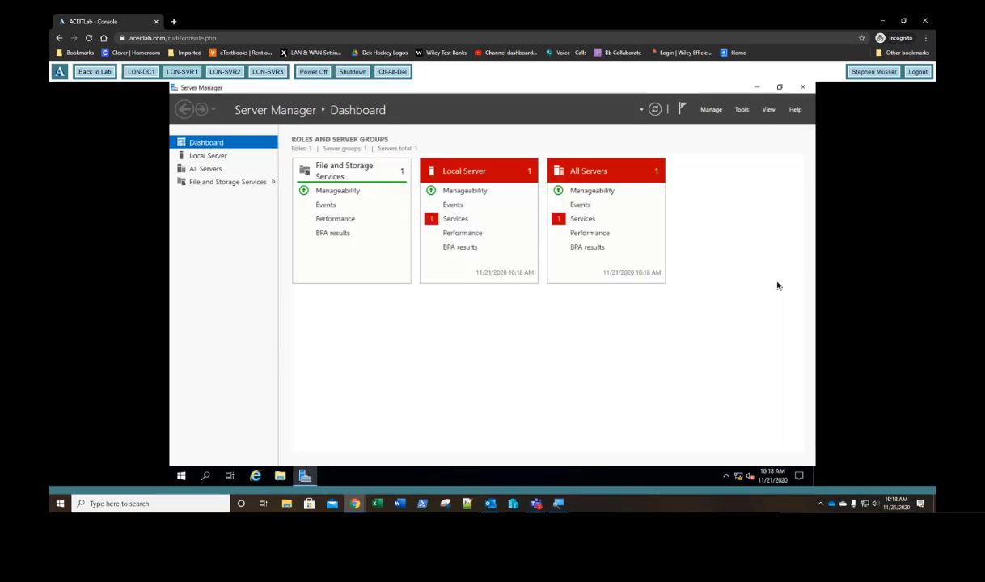
pyautogui.click(208, 156)
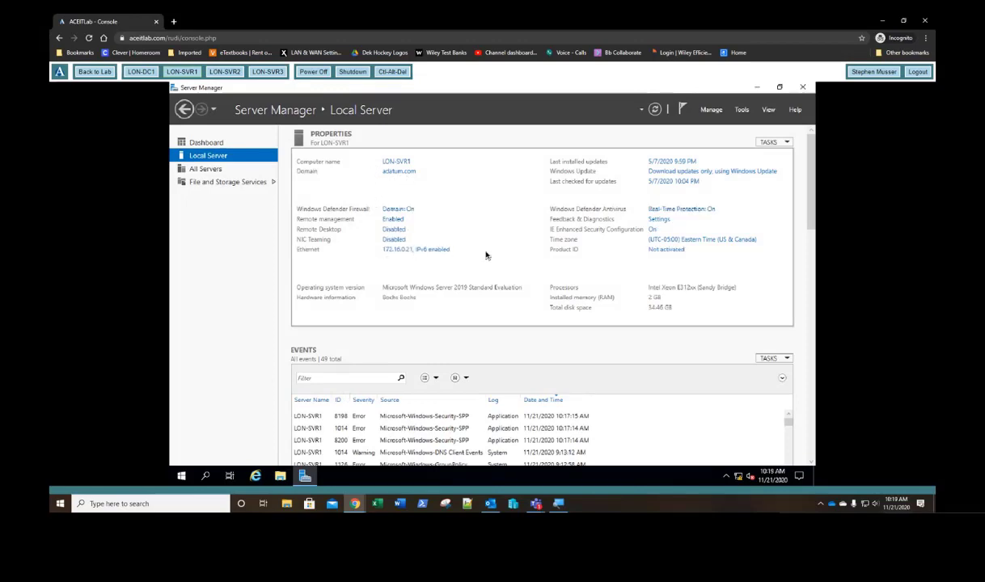
pyautogui.click(225, 72)
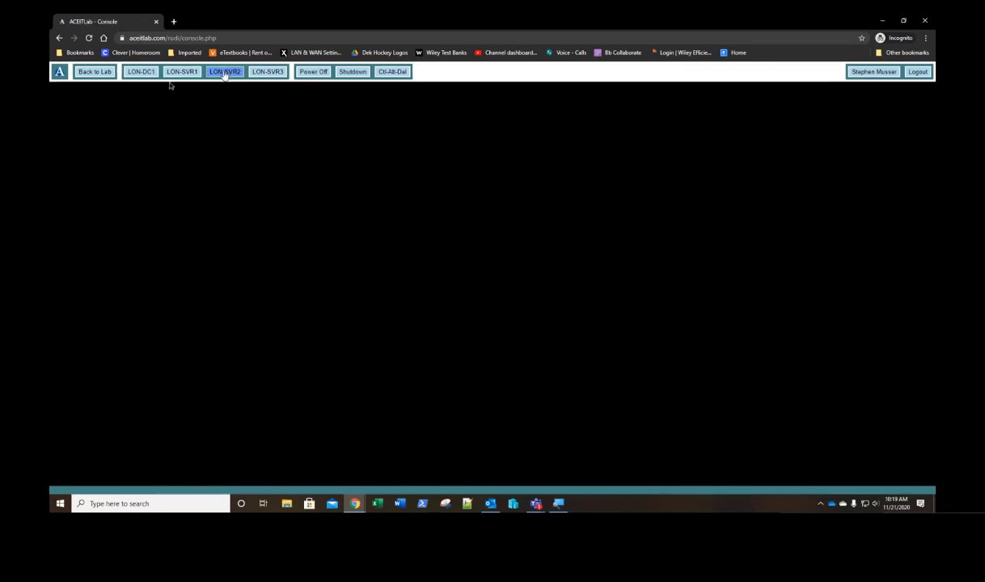
# Step: Sign in to LON-SVR3 as adatum\administrator, then bring up LON-SVR2's dashboard
pyautogui.click(268, 76)
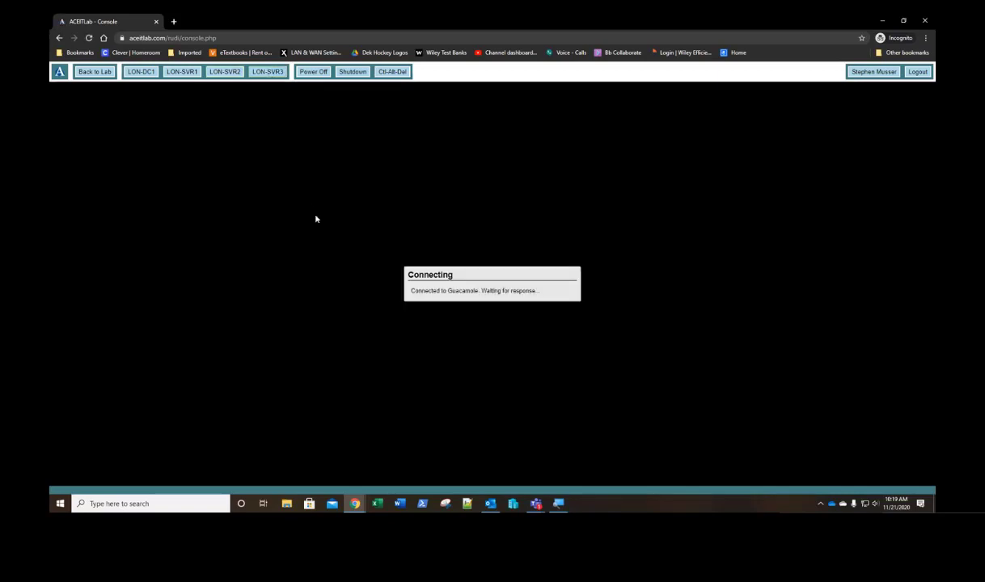
pyautogui.click(392, 72)
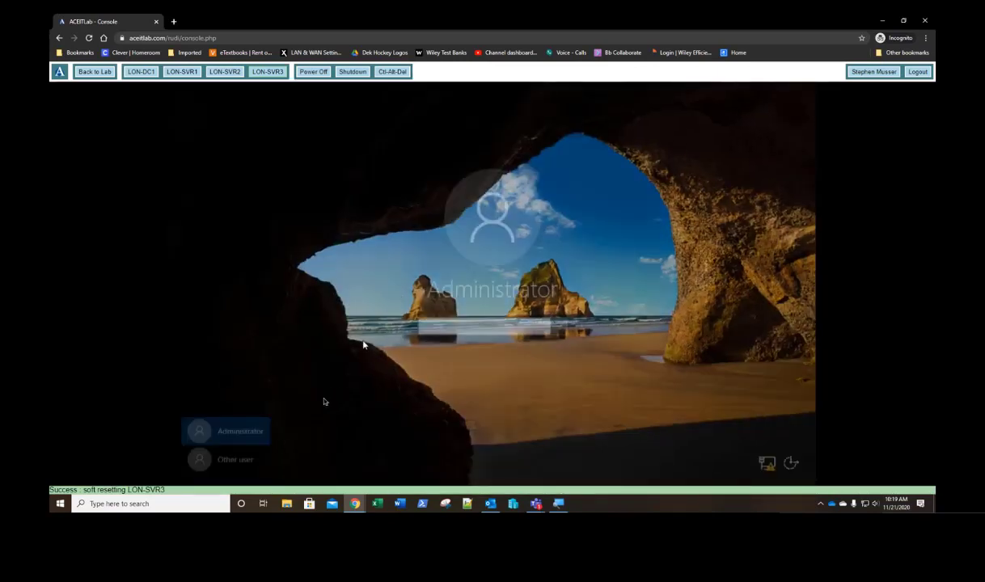
pyautogui.click(235, 458)
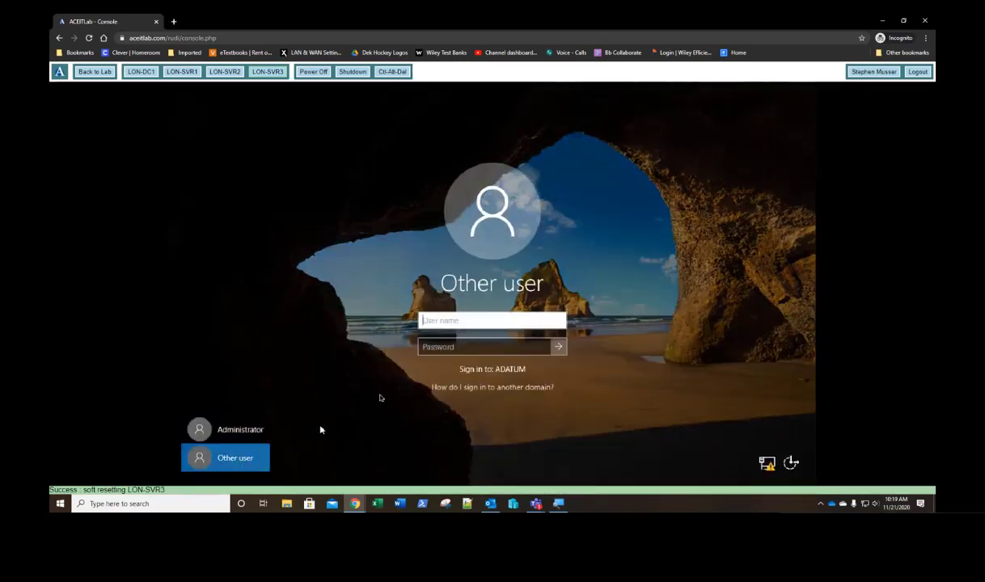
pyautogui.write('ada')
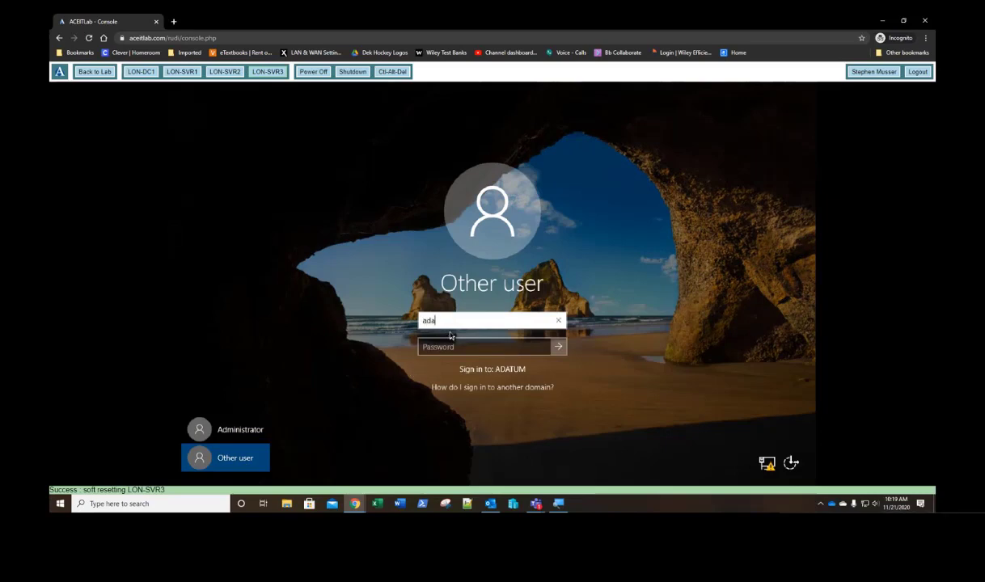
pyautogui.write('tum\\administrat')
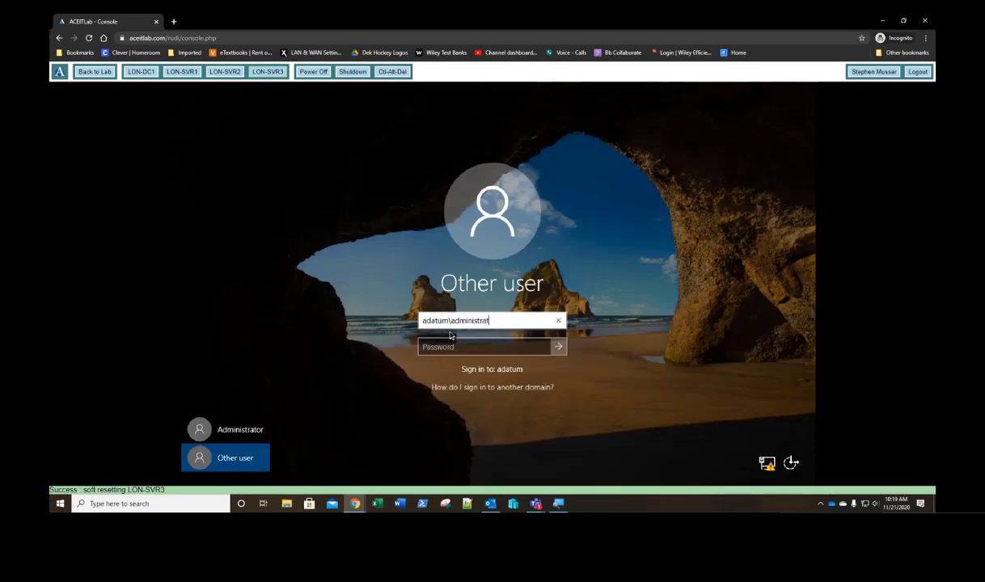
pyautogui.write('or')
pyautogui.press('Tab')
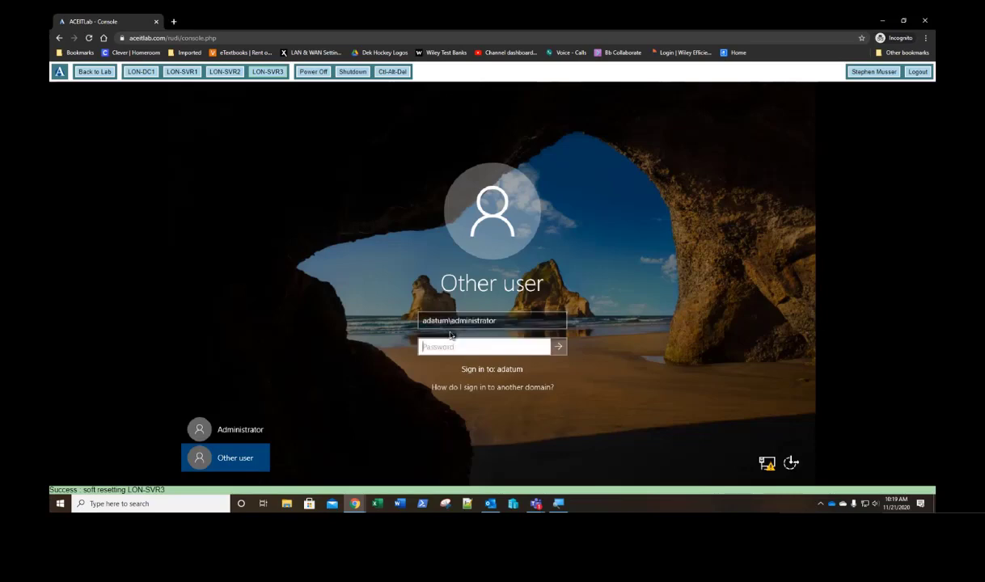
pyautogui.write('Pa')
pyautogui.press('Return')
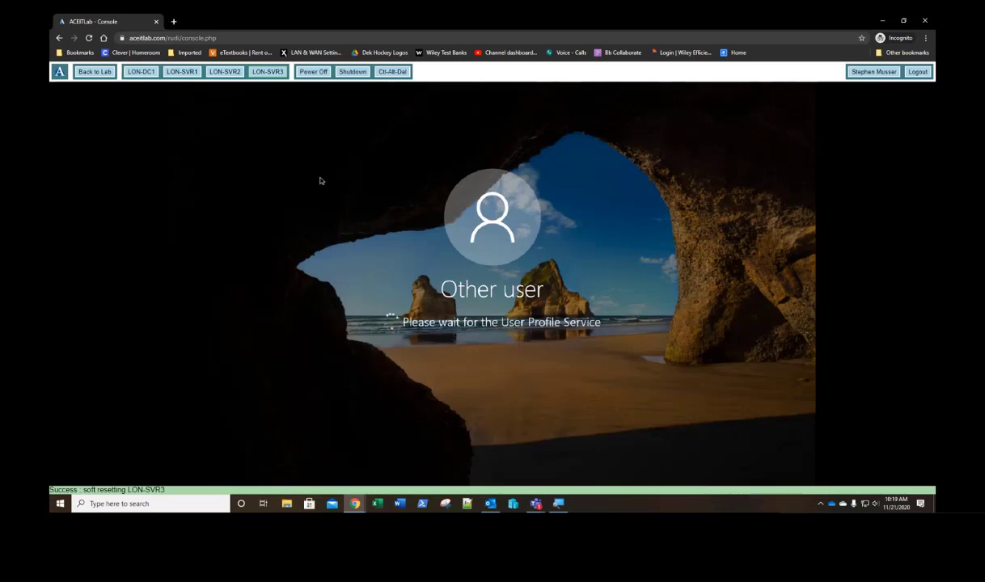
pyautogui.click(223, 73)
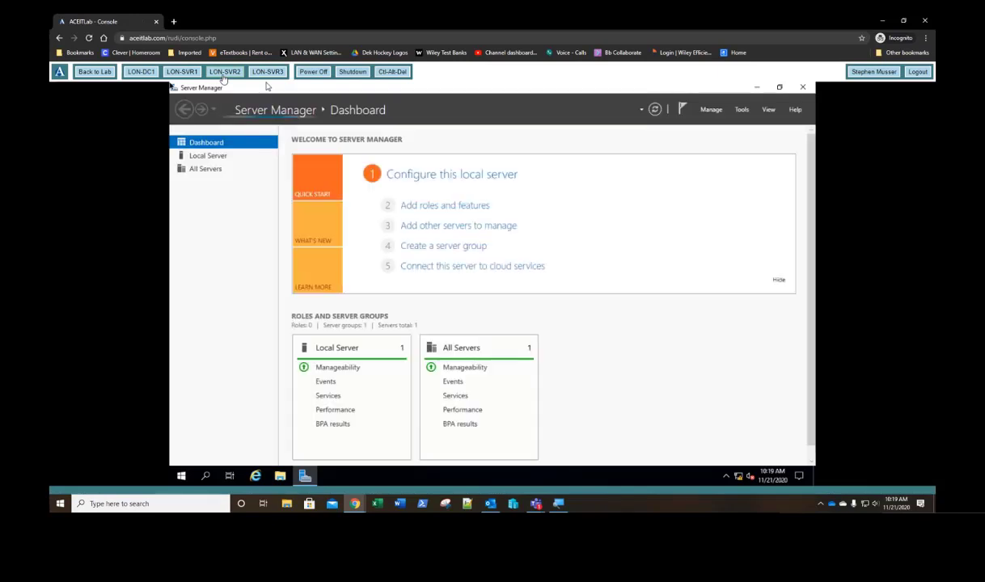
# Step: Confirm LON-SVR2 and LON-SVR3 Local Server pages show adatum.com, then bring up LON-DC1
pyautogui.click(779, 281)
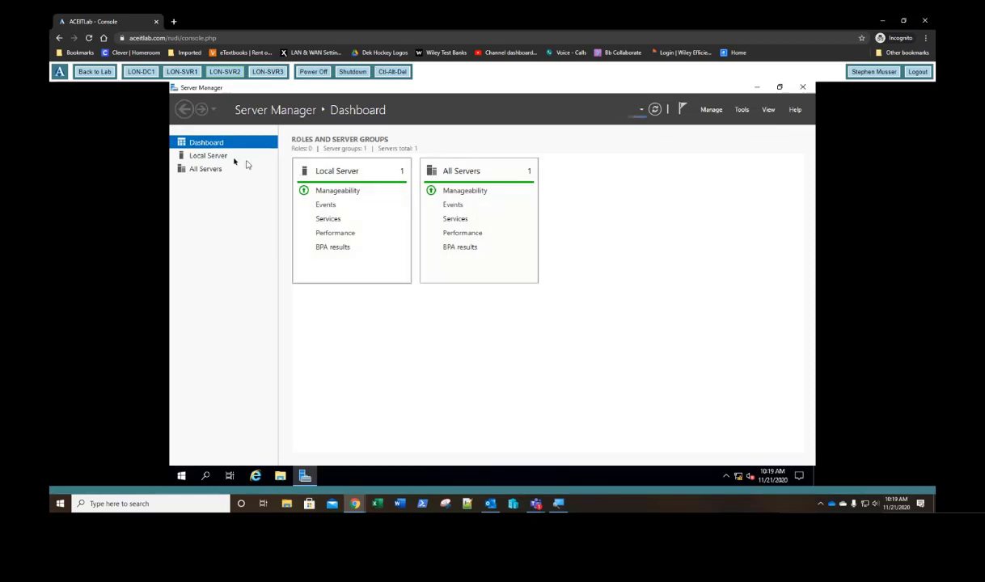
pyautogui.click(205, 156)
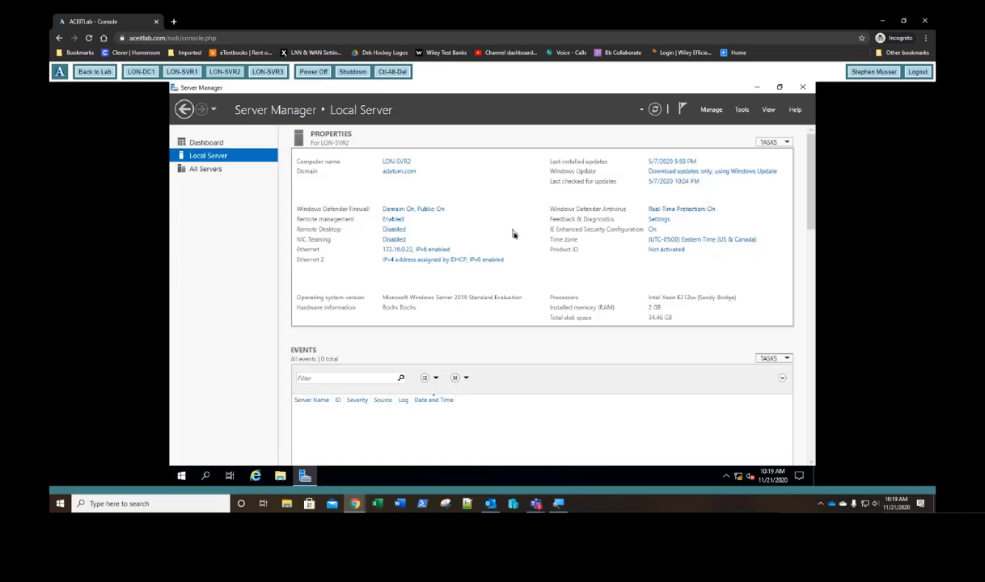
pyautogui.click(267, 71)
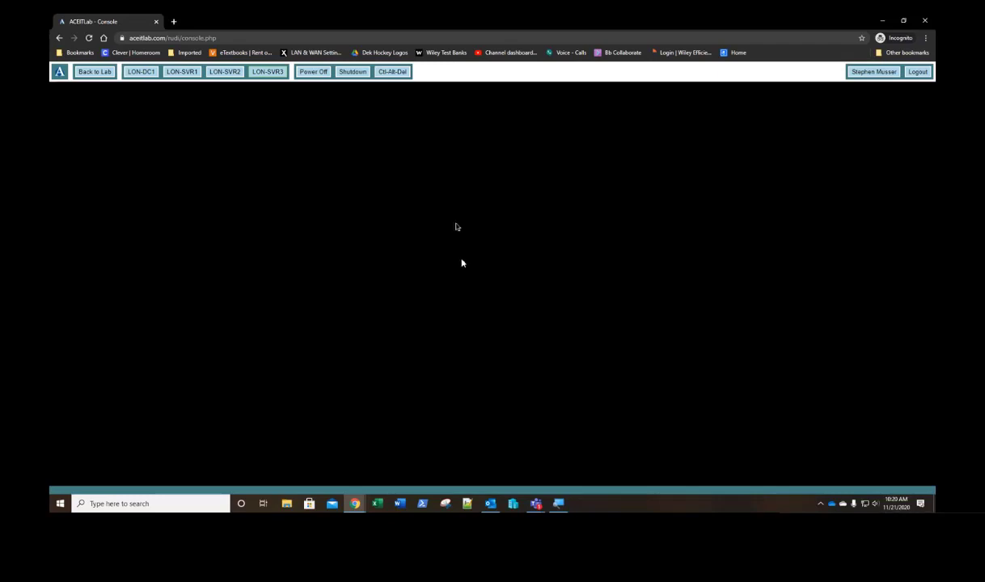
pyautogui.click(222, 74)
pyautogui.click(189, 74)
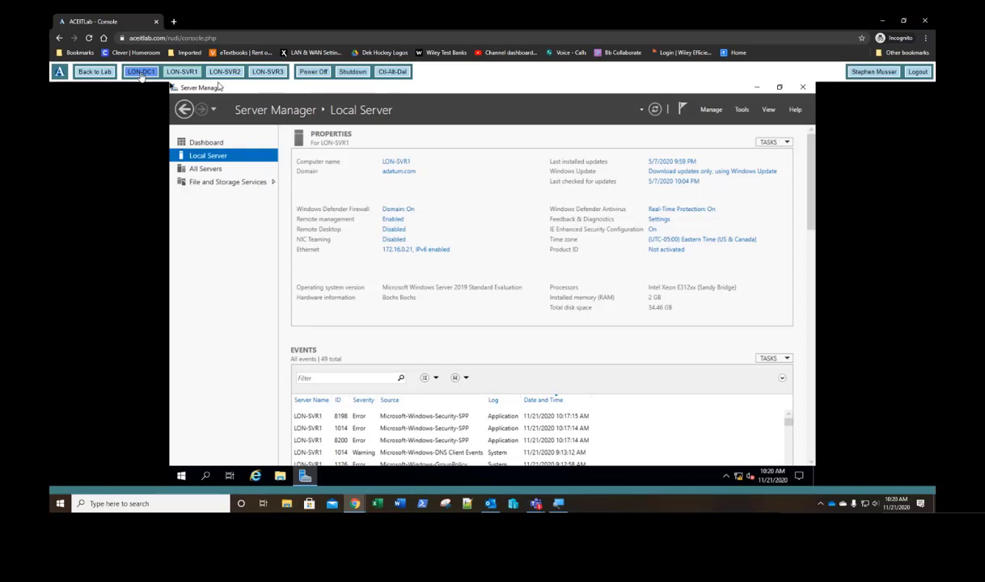
pyautogui.click(268, 72)
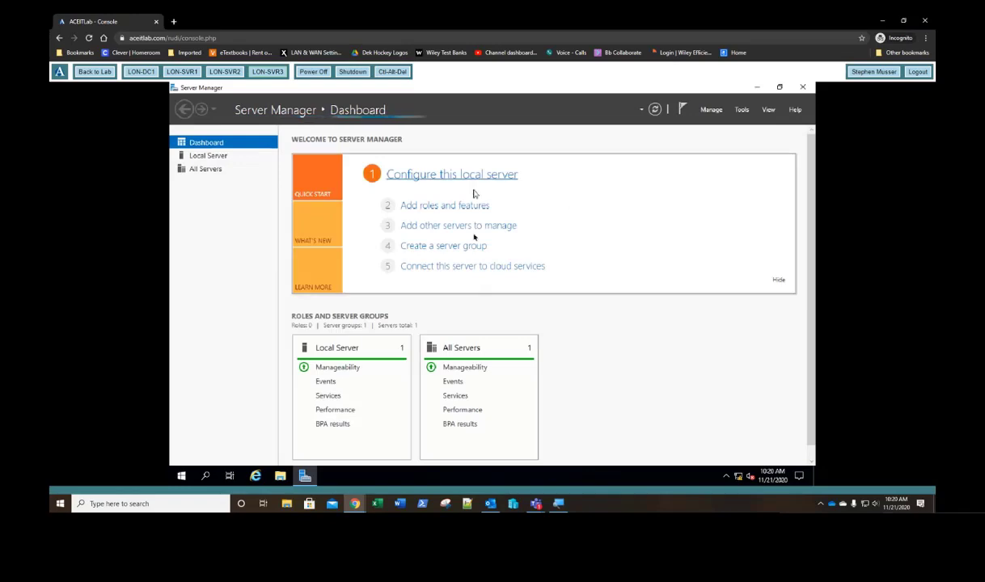
pyautogui.click(776, 280)
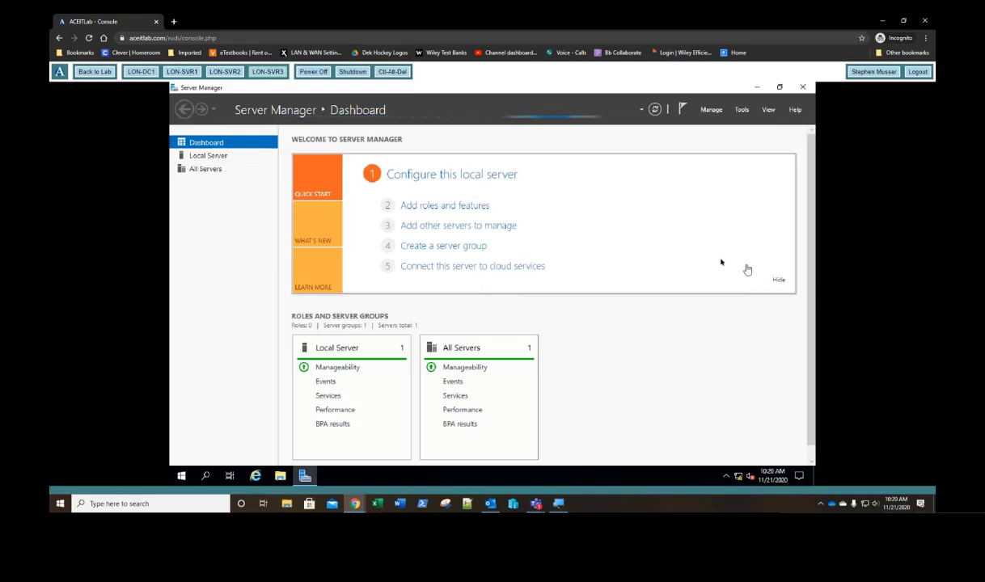
pyautogui.click(208, 155)
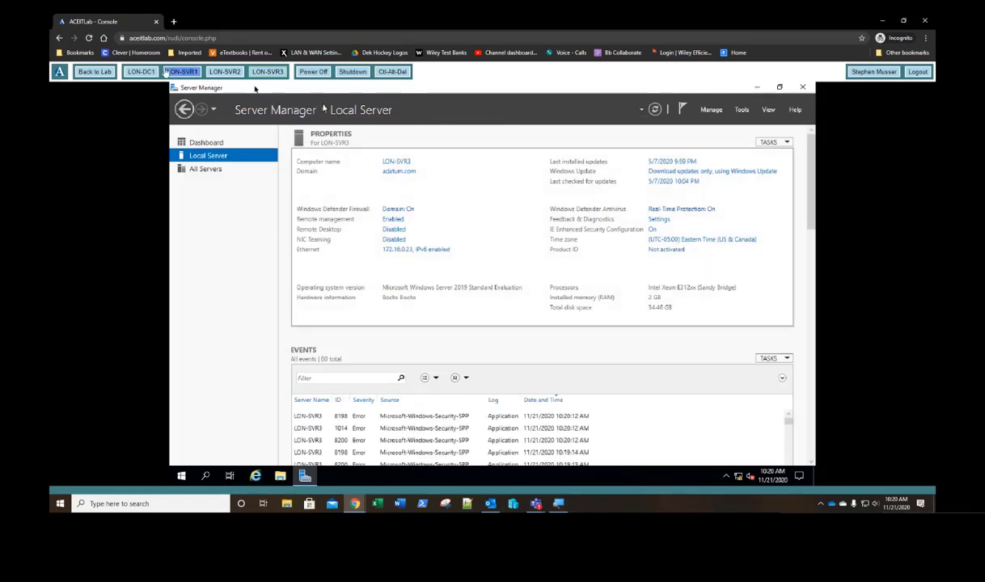
pyautogui.click(137, 74)
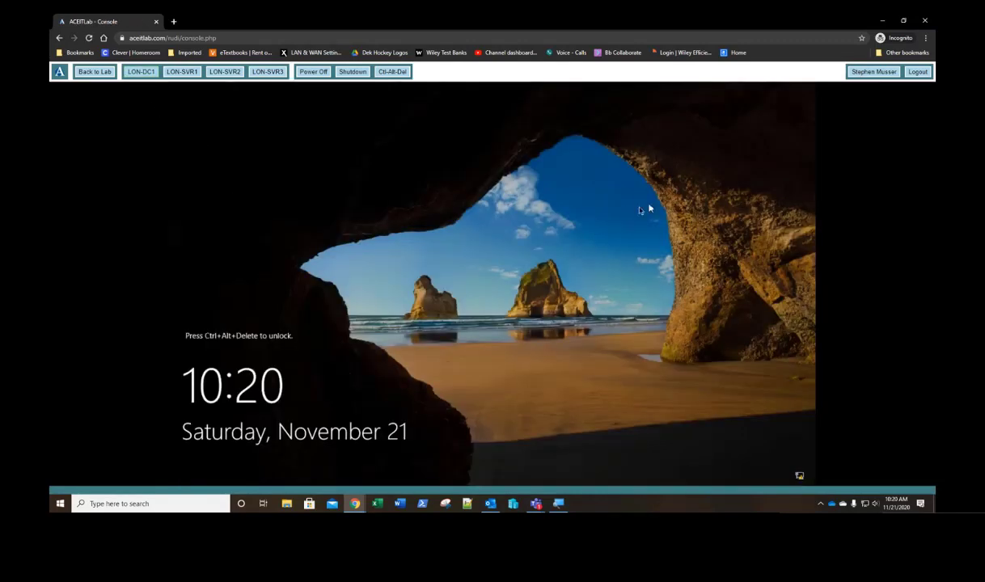
# Step: Sign in to LON-DC1 as Administrator and launch DNS Manager
pyautogui.click(393, 72)
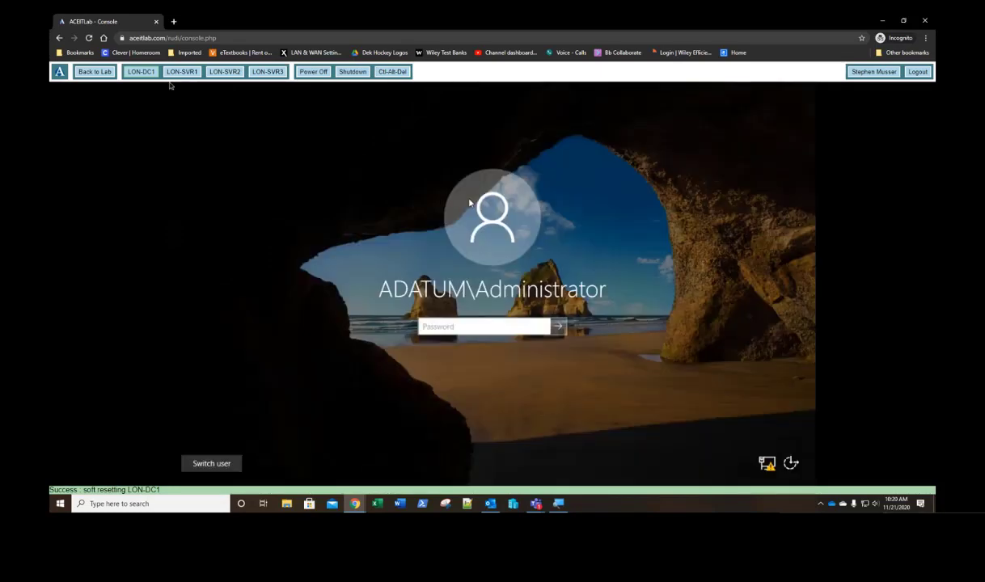
pyautogui.write('Pa55w.rd')
pyautogui.press('Return')
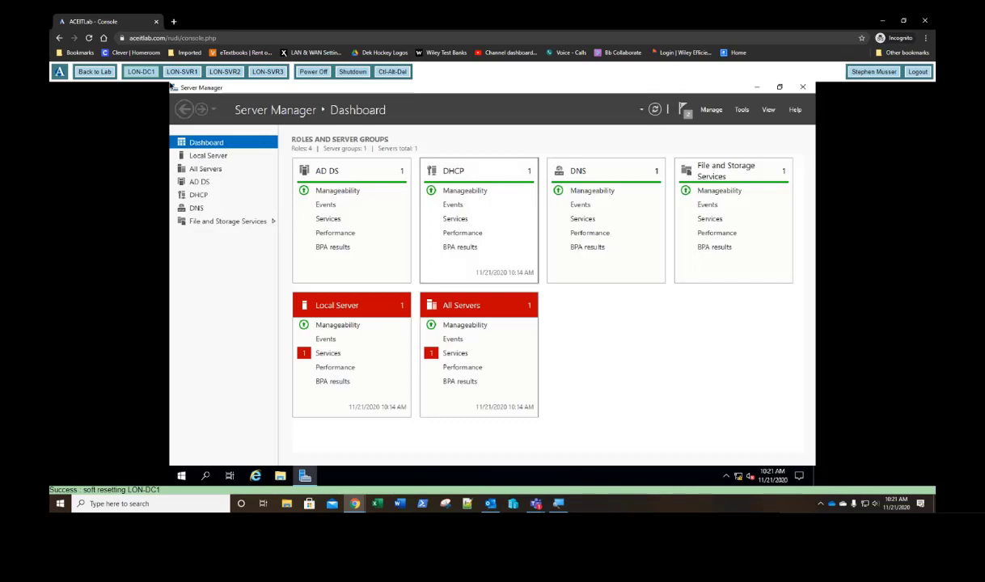
pyautogui.click(745, 114)
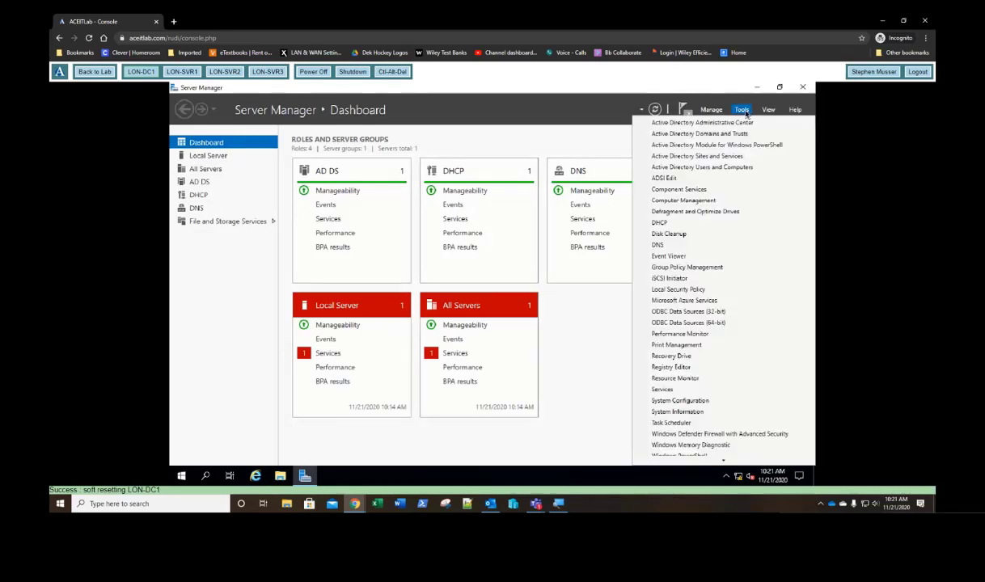
pyautogui.click(670, 246)
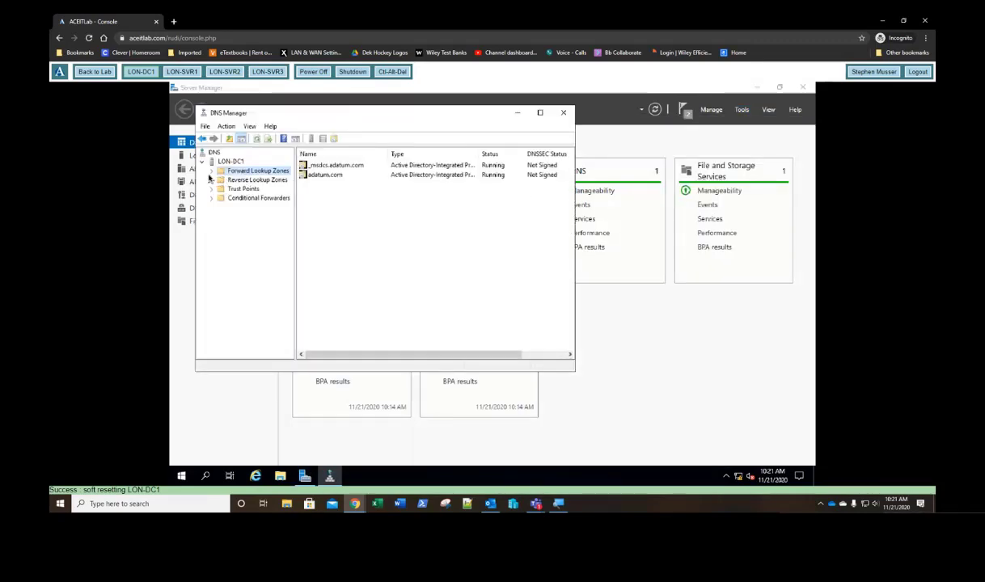
# Step: Verify adatum.com and 16.172.in-addr.arpa zones list LON-SVR1–3 at 172.16.0.21–.23, then close DNS
pyautogui.click(212, 172)
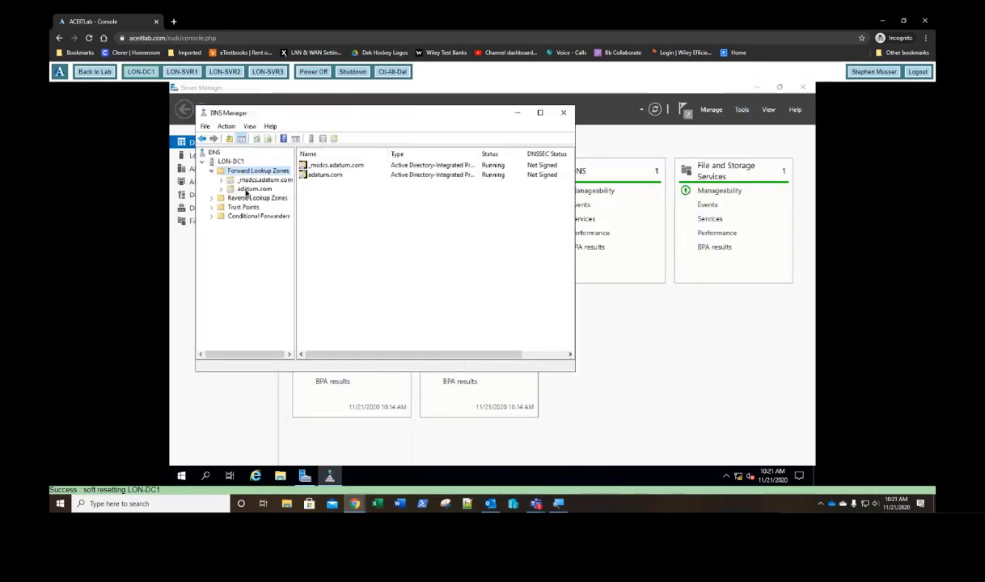
pyautogui.click(246, 189)
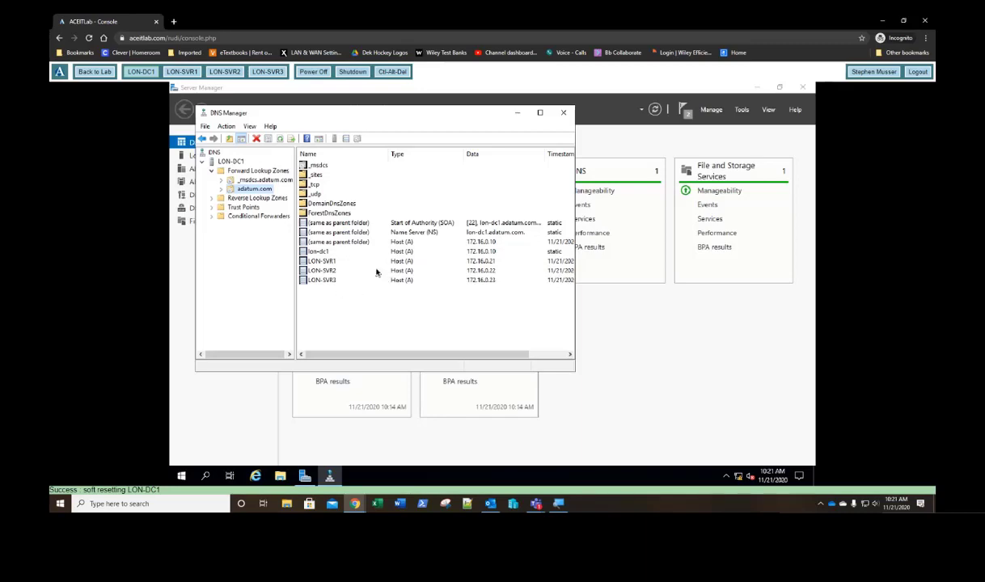
pyautogui.doubleClick(218, 199)
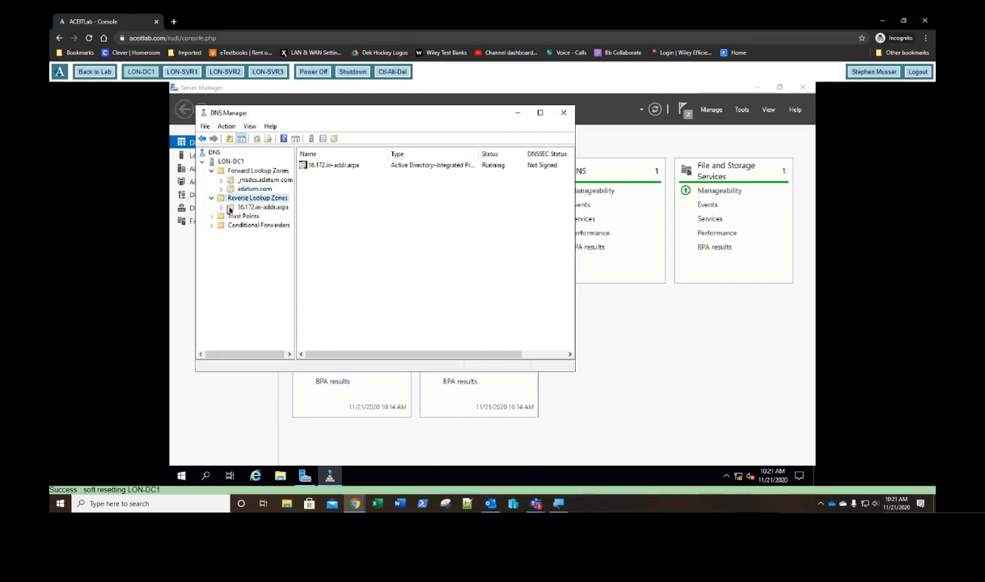
pyautogui.click(236, 207)
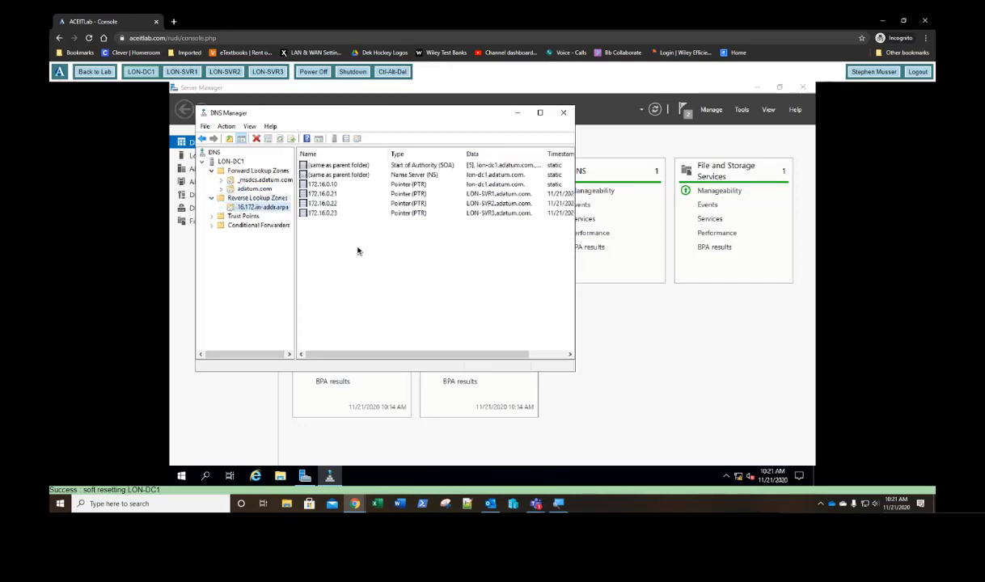
pyautogui.click(244, 188)
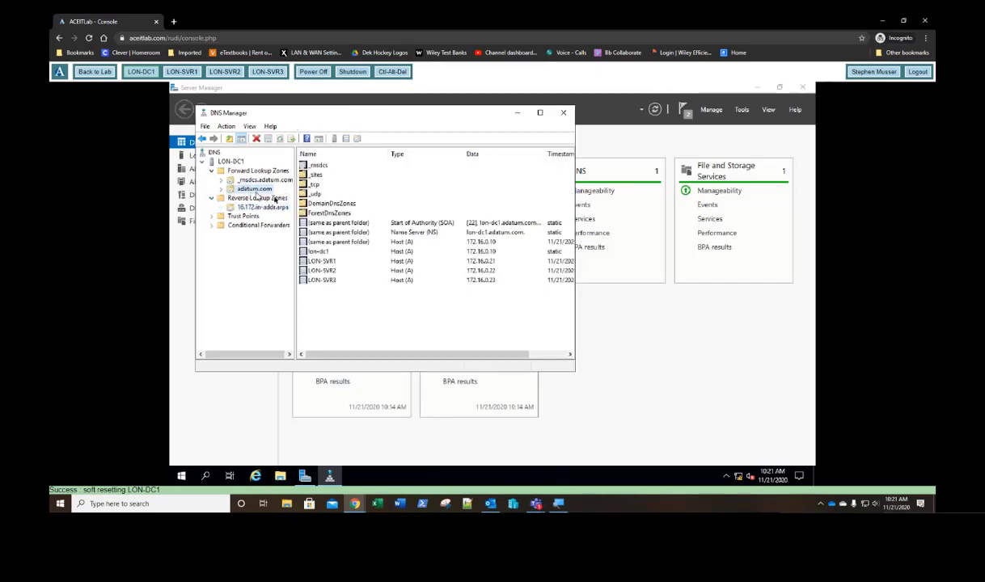
pyautogui.doubleClick(324, 252)
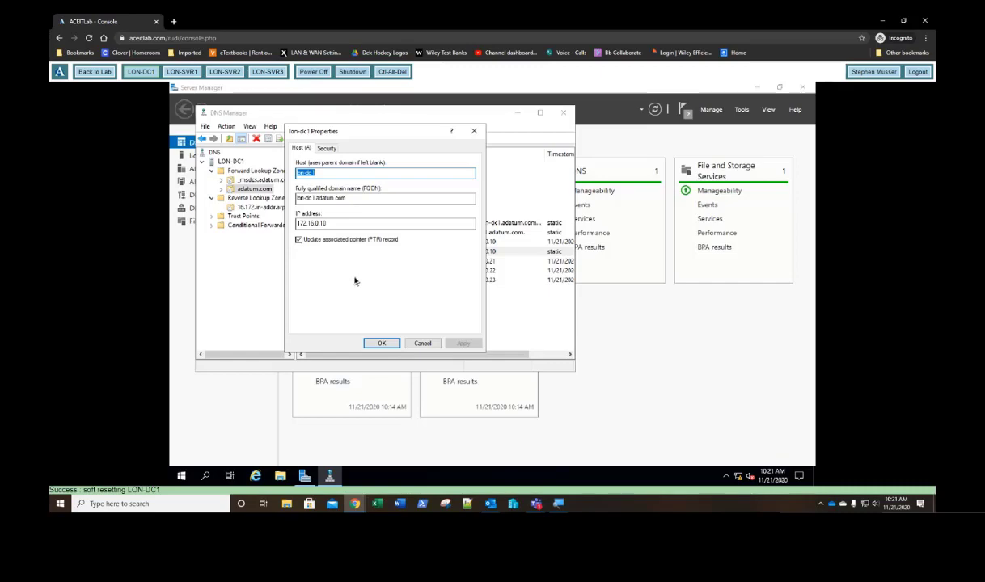
pyautogui.click(474, 131)
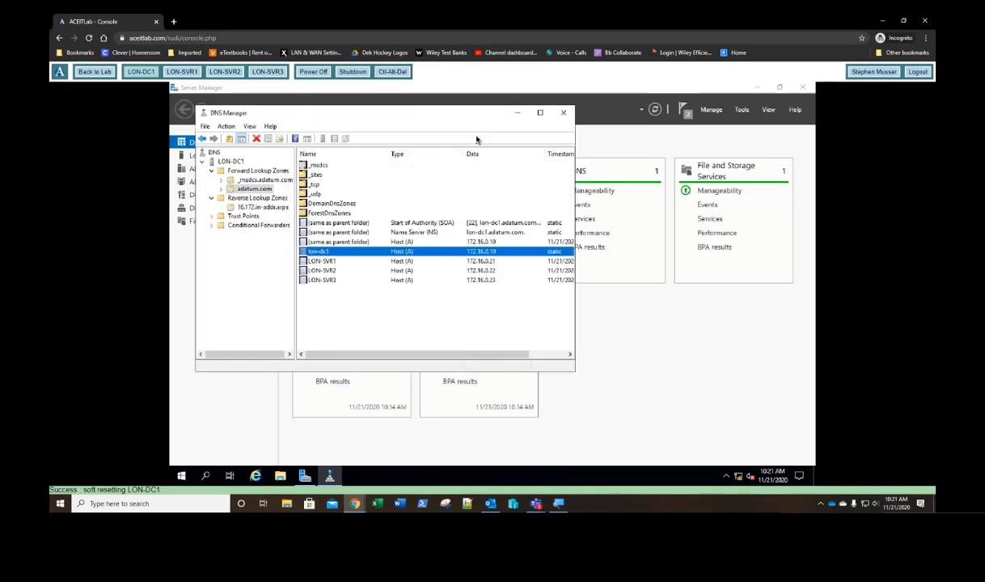
pyautogui.click(563, 112)
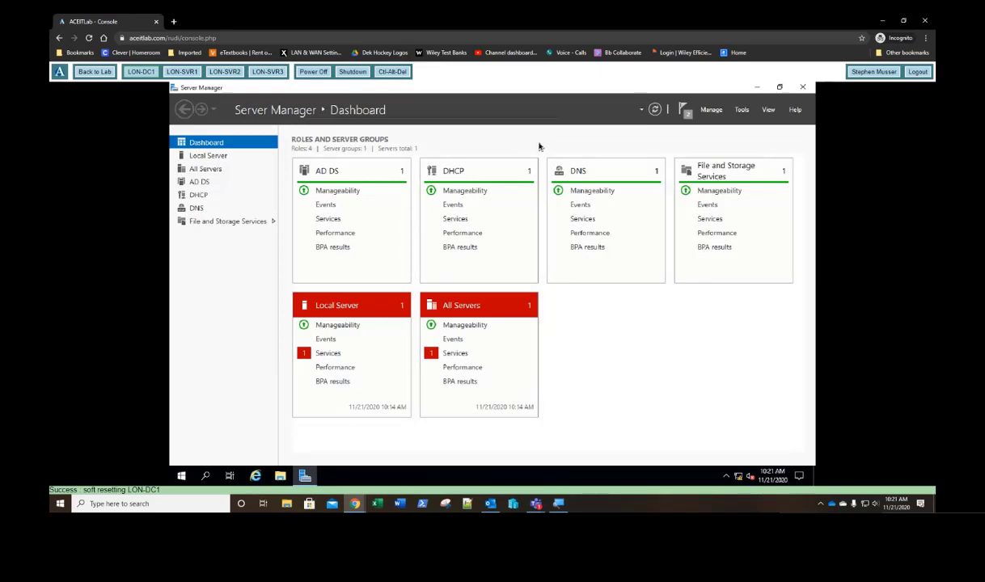
# Step: In Add Roles and Features on LON-DC1, select Active Directory Certificate Services with its management tools
pyautogui.click(710, 113)
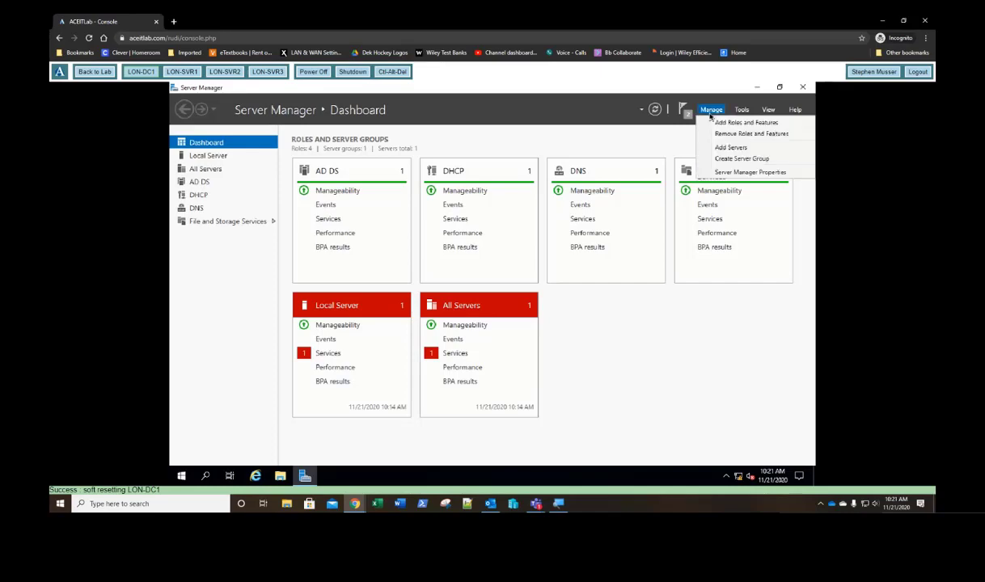
pyautogui.click(718, 123)
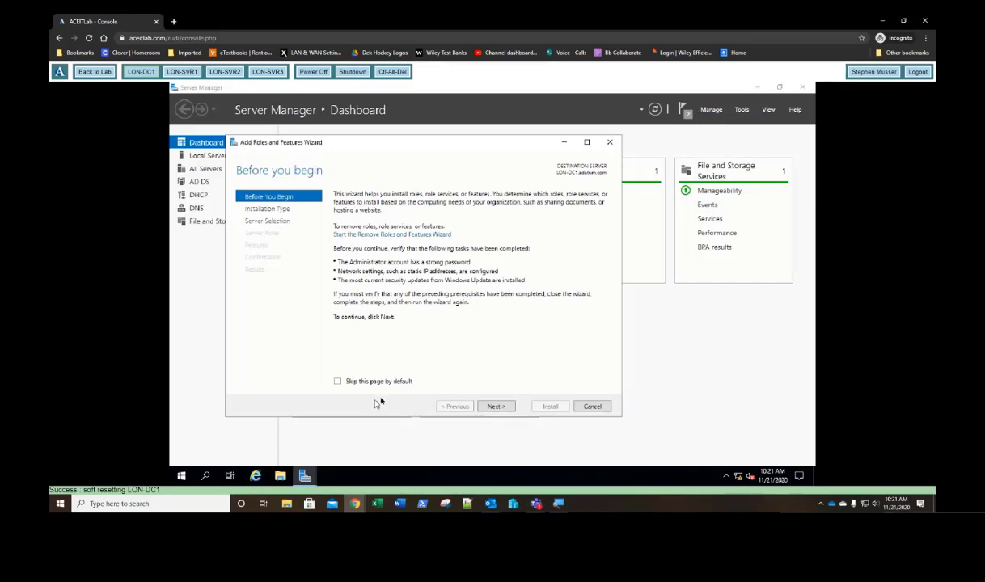
pyautogui.click(495, 406)
pyautogui.click(495, 406)
pyautogui.click(495, 406)
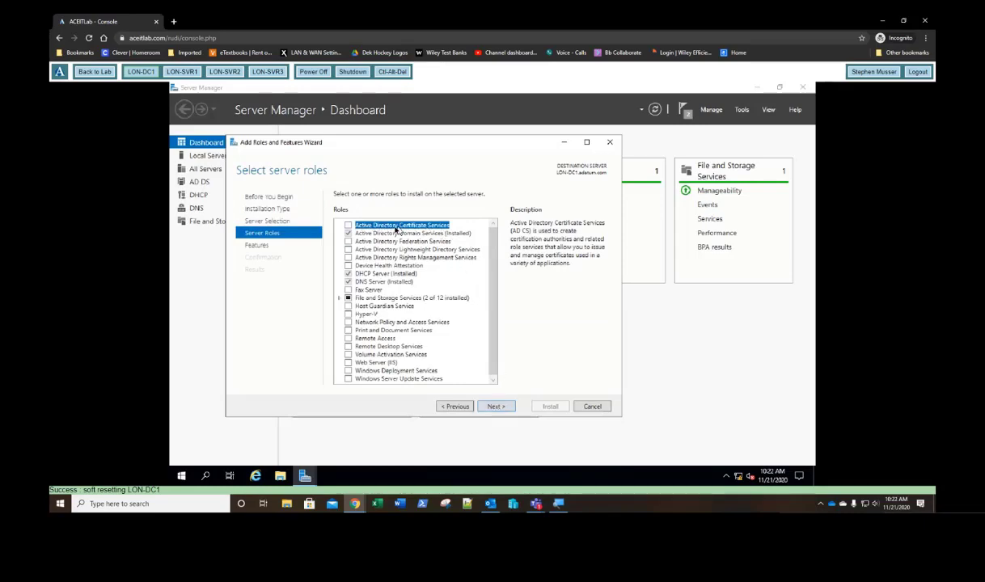
pyautogui.click(348, 227)
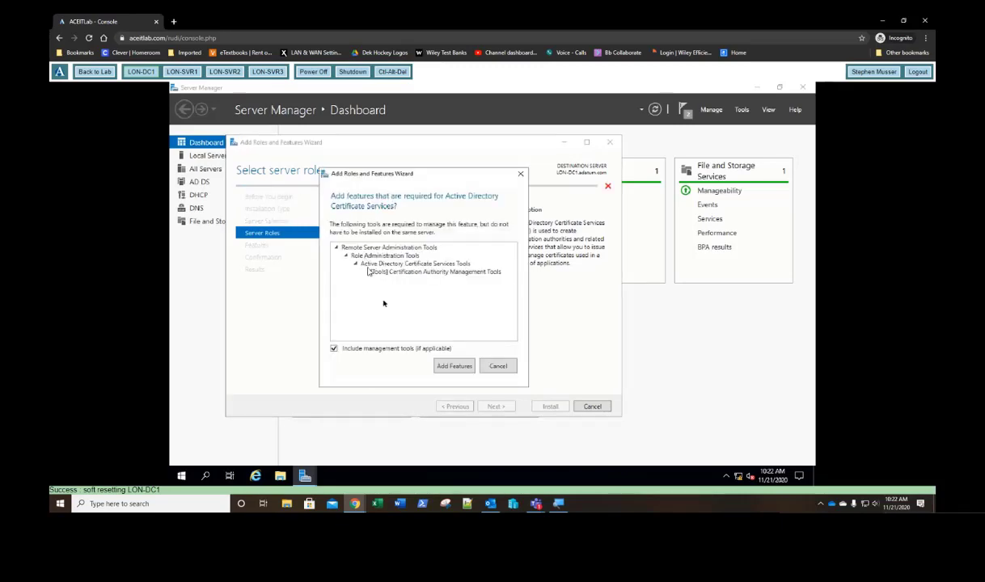
pyautogui.click(451, 367)
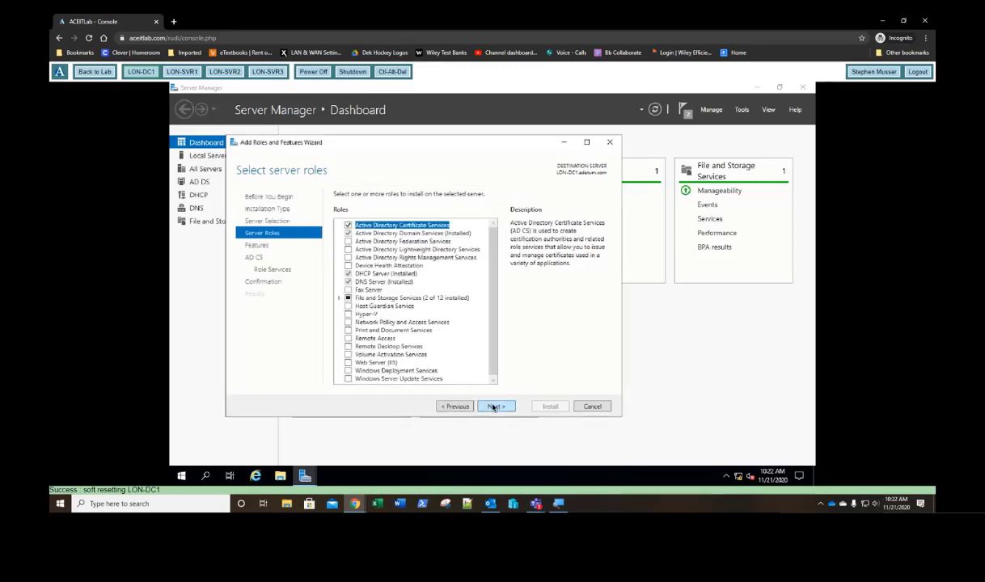
# Step: Add Certification Authority Web Enrollment with its required IIS features and reach the confirmation page
pyautogui.click(493, 407)
pyautogui.click(494, 406)
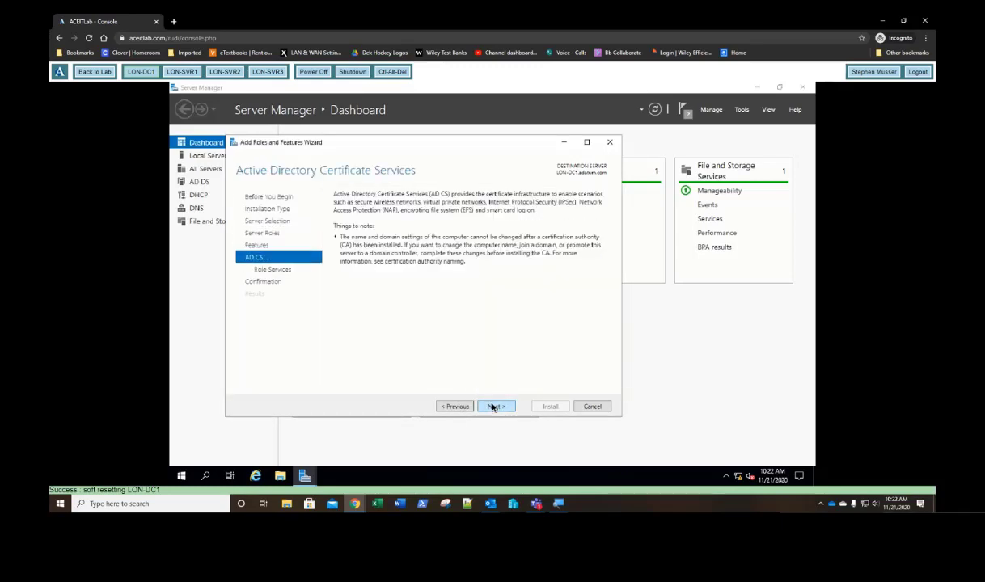
pyautogui.click(493, 407)
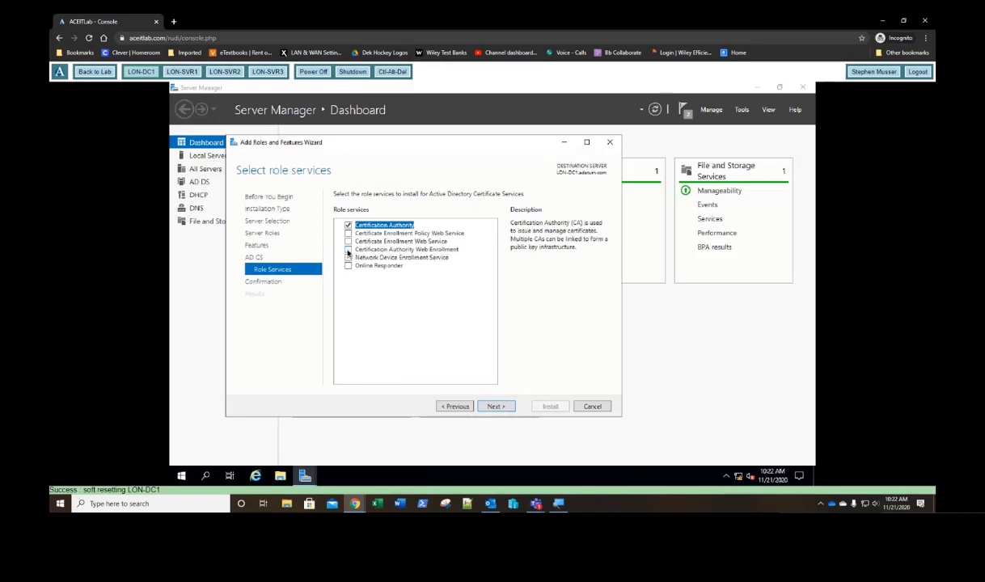
pyautogui.click(348, 250)
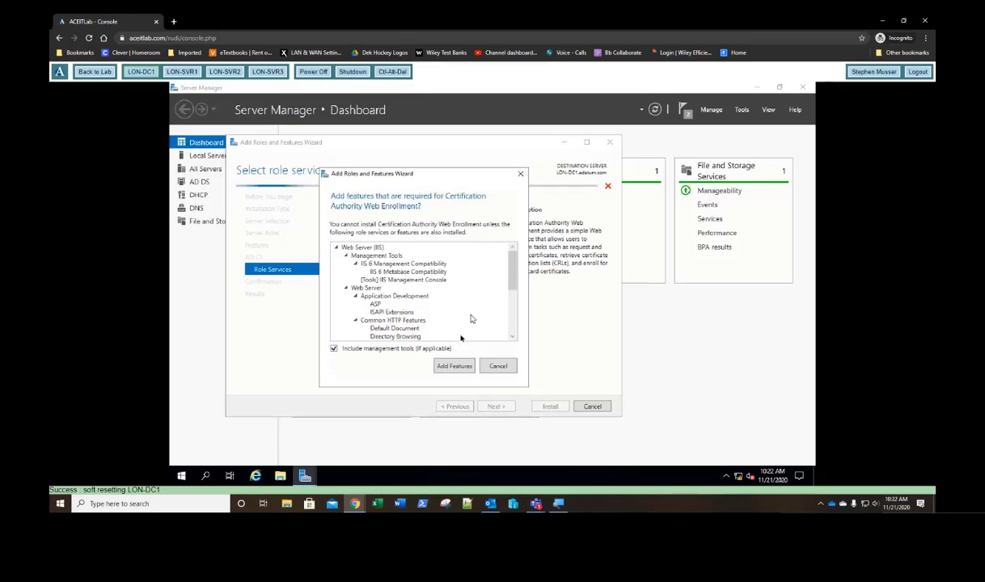
pyautogui.click(454, 367)
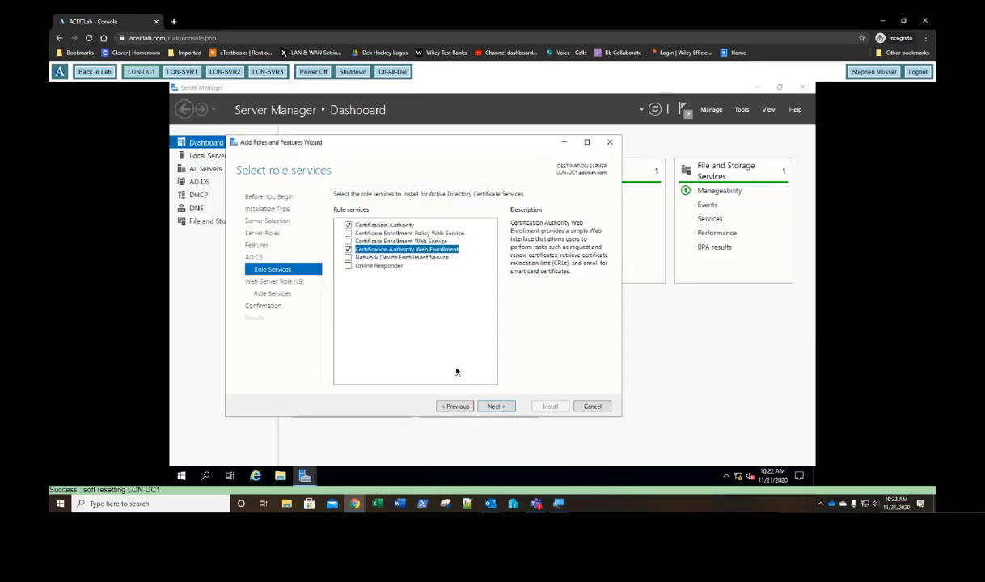
pyautogui.click(495, 407)
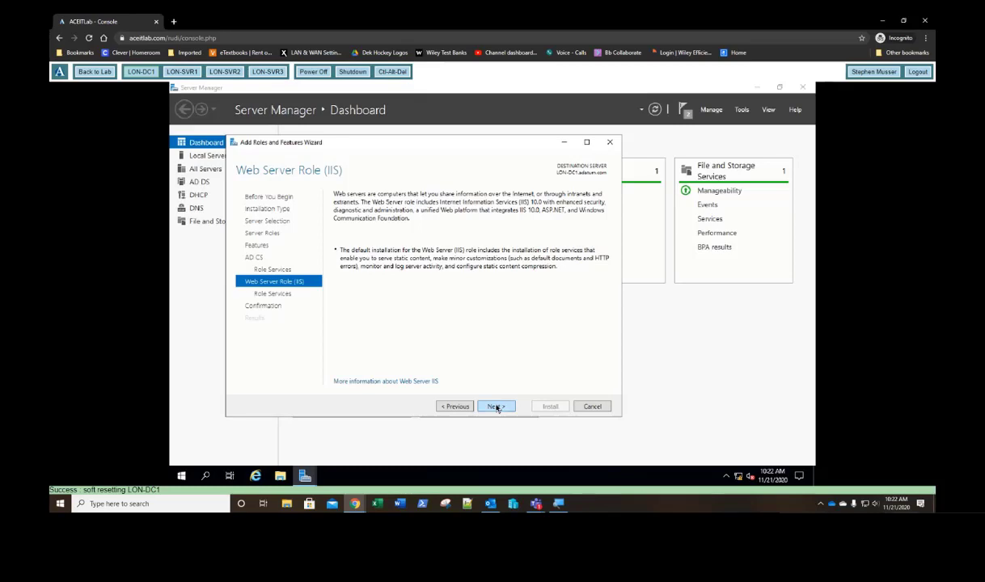
pyautogui.click(495, 407)
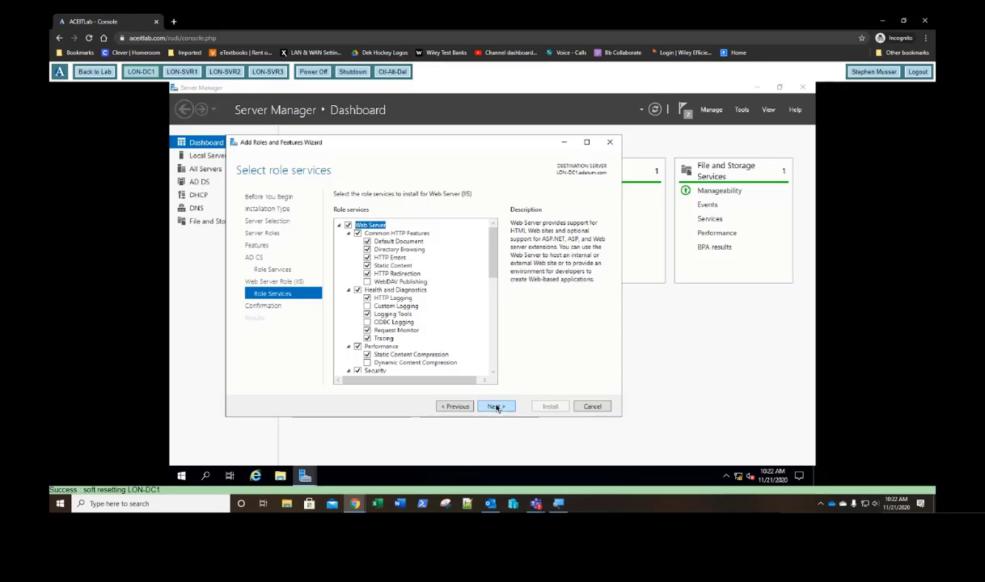
pyautogui.click(496, 407)
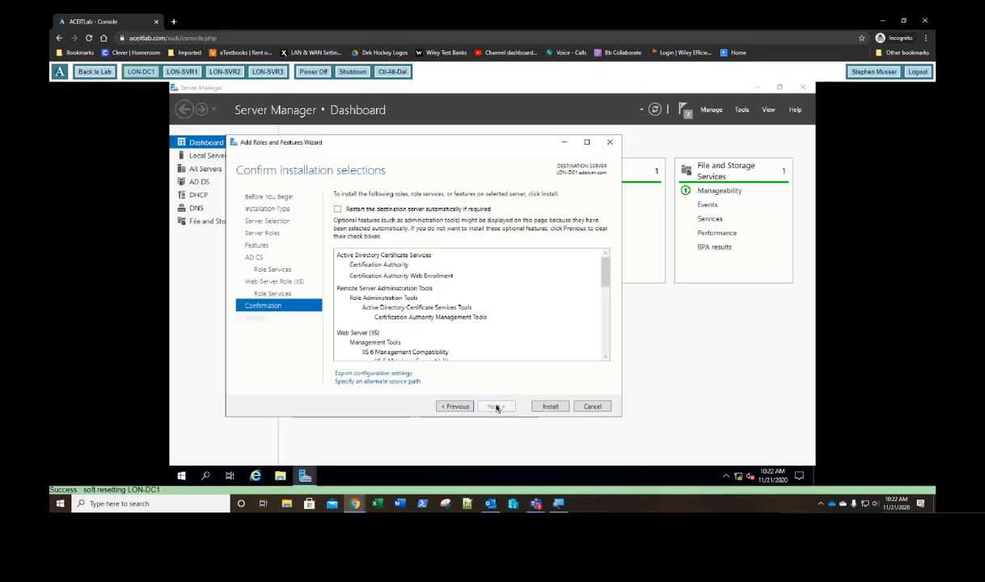
# Step: Launch installation of AD CS, Web Enrollment and IIS on LON-DC1 and follow its progress
pyautogui.click(550, 407)
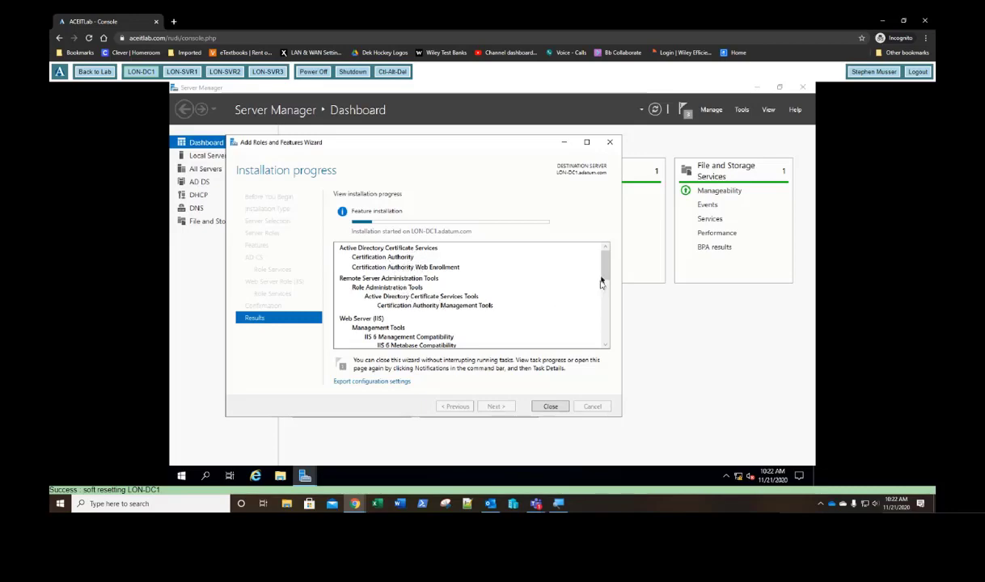
pyautogui.moveTo(606, 269)
pyautogui.mouseDown()
pyautogui.moveTo(608, 328)
pyautogui.moveTo(606, 258)
pyautogui.mouseUp()
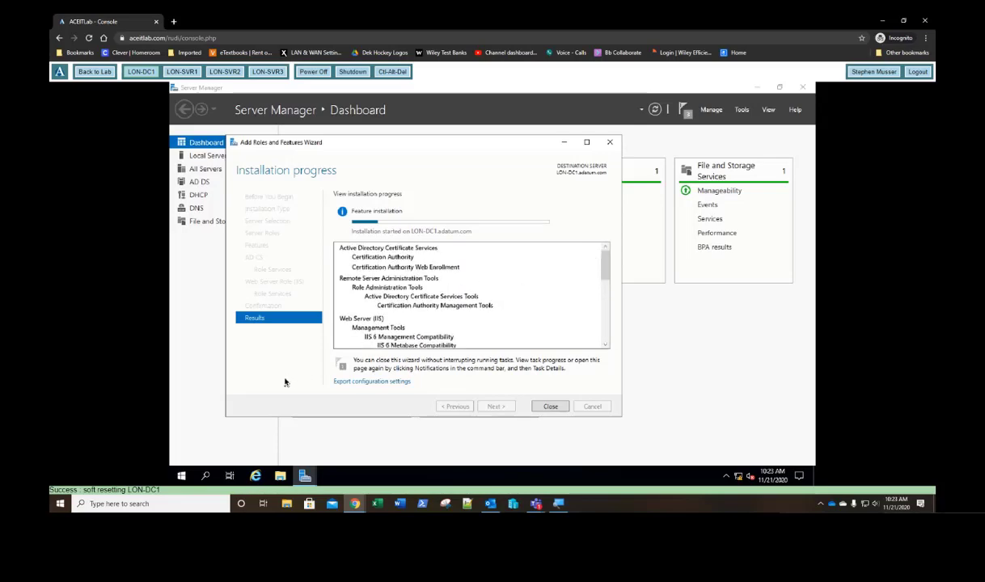
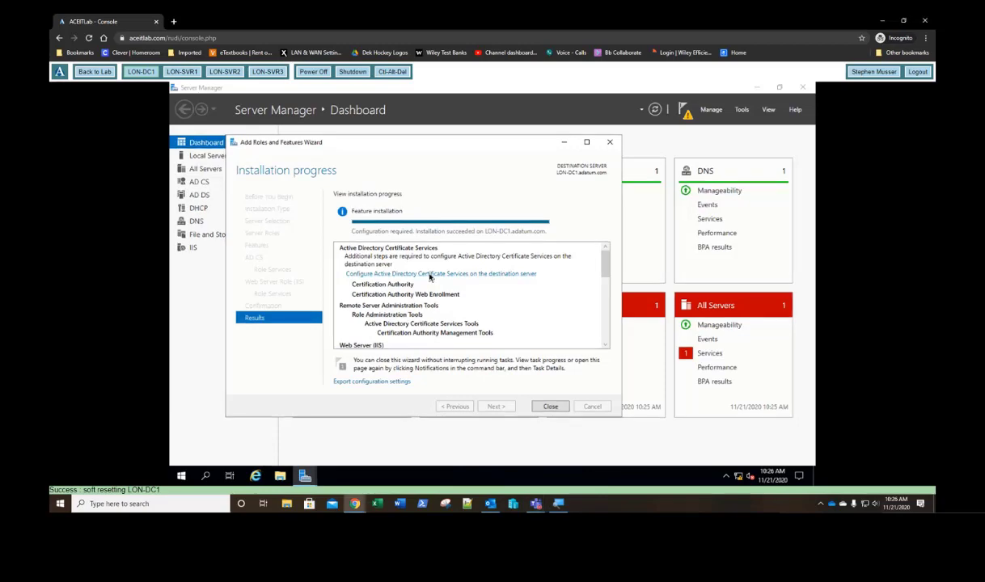
# Step: Start AD CS configuration with administrator credentials, selecting Certification Authority and Web Enrollment
pyautogui.click(430, 275)
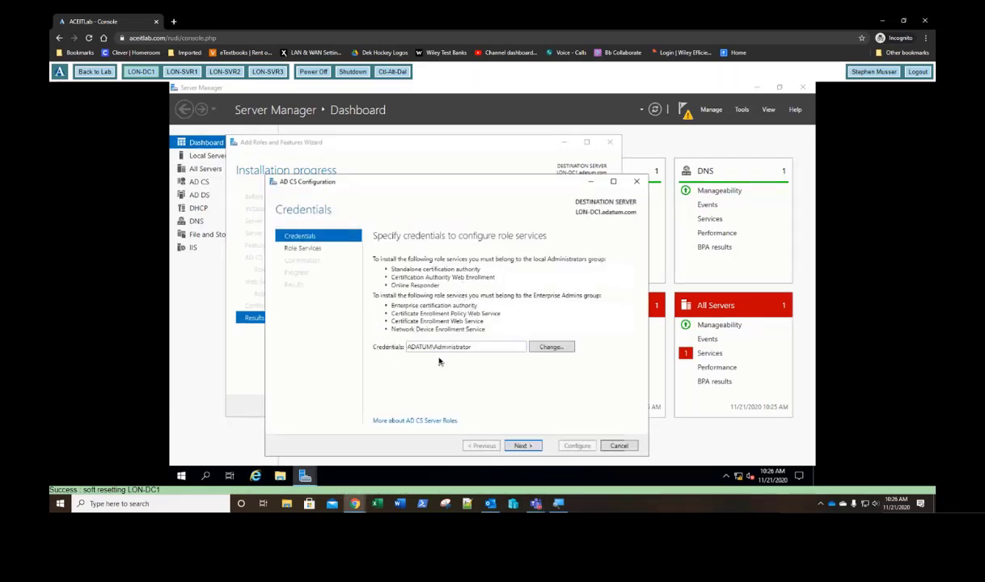
pyautogui.click(523, 445)
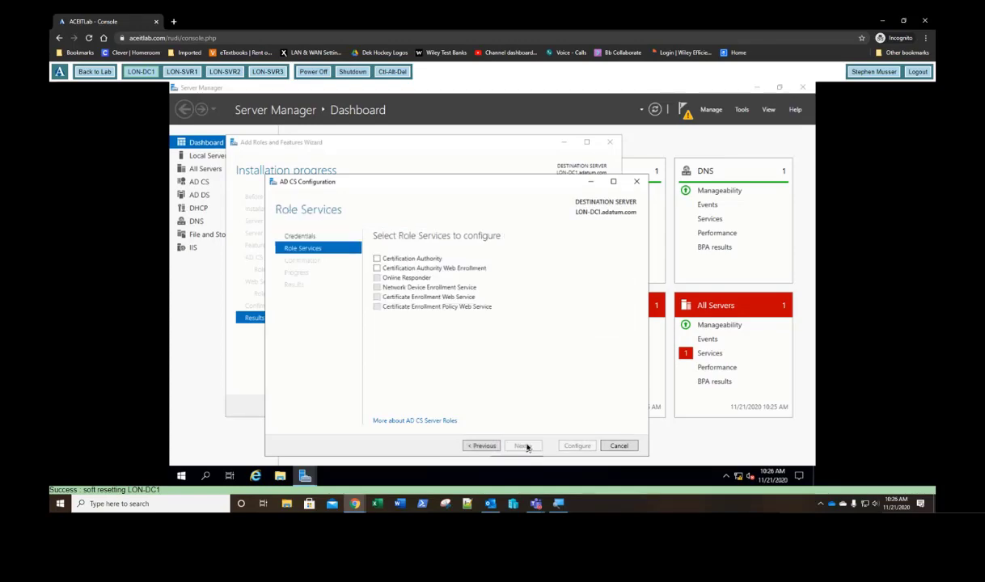
pyautogui.click(377, 258)
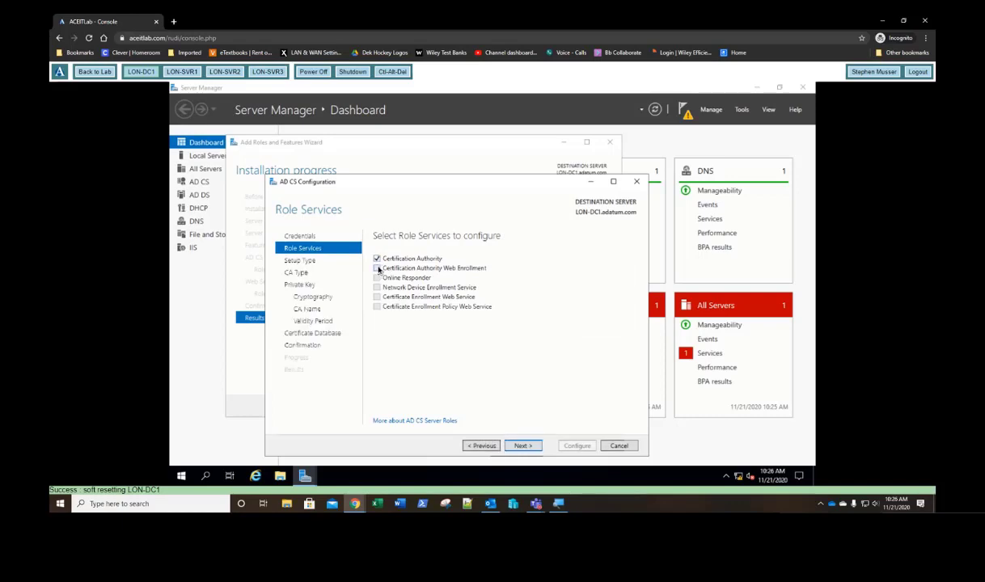
pyautogui.click(376, 267)
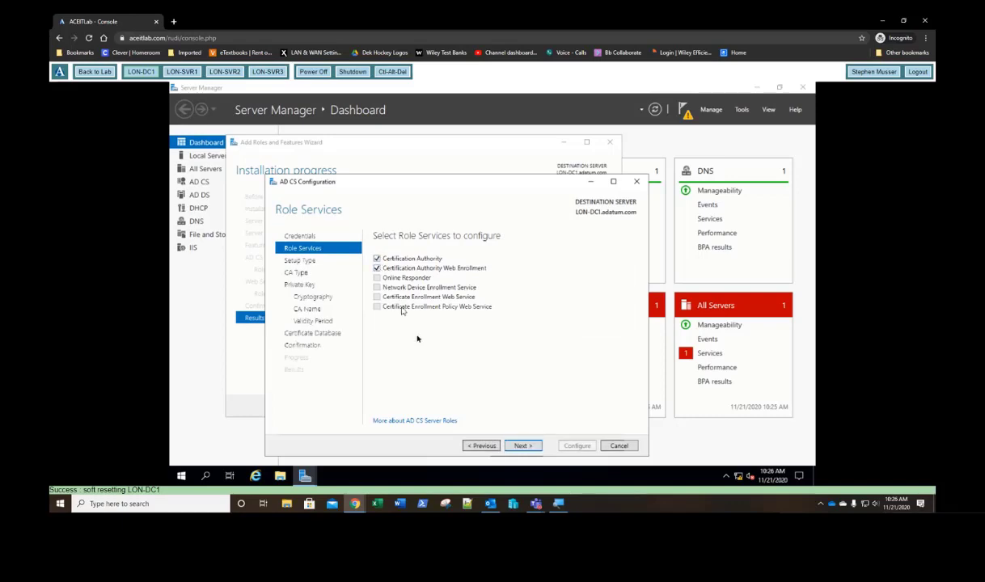
# Step: Set up the CA as an Enterprise root CA with a new private key
pyautogui.click(523, 445)
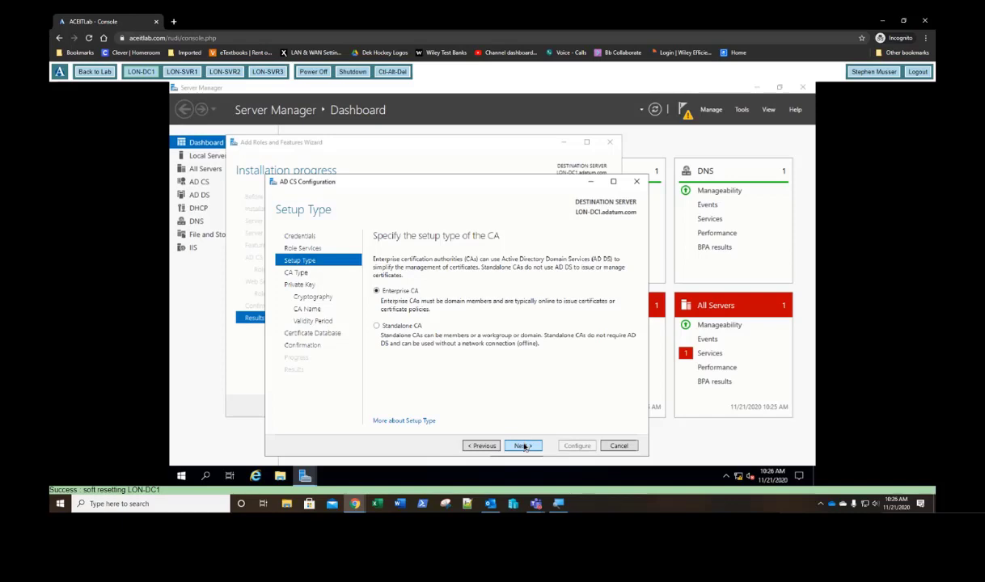
pyautogui.click(524, 446)
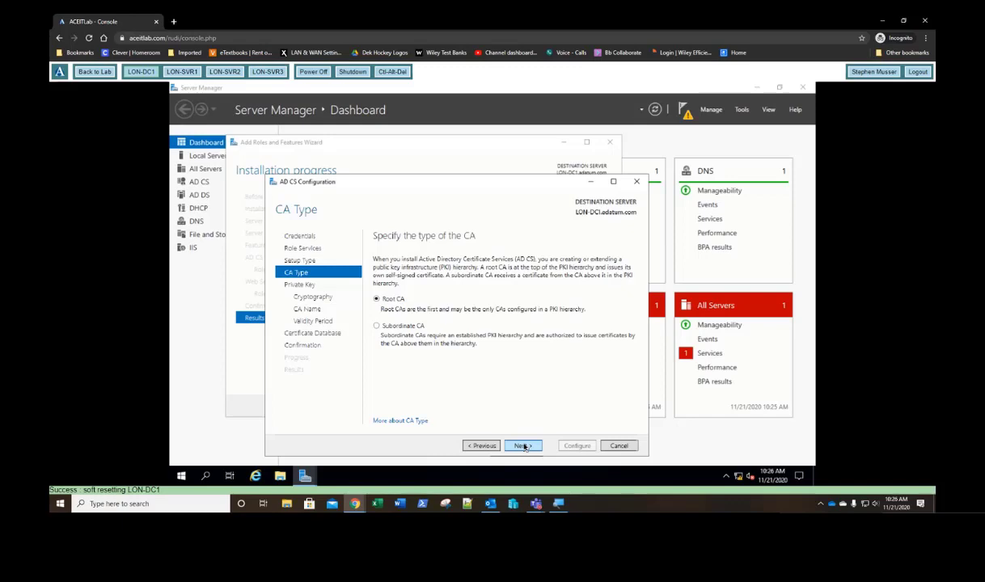
pyautogui.click(524, 446)
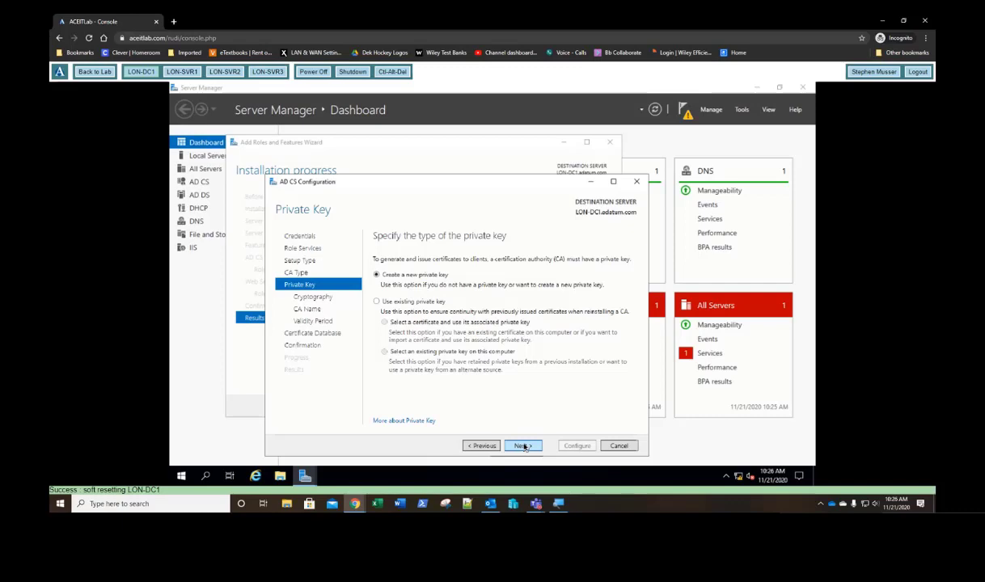
pyautogui.click(524, 446)
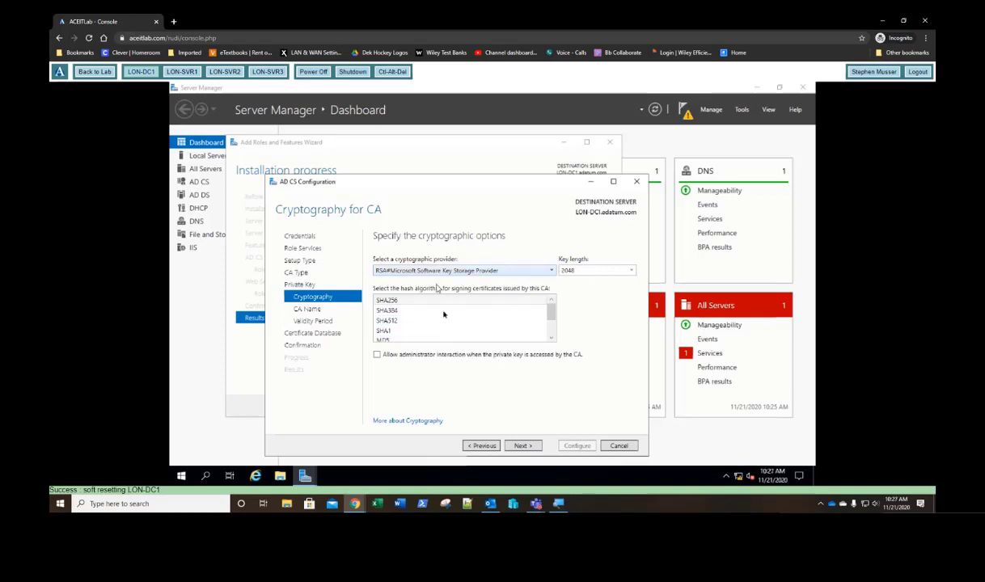
# Step: Configure the adatum-LON-DC1-CA authority with default cryptography, validity and database locations, then close the results
pyautogui.click(521, 447)
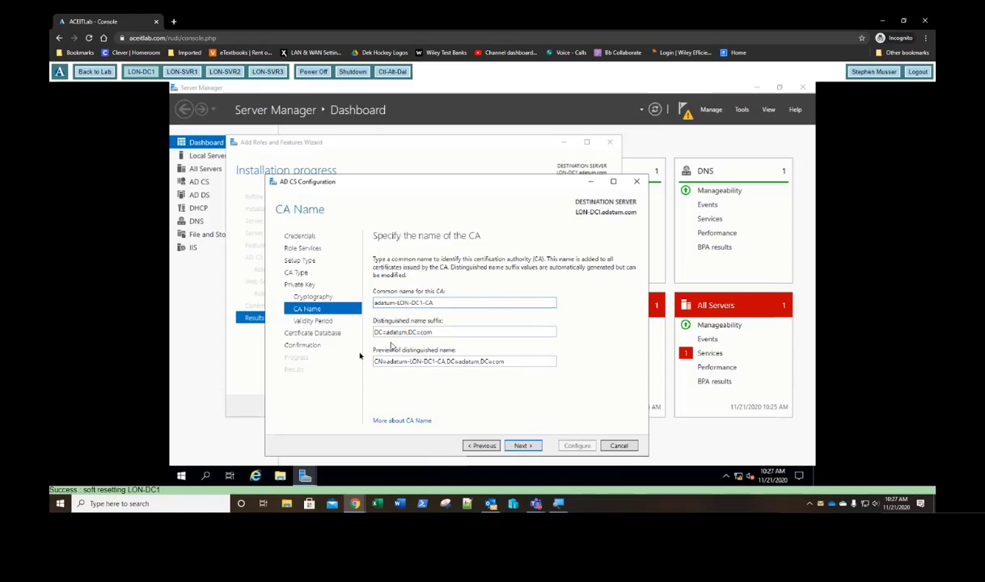
pyautogui.click(521, 446)
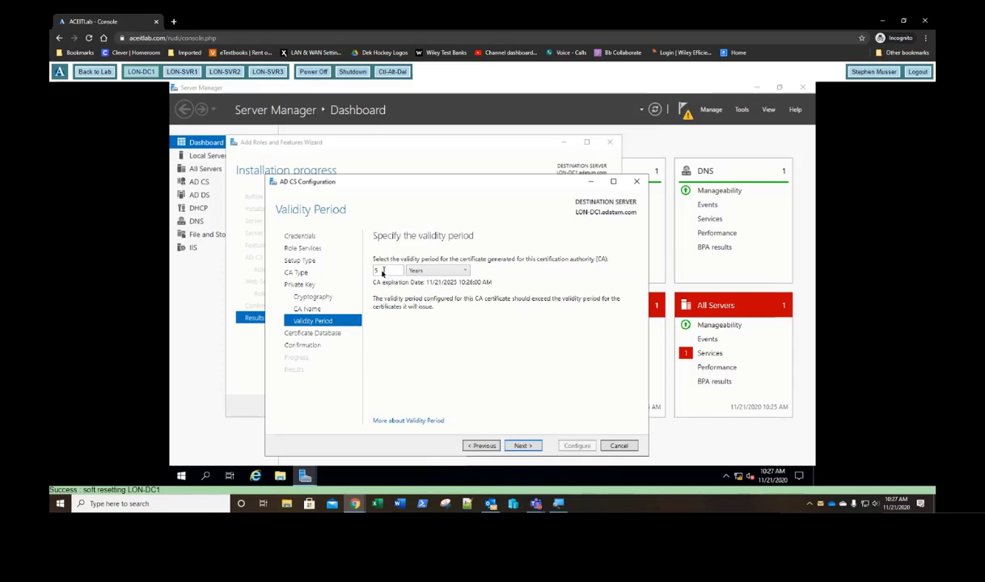
pyautogui.moveTo(383, 271); pyautogui.dragTo(365, 273)
pyautogui.click(526, 446)
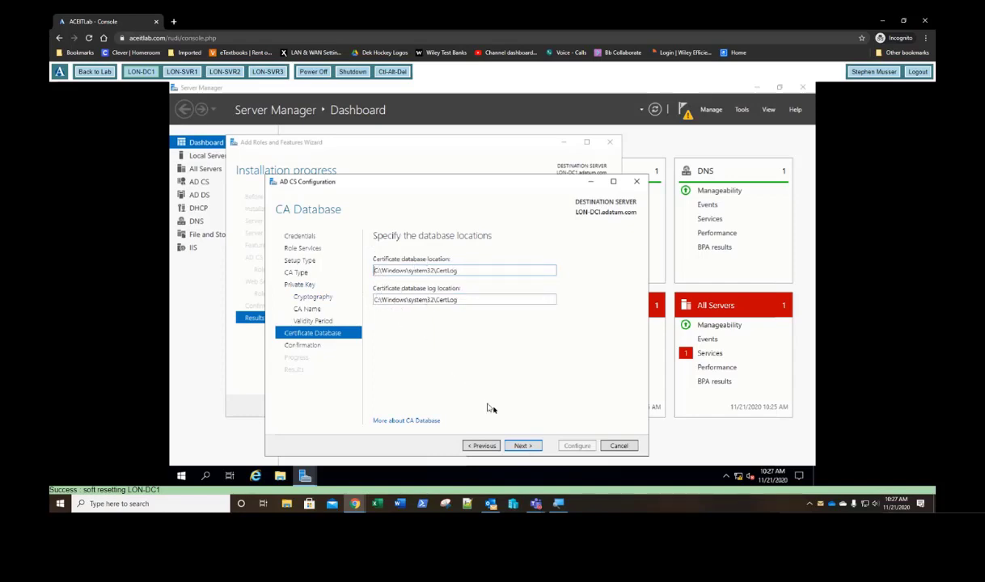
pyautogui.click(523, 445)
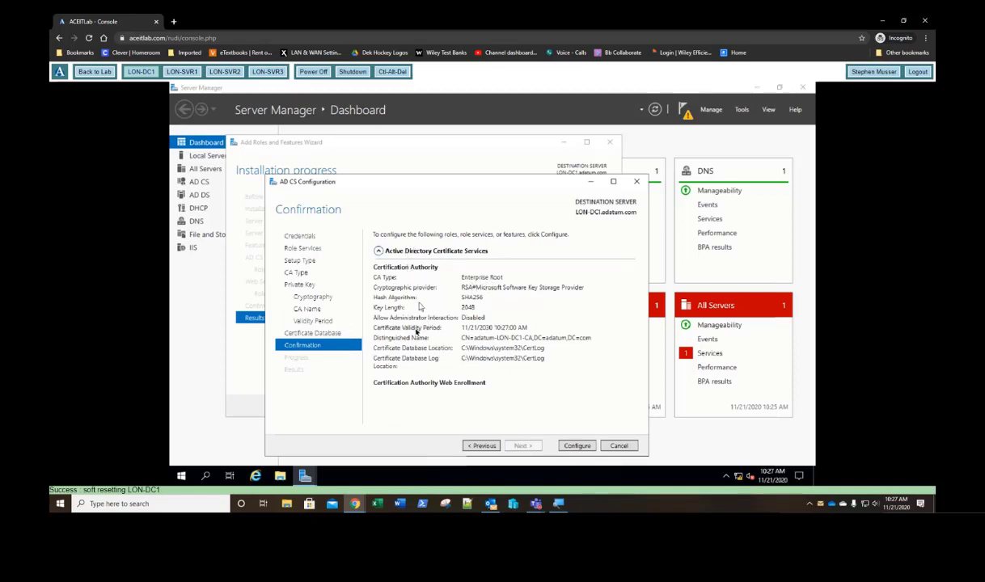
pyautogui.click(576, 445)
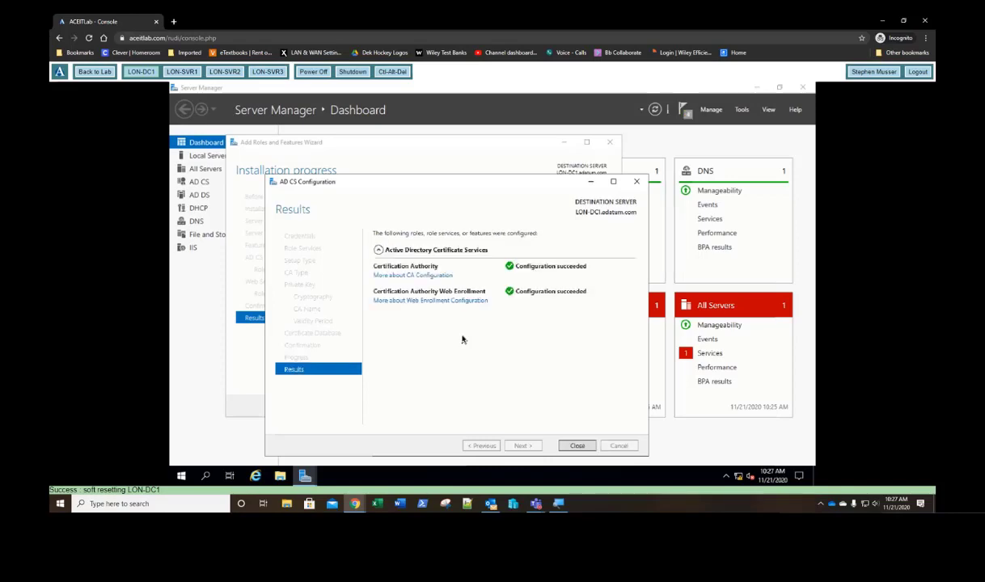
pyautogui.click(577, 445)
# Step: From the Certification Authority console, open Certificate Templates management for adatum-LON-DC1-CA
pyautogui.click(550, 407)
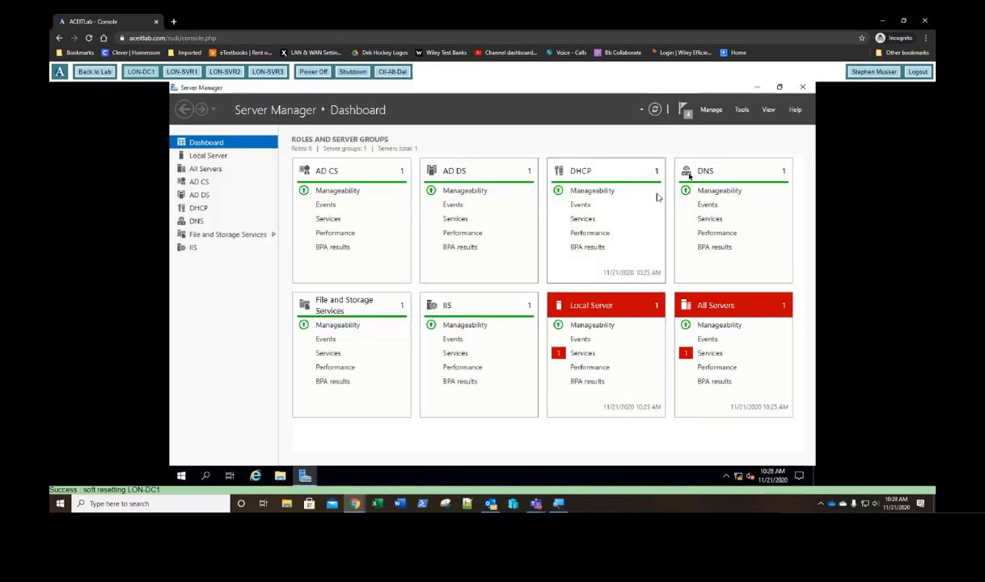
pyautogui.click(741, 111)
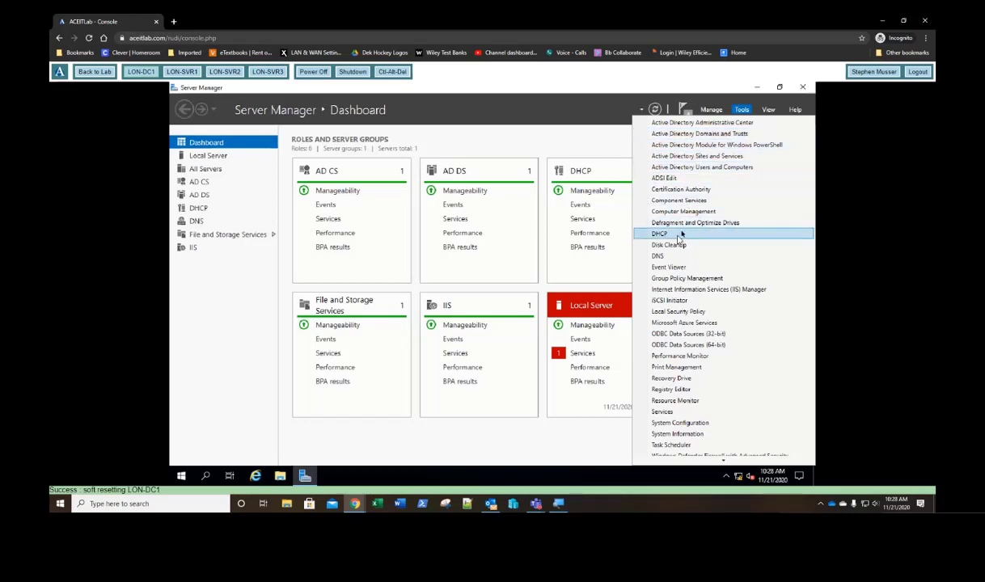
pyautogui.click(667, 191)
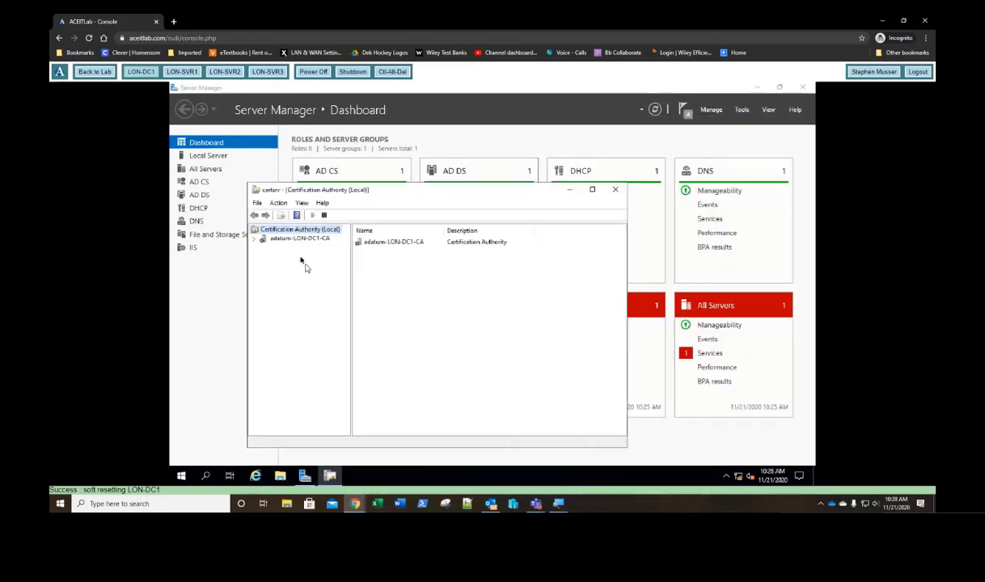
pyautogui.click(255, 240)
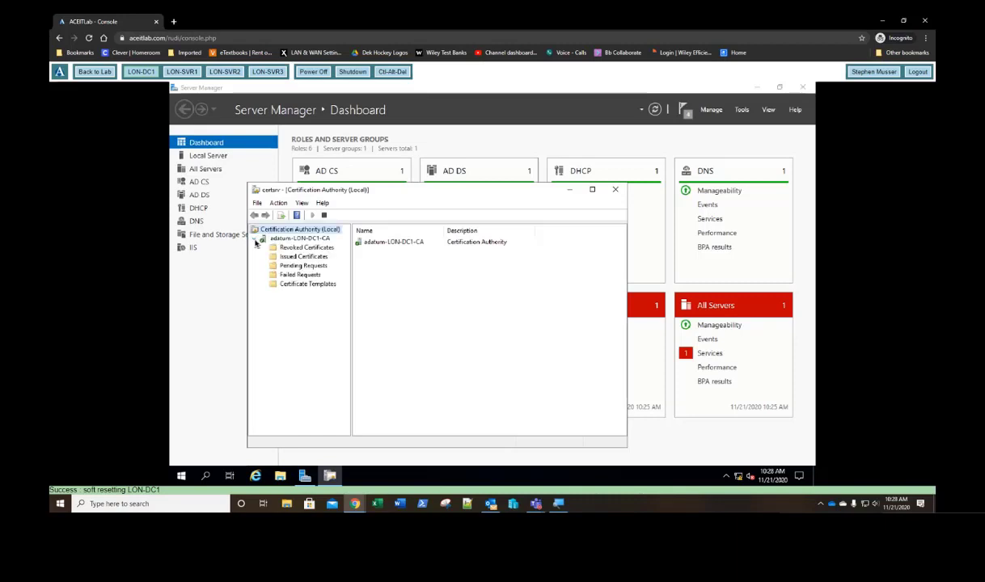
pyautogui.rightClick(315, 287)
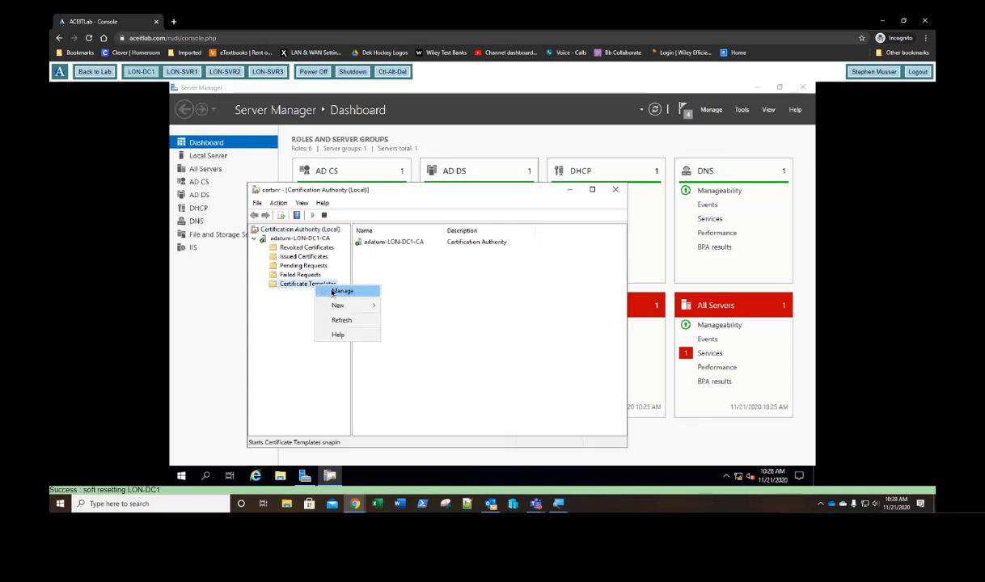
pyautogui.click(339, 291)
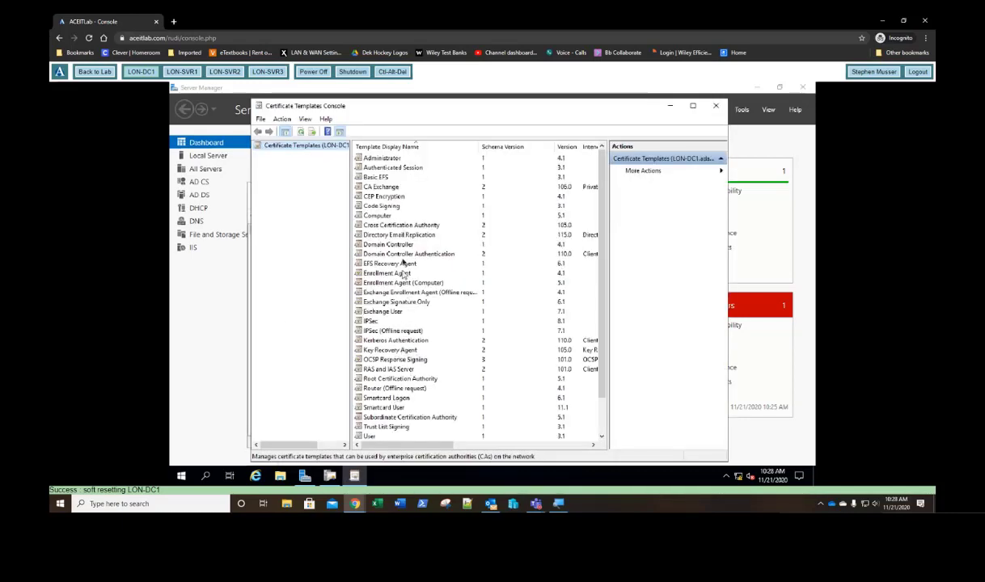
# Step: Duplicate the Domain Controller template as 'Adatum Domain Controller'
pyautogui.click(391, 245)
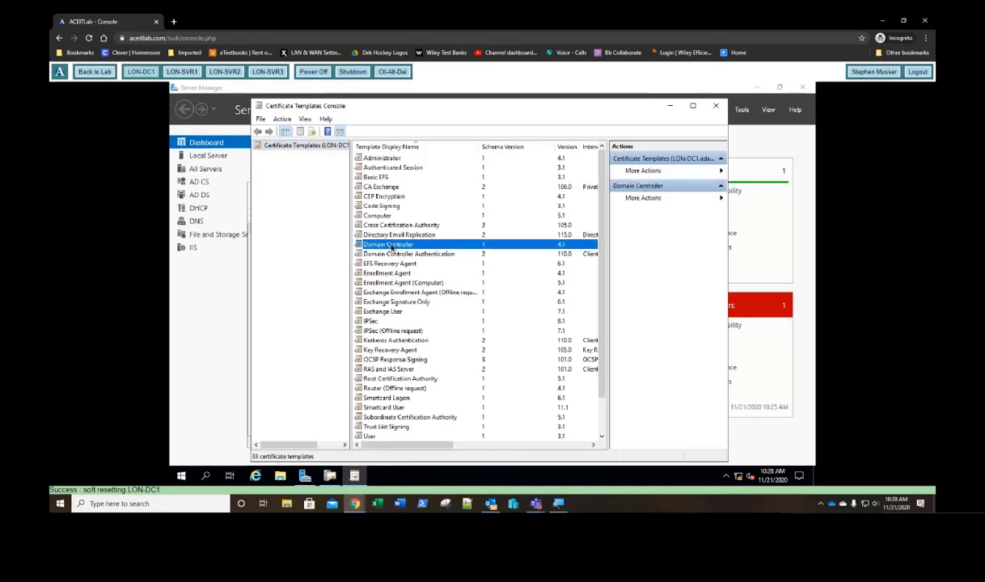
pyautogui.rightClick(393, 247)
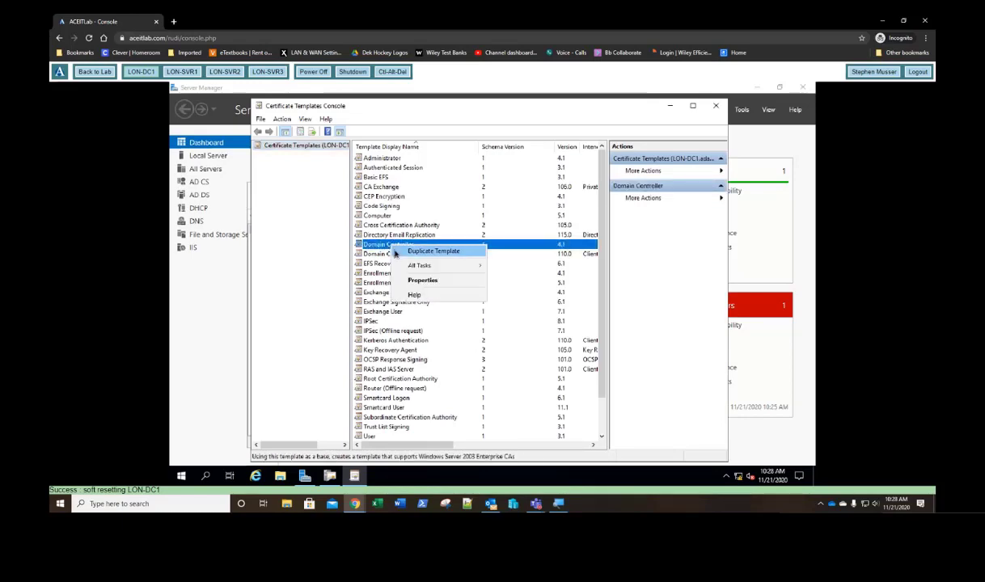
pyautogui.click(399, 251)
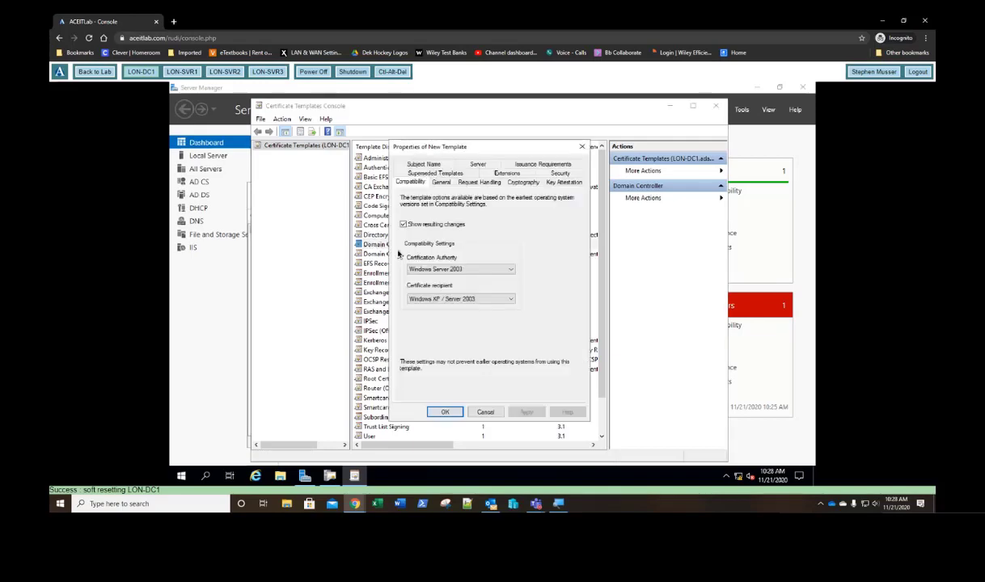
pyautogui.click(442, 183)
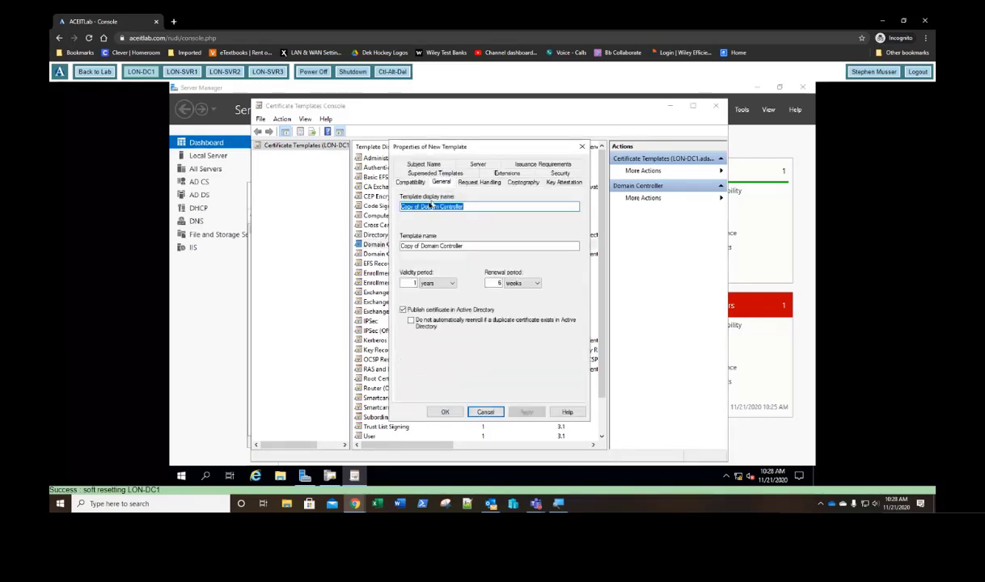
pyautogui.moveTo(419, 208); pyautogui.dragTo(387, 211)
pyautogui.write('Adatum')
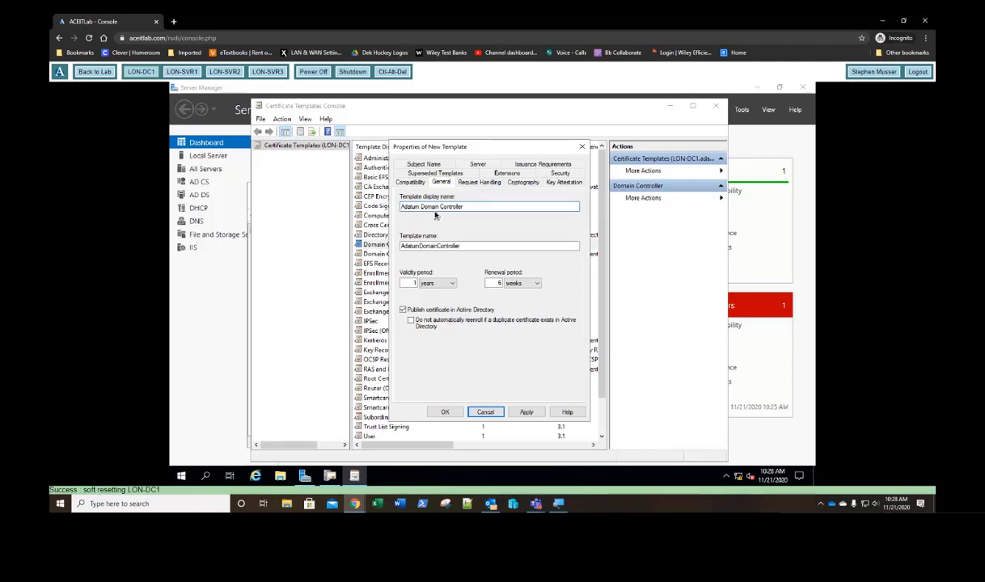
pyautogui.click(447, 412)
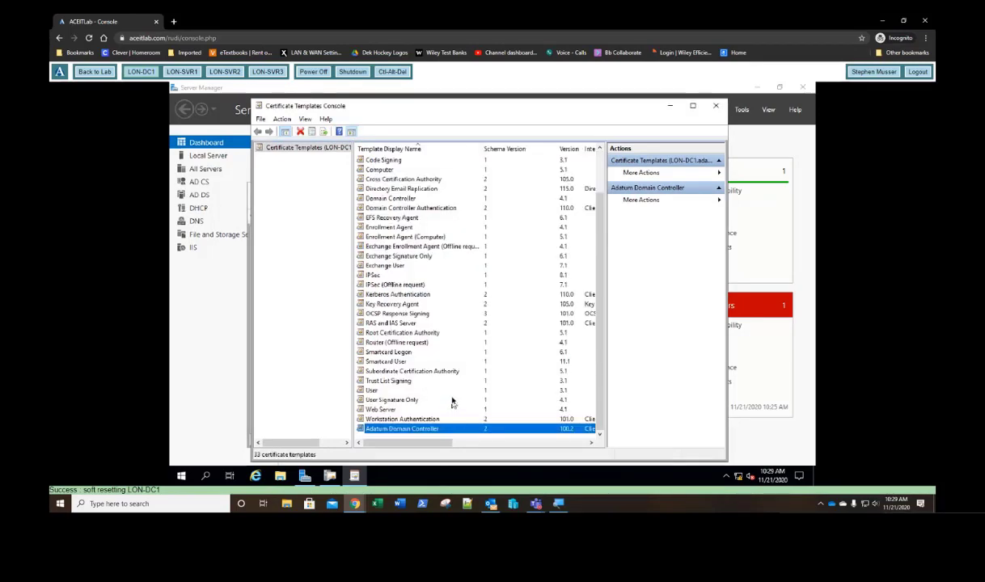
# Step: Duplicate the Web Server template as 'Adatum Web Server'
pyautogui.click(378, 410)
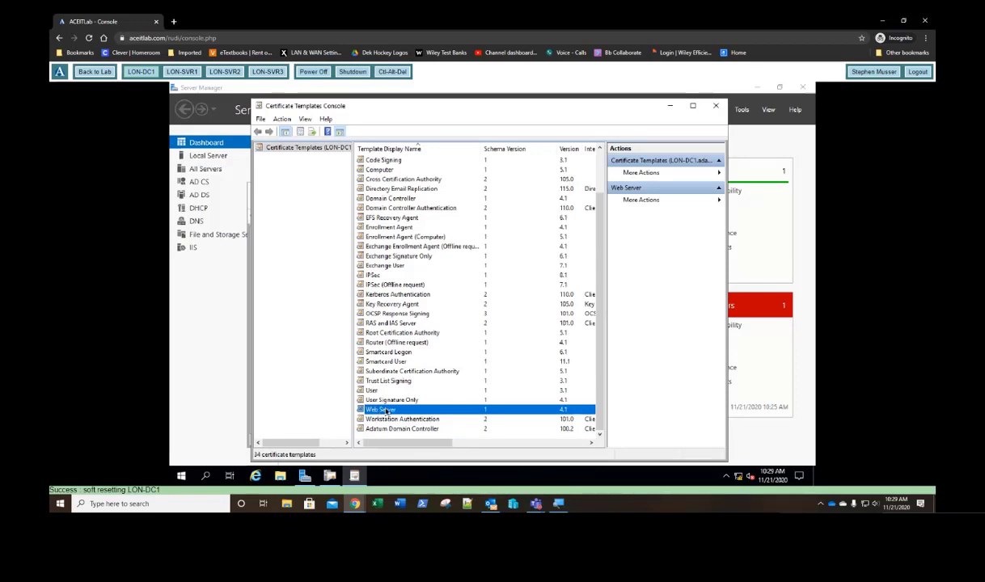
pyautogui.rightClick(386, 411)
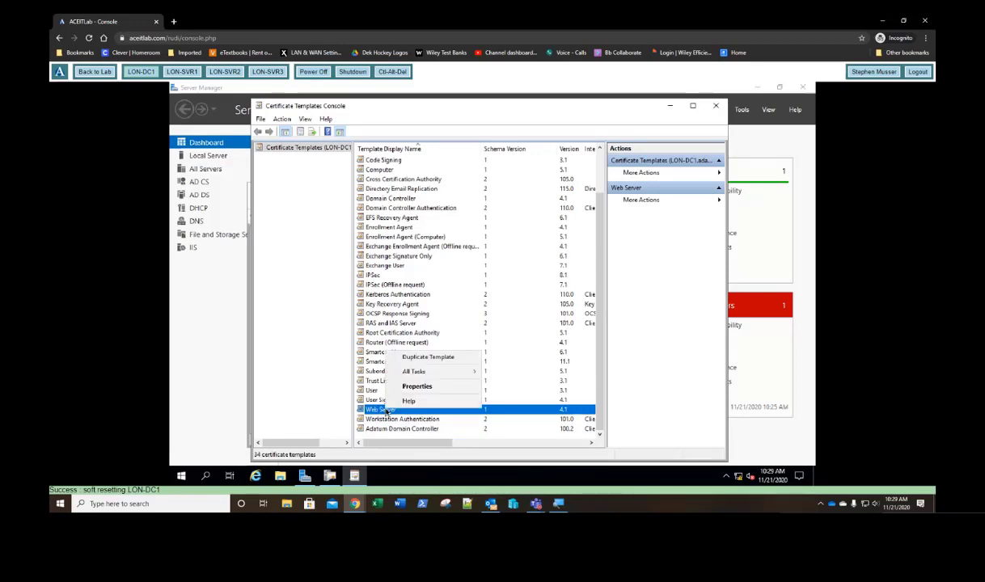
pyautogui.click(420, 360)
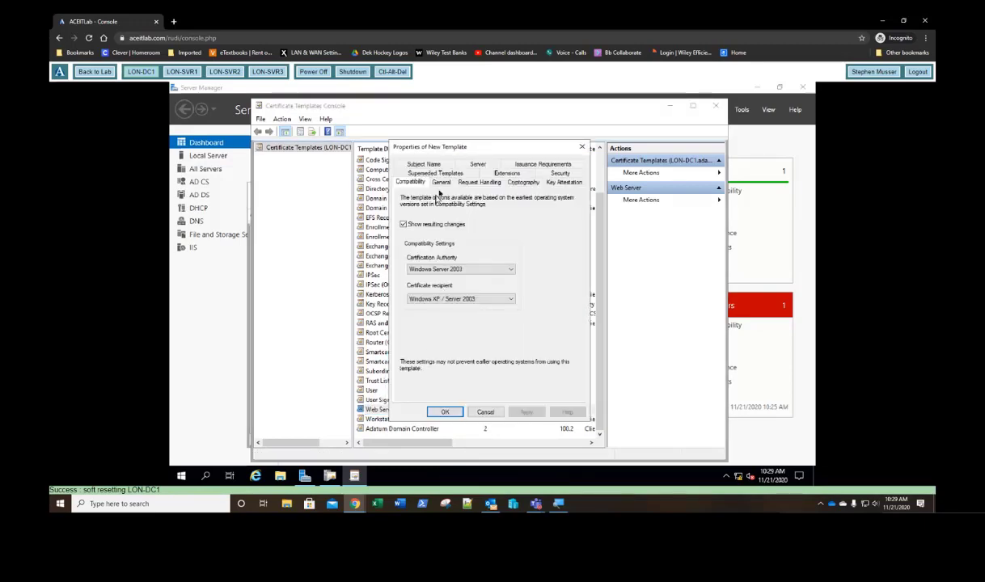
pyautogui.click(441, 182)
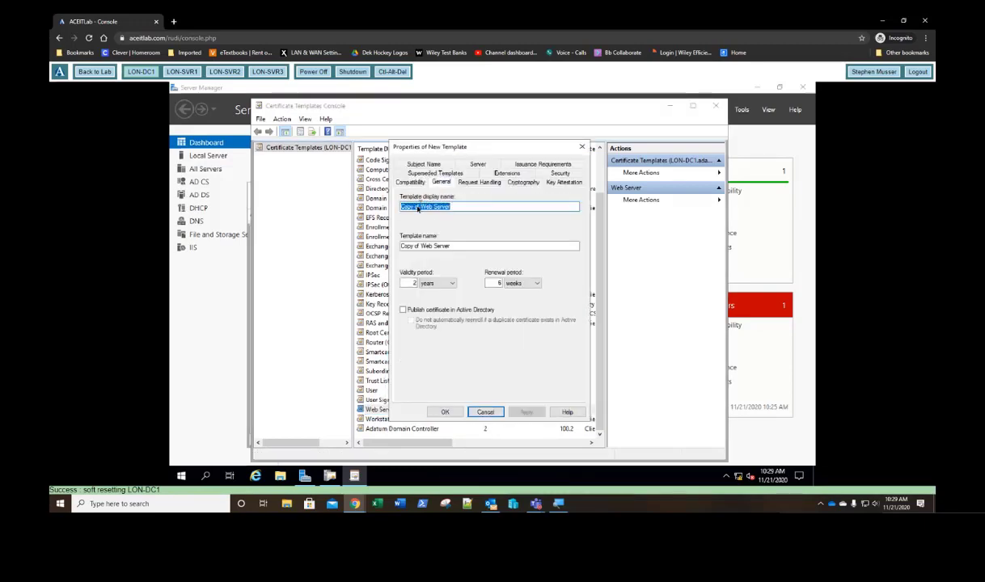
pyautogui.click(418, 207)
pyautogui.moveTo(418, 206); pyautogui.dragTo(388, 220)
pyautogui.write('Adatum')
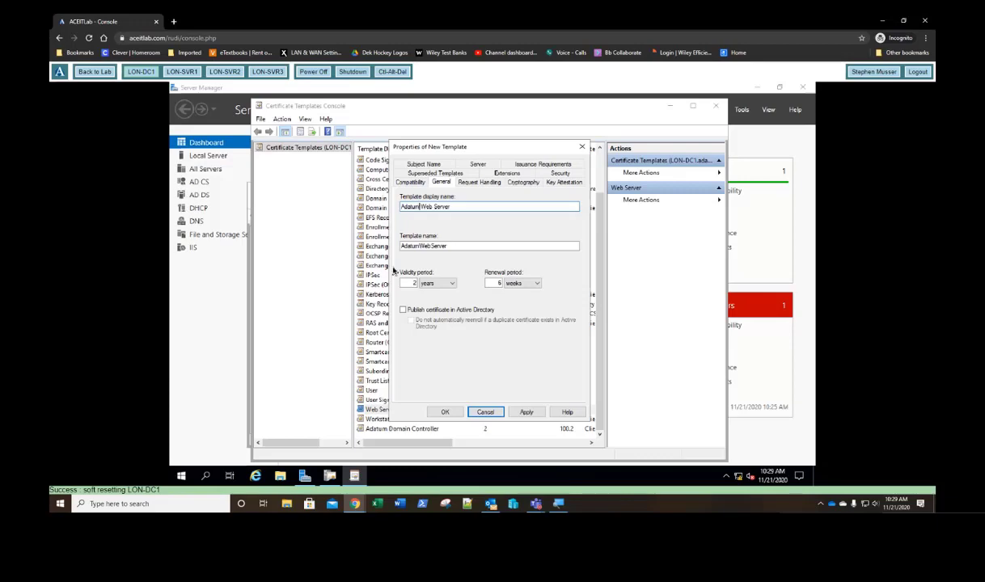
pyautogui.click(445, 413)
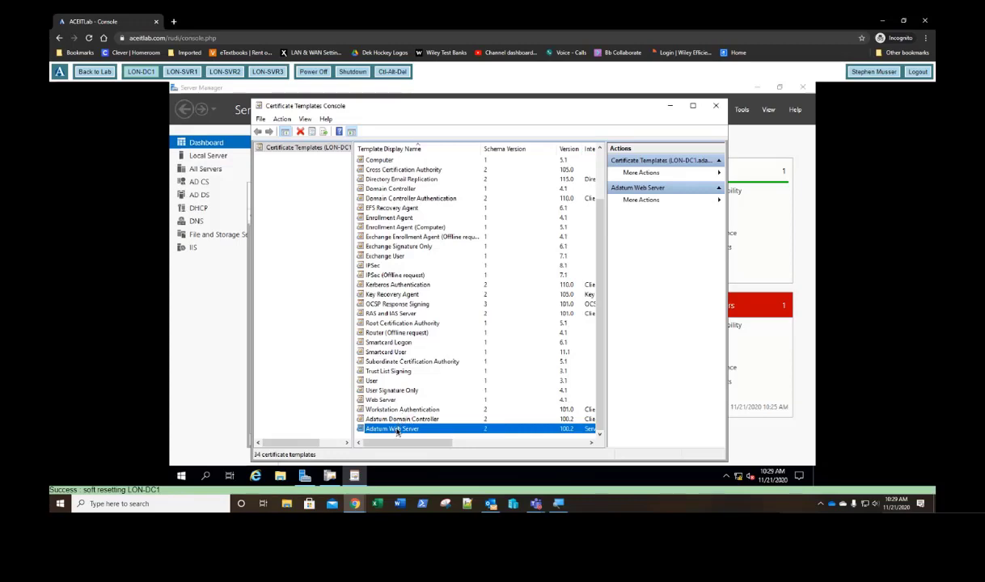
# Step: Give Authenticated Users Read, Write and Enroll permissions on the Adatum Web Server template
pyautogui.rightClick(397, 430)
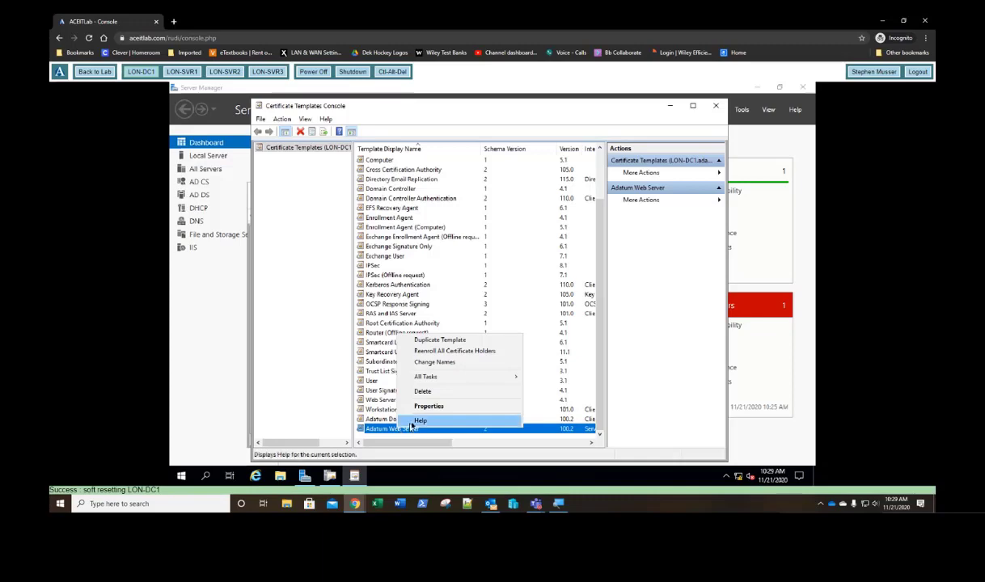
pyautogui.click(418, 406)
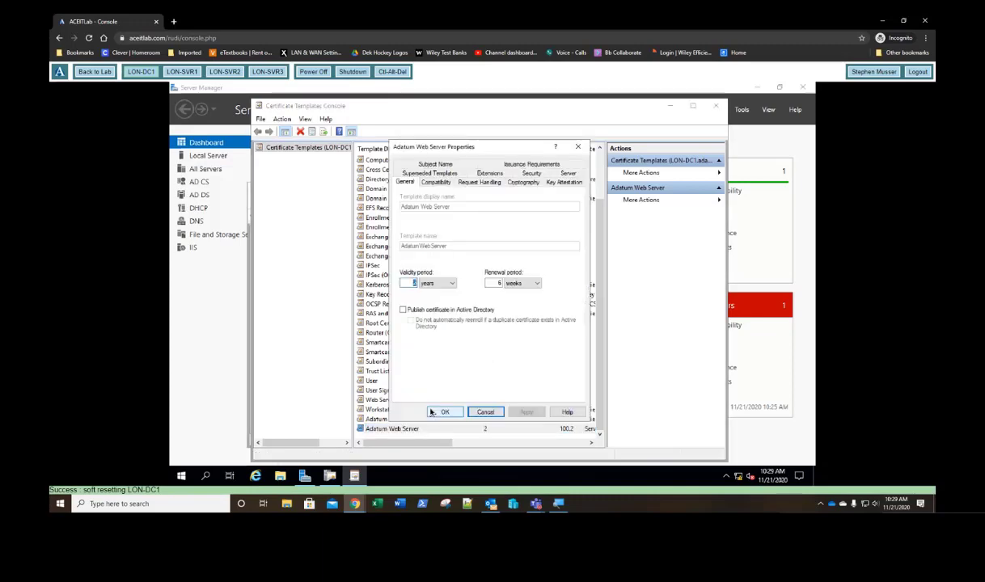
pyautogui.click(531, 175)
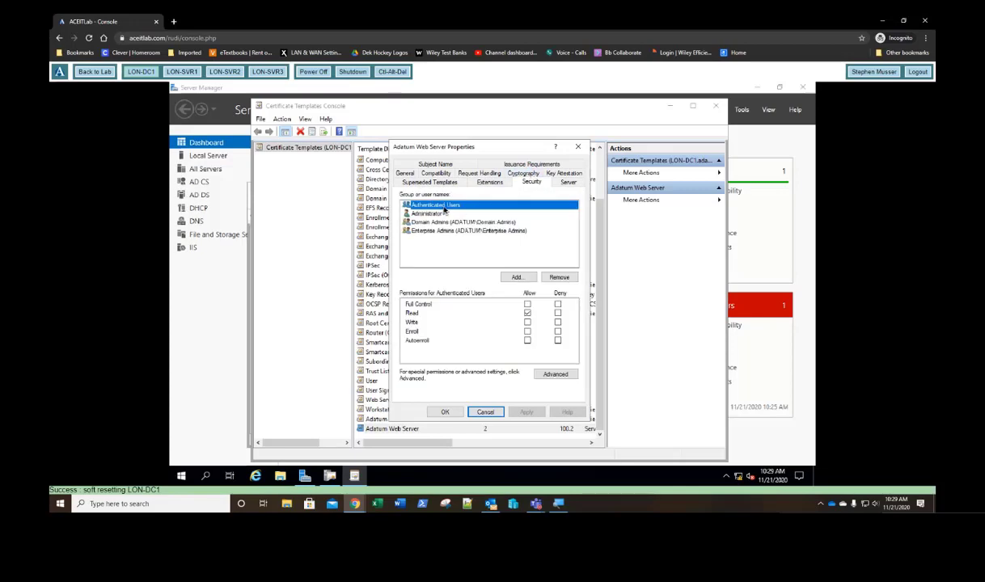
pyautogui.click(527, 314)
pyautogui.click(527, 322)
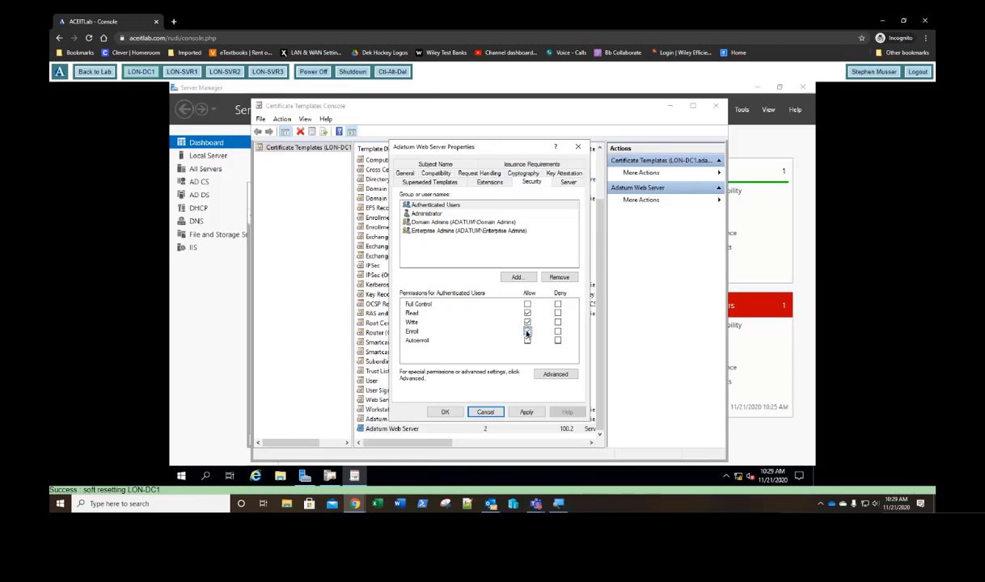
pyautogui.click(528, 332)
pyautogui.click(444, 411)
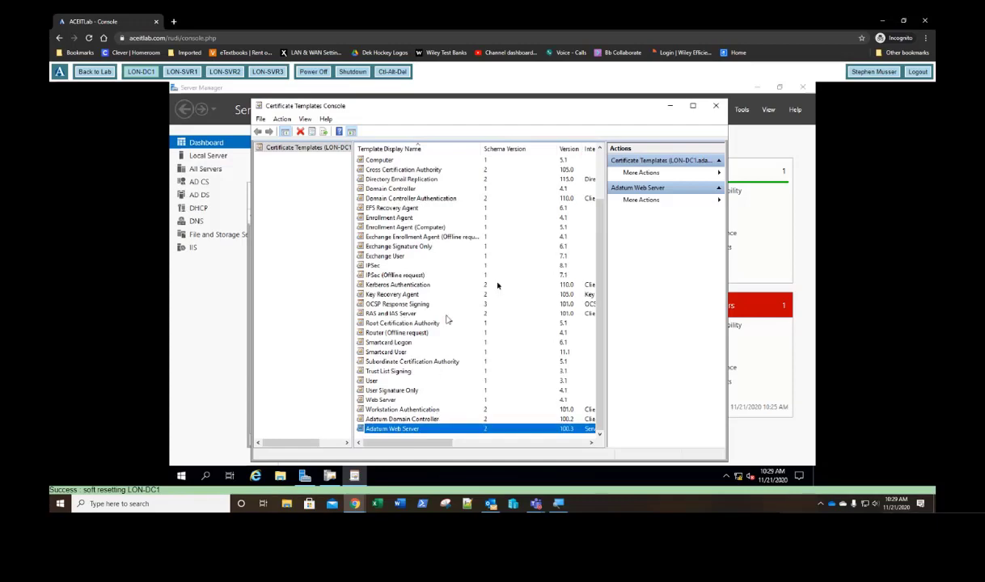
# Step: Make adatum-LON-DC1-CA issue the Adatum Domain Controller and Adatum Web Server templates
pyautogui.click(714, 107)
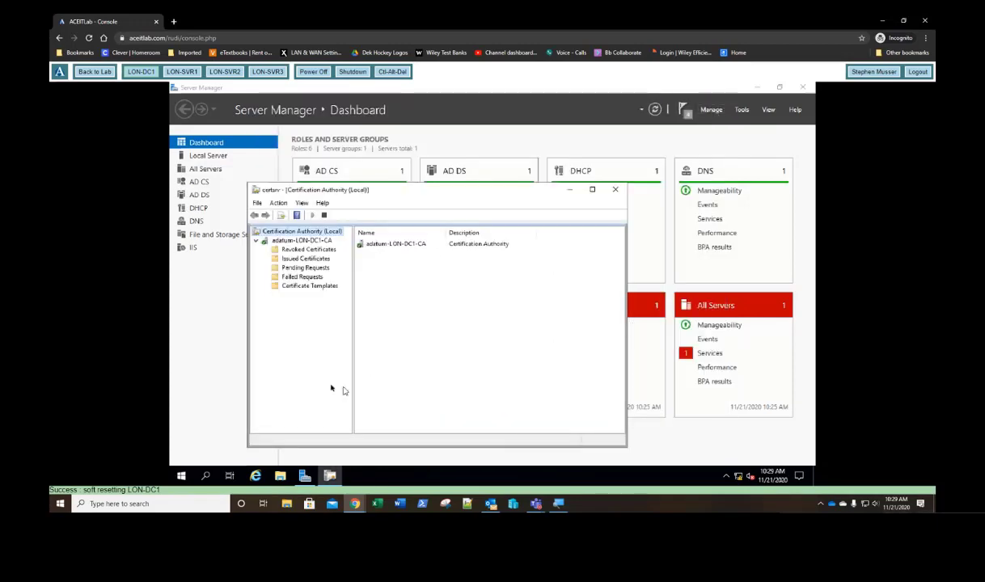
pyautogui.click(298, 289)
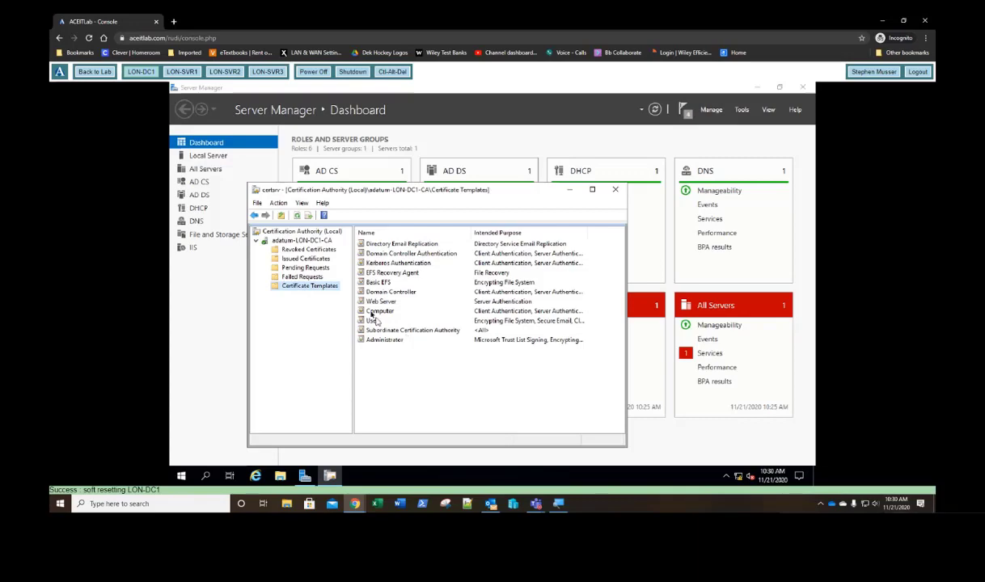
pyautogui.rightClick(319, 291)
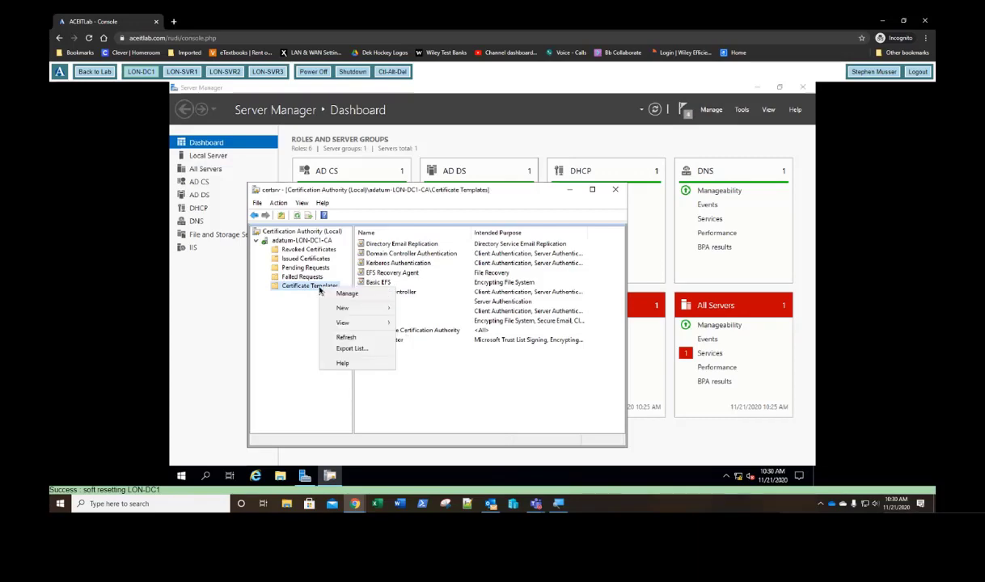
pyautogui.moveTo(365, 311)
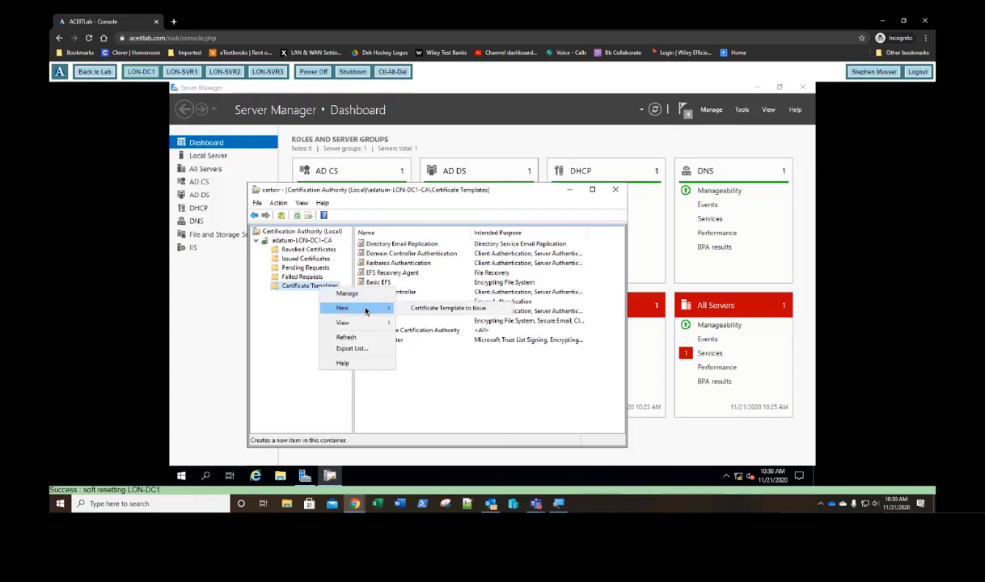
pyautogui.click(421, 312)
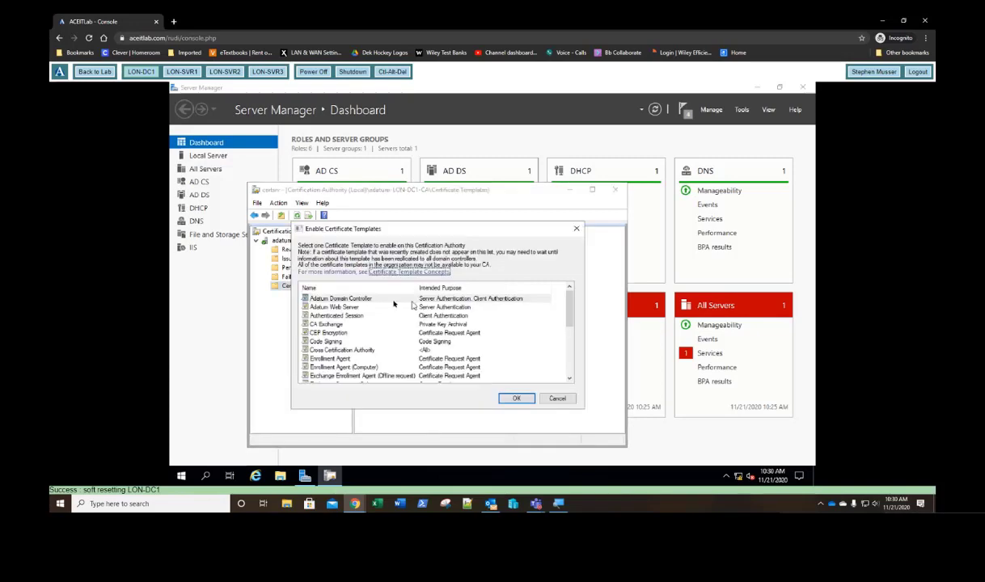
pyautogui.click(338, 299)
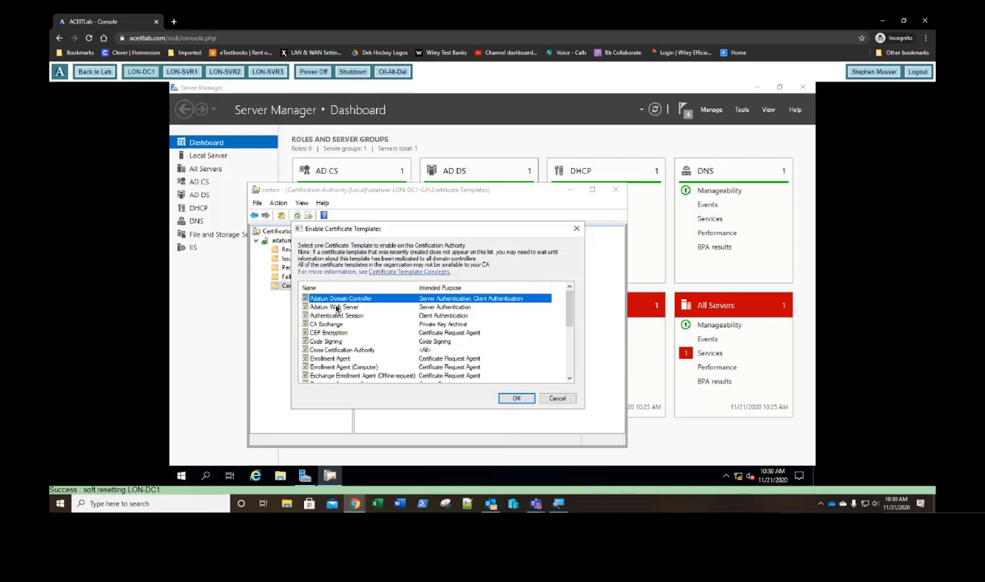
pyautogui.keyDown('ctrl'); pyautogui.click(337, 308); pyautogui.keyUp('ctrl')
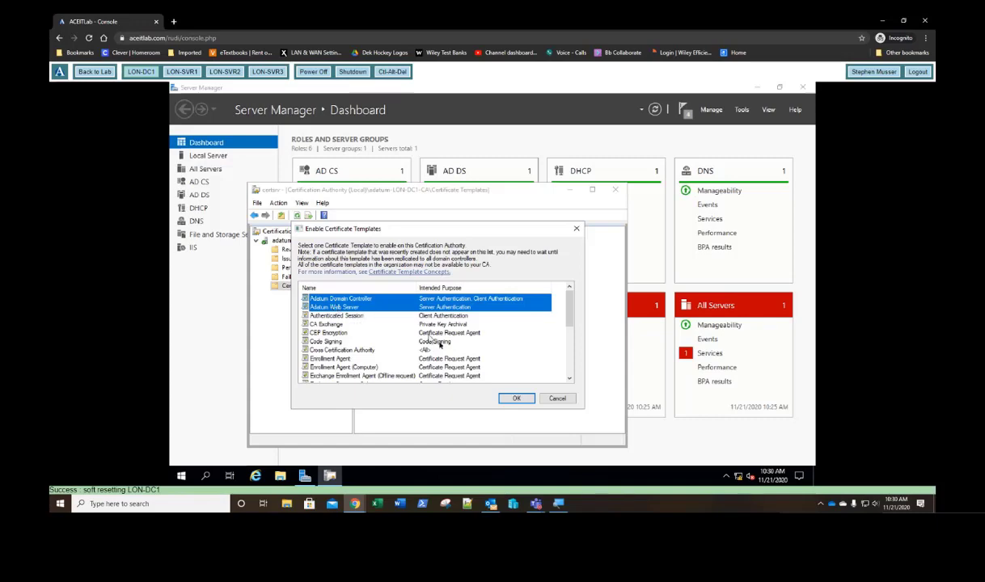
pyautogui.click(516, 399)
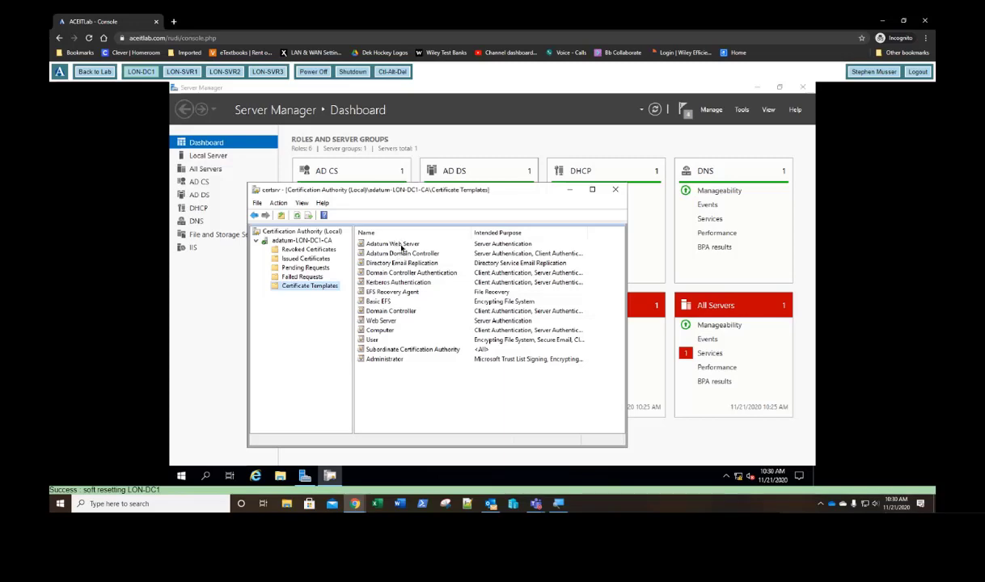
# Step: Close the Certification Authority window and launch mmc from the Run prompt
pyautogui.click(616, 191)
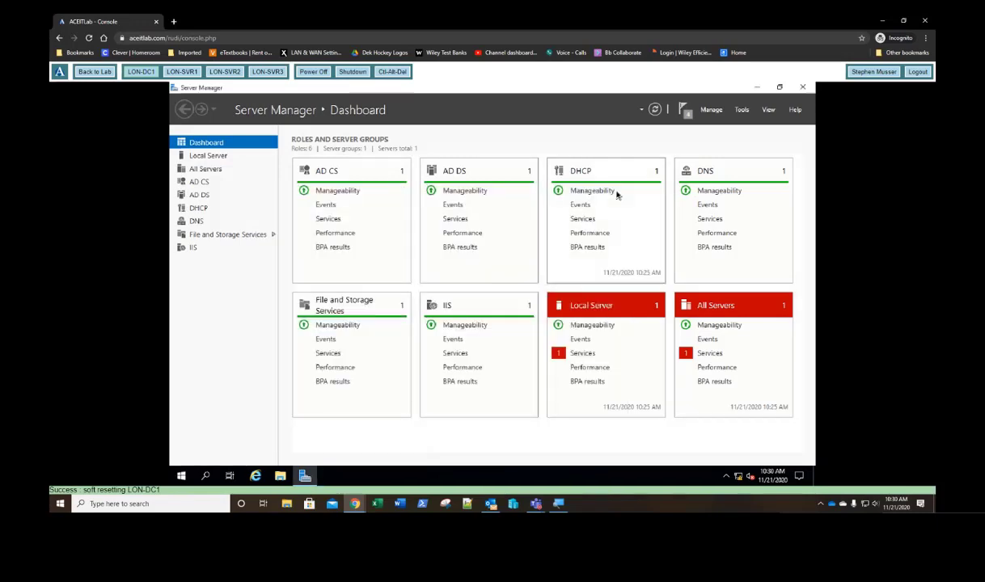
pyautogui.click(182, 476)
pyautogui.rightClick(182, 476)
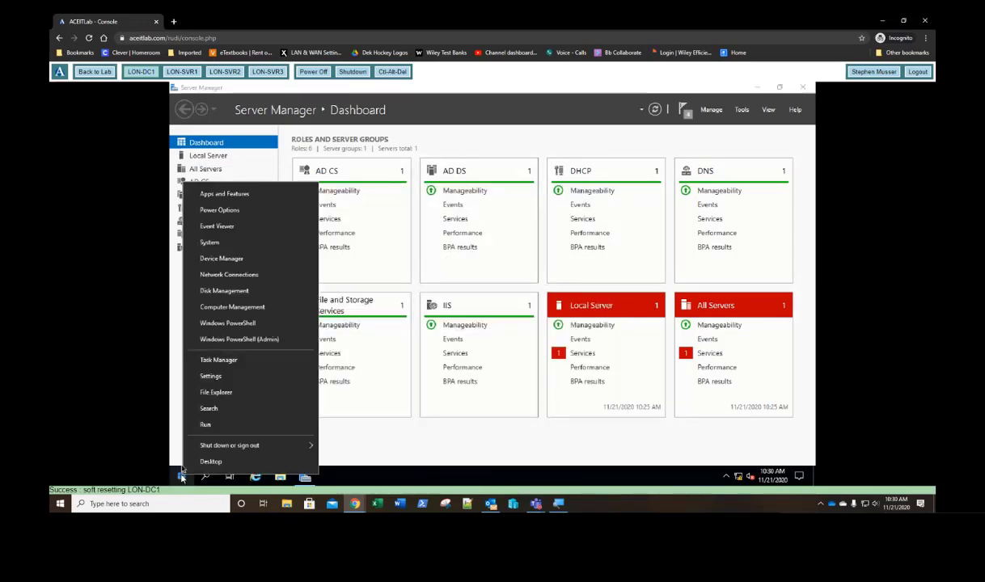
pyautogui.click(205, 425)
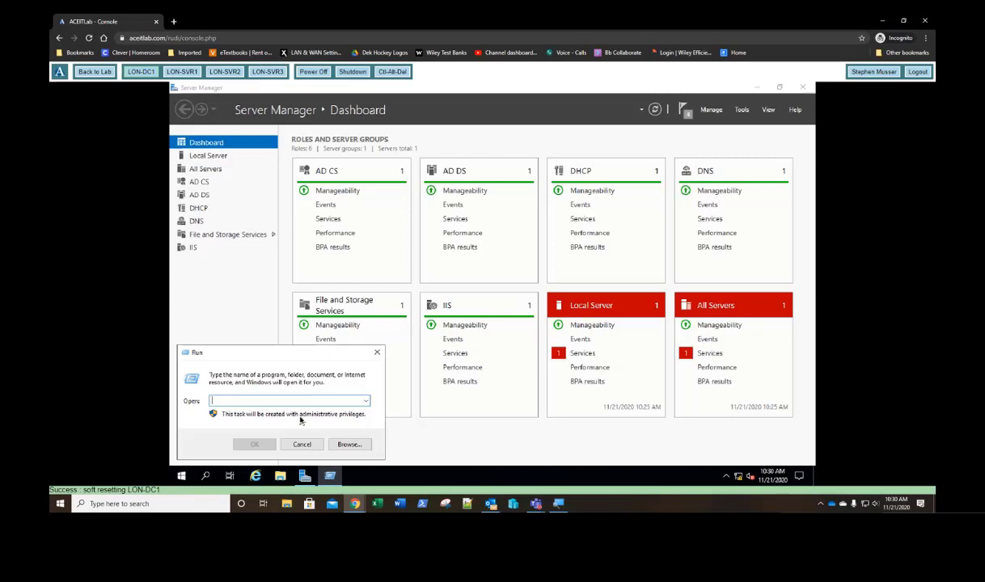
pyautogui.write('mm')
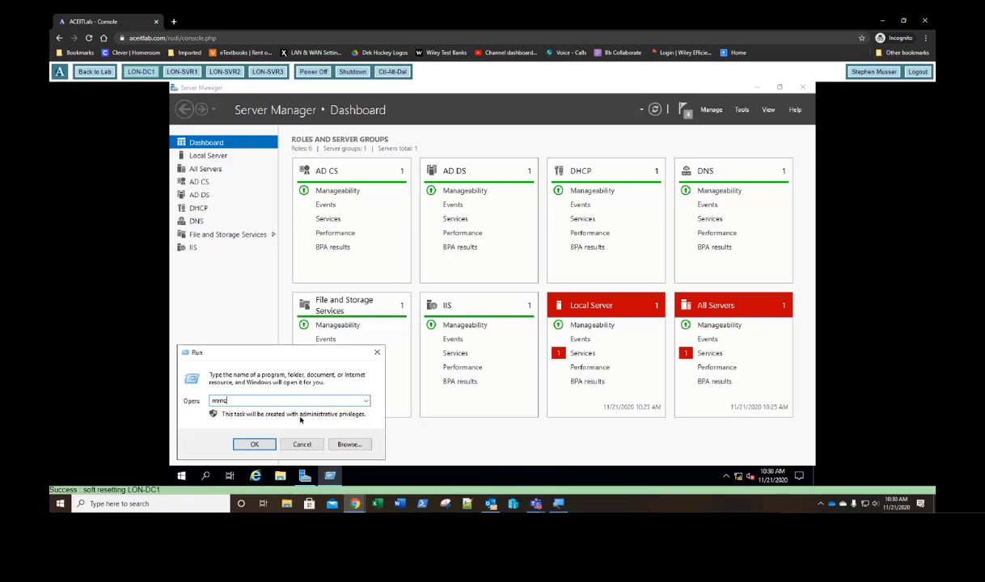
pyautogui.write('c')
pyautogui.press('Return')
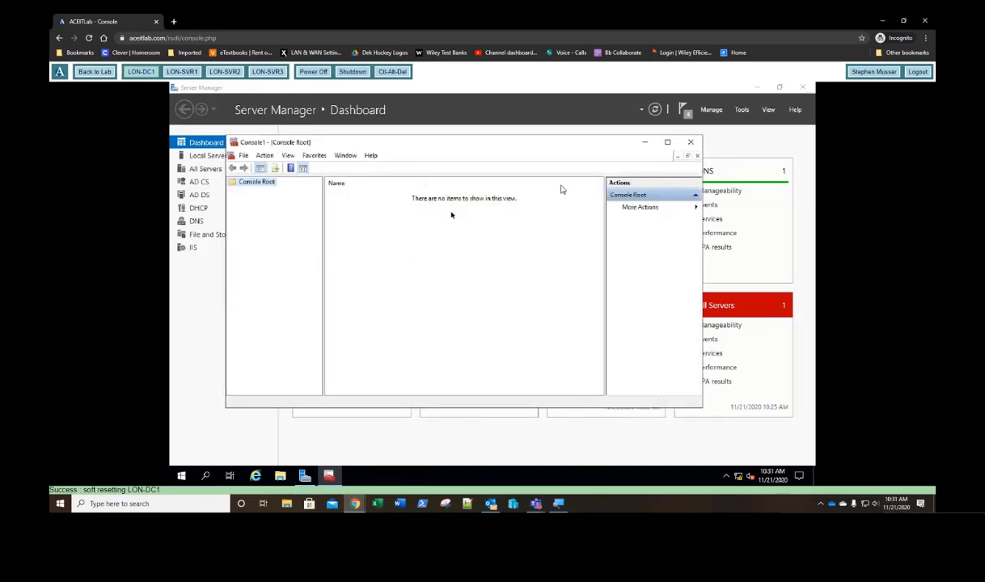
# Step: Add the Certificates snap-in for the local computer account to the console
pyautogui.click(244, 157)
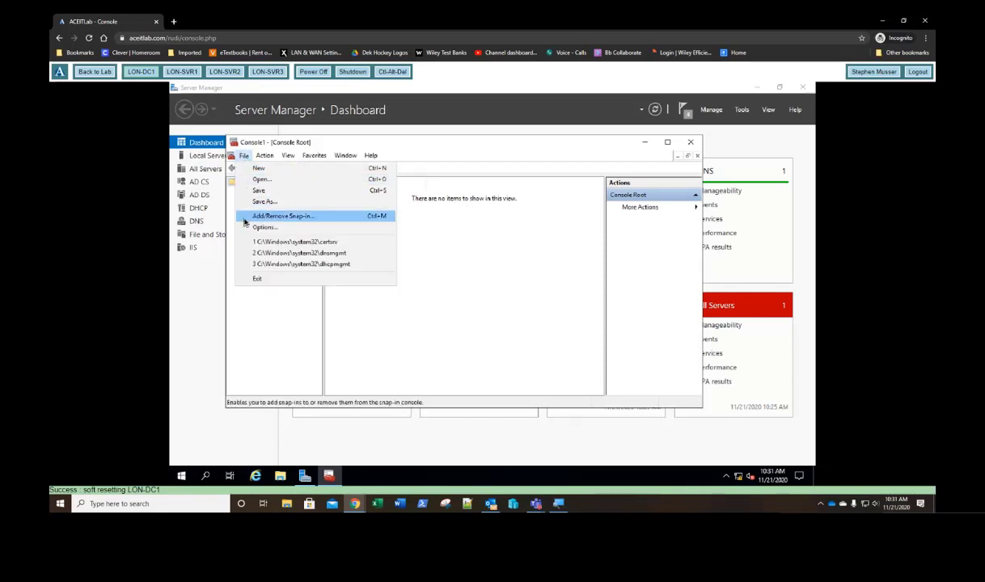
pyautogui.click(281, 215)
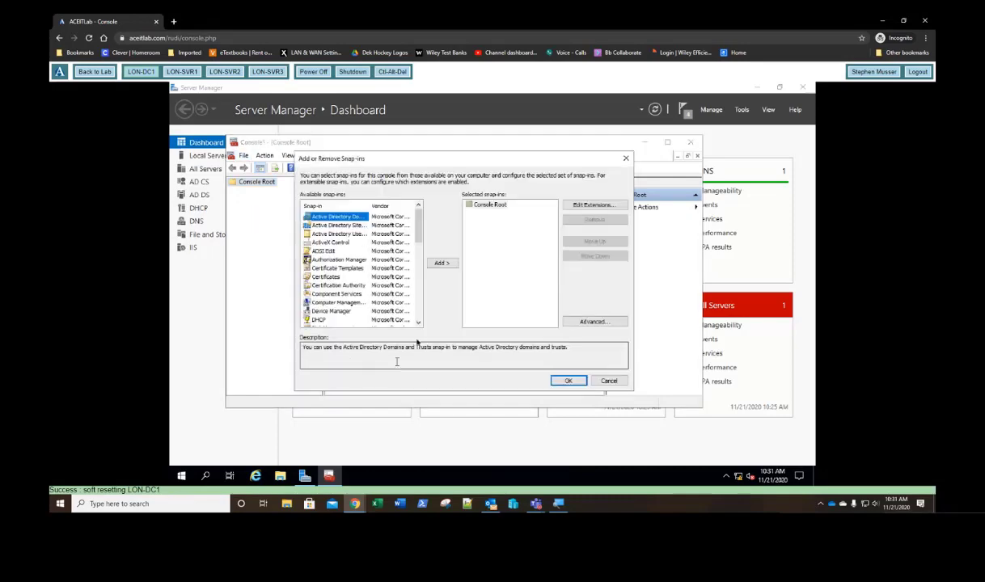
pyautogui.click(324, 277)
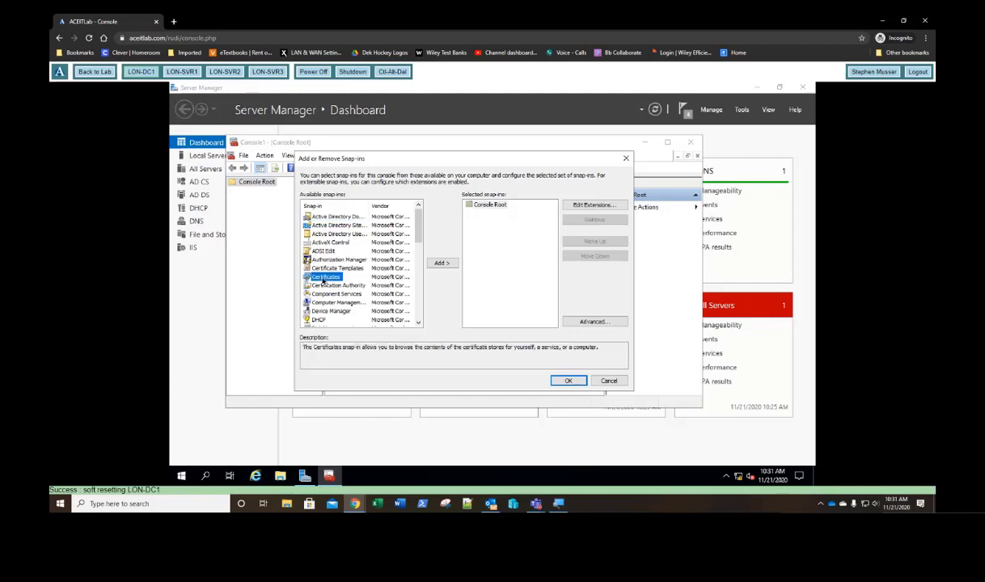
pyautogui.click(441, 265)
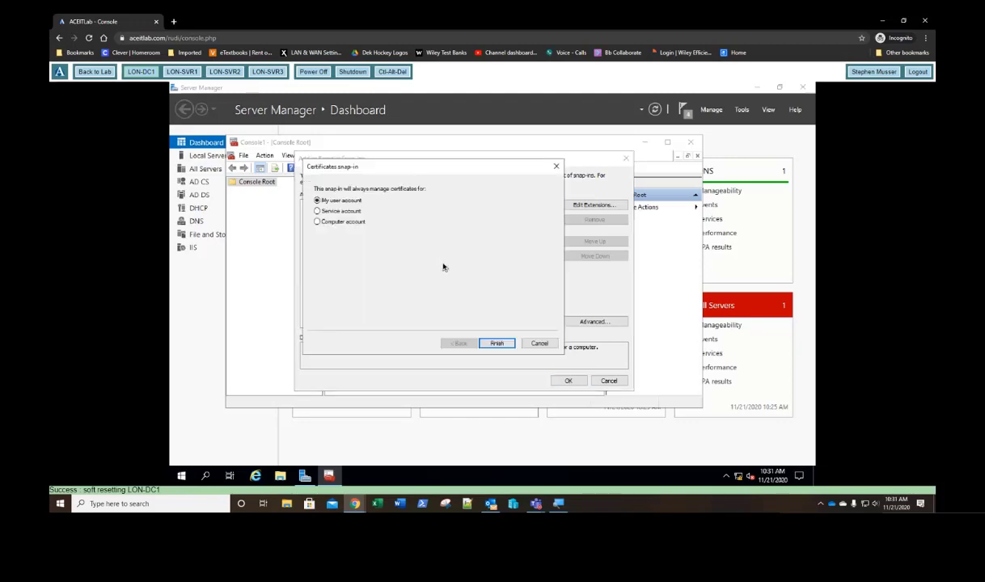
pyautogui.click(334, 225)
pyautogui.click(497, 344)
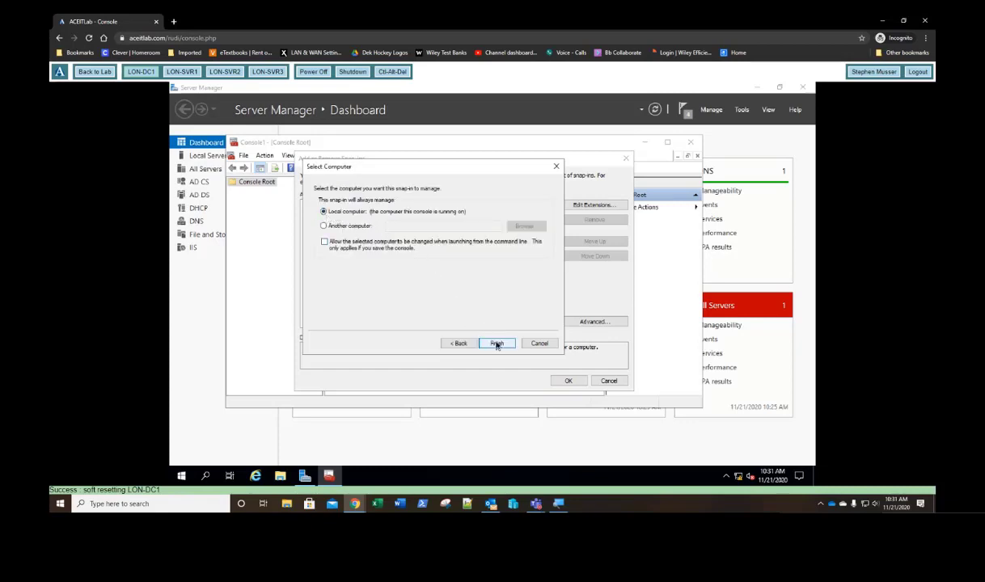
pyautogui.click(497, 344)
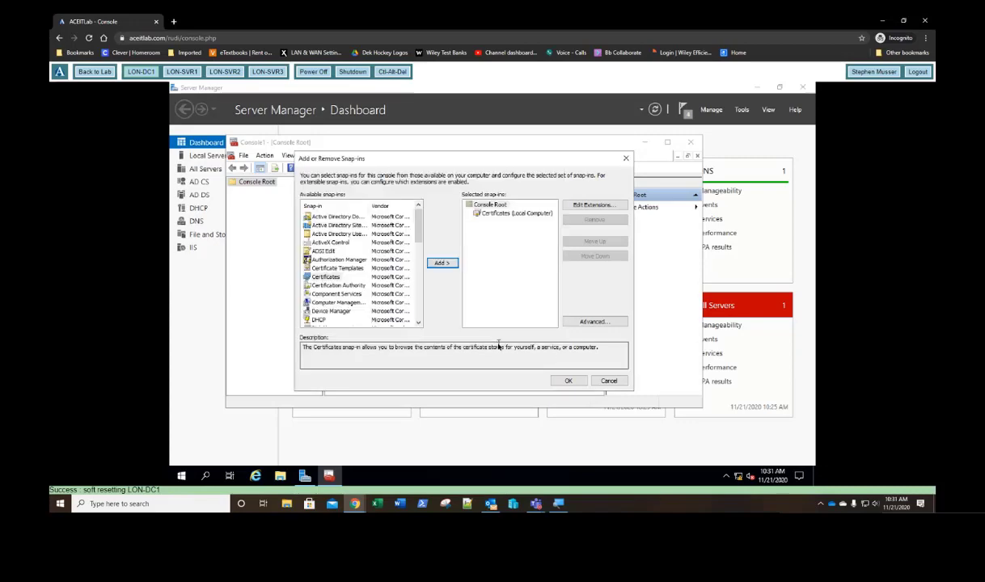
pyautogui.click(568, 380)
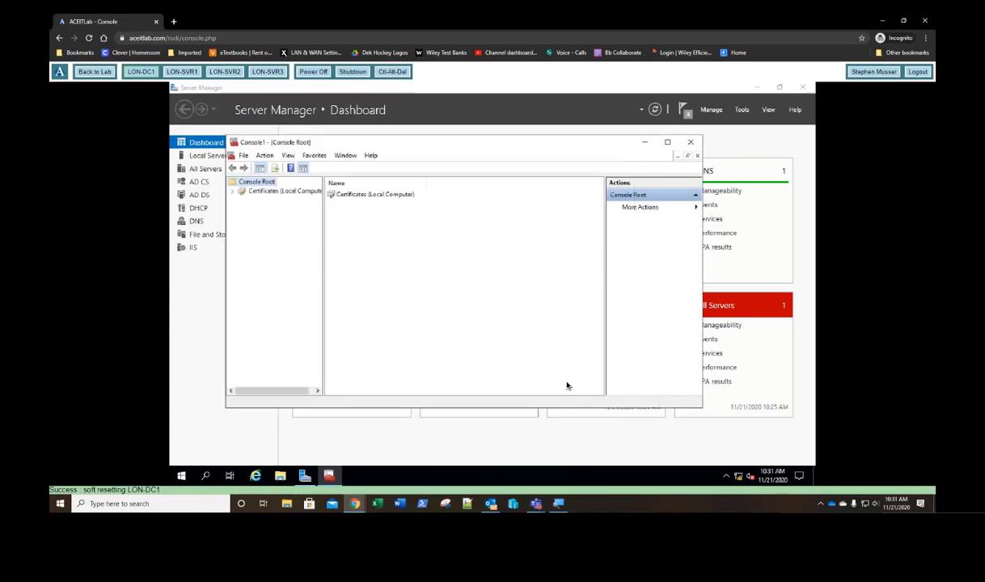
# Step: Browse to Personal > Certificates, showing the adatum-LON-DC1-CA certificate
pyautogui.click(233, 191)
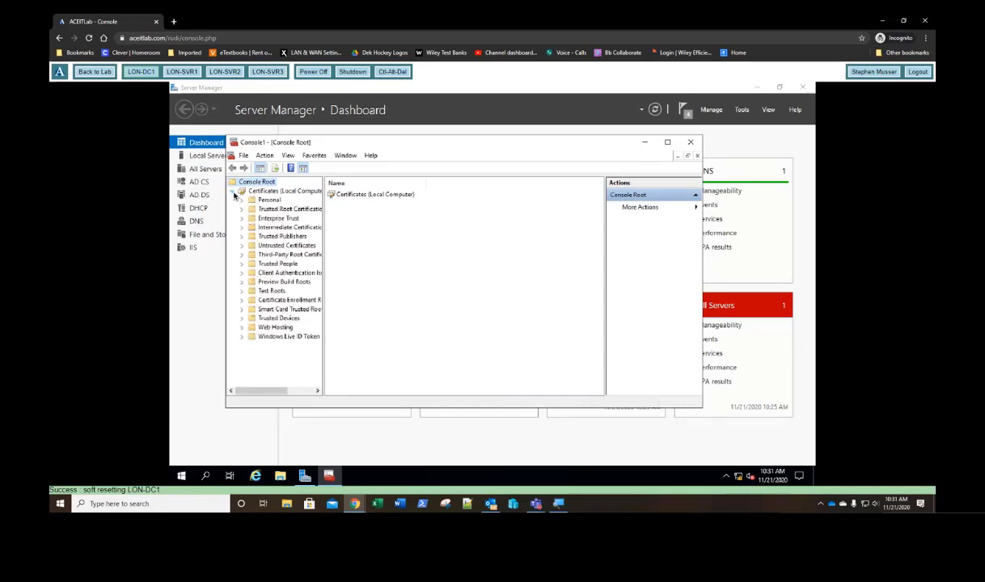
pyautogui.click(241, 200)
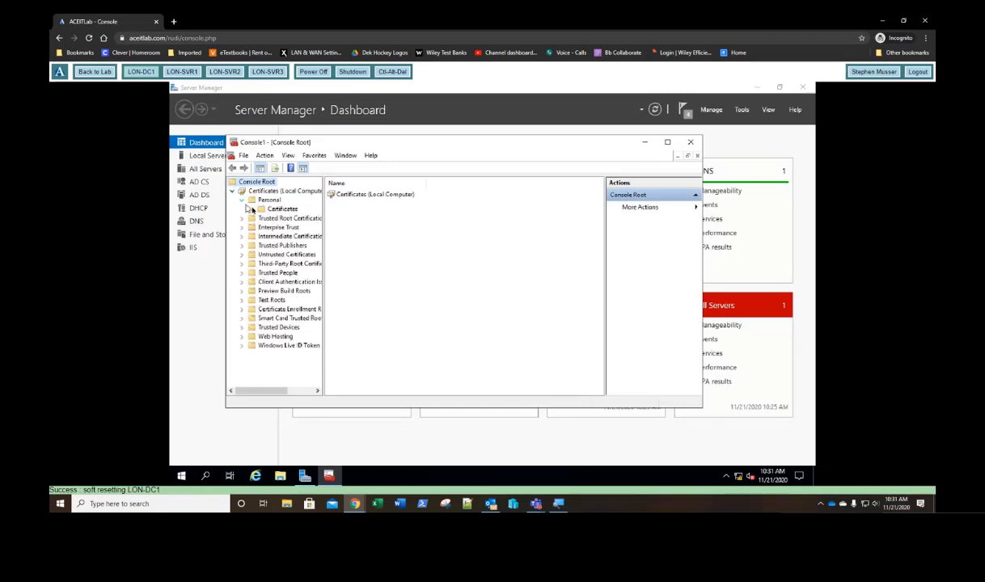
pyautogui.click(283, 210)
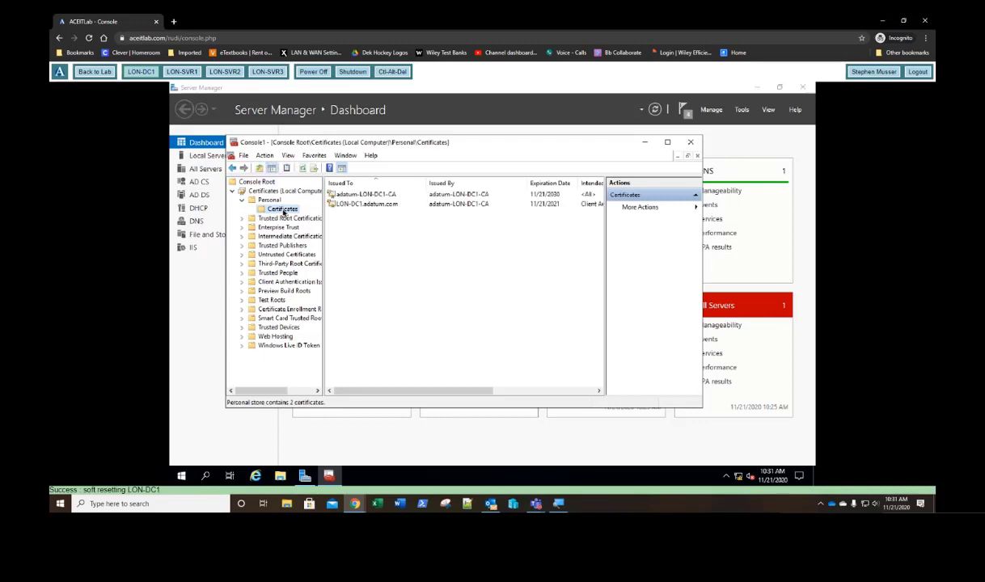
# Step: Request a new certificate via Active Directory Enrollment Policy and open Adatum Web Server's required settings
pyautogui.moveTo(455, 391); pyautogui.dragTo(372, 378)
pyautogui.rightClick(286, 211)
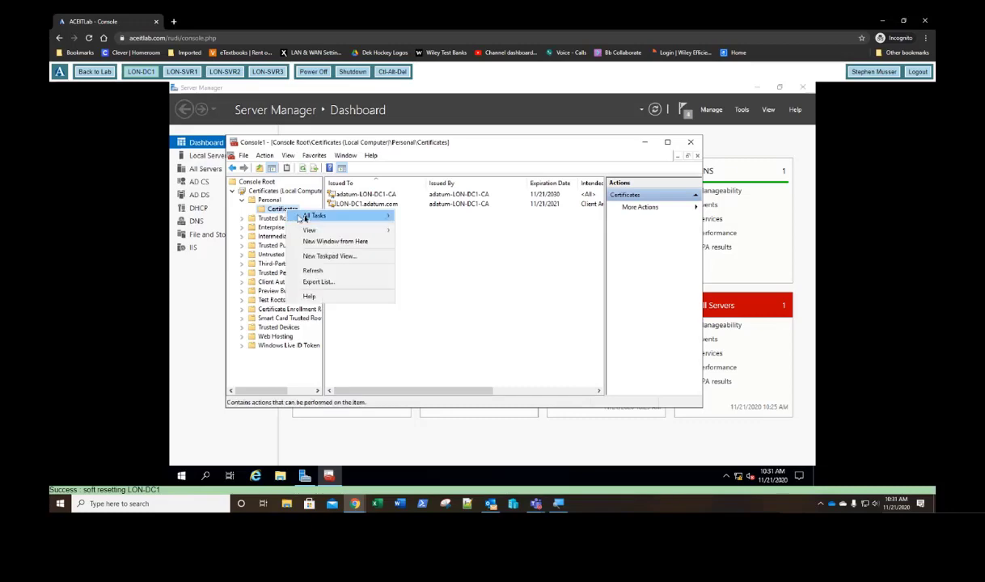
pyautogui.moveTo(315, 215)
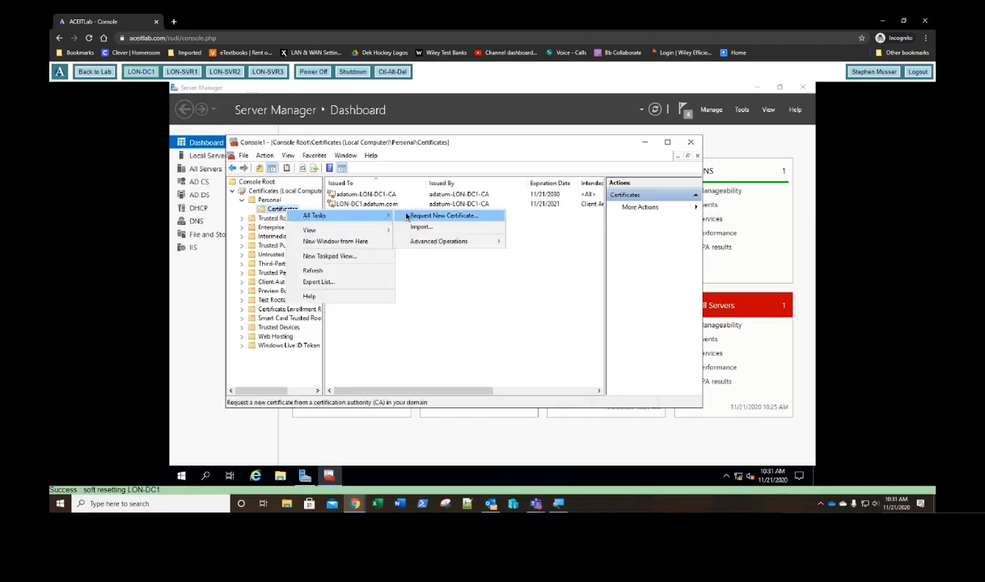
pyautogui.click(436, 216)
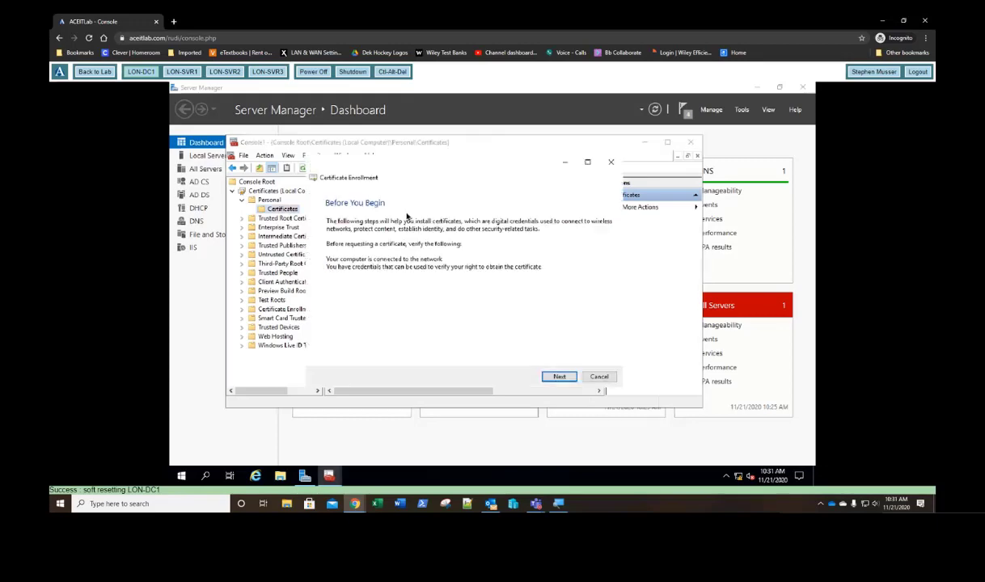
pyautogui.click(558, 376)
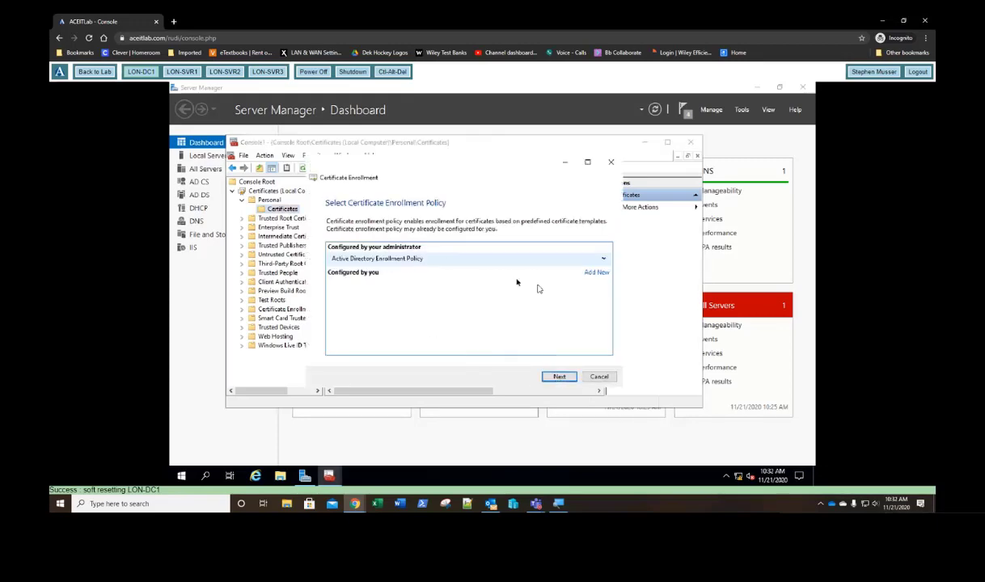
pyautogui.click(560, 377)
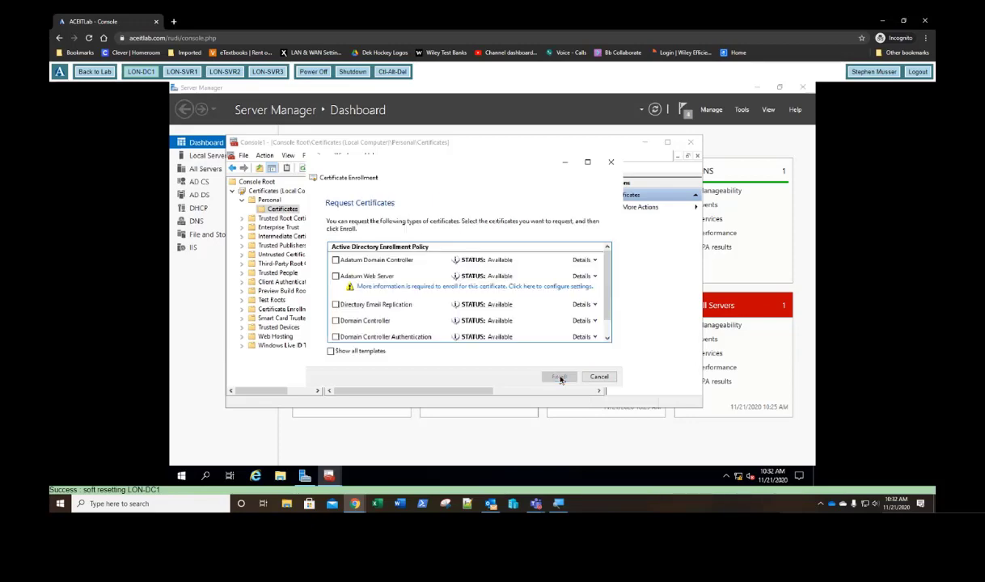
pyautogui.click(426, 288)
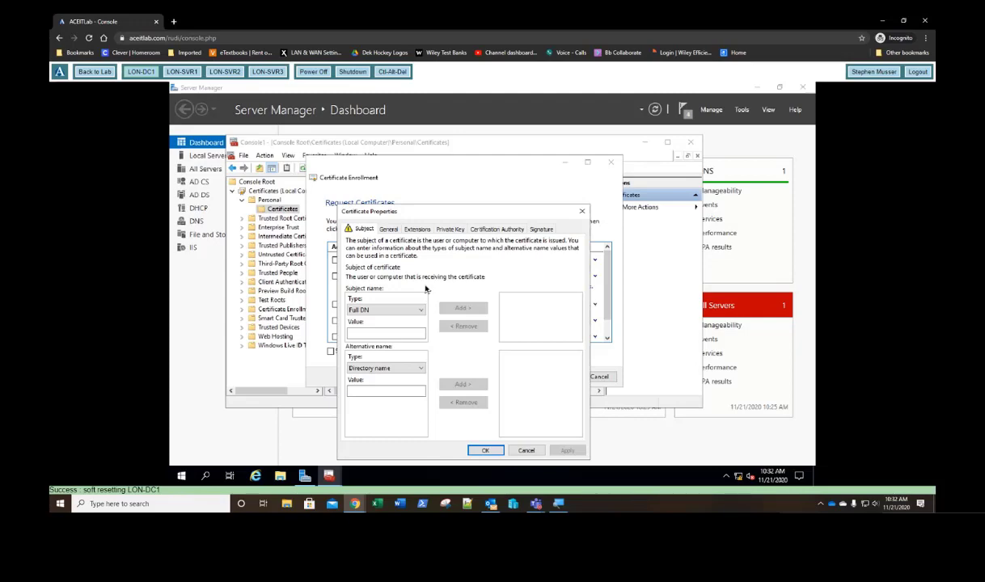
# Step: Add LON-SC1.adatum.com as the certificate's Common name subject
pyautogui.click(377, 312)
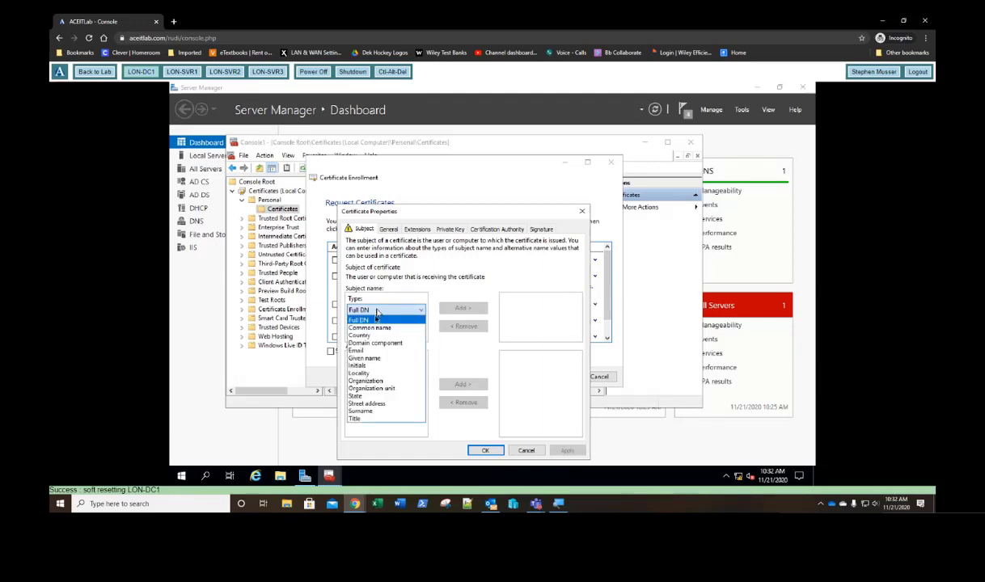
pyautogui.click(374, 328)
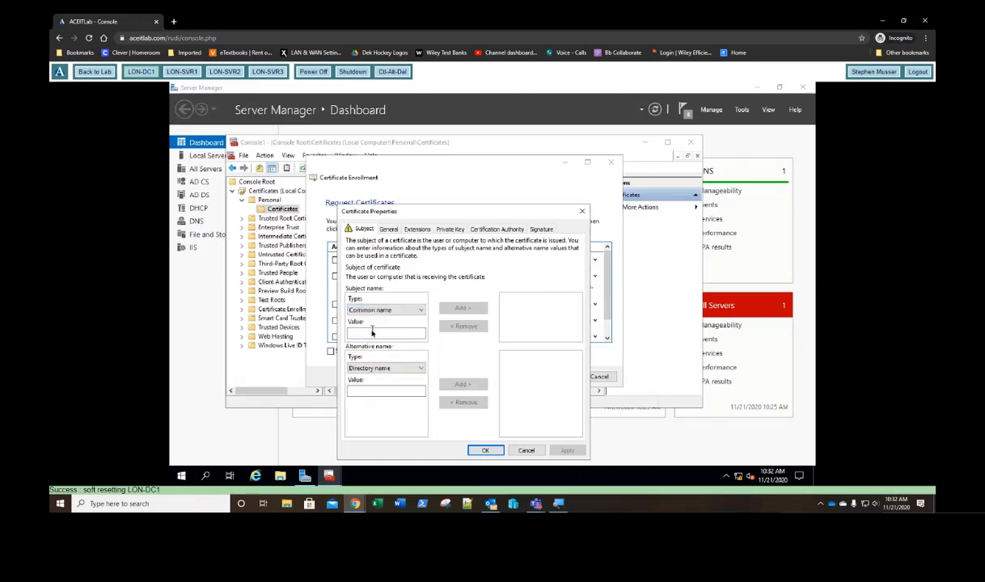
pyautogui.click(372, 331)
pyautogui.write('N')
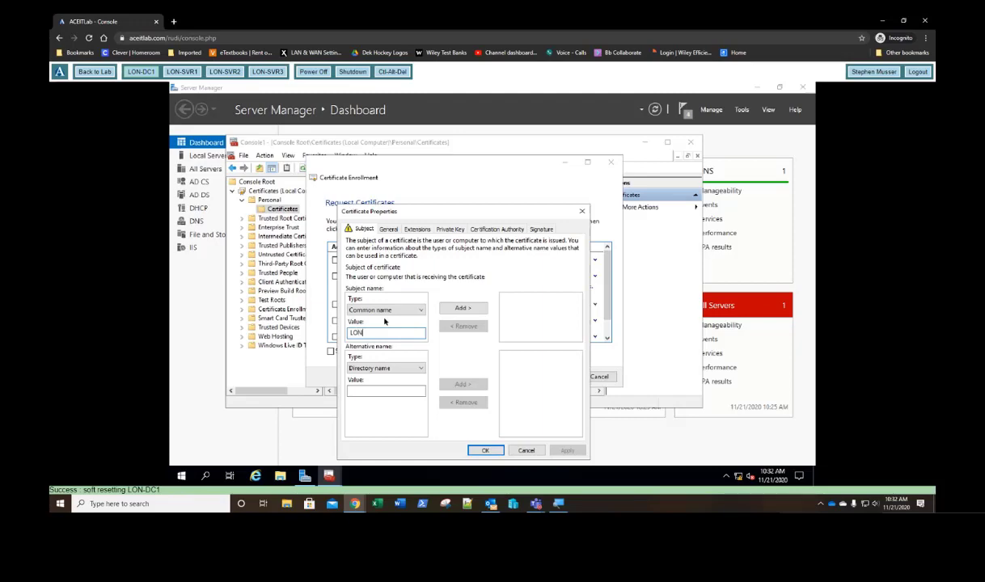
pyautogui.write('-SC1.adatum.com')
pyautogui.hotkey('ctrl', 'a')
pyautogui.hotkey('ctrl', 'c')
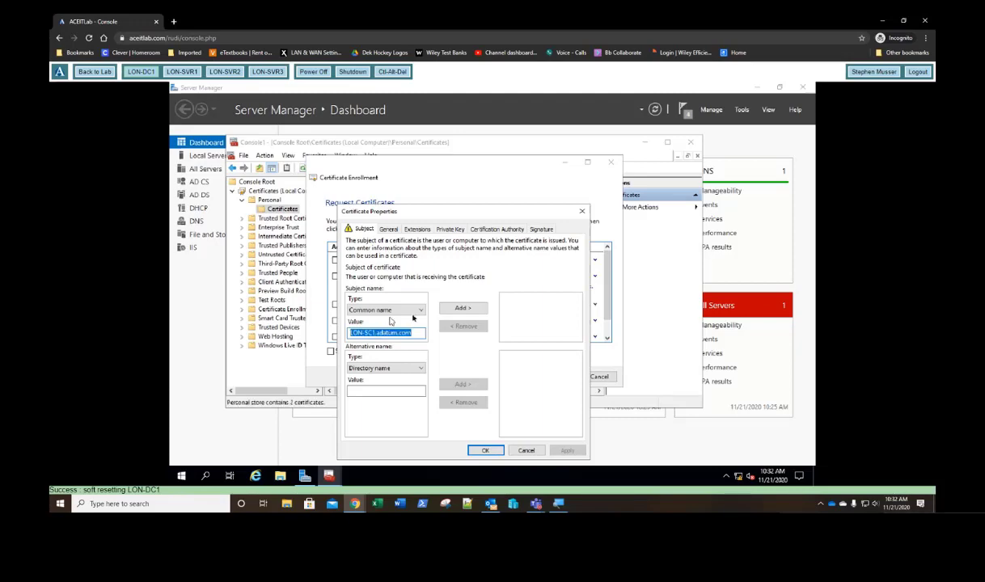
pyautogui.click(463, 310)
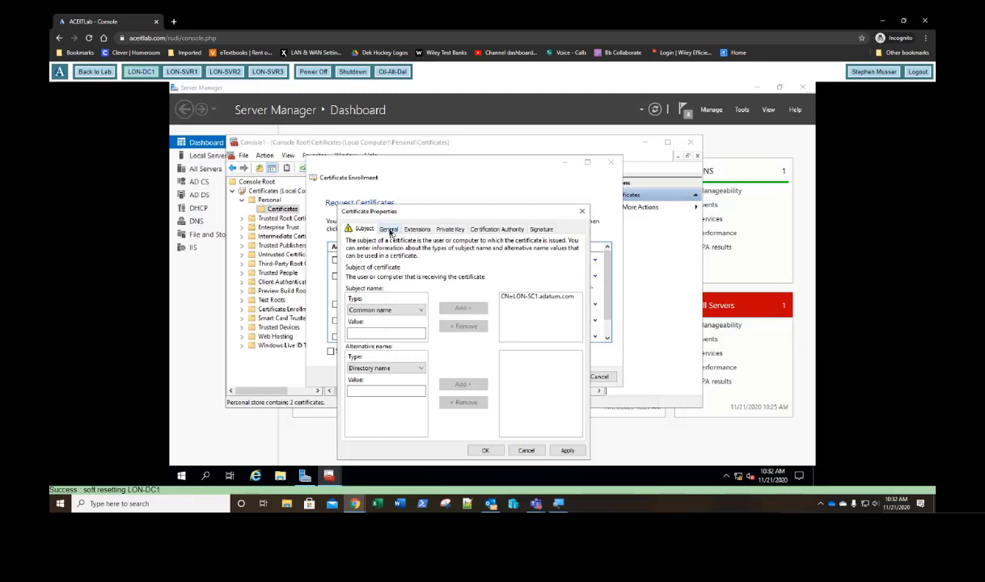
# Step: Set the friendly name to LON-SC1.adatum.com and save the certificate properties
pyautogui.click(389, 229)
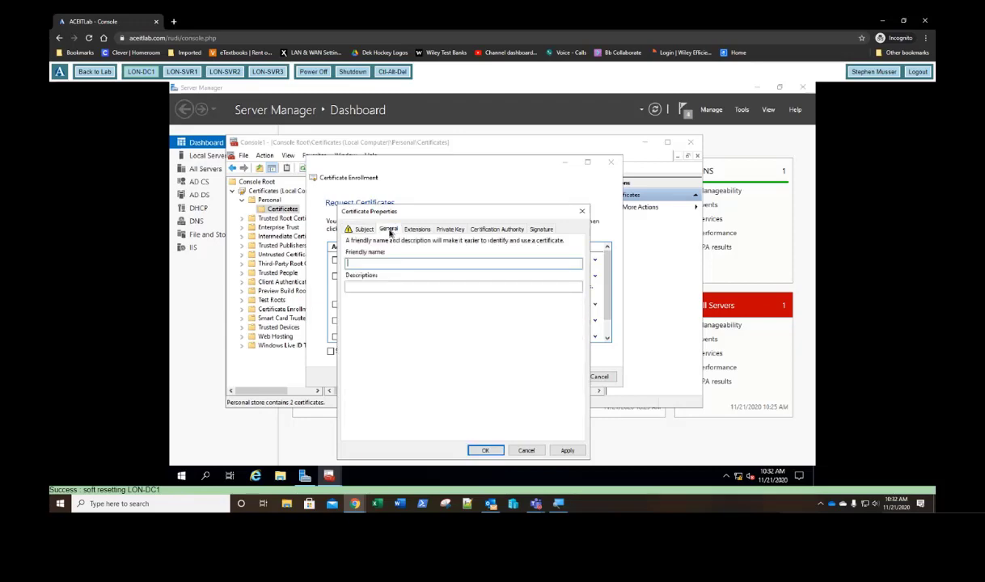
pyautogui.click(384, 264)
pyautogui.hotkey('ctrl', 'v')
pyautogui.click(485, 451)
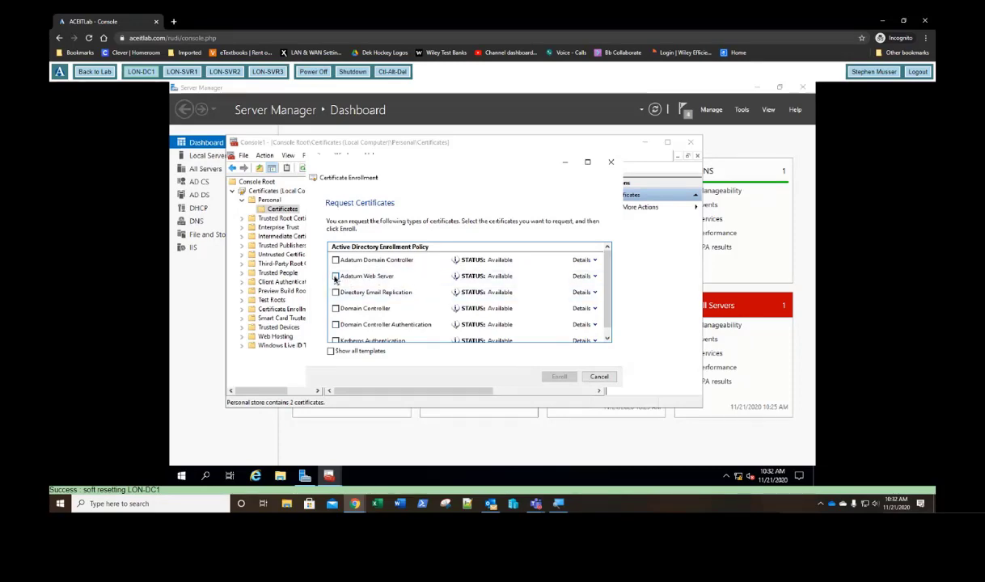
# Step: Enroll the Adatum Web Server certificate and check its details and its chain to adatum-LON-DC1-CA
pyautogui.click(335, 277)
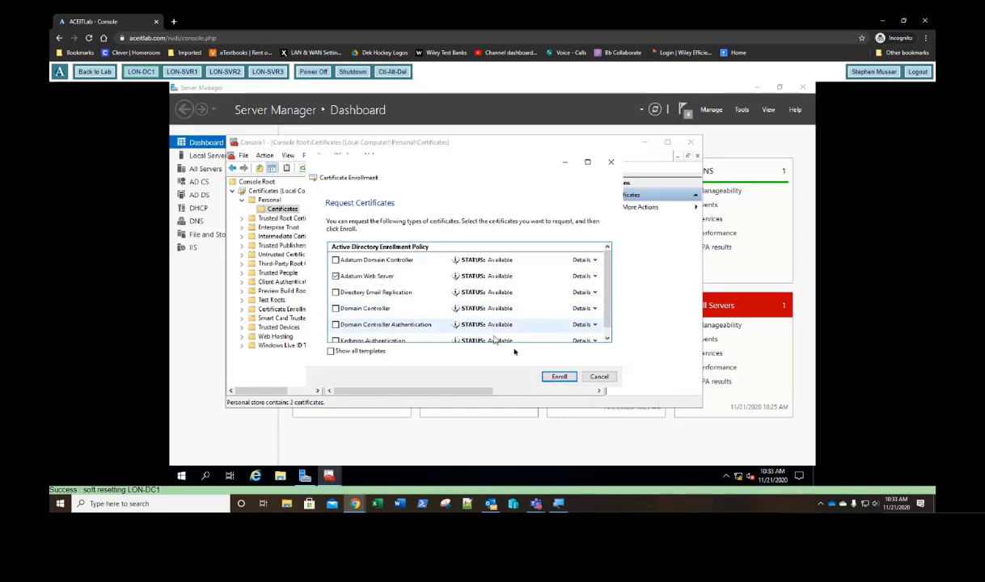
pyautogui.click(559, 377)
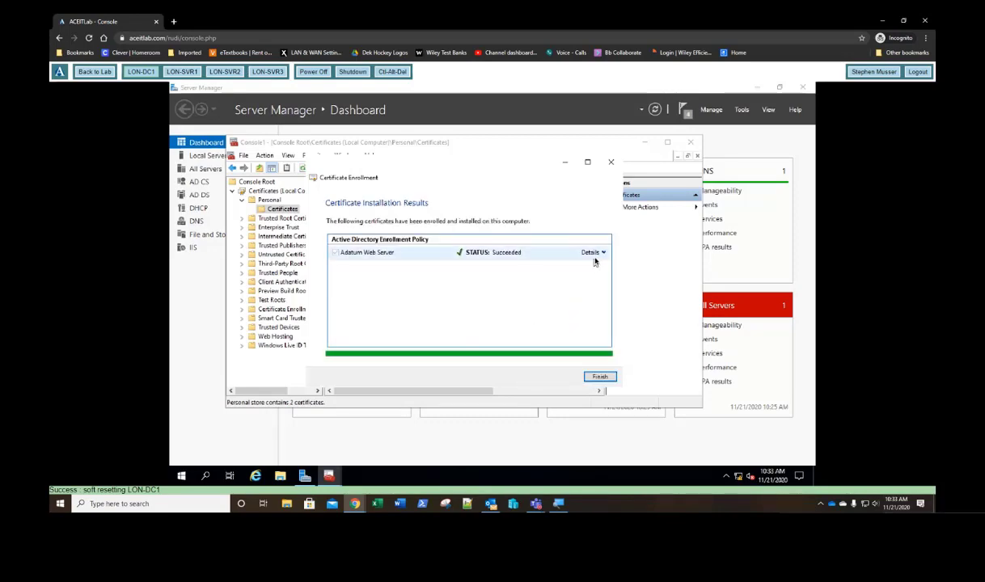
pyautogui.click(601, 253)
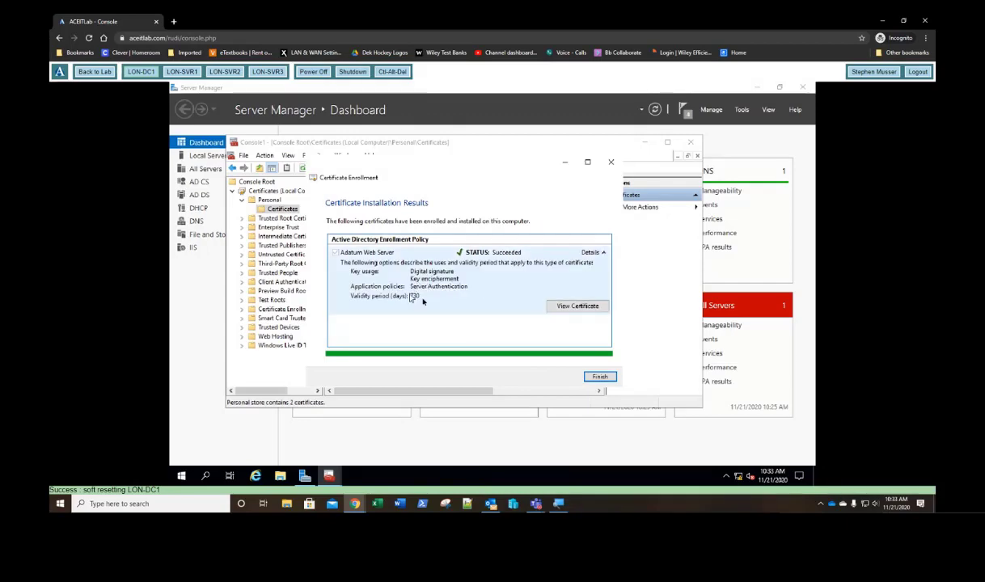
pyautogui.click(579, 307)
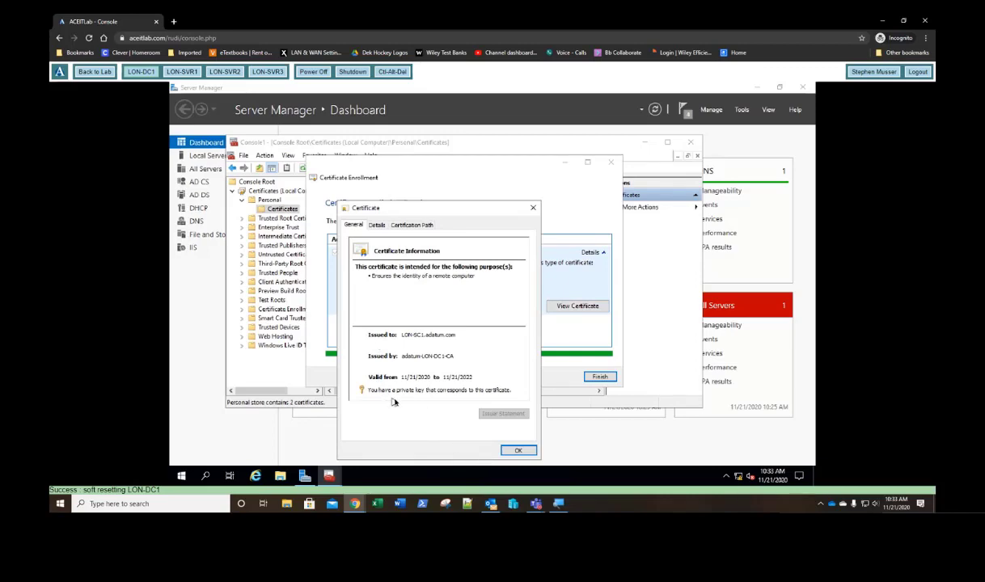
pyautogui.click(377, 225)
pyautogui.click(411, 227)
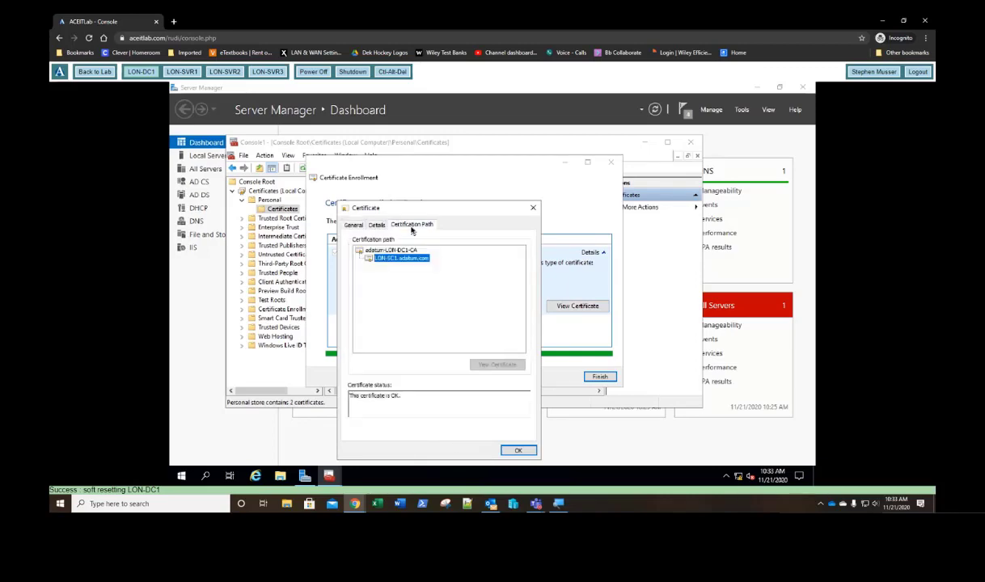
# Step: Finish the enrollment wizard and delete the LON-SC1.adatum.com certificate from the Personal store
pyautogui.click(518, 450)
pyautogui.click(599, 377)
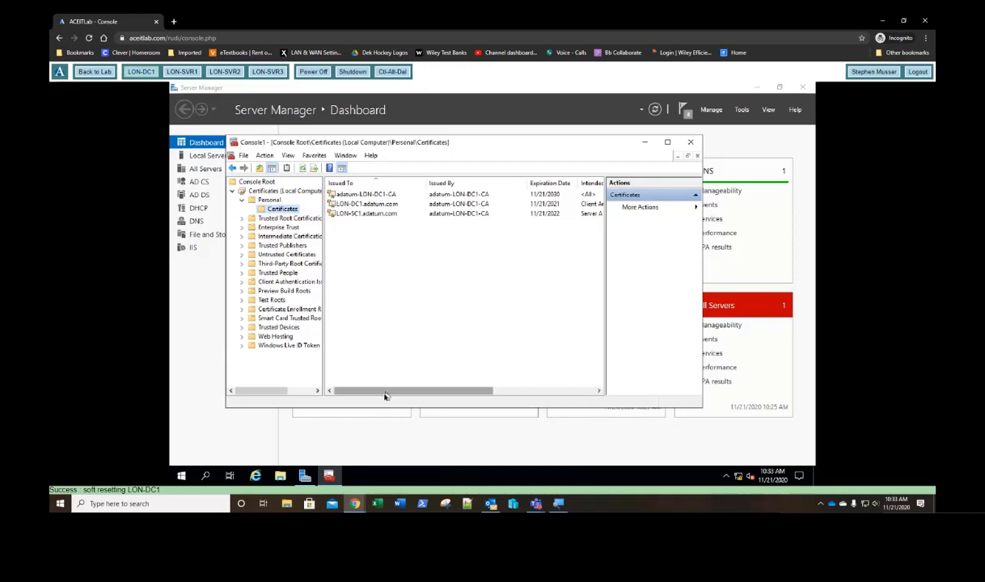
pyautogui.click(358, 213)
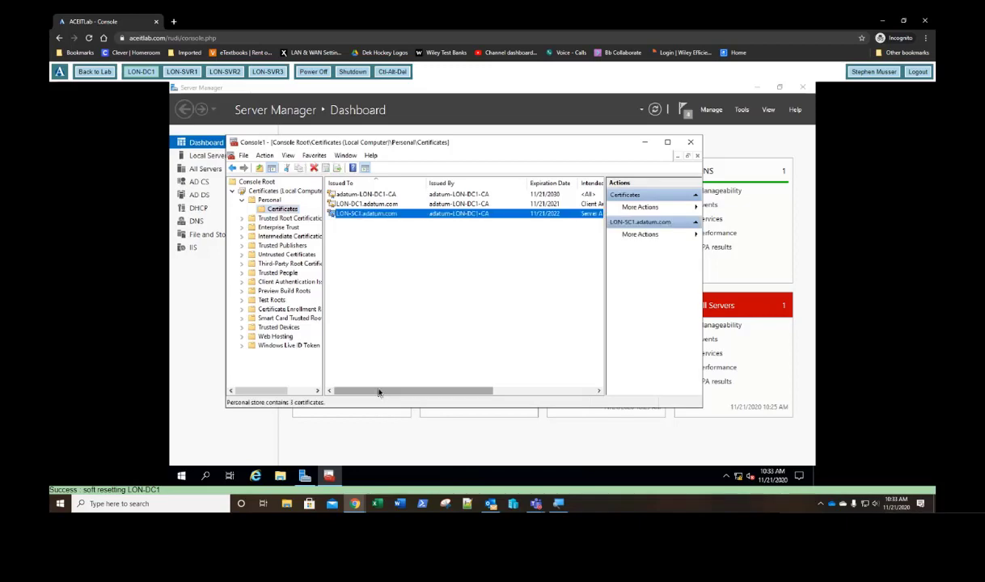
pyautogui.moveTo(379, 391)
pyautogui.mouseDown()
pyautogui.moveTo(483, 397)
pyautogui.moveTo(365, 399)
pyautogui.mouseUp()
pyautogui.rightClick(356, 216)
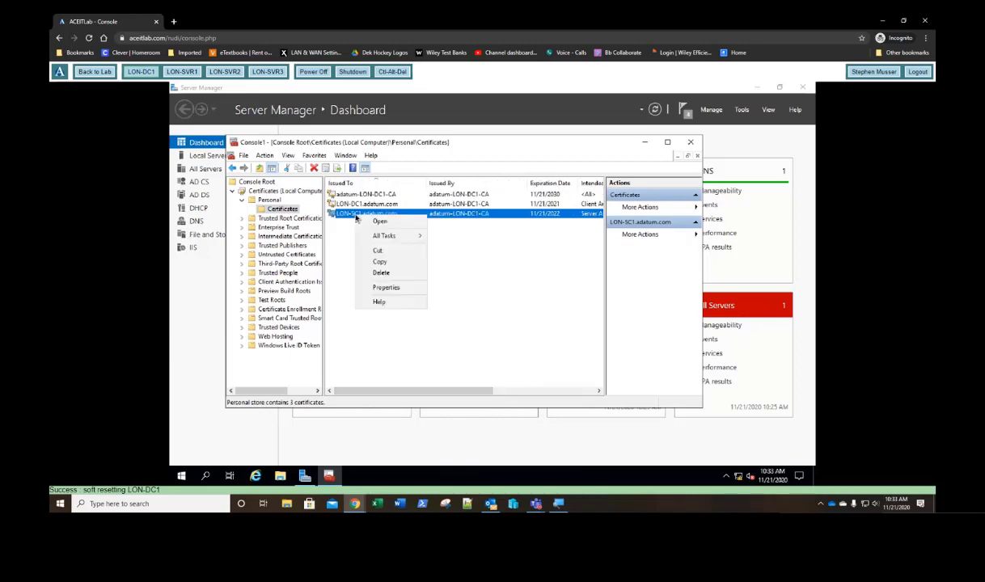
pyautogui.click(369, 273)
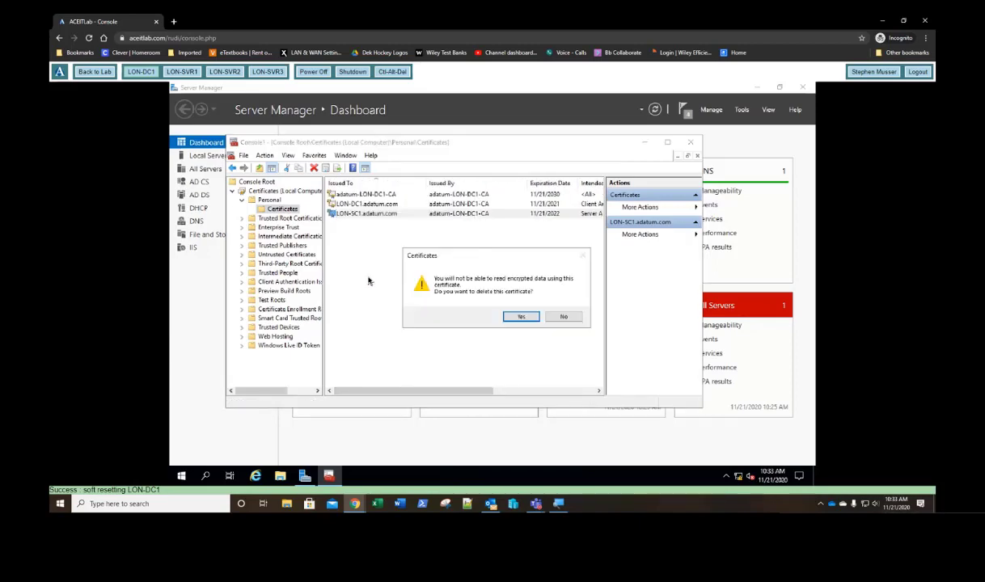
pyautogui.click(518, 316)
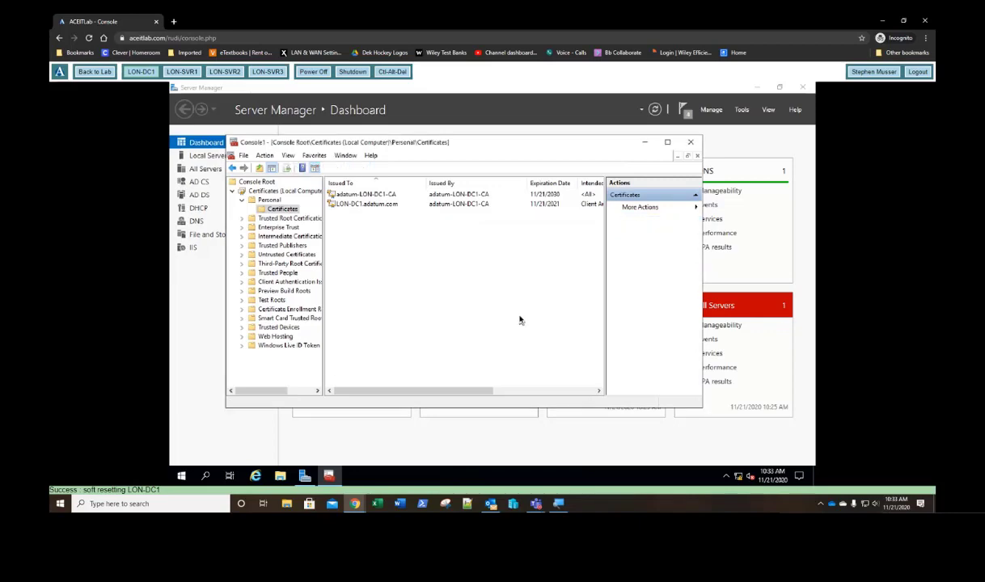
pyautogui.click(286, 211)
pyautogui.rightClick(286, 212)
# Step: Start a new certificate request under the Active Directory Enrollment Policy
pyautogui.moveTo(316, 212)
pyautogui.click(412, 217)
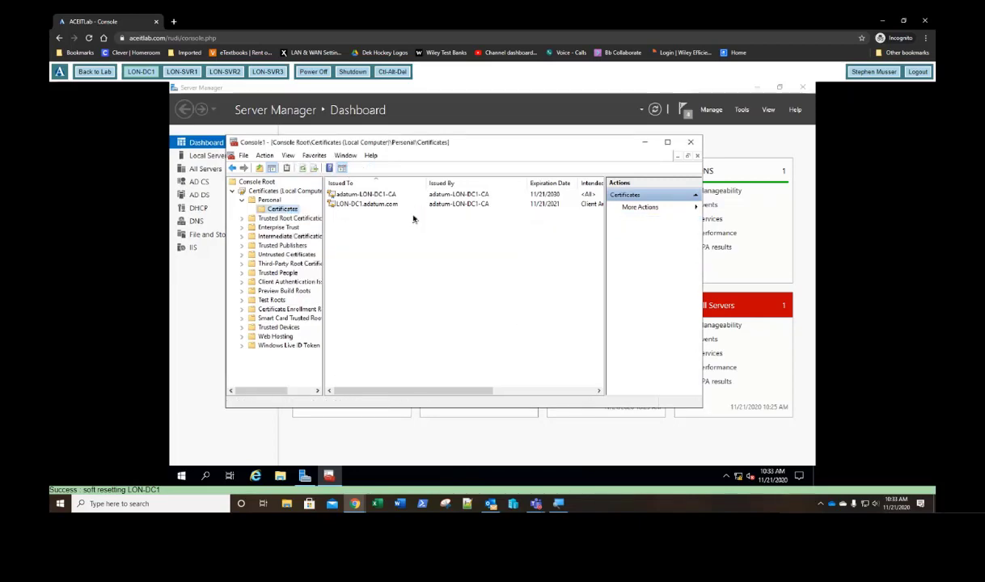
pyautogui.click(559, 376)
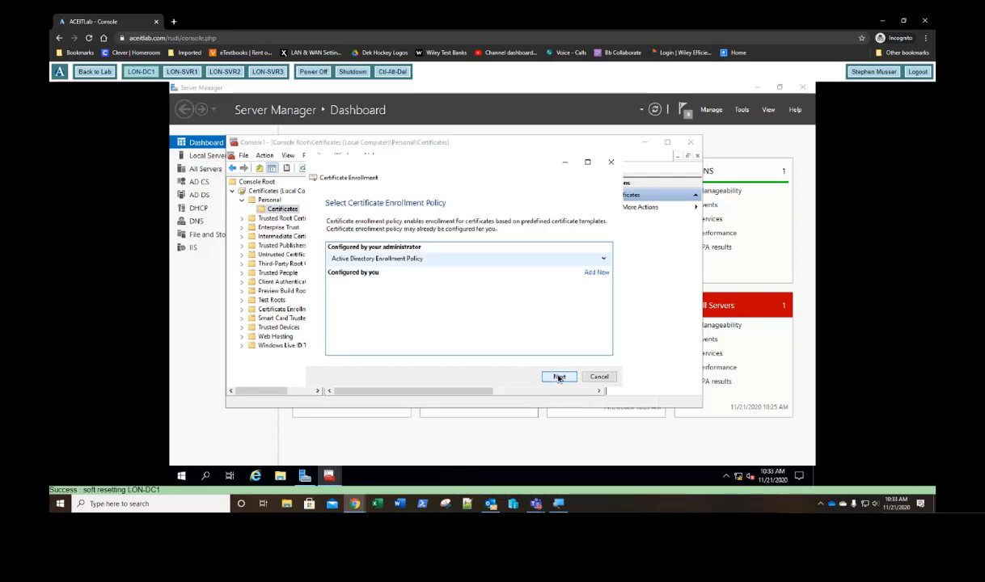
pyautogui.click(558, 377)
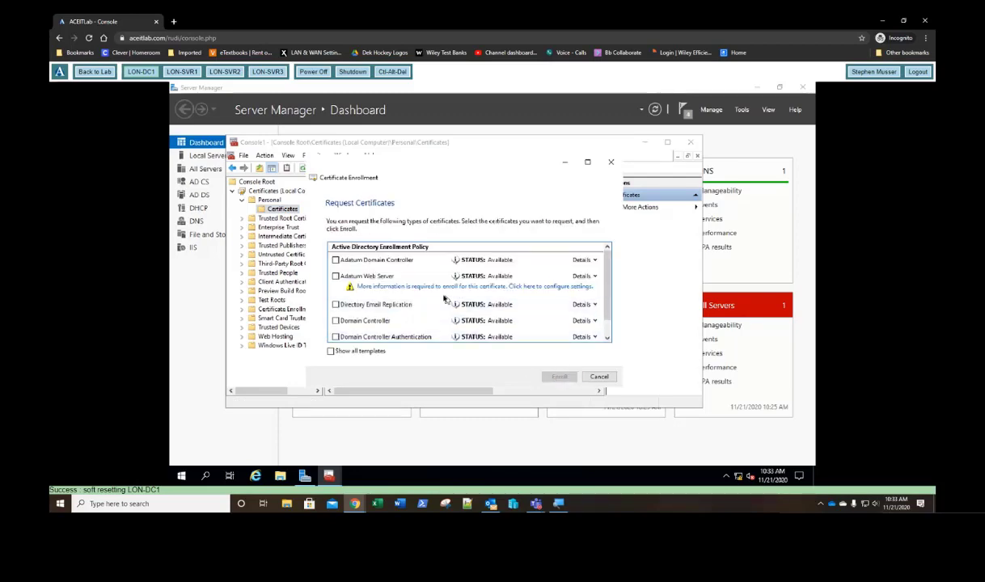
# Step: Set the Adatum Web Server certificate's common name and friendly name to LON-DC1.adatum.com
pyautogui.click(430, 287)
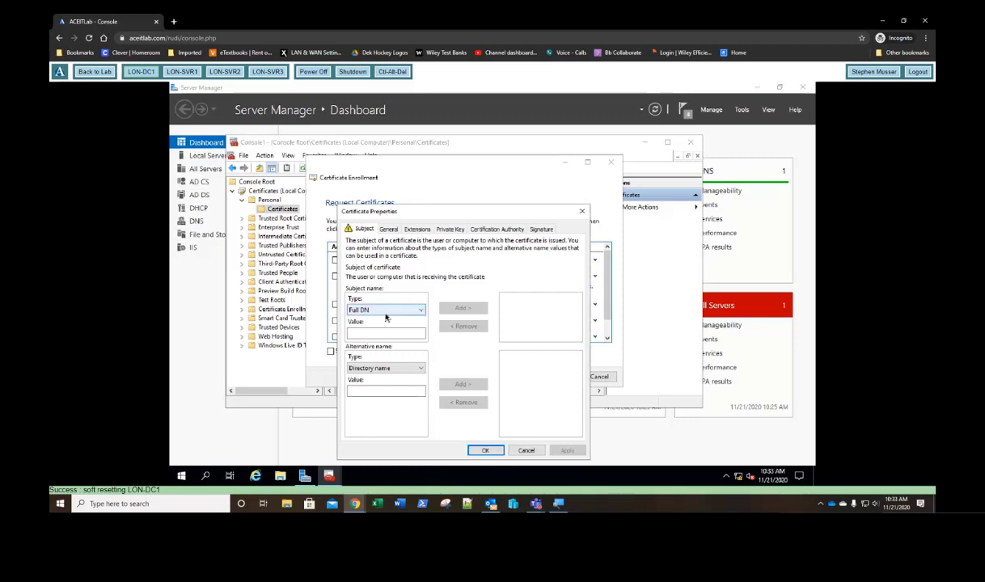
pyautogui.click(385, 311)
pyautogui.click(370, 328)
pyautogui.click(374, 333)
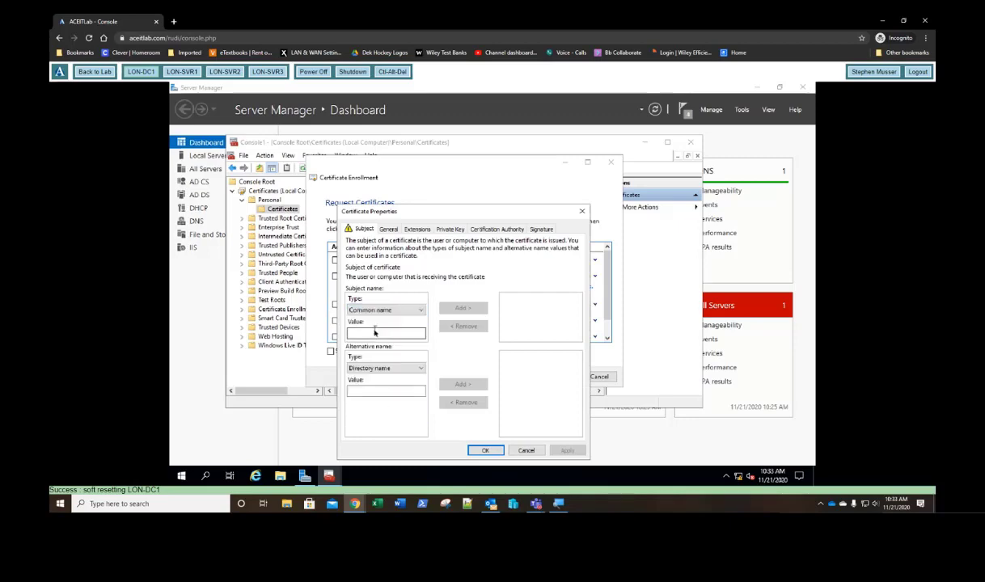
pyautogui.write('LON-SC1.adatum.com')
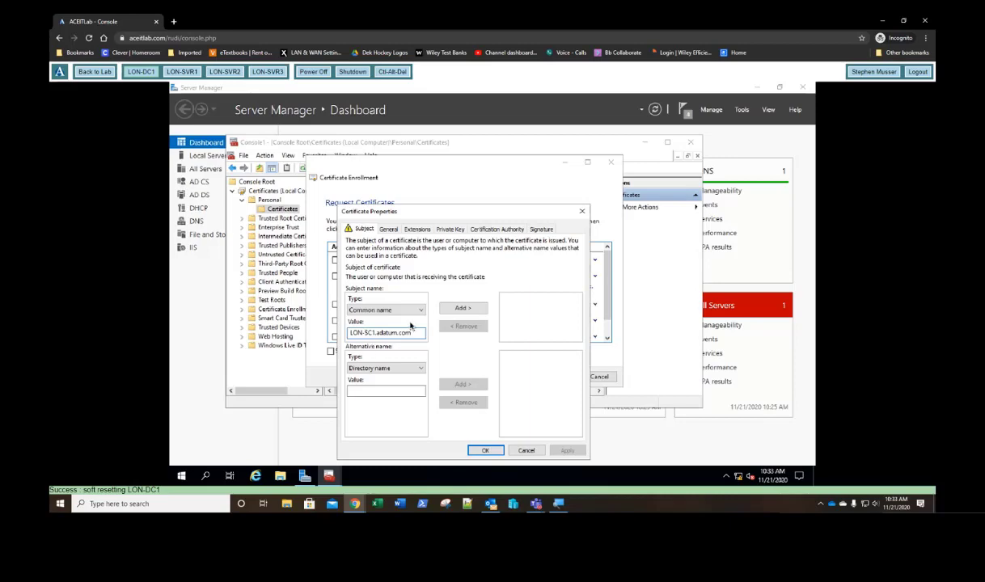
pyautogui.press('BackSpace')
pyautogui.write('D')
pyautogui.hotkey('ctrl', 'a')
pyautogui.hotkey('ctrl', 'c')
pyautogui.click(464, 310)
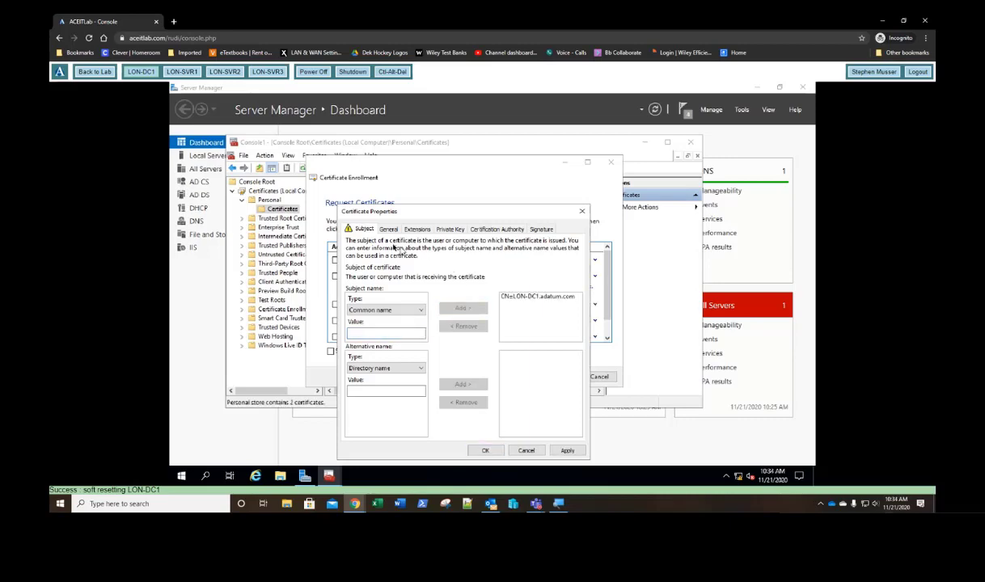
pyautogui.click(388, 232)
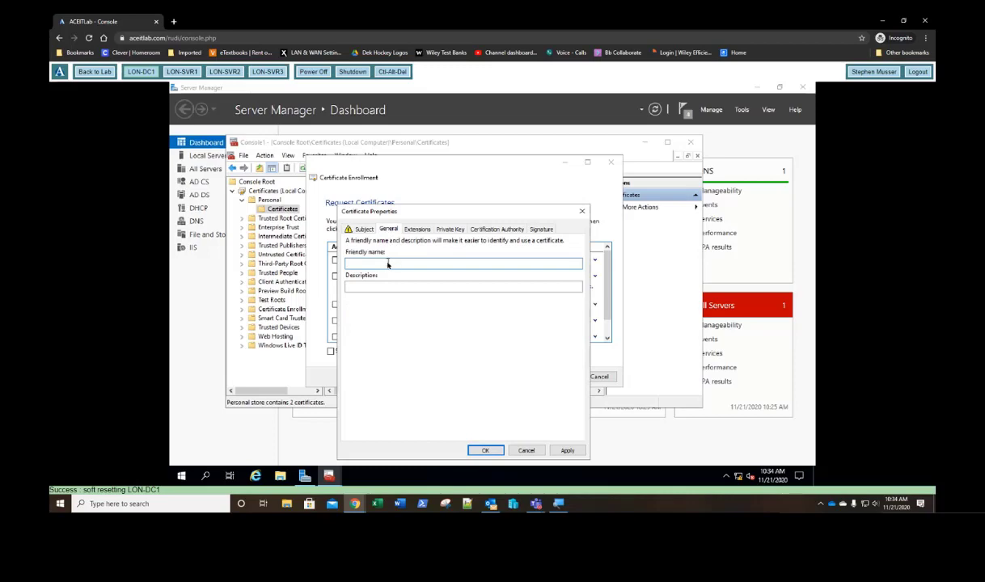
pyautogui.hotkey('ctrl', 'v')
pyautogui.click(486, 451)
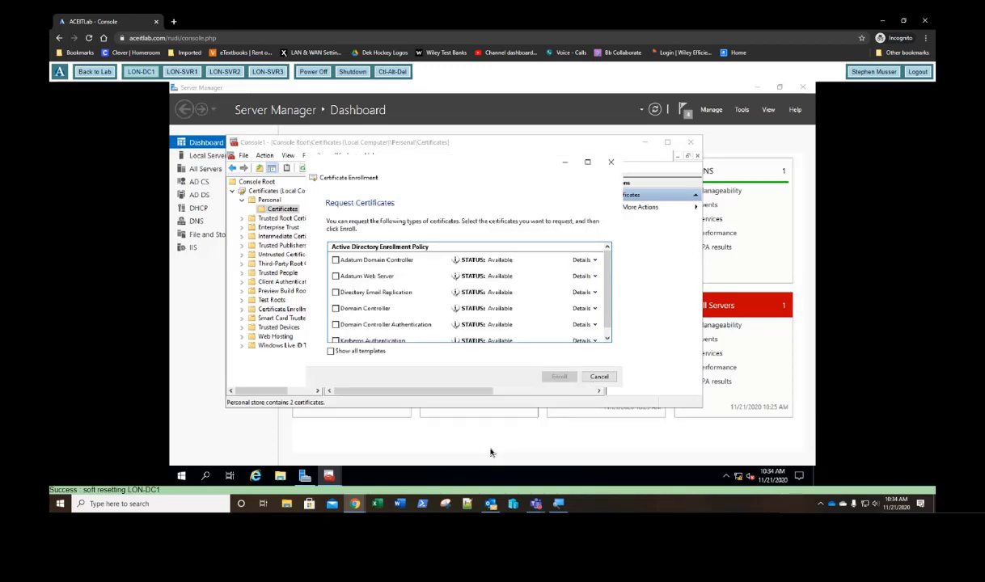
# Step: Enroll the Adatum Web Server certificate for LON-DC1
pyautogui.click(336, 276)
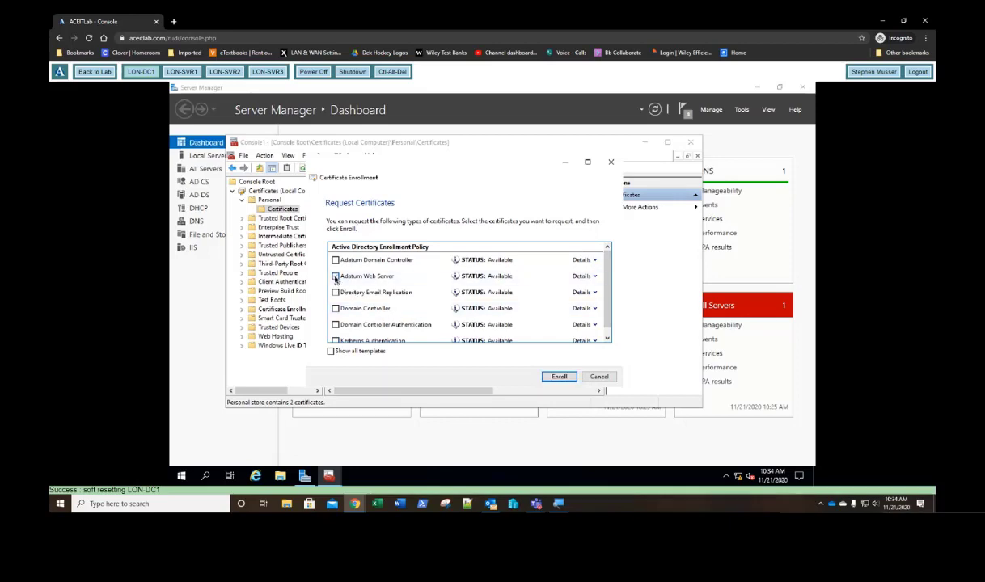
pyautogui.click(559, 377)
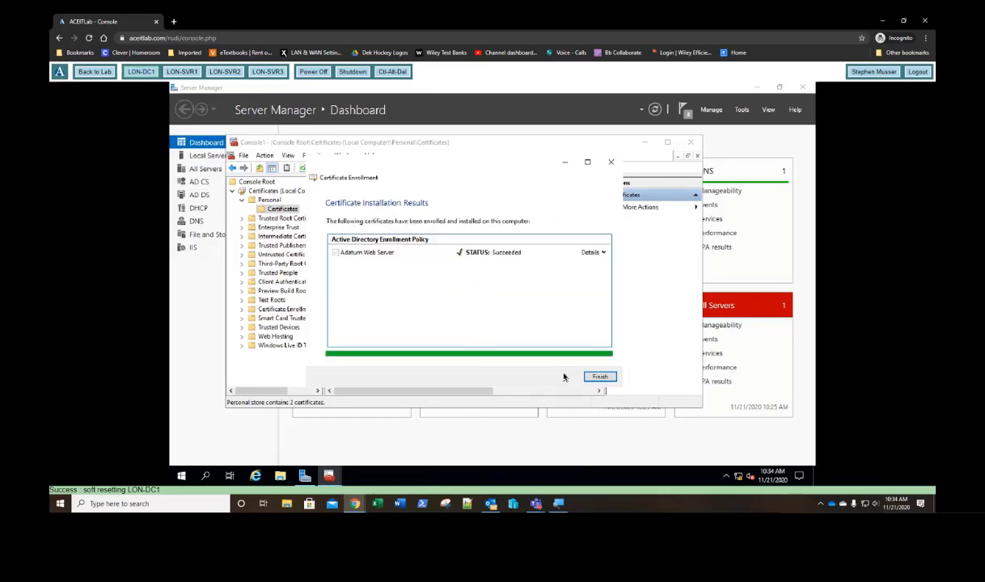
pyautogui.click(599, 377)
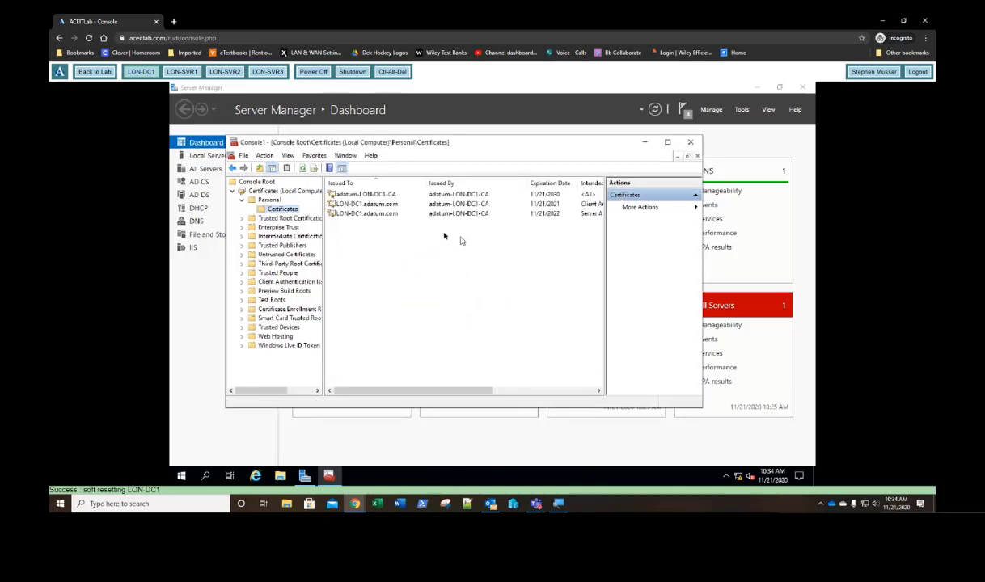
# Step: Check the new LON-DC1.adatum.com certificate's template and expiry, then close the console
pyautogui.click(374, 214)
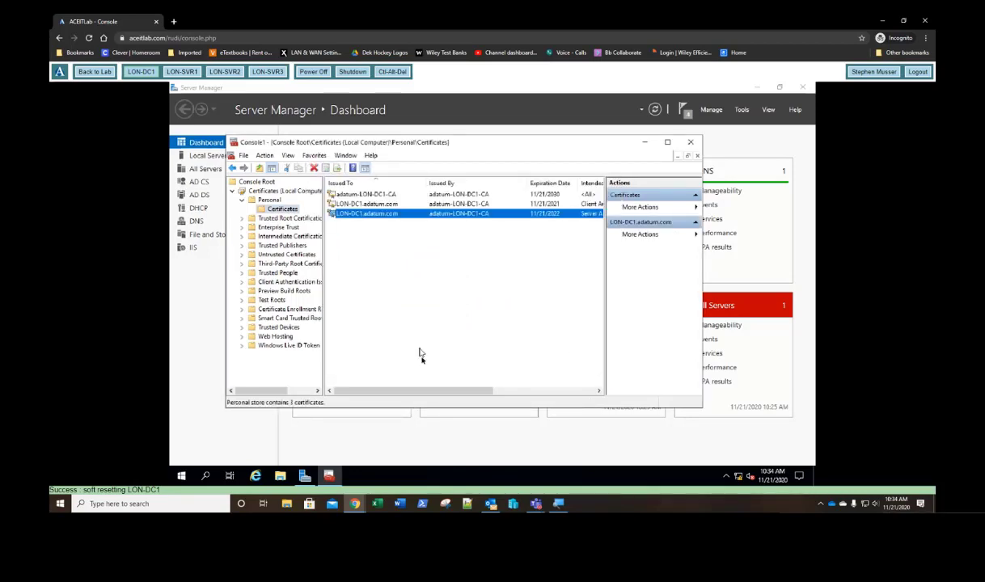
pyautogui.moveTo(429, 391); pyautogui.dragTo(550, 391)
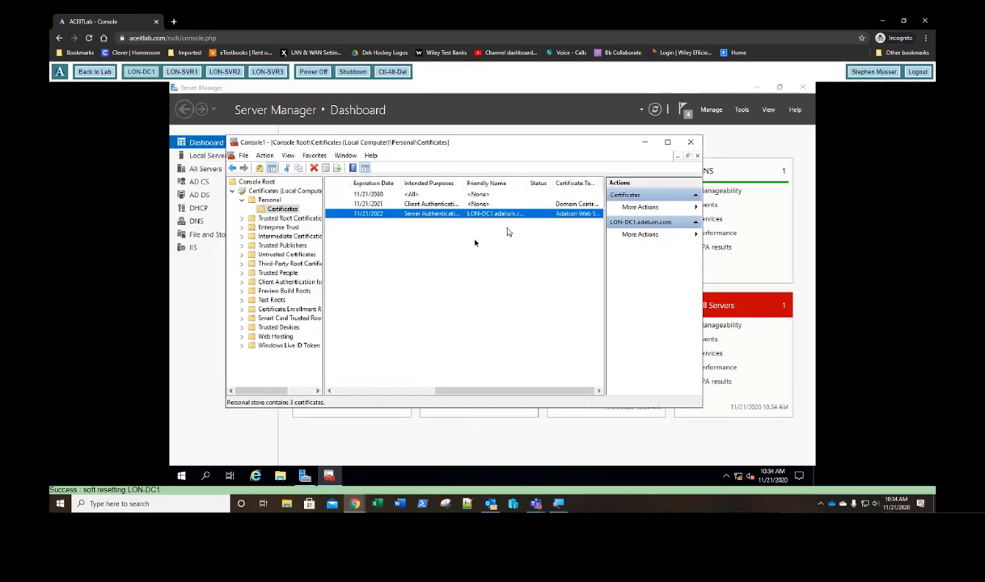
pyautogui.click(690, 144)
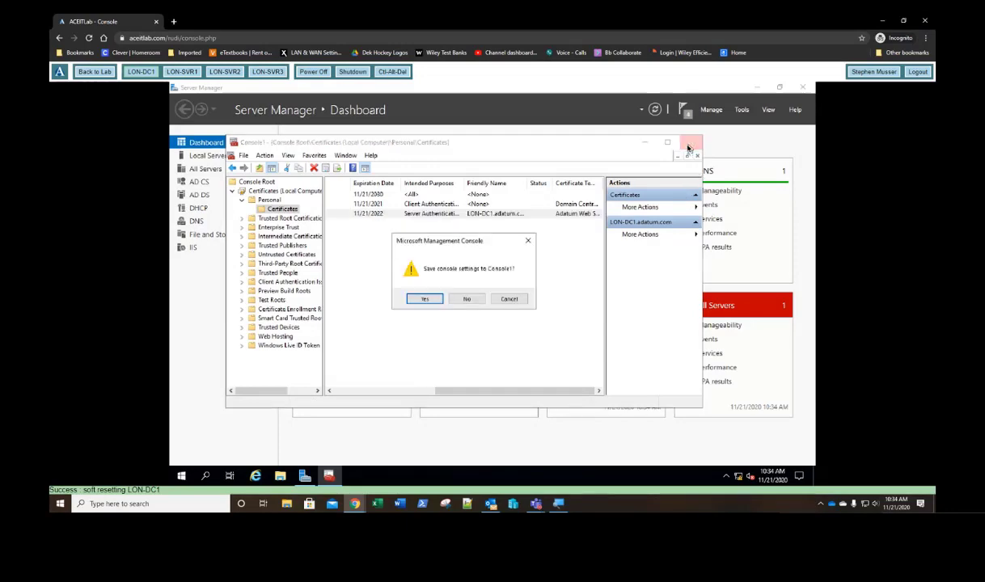
# Step: Decline saving the certificates console settings
pyautogui.click(466, 300)
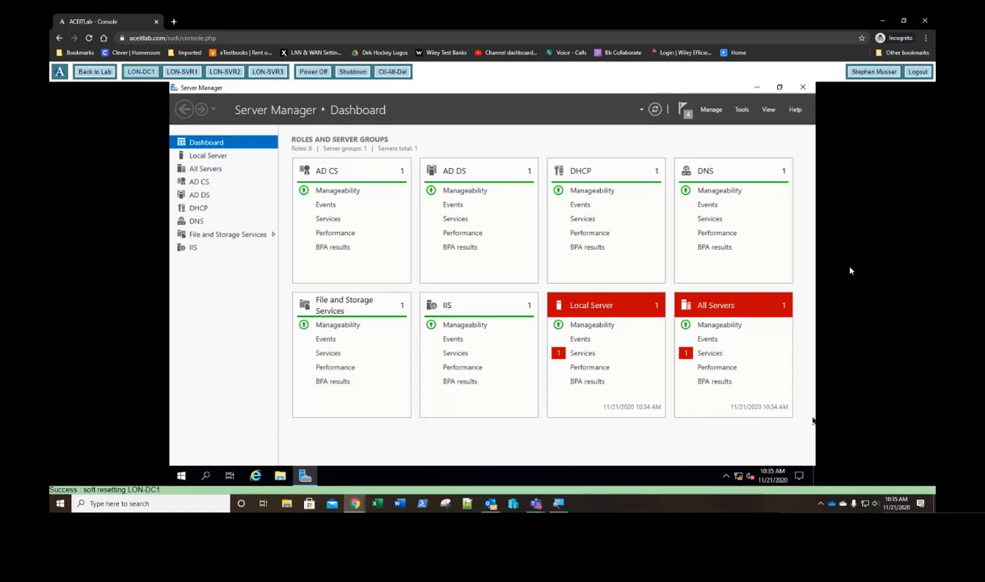
# Step: Launch Snipping Tool via a 'snip' search and take a full-screen snip
pyautogui.press('super')
pyautogui.write('snip')
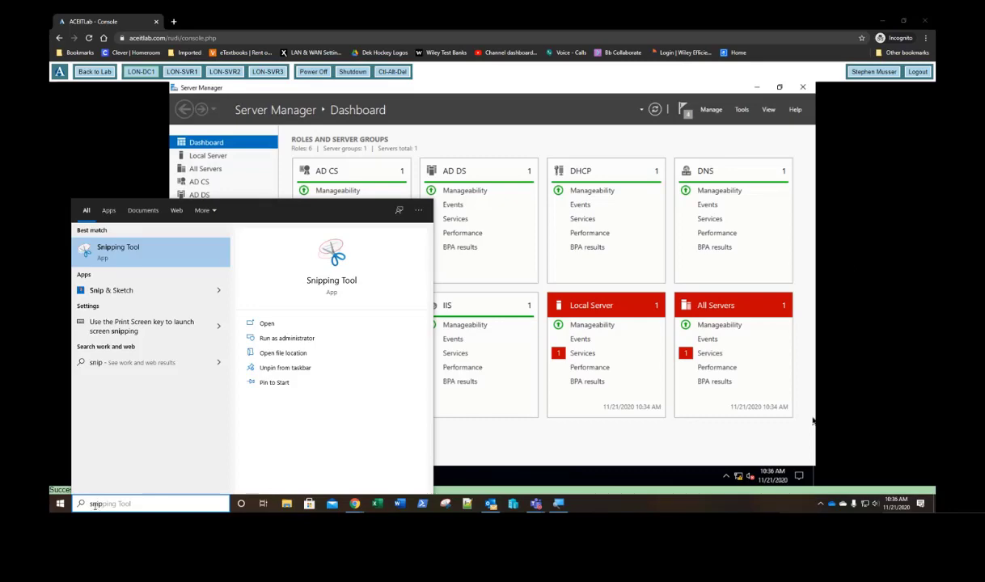
pyautogui.click(183, 256)
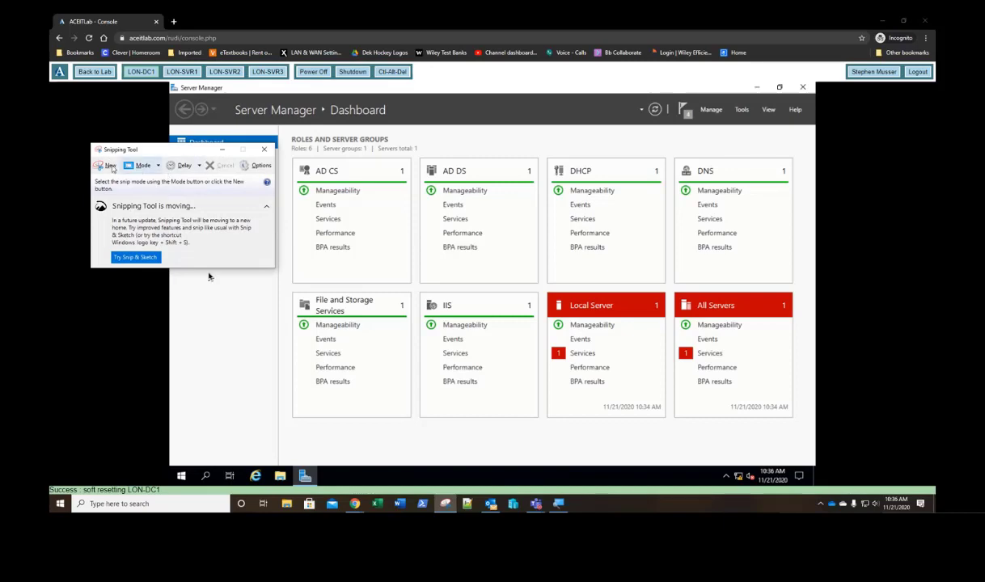
pyautogui.click(159, 166)
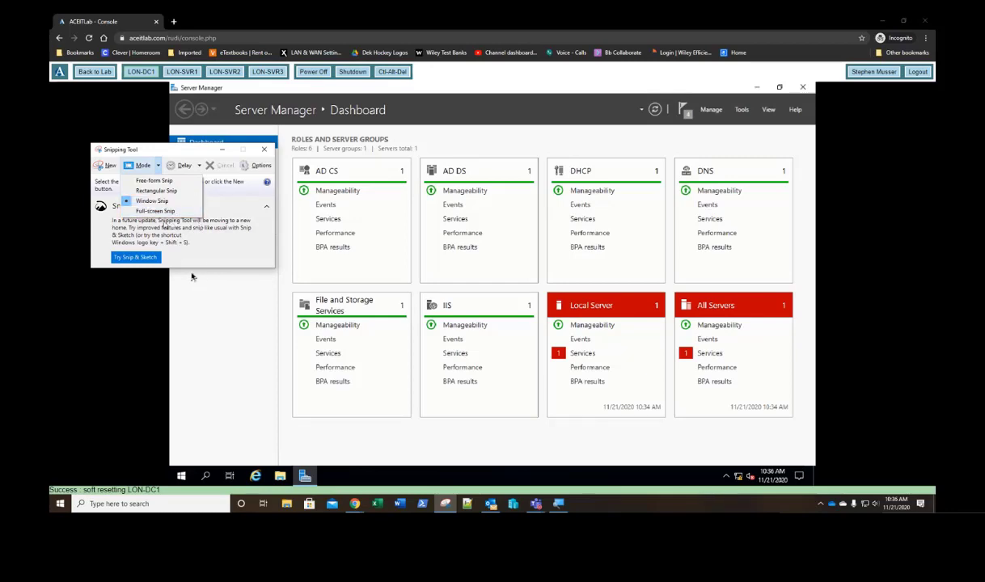
pyautogui.click(156, 212)
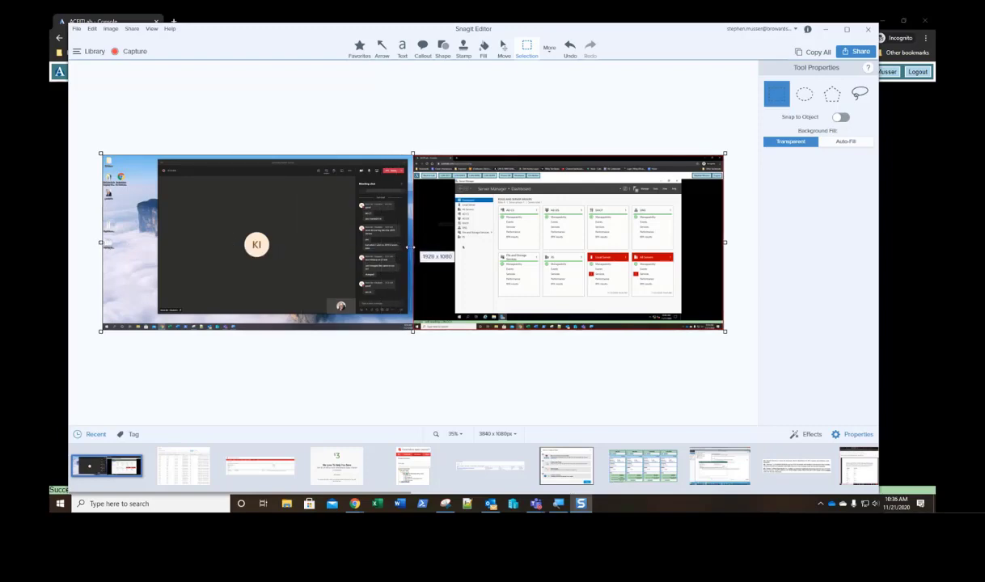
# Step: Crop the capture to the 1920x1080 lab console screen and close Snagit Editor
pyautogui.moveTo(410, 248); pyautogui.dragTo(411, 248)
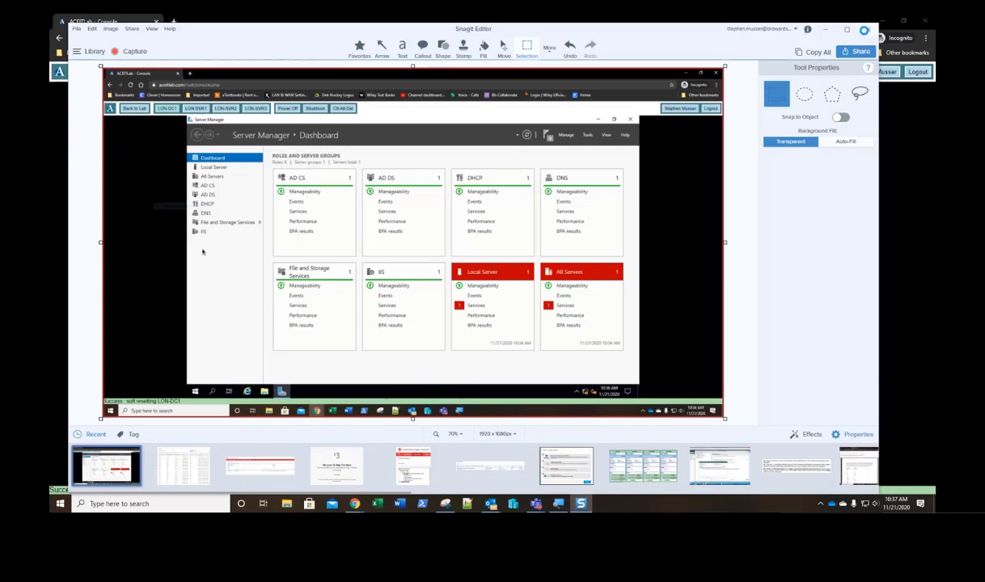
pyautogui.click(866, 30)
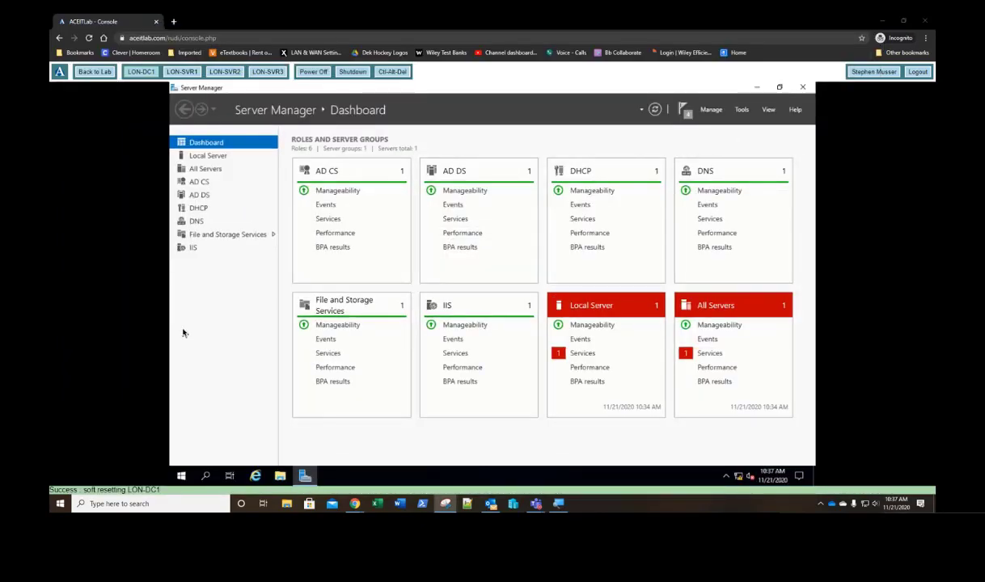
# Step: Move Snipping Tool into view and browse its Edit and File menus
pyautogui.moveTo(49, 69); pyautogui.dragTo(645, 27)
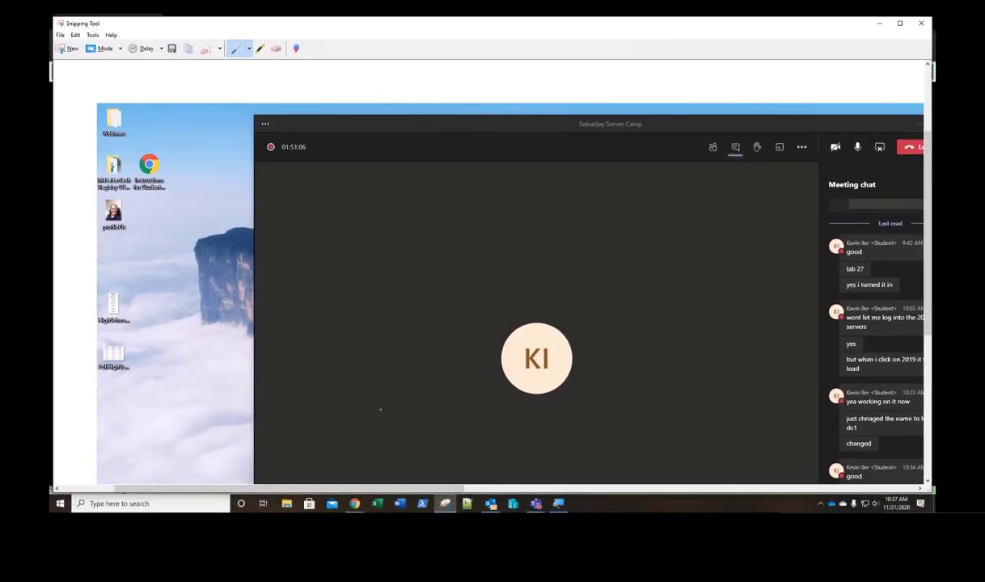
pyautogui.moveTo(302, 485); pyautogui.dragTo(670, 511)
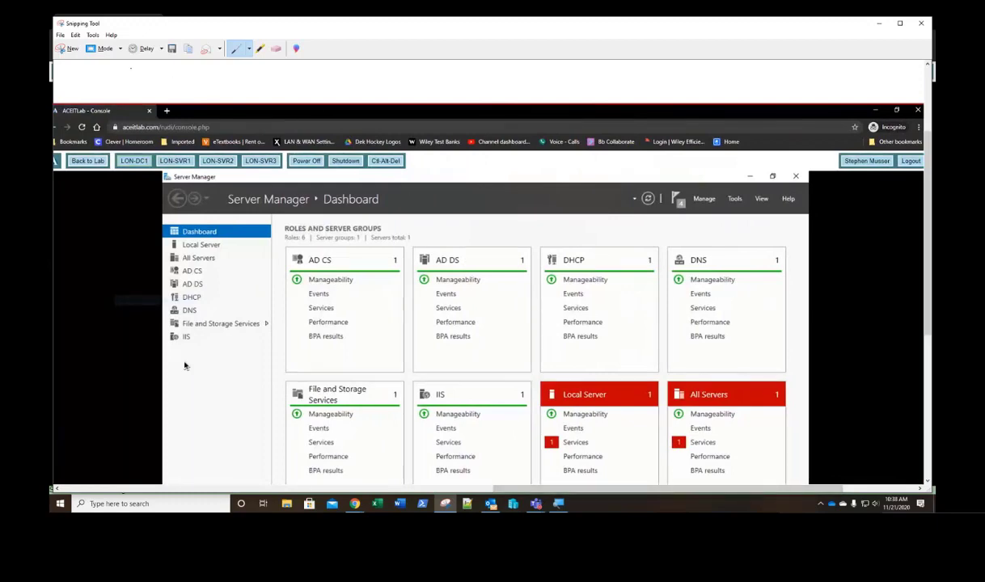
pyautogui.click(76, 34)
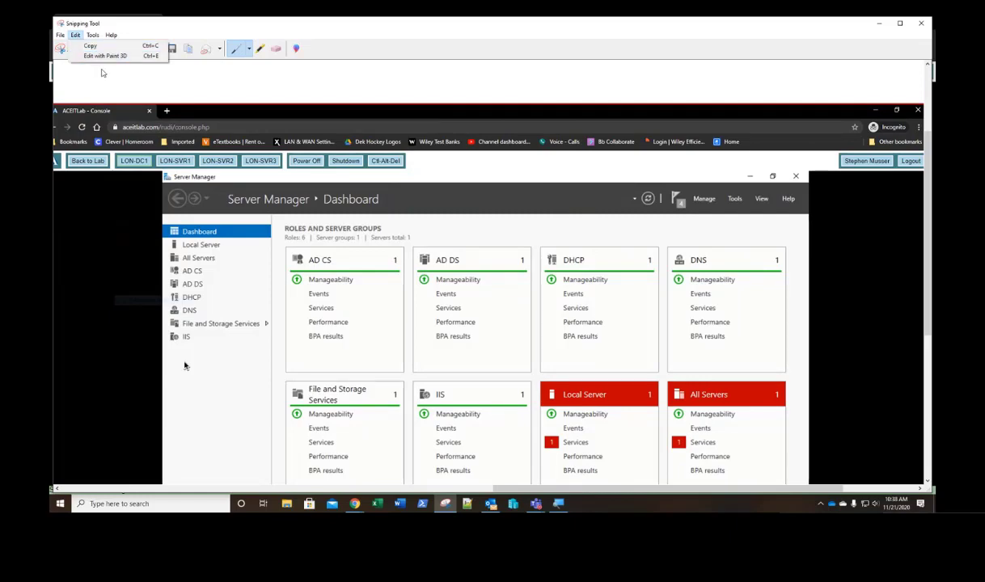
pyautogui.click(64, 36)
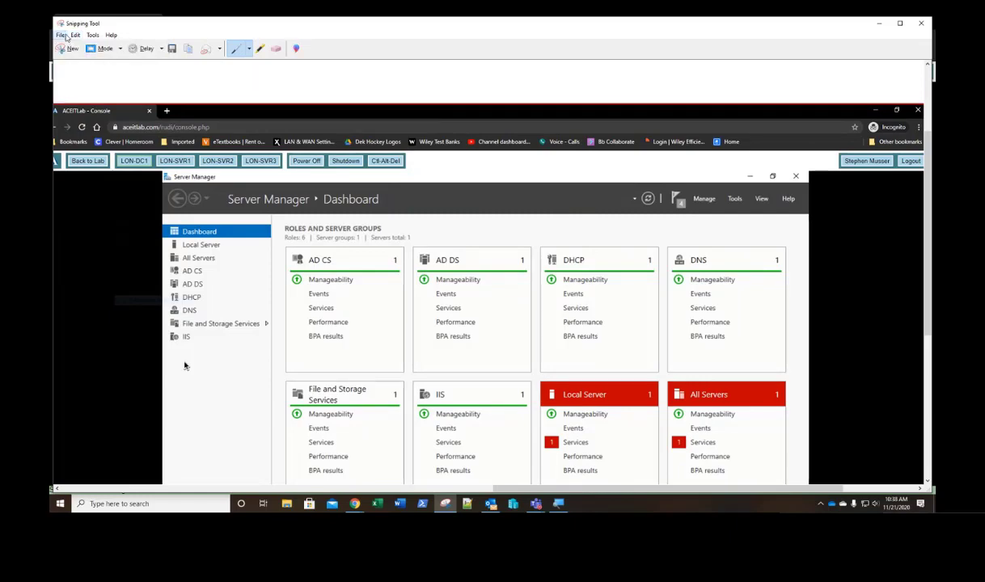
pyautogui.click(65, 37)
pyautogui.click(70, 37)
pyautogui.click(61, 36)
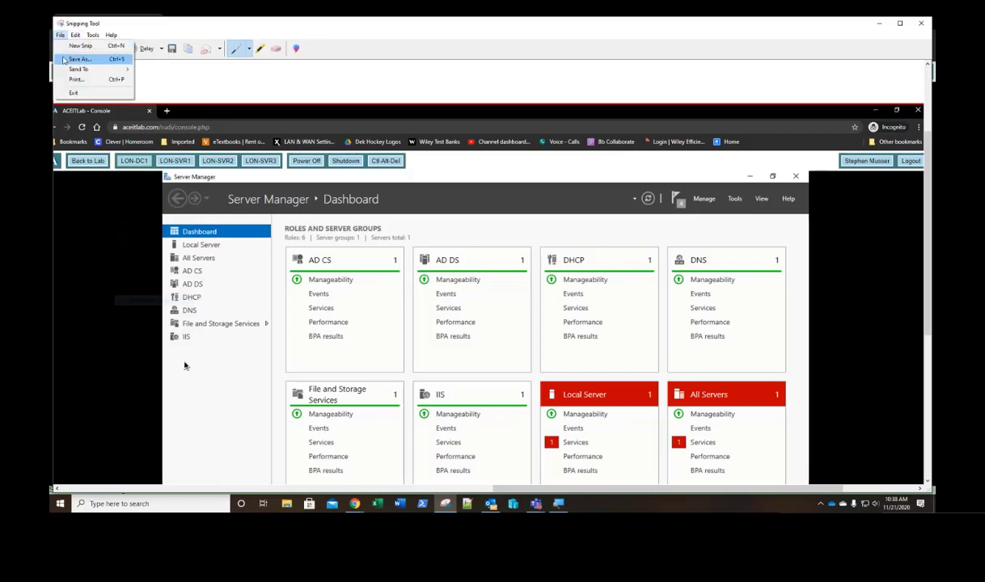
pyautogui.click(591, 43)
# Step: Close Snipping Tool without saving the snip, then Print Screen both monitors
pyautogui.click(921, 23)
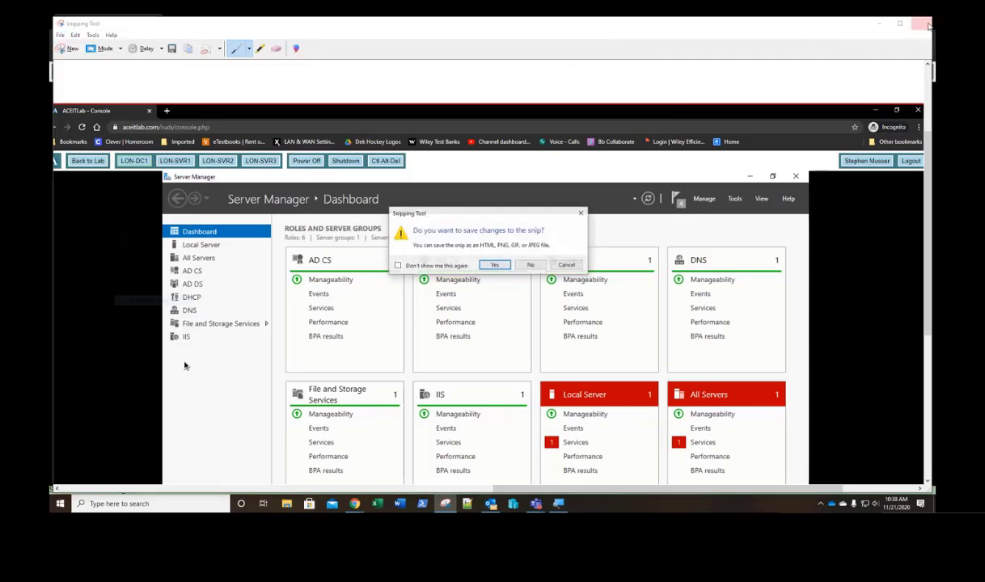
pyautogui.click(529, 266)
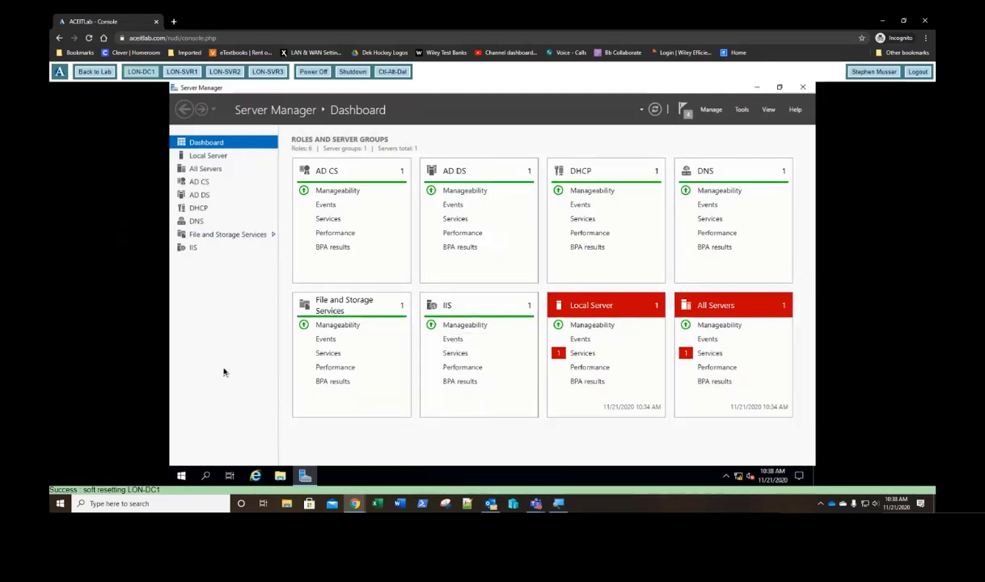
pyautogui.press('Print')
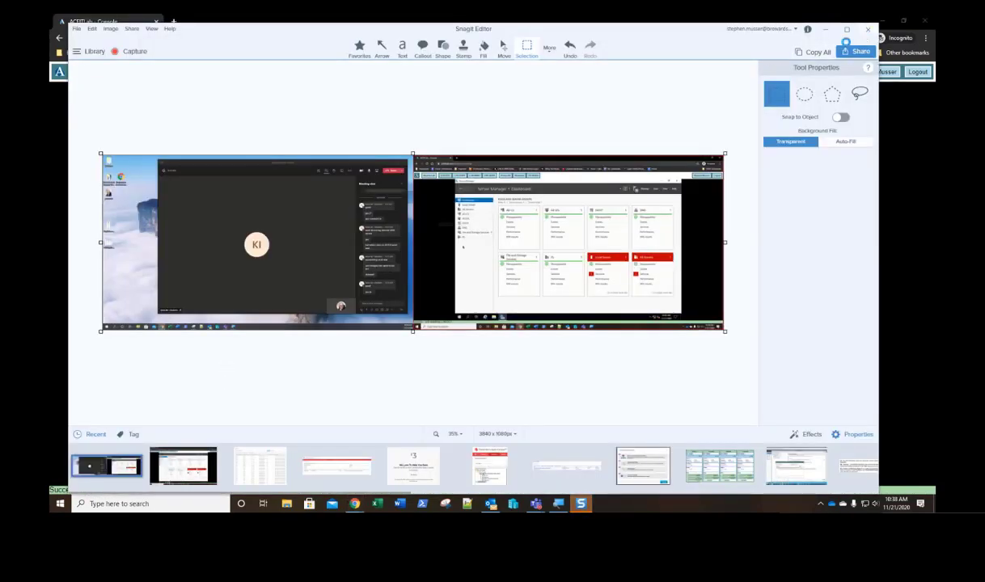
# Step: Close the two-monitor capture in Snagit Editor without keeping it
pyautogui.click(867, 30)
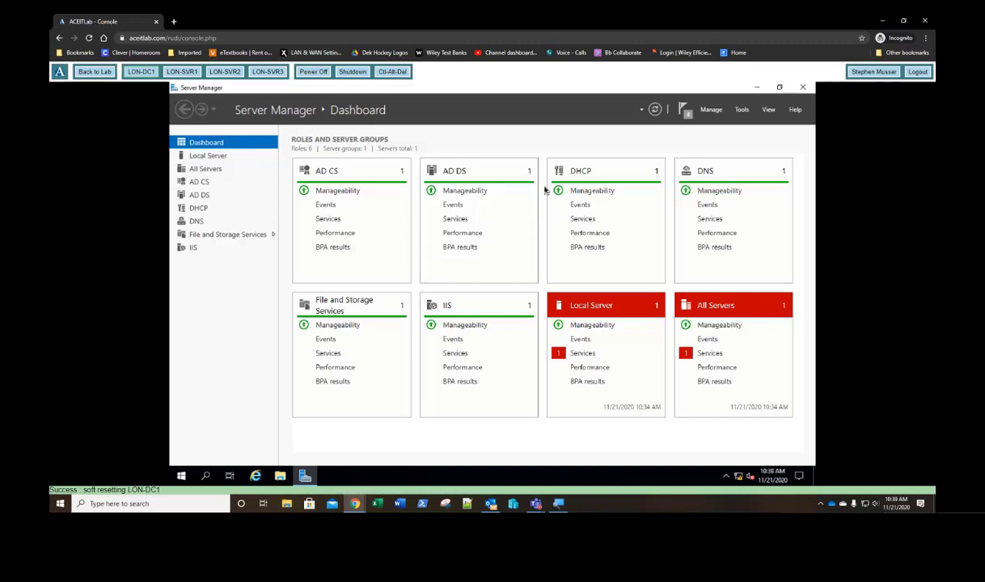
# Step: Launch Notepad from a Start menu search
pyautogui.click(62, 503)
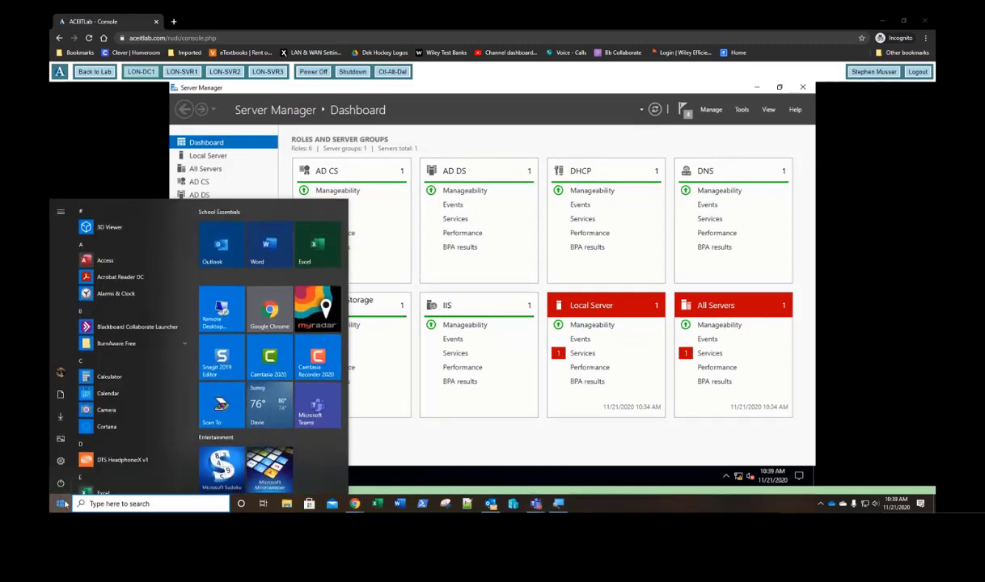
pyautogui.write('not')
pyautogui.write('e')
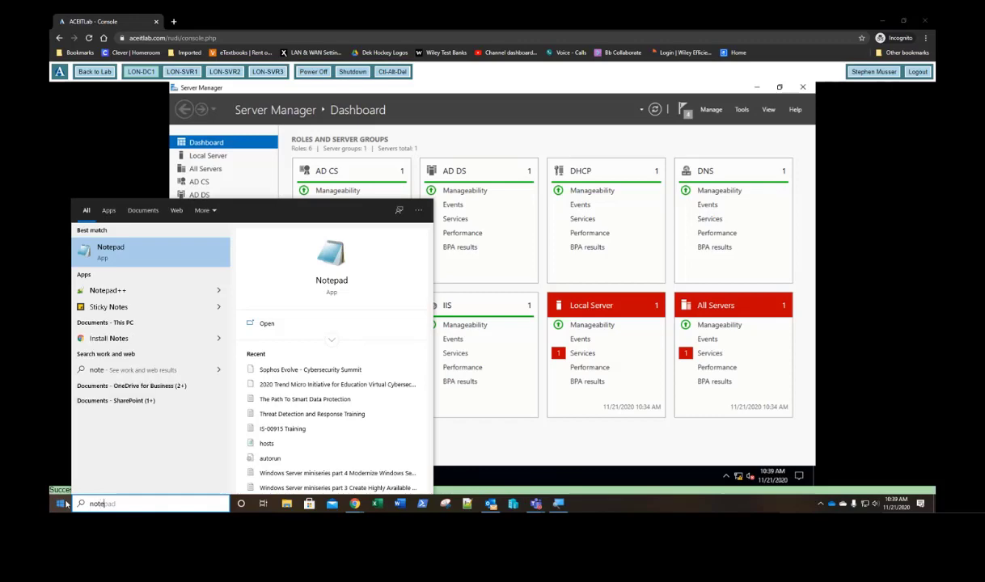
pyautogui.press('Return')
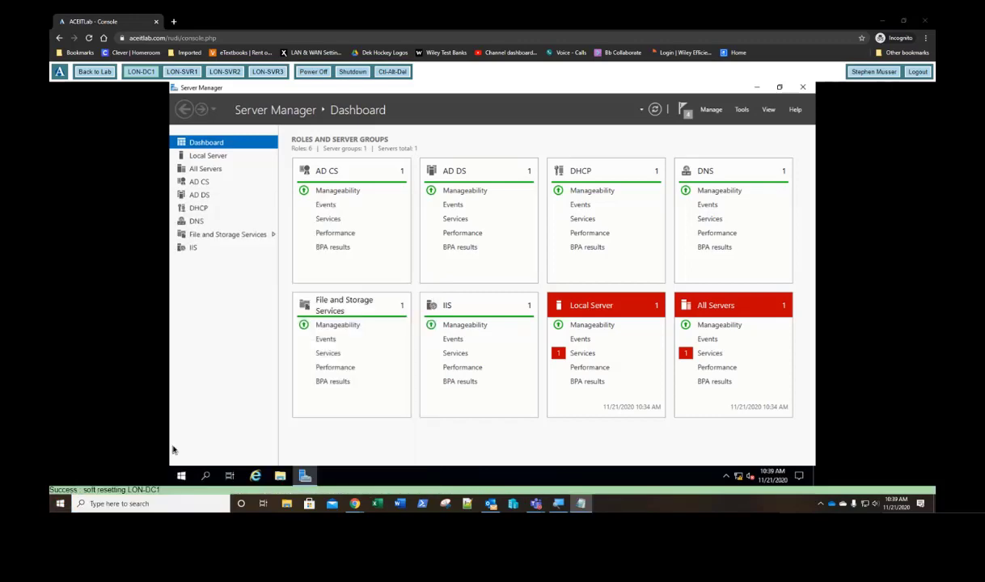
# Step: Move Notepad onto the lab screen, set its font size to 24, and enlarge the window
pyautogui.moveTo(50, 187); pyautogui.dragTo(377, 96)
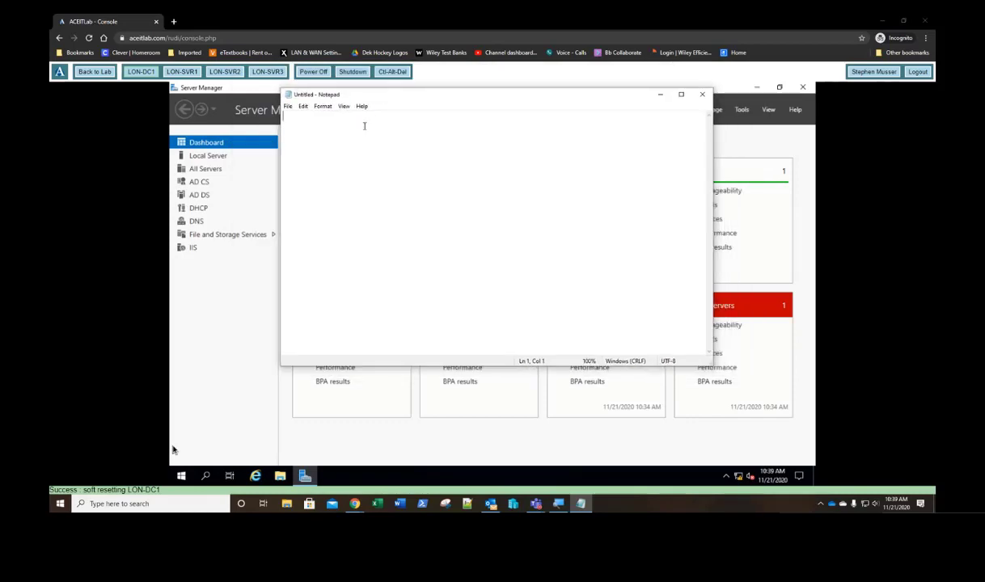
pyautogui.click(323, 106)
pyautogui.click(332, 127)
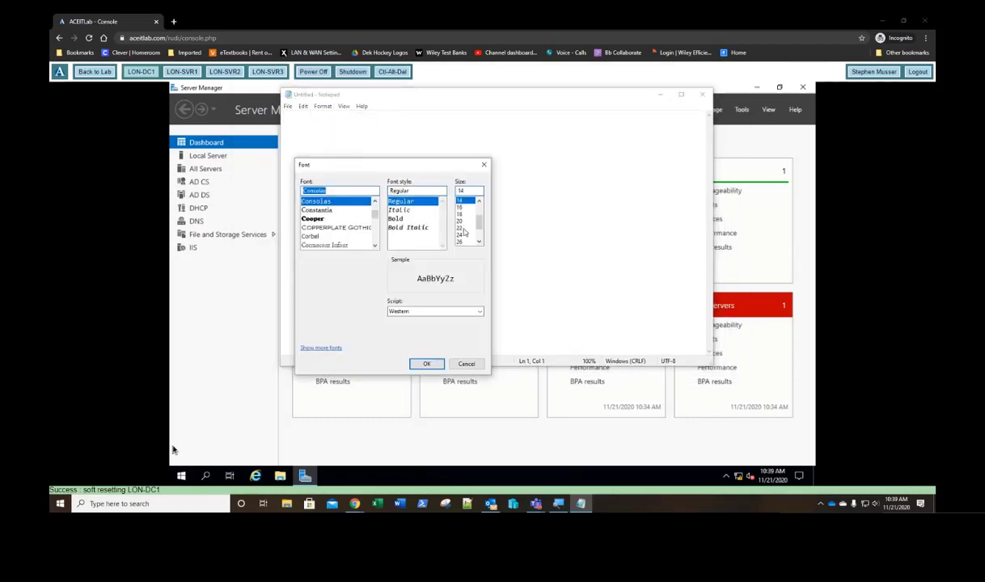
pyautogui.click(459, 235)
pyautogui.click(428, 364)
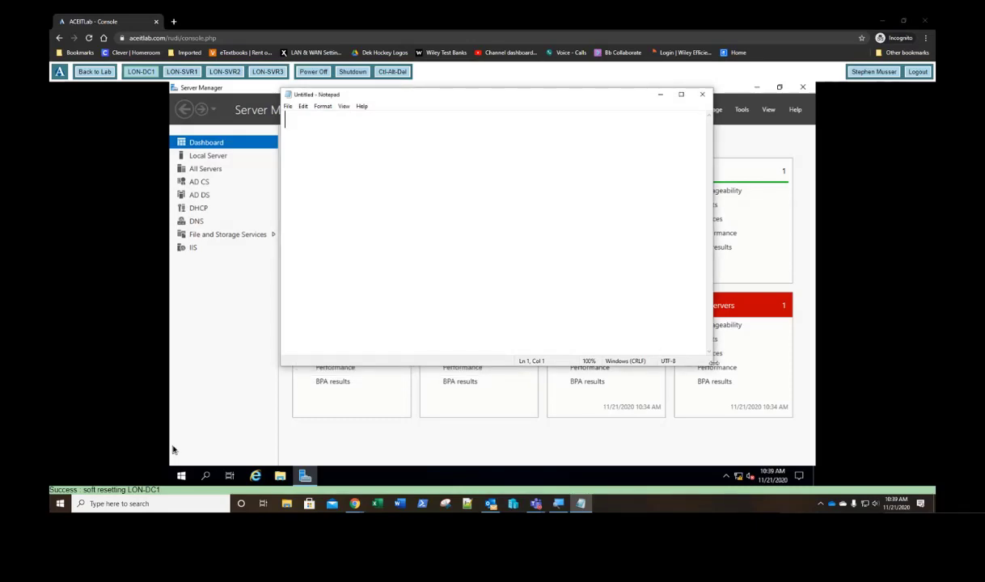
pyautogui.moveTo(706, 361); pyautogui.dragTo(855, 472)
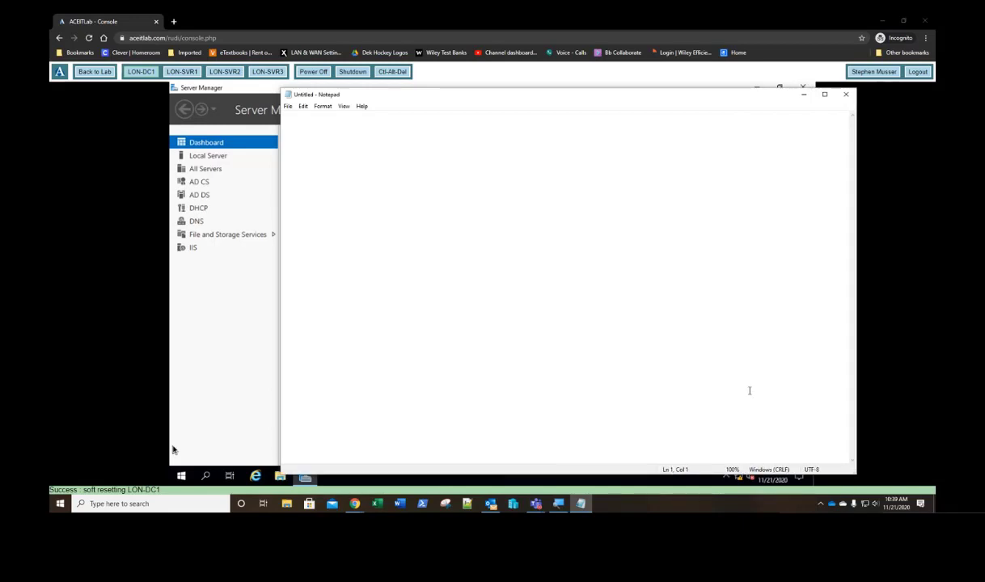
# Step: Type 'LON-DC1' with an 'add Directory Services' line beneath it, fixing the typos
pyautogui.write('LON-DC1')
pyautogui.press('Return')
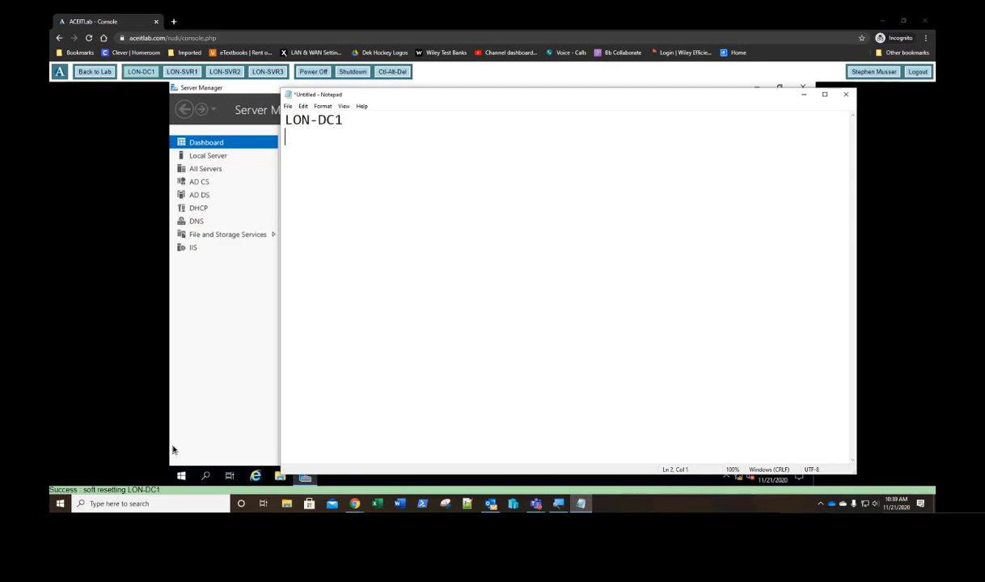
pyautogui.press('Tab')
pyautogui.write('ADD')
pyautogui.press('BackSpace')
pyautogui.press('BackSpace')
pyautogui.press('BackSpace')
pyautogui.press('BackSpace')
pyautogui.write('add Dire')
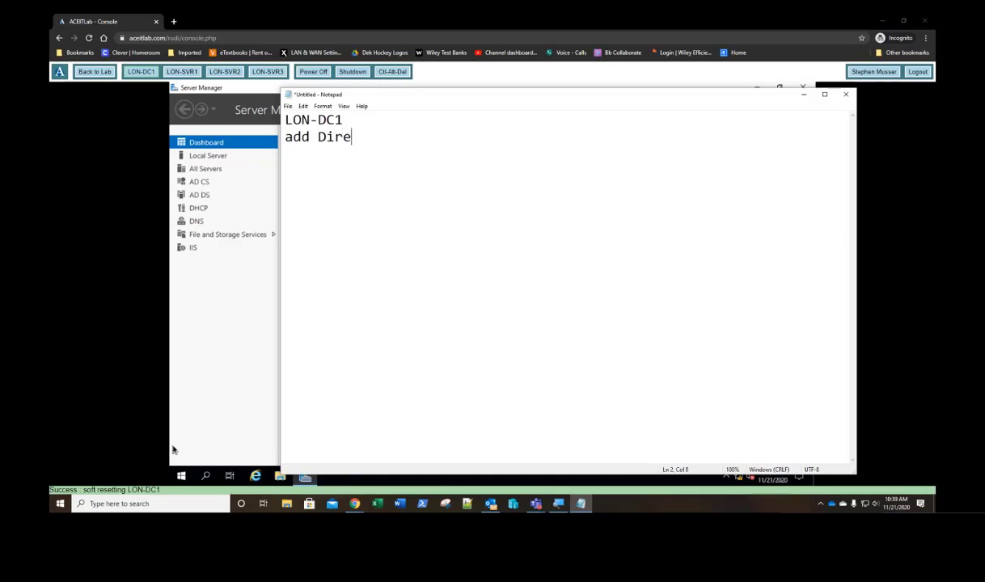
pyautogui.write('ctory Servioc')
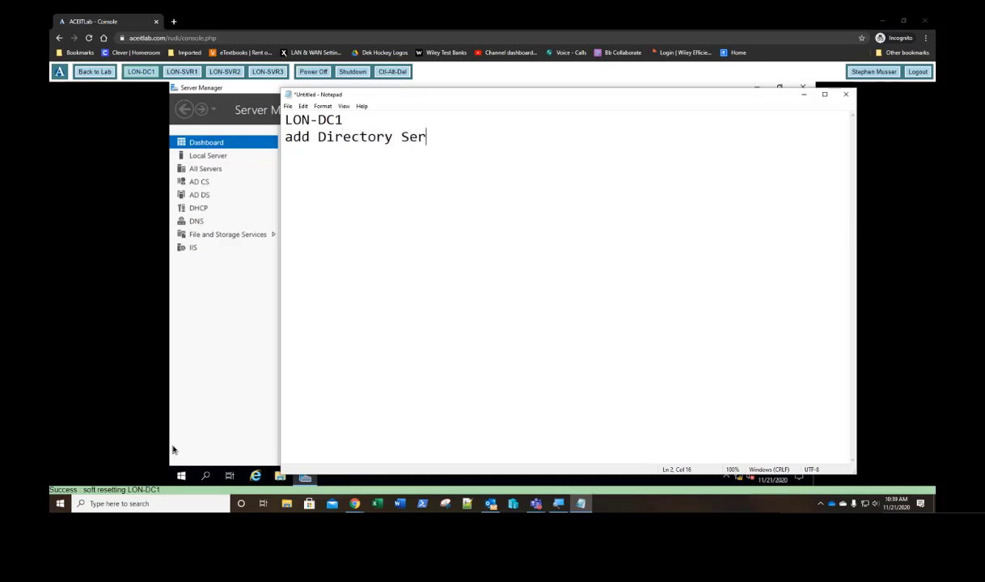
pyautogui.press('BackSpace')
pyautogui.press('BackSpace')
pyautogui.write('ice')
pyautogui.press('BackSpace')
pyautogui.press('BackSpace')
pyautogui.press('BackSpace')
pyautogui.write('cs')
pyautogui.press('BackSpace')
pyautogui.write('es')
pyautogui.press('Return')
# Step: Append ' - Static IP Address 172.16.0.10' to the LON-DC1 line
pyautogui.press('Up')
pyautogui.press('End')
pyautogui.write('-')
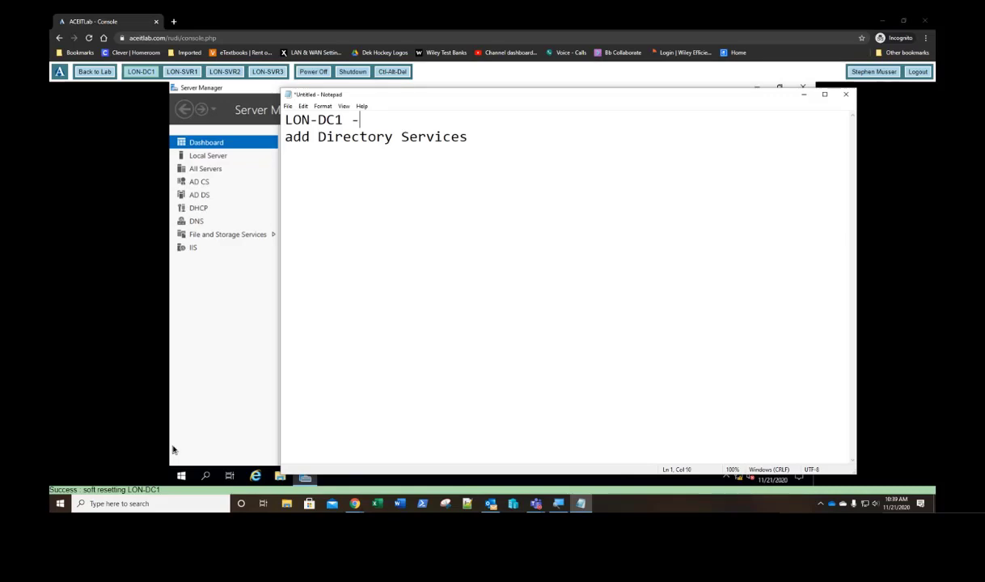
pyautogui.write(' Static IP ADD')
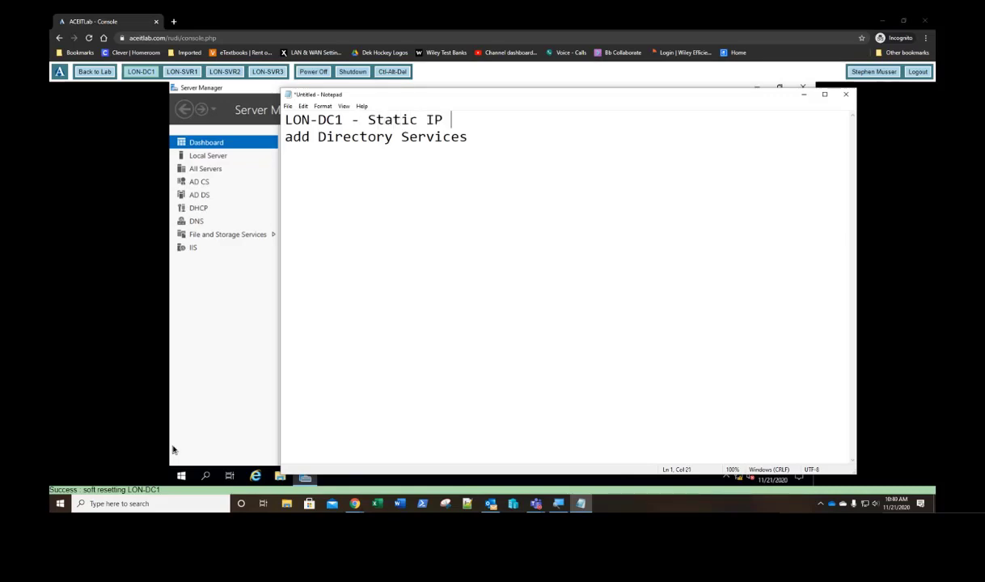
pyautogui.press('BackSpace')
pyautogui.press('BackSpace')
pyautogui.write('ddress')
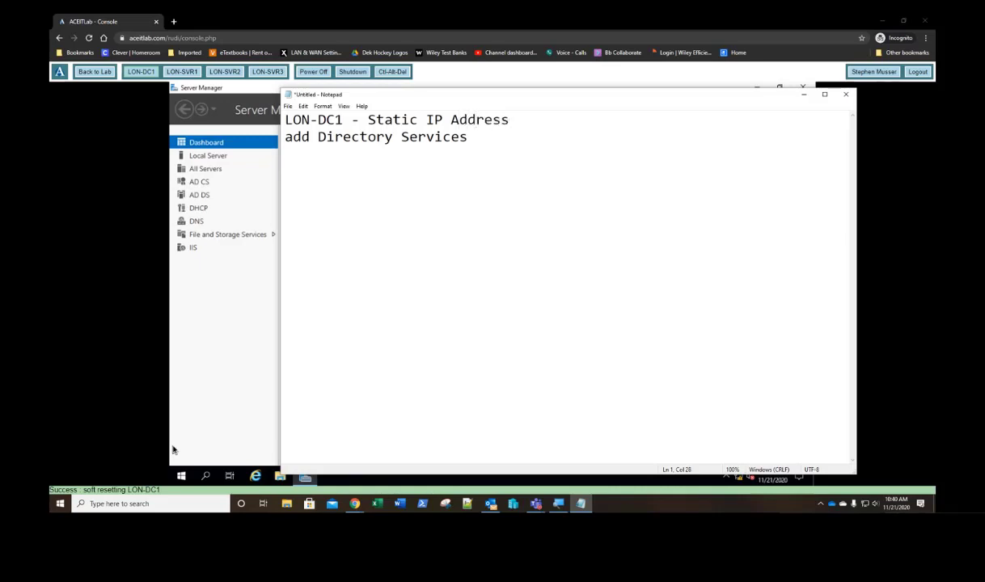
pyautogui.write(' 172.16.0.10')
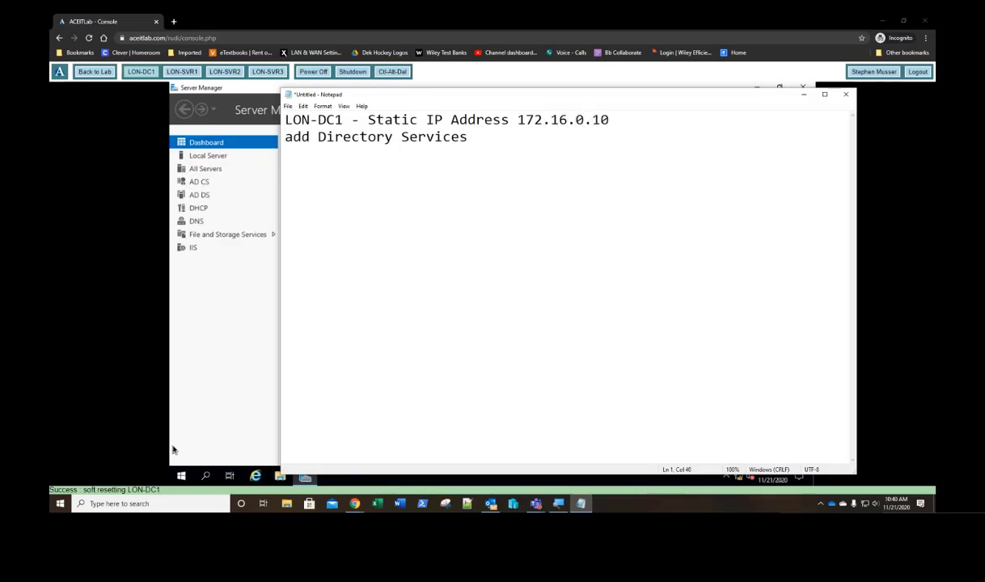
pyautogui.press('Down')
pyautogui.press('Down')
pyautogui.press('Down')
# Step: List LON-SVR1, LON-SVR2 and LON-SVR3 on separate lines
pyautogui.write('LON-SV')
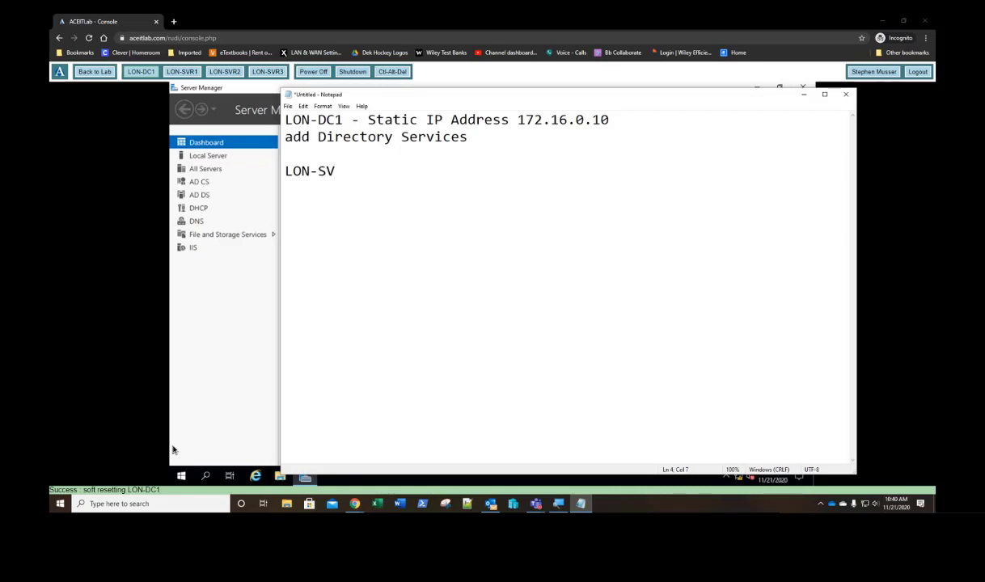
pyautogui.write('1')
pyautogui.press('BackSpace')
pyautogui.write('R1 ')
pyautogui.write('LO')
pyautogui.write('N')
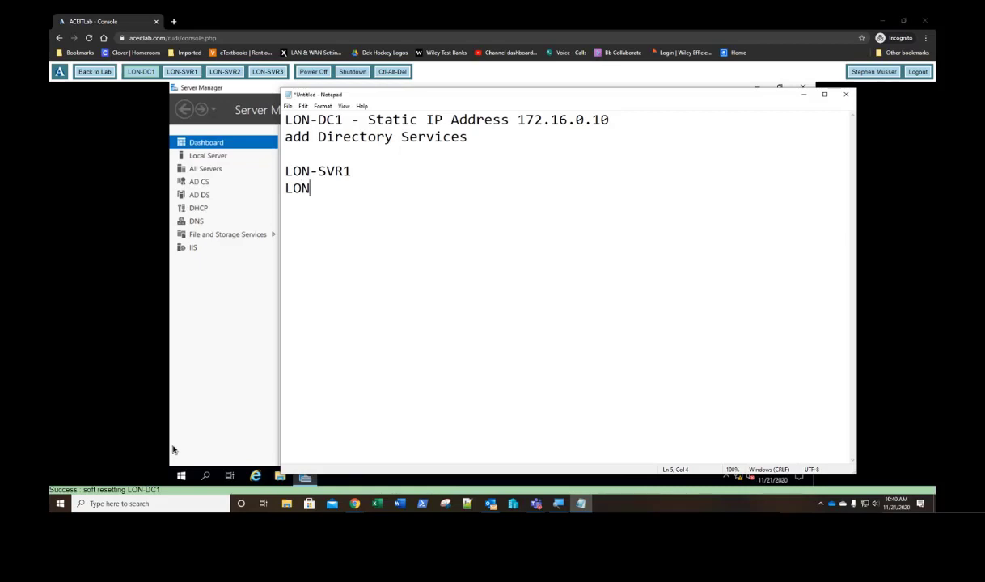
pyautogui.write('-SVR2')
pyautogui.press('Return')
pyautogui.write('LON-SVR')
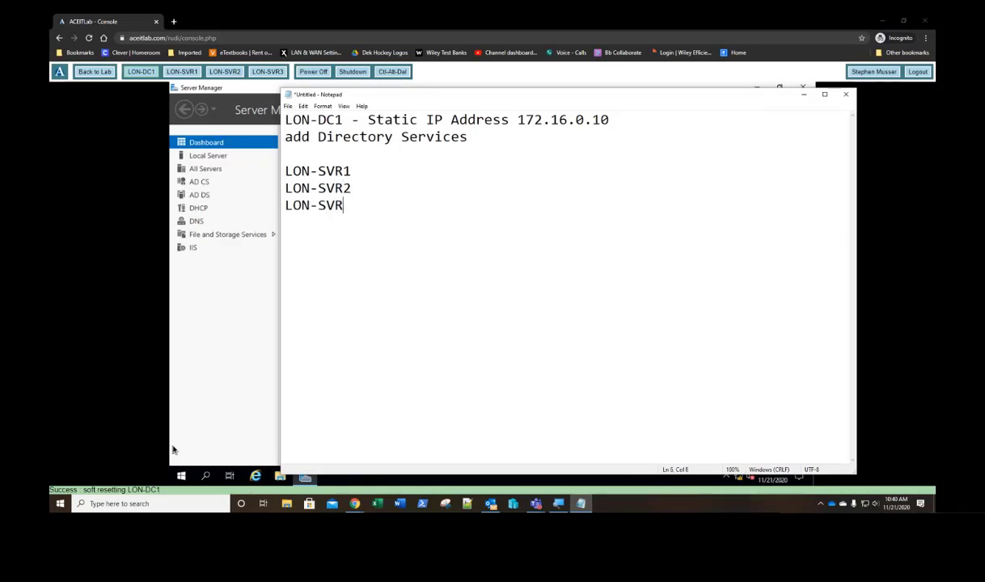
pyautogui.write('3')
# Step: Add addresses 172.16.0.21, 172.16.0.22 and 172.16.0.23 after the three server names
pyautogui.press('Up')
pyautogui.press('Up')
pyautogui.write('- 172.16.0.')
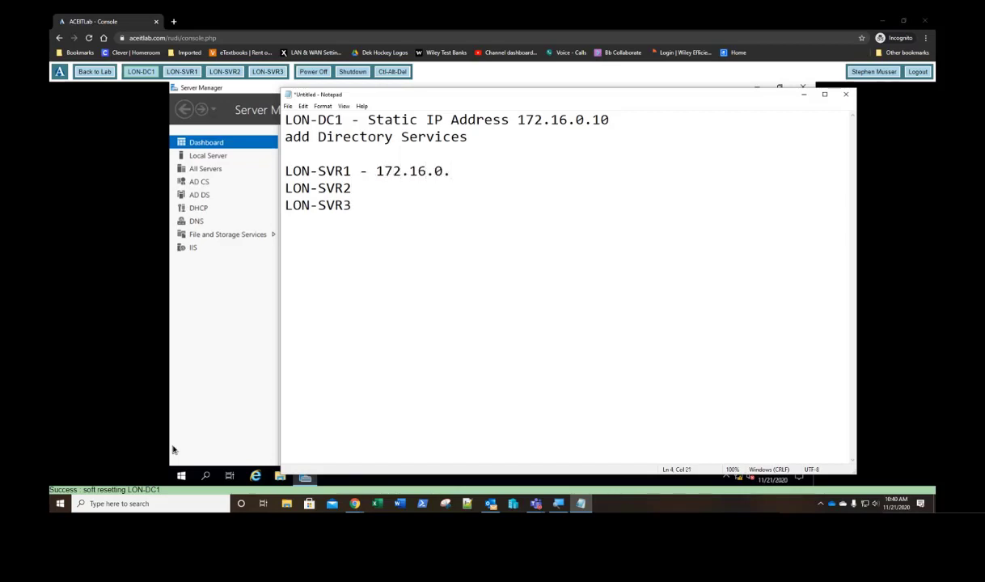
pyautogui.write('21')
pyautogui.press('Left')
pyautogui.hotkey('shift', 'Left')
pyautogui.hotkey('shift', 'Left')
pyautogui.hotkey('shift', 'Left')
pyautogui.hotkey('shift', 'Left')
pyautogui.hotkey('shift', 'Left')
pyautogui.hotkey('shift', 'Left')
pyautogui.hotkey('shift', 'Left')
pyautogui.hotkey('shift', 'Left')
pyautogui.hotkey('shift', 'Left')
pyautogui.hotkey('shift', 'Left')
pyautogui.hotkey('shift', 'Left')
pyautogui.hotkey('shift', 'Left')
pyautogui.hotkey('shift', 'Left')
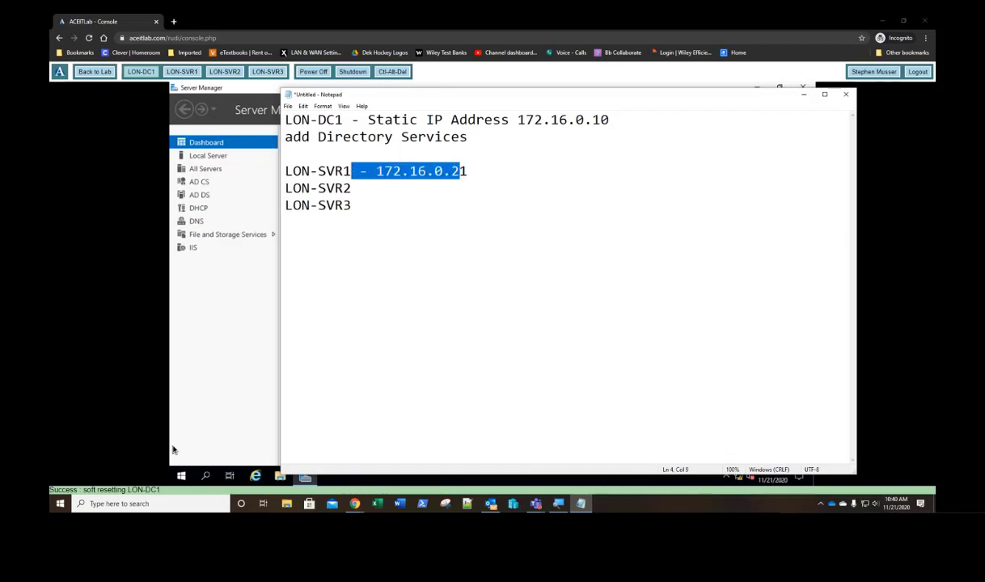
pyautogui.hotkey('ctrl', 'c')
pyautogui.press('Down')
pyautogui.hotkey('ctrl', 'v')
pyautogui.write('2')
pyautogui.press('Down')
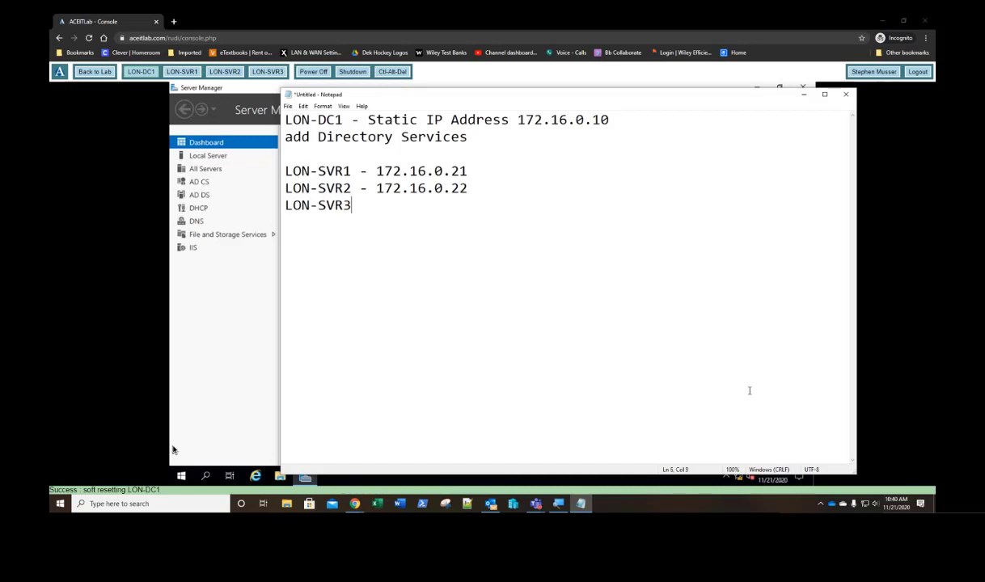
pyautogui.hotkey('ctrl', 'v')
pyautogui.write('3')
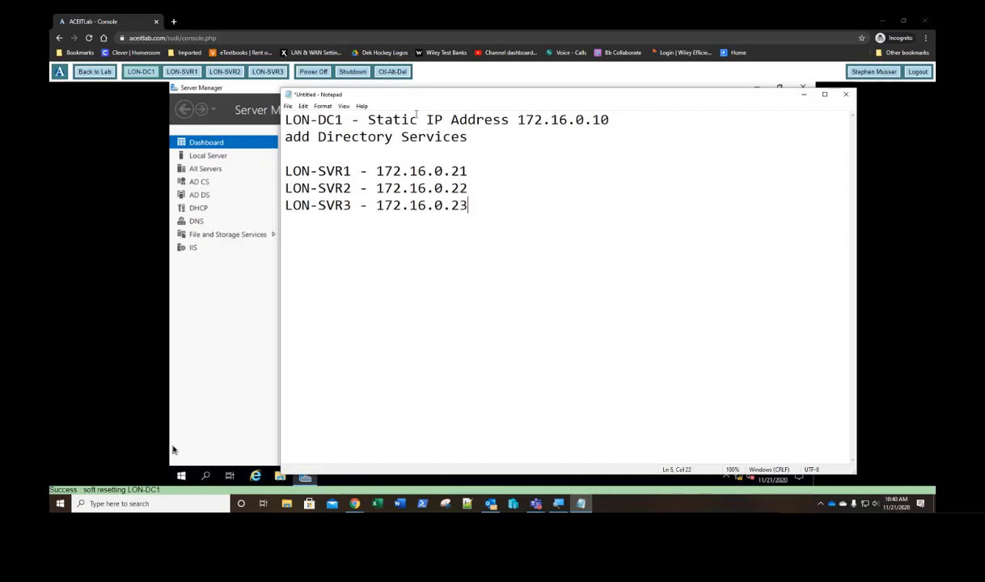
# Step: Insert a 'DNS - configure Reverse lookup zone' line below add Directory Services
pyautogui.click(332, 148)
pyautogui.press('Return')
pyautogui.press('Return')
pyautogui.press('Up')
pyautogui.press('Up')
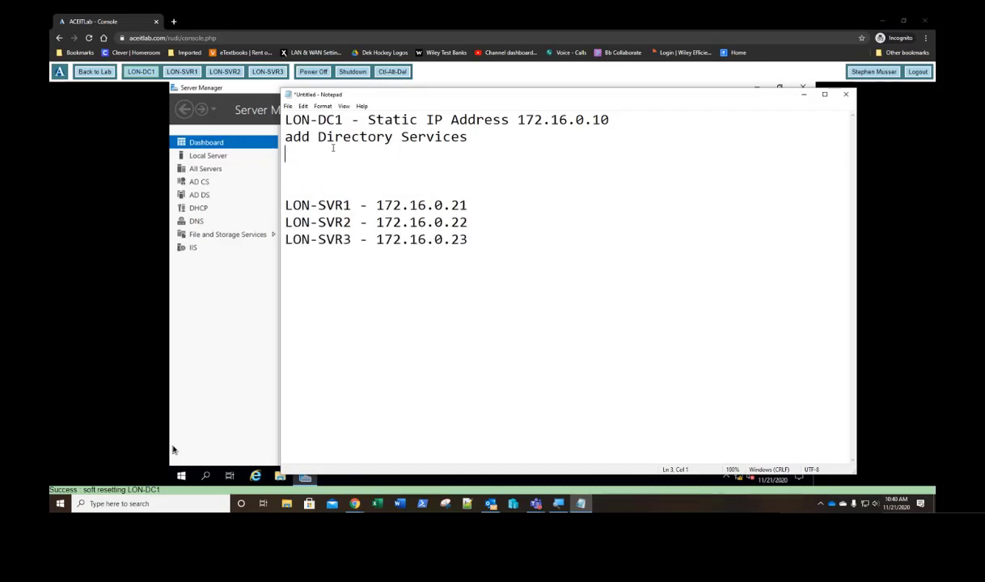
pyautogui.write('d')
pyautogui.press('BackSpace')
pyautogui.write('DNS - congi')
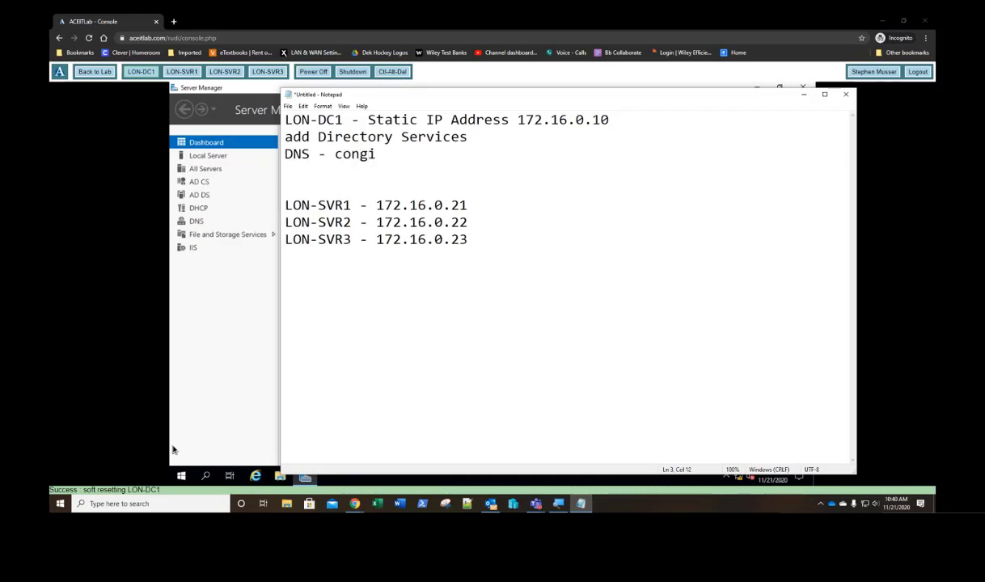
pyautogui.press('BackSpace')
pyautogui.press('BackSpace')
pyautogui.write('figure Reverse ')
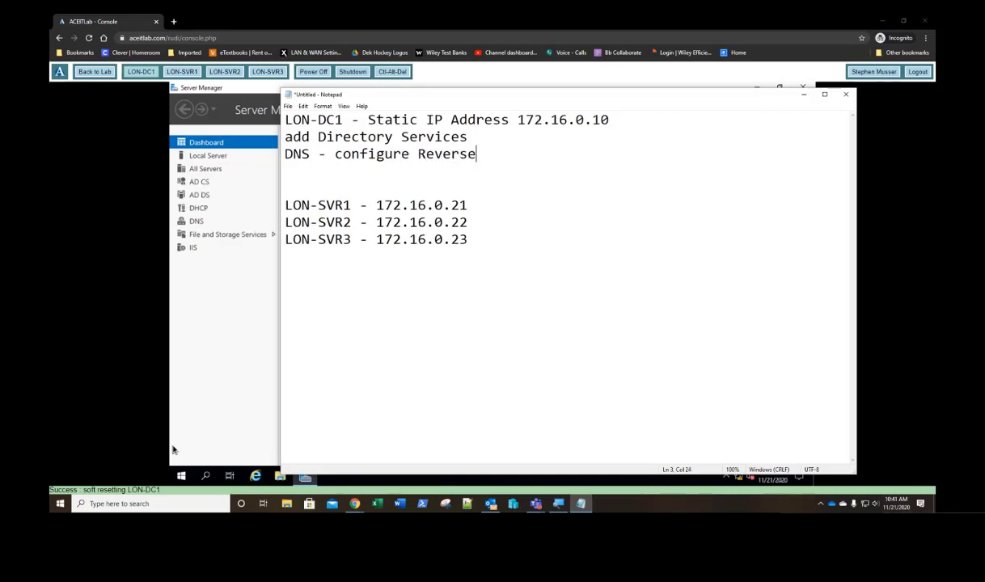
pyautogui.write('lookup zone')
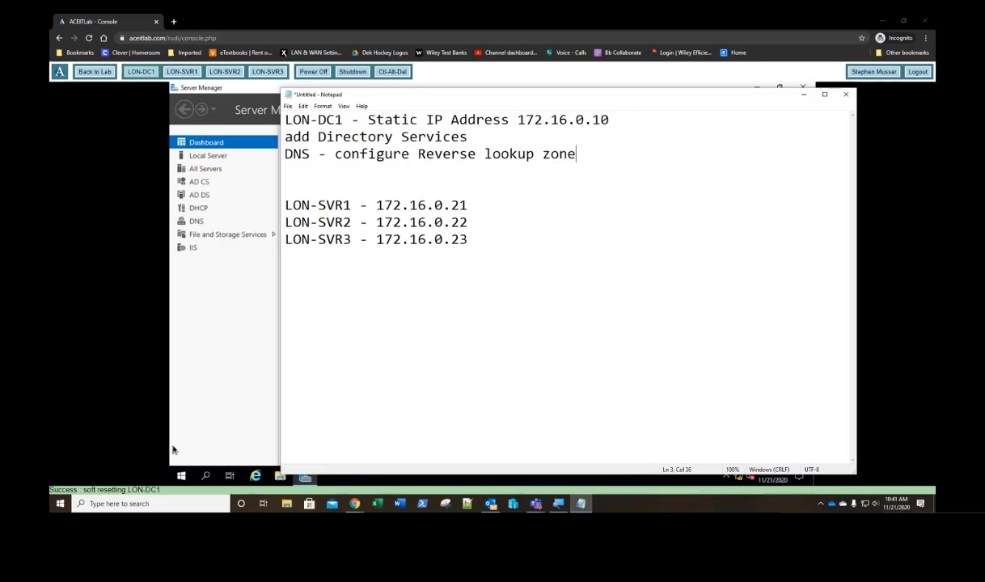
# Step: Add a 'DHCP - configure Adatum scope' line and remove the extra blank line
pyautogui.press('Return')
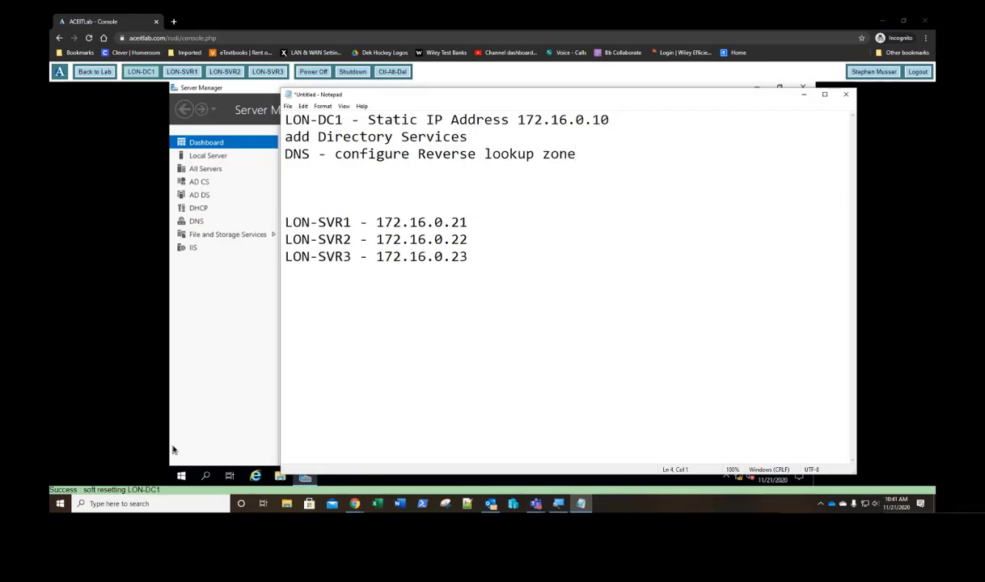
pyautogui.write('DHCP - configure ')
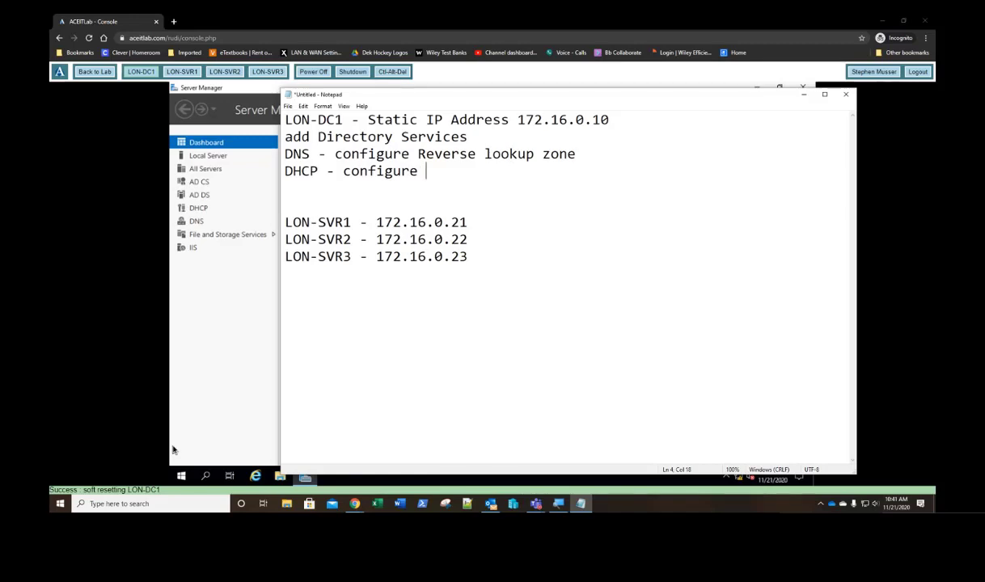
pyautogui.write('scope')
pyautogui.write('Adatum')
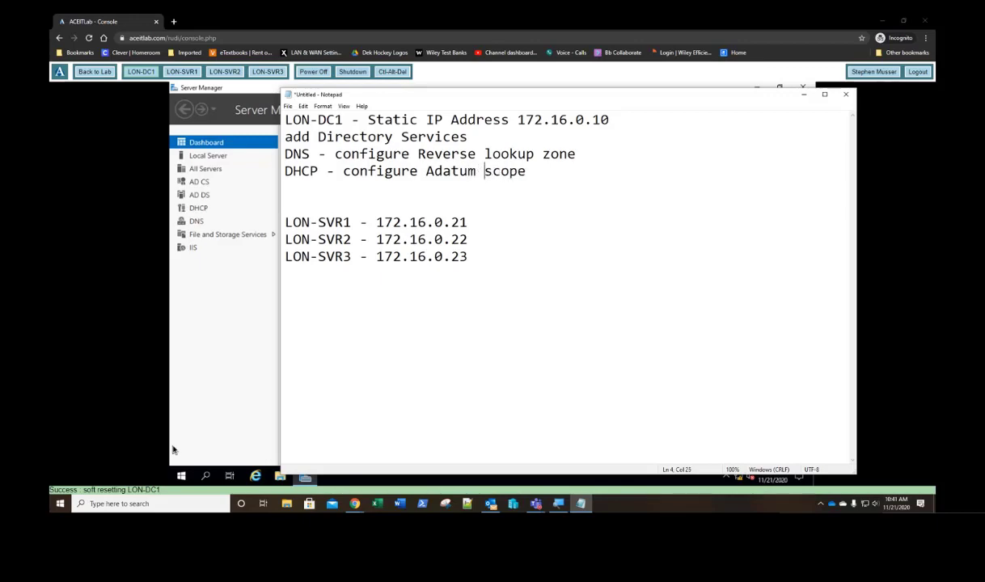
pyautogui.press('Down')
pyautogui.press('Delete')
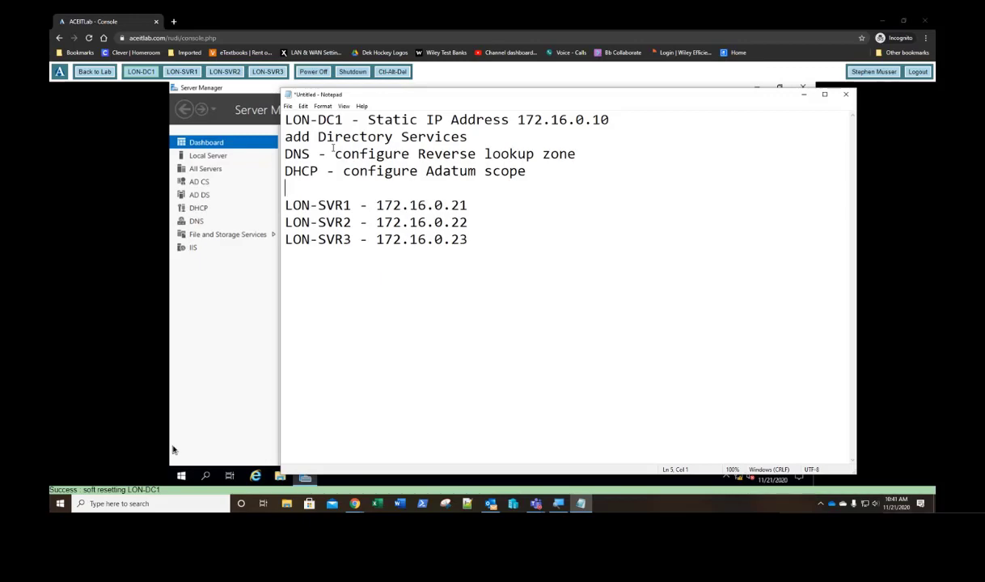
pyautogui.press('Down')
pyautogui.press('Down')
pyautogui.press('Down')
pyautogui.press('End')
pyautogui.press('Return')
pyautogui.press('Return')
# Step: Type 'join member servers to the domain' below the server list
pyautogui.write('join mem')
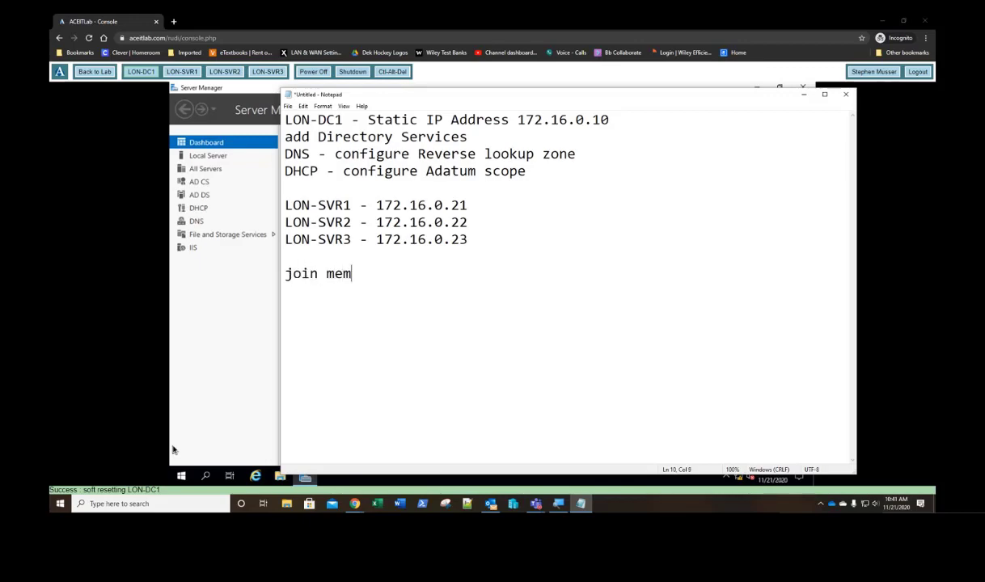
pyautogui.write('r')
pyautogui.press('BackSpace')
pyautogui.write('ge')
pyautogui.press('BackSpace')
pyautogui.press('BackSpace')
pyautogui.press('BackSpace')
pyautogui.write('f')
pyautogui.press('BackSpace')
pyautogui.write('mber servers')
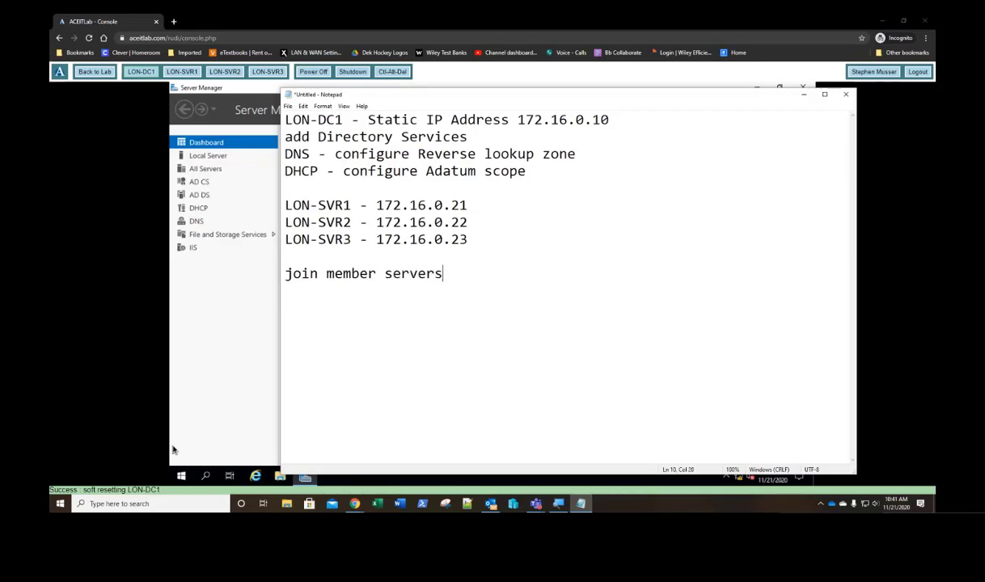
pyautogui.write(' to the domain')
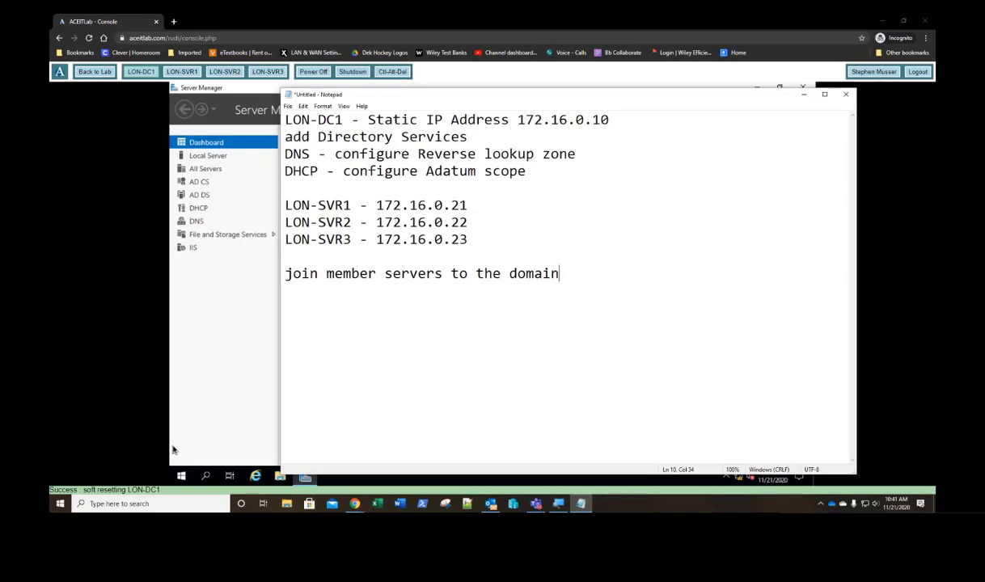
pyautogui.press('Return')
pyautogui.press('Return')
# Step: Add 'Install Certification Authority on LON-DC1' and begin a follow-up 'then configure' line
pyautogui.write('Install Cet')
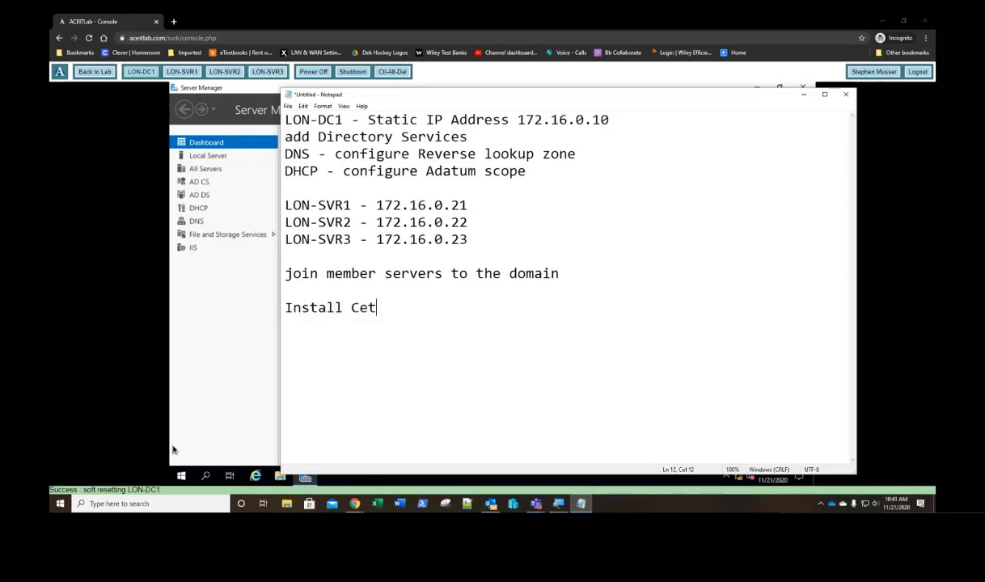
pyautogui.write('ification ')
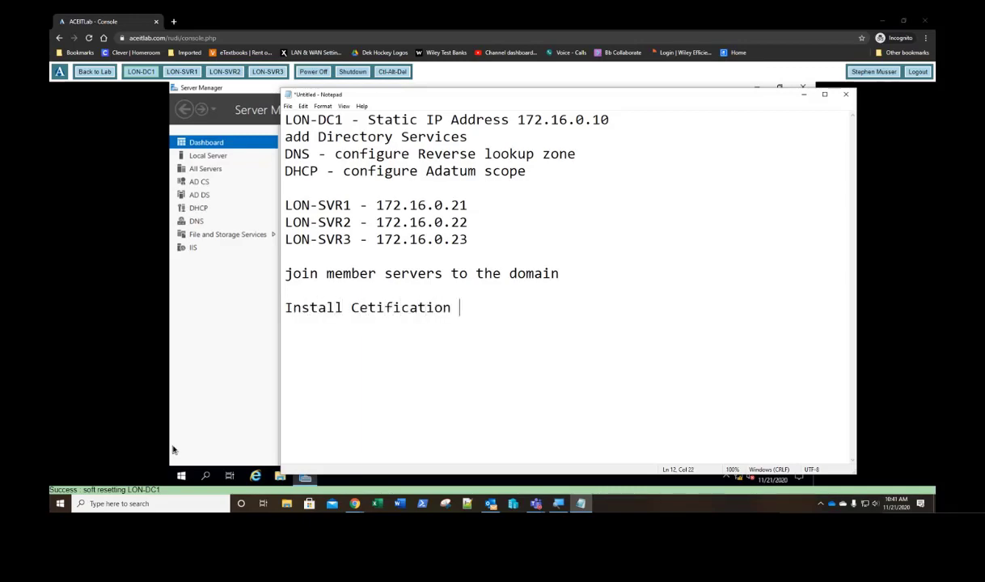
pyautogui.write('Authority')
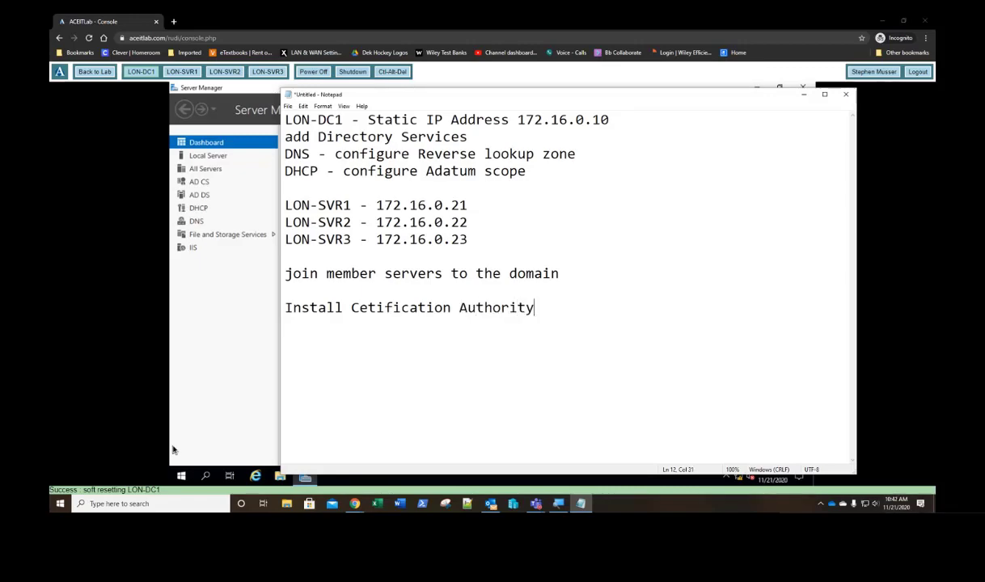
pyautogui.write(' on')
pyautogui.press('Left')
pyautogui.press('Left')
pyautogui.press('Left')
pyautogui.press('Left')
pyautogui.press('Left')
pyautogui.press('Left')
pyautogui.press('Left')
pyautogui.press('Left')
pyautogui.press('Left')
pyautogui.press('Left')
pyautogui.press('Left')
pyautogui.press('Left')
pyautogui.press('Left')
pyautogui.press('Left')
pyautogui.press('Left')
pyautogui.press('Left')
pyautogui.press('Left')
pyautogui.press('Left')
pyautogui.press('Left')
pyautogui.press('Left')
pyautogui.write('rity on ')
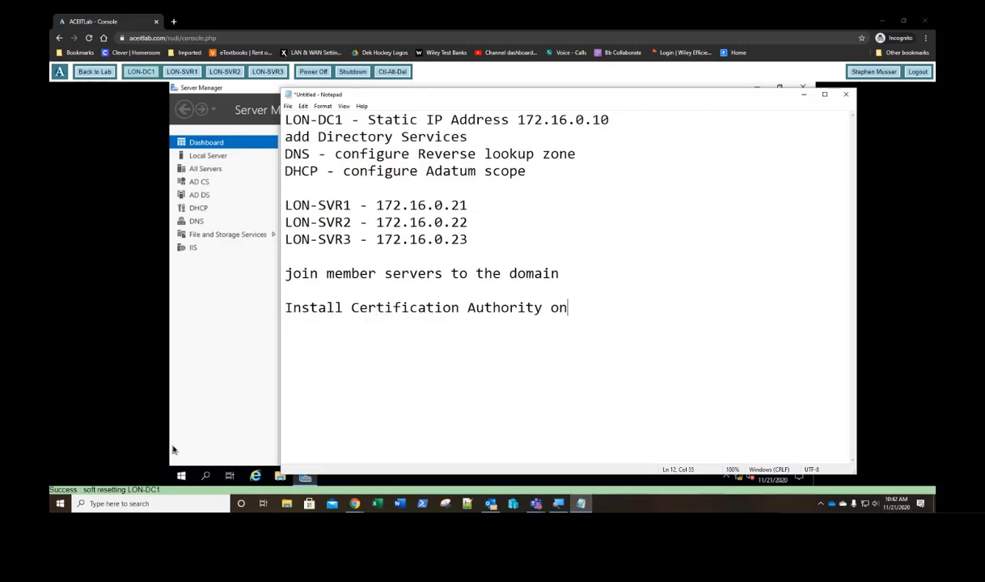
pyautogui.write('LON-DC1')
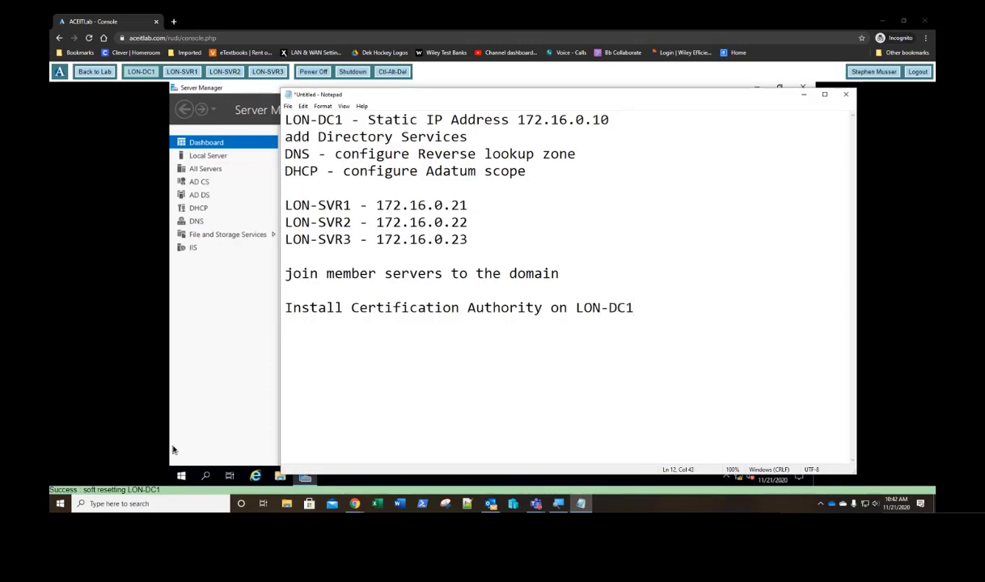
pyautogui.press('Return')
pyautogui.write('ans then con')
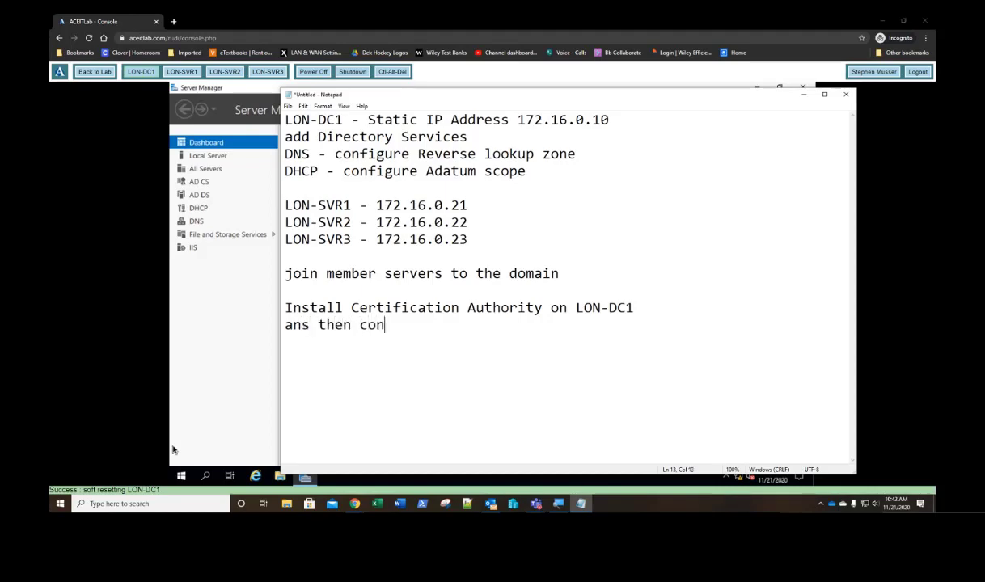
pyautogui.write('figure')
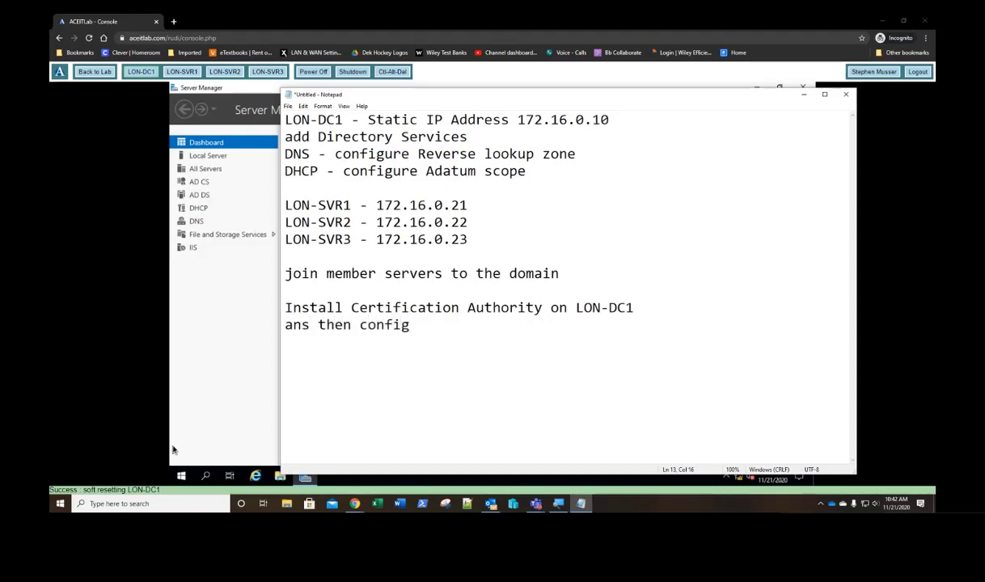